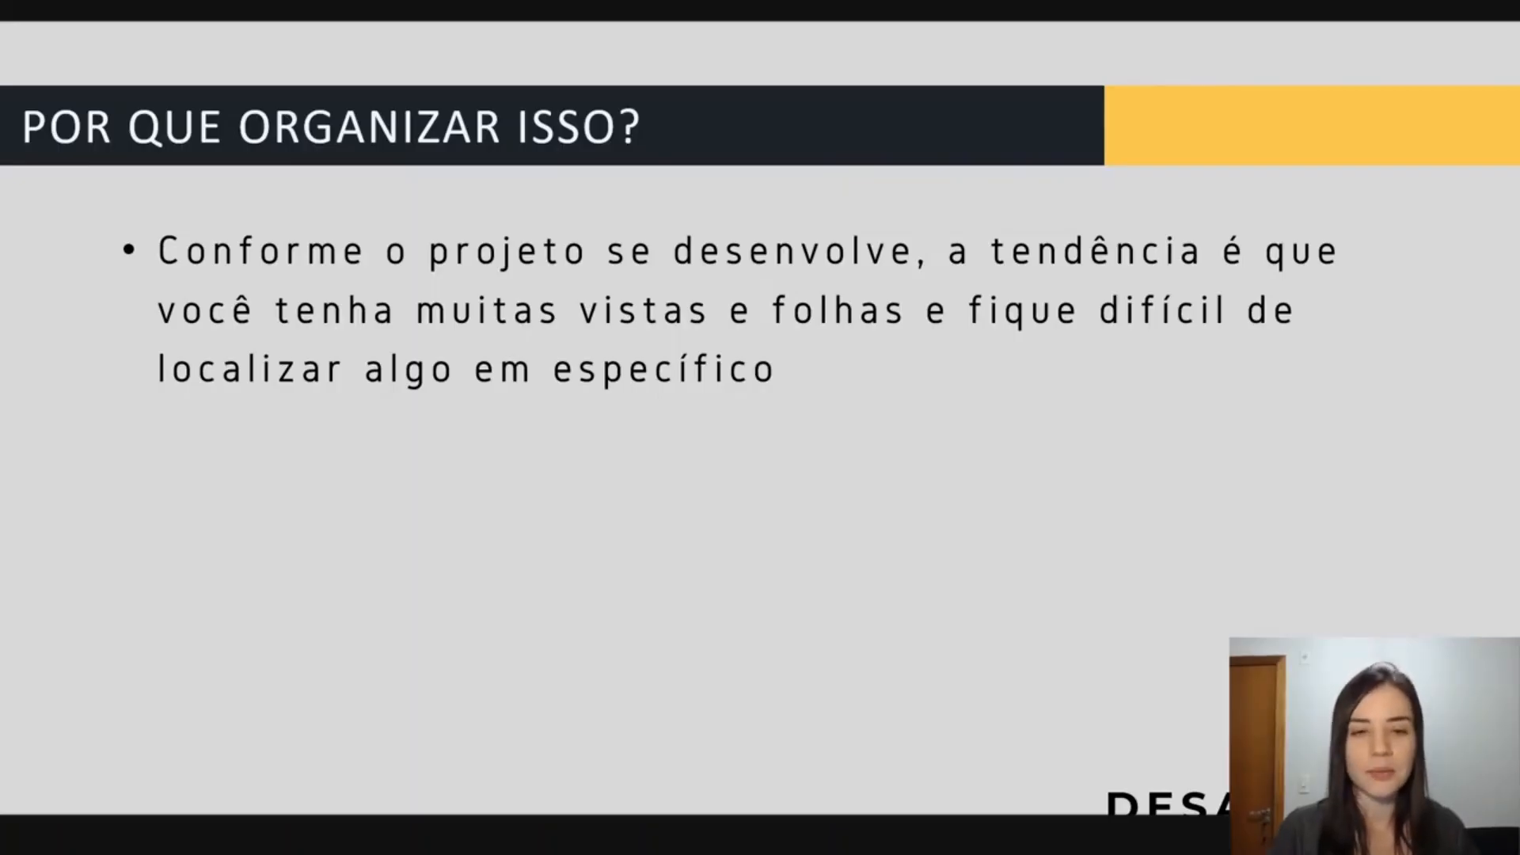
Switch to Revit and look through the 3D views listed in the project browser, leaving their group collapsed.
{"action": "key", "text": "Right"}
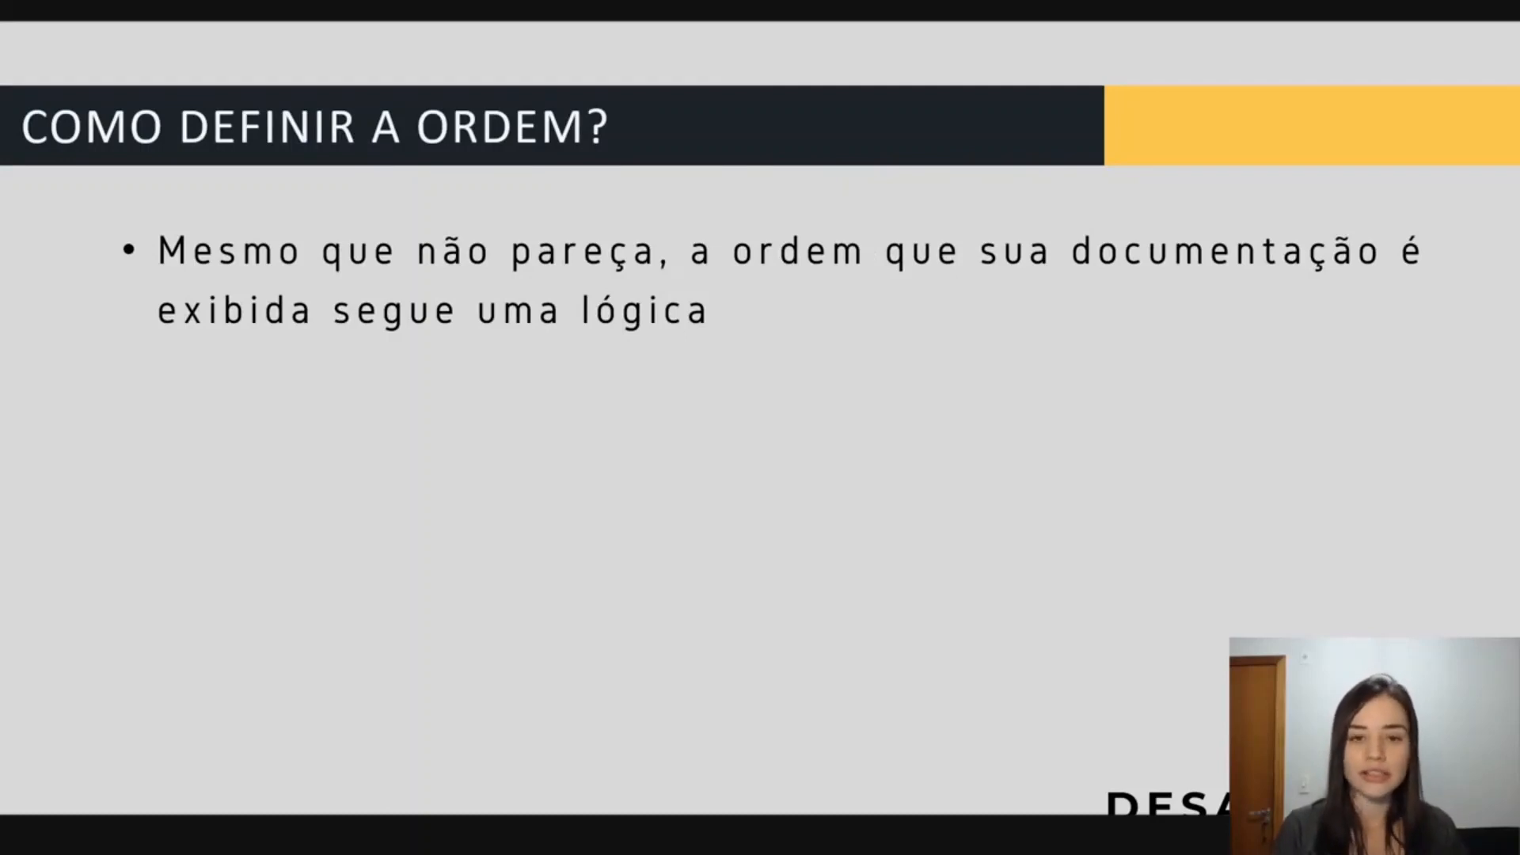
{"action": "key", "text": "alt+Tab"}
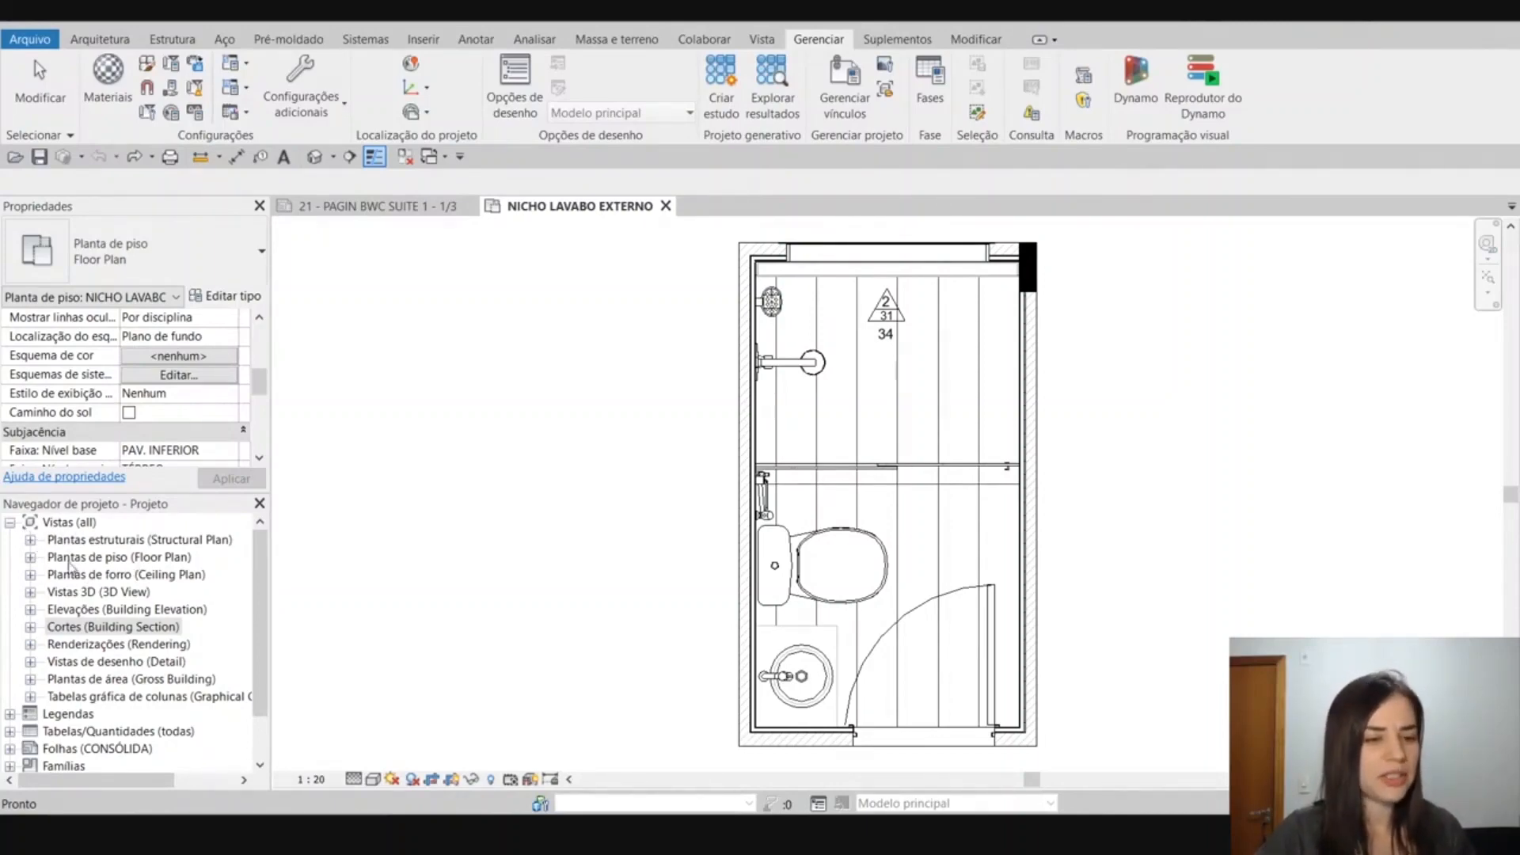
{"action": "left_click", "coordinate": [31, 592]}
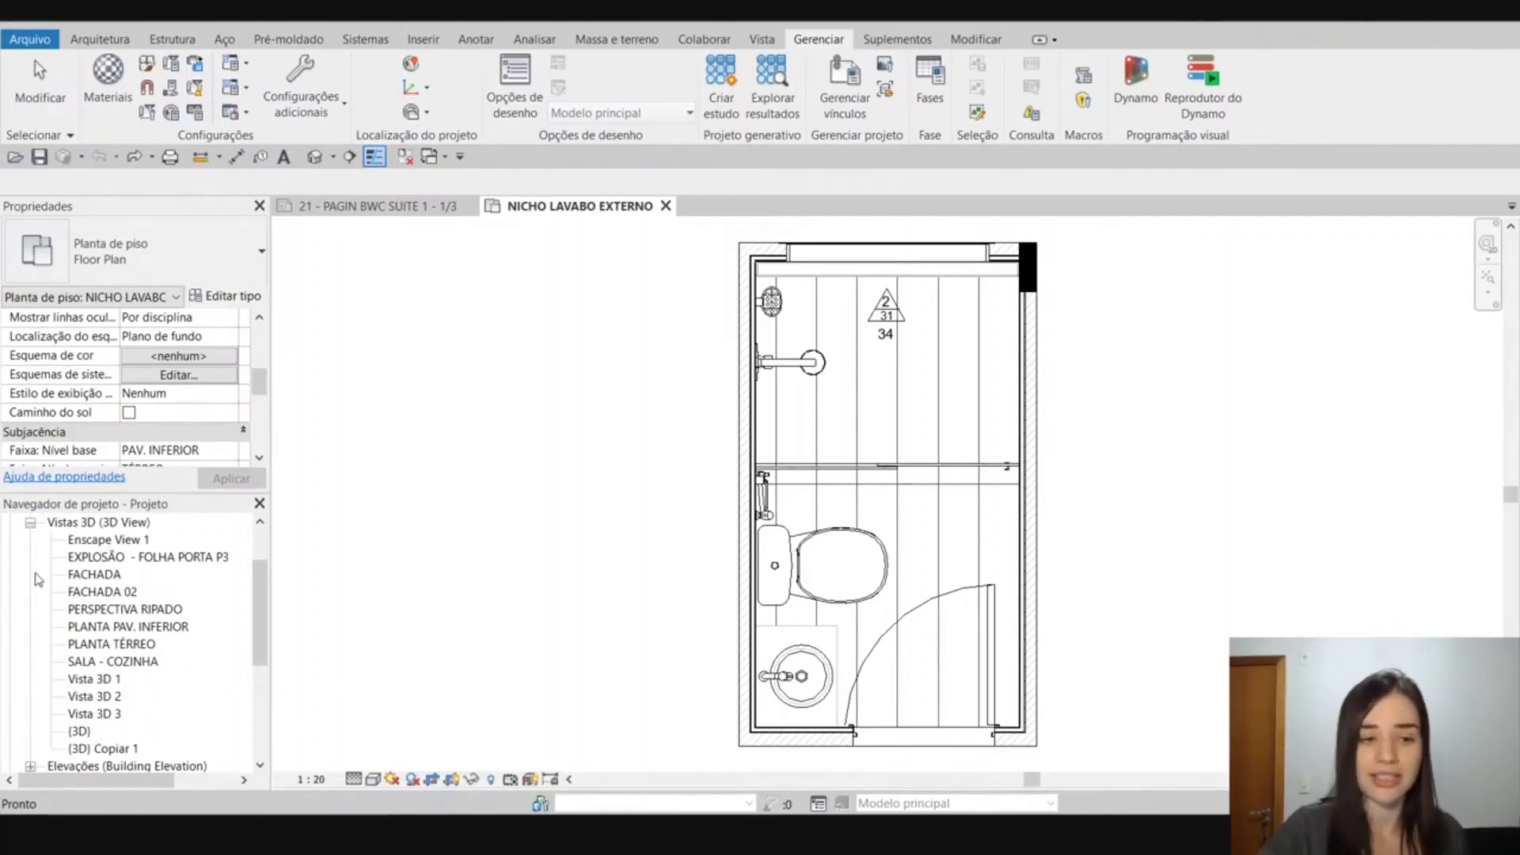
{"action": "left_click", "coordinate": [31, 523]}
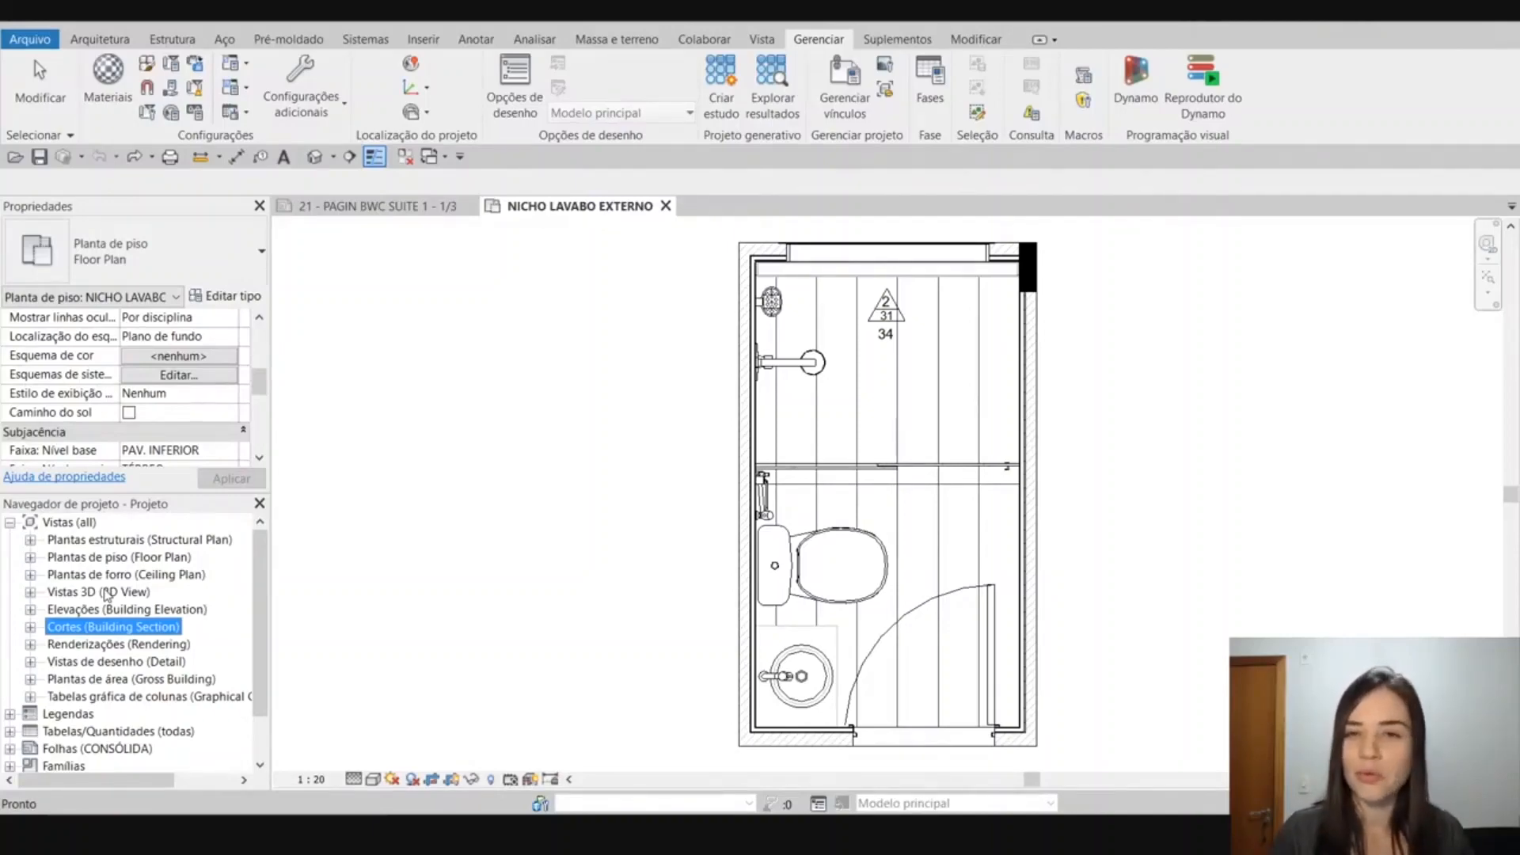
{"action": "key", "text": "alt+Tab"}
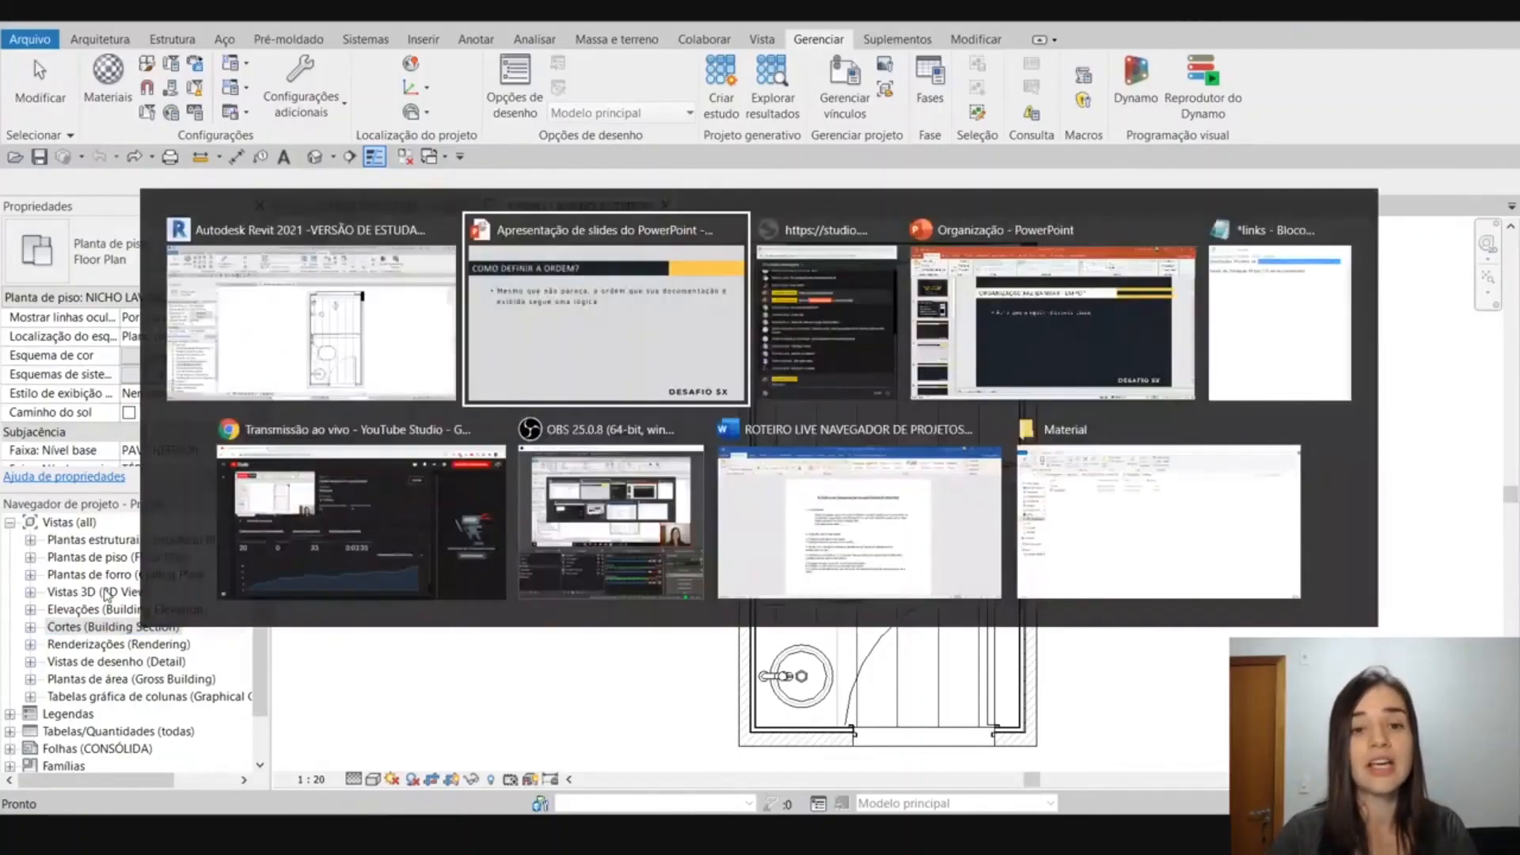
{"action": "key", "text": "Right"}
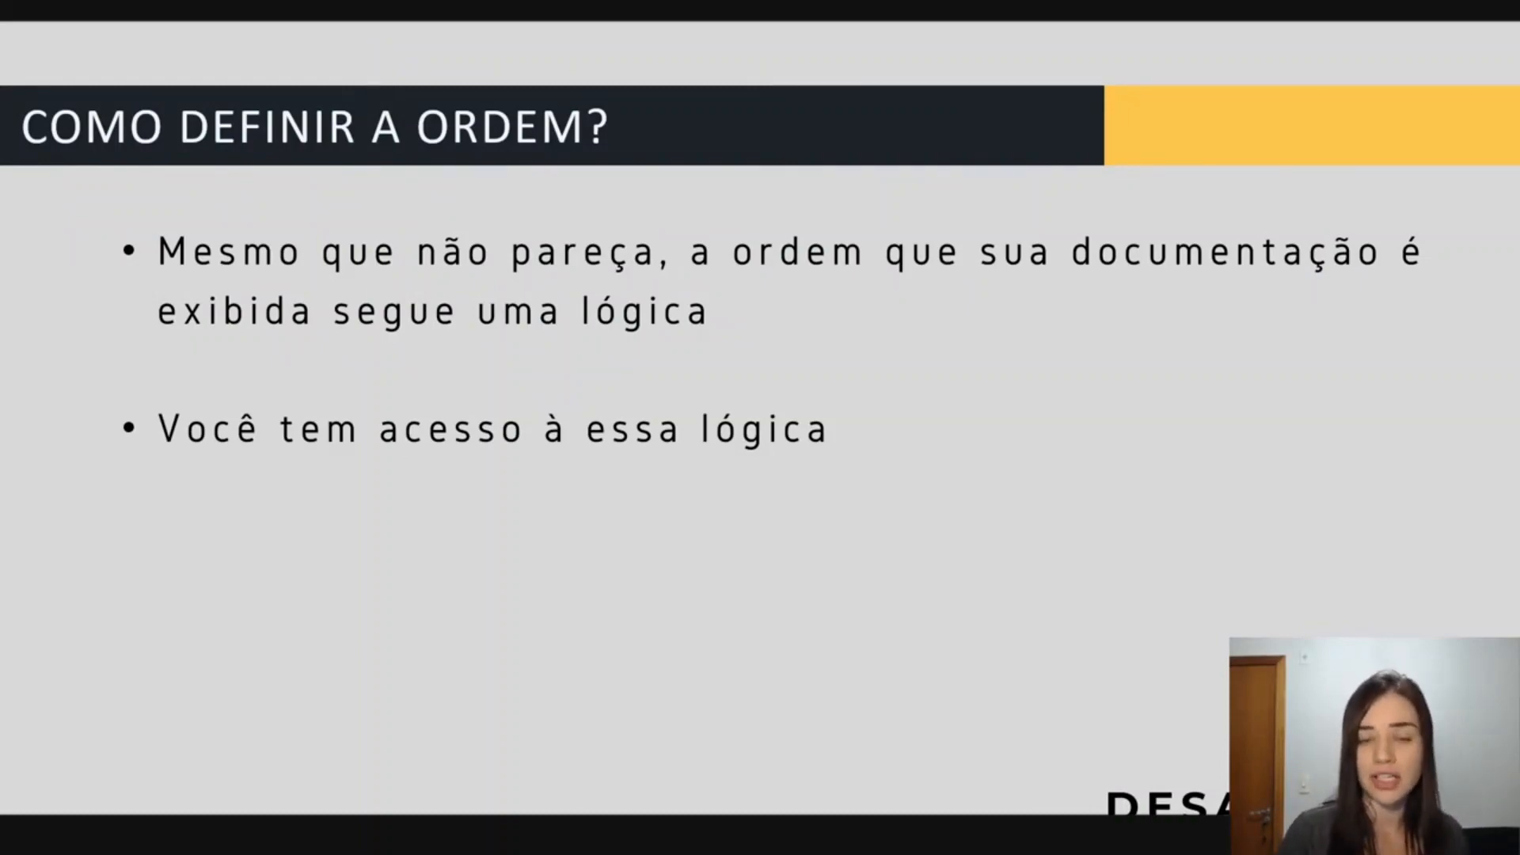
{"action": "key", "text": "Right"}
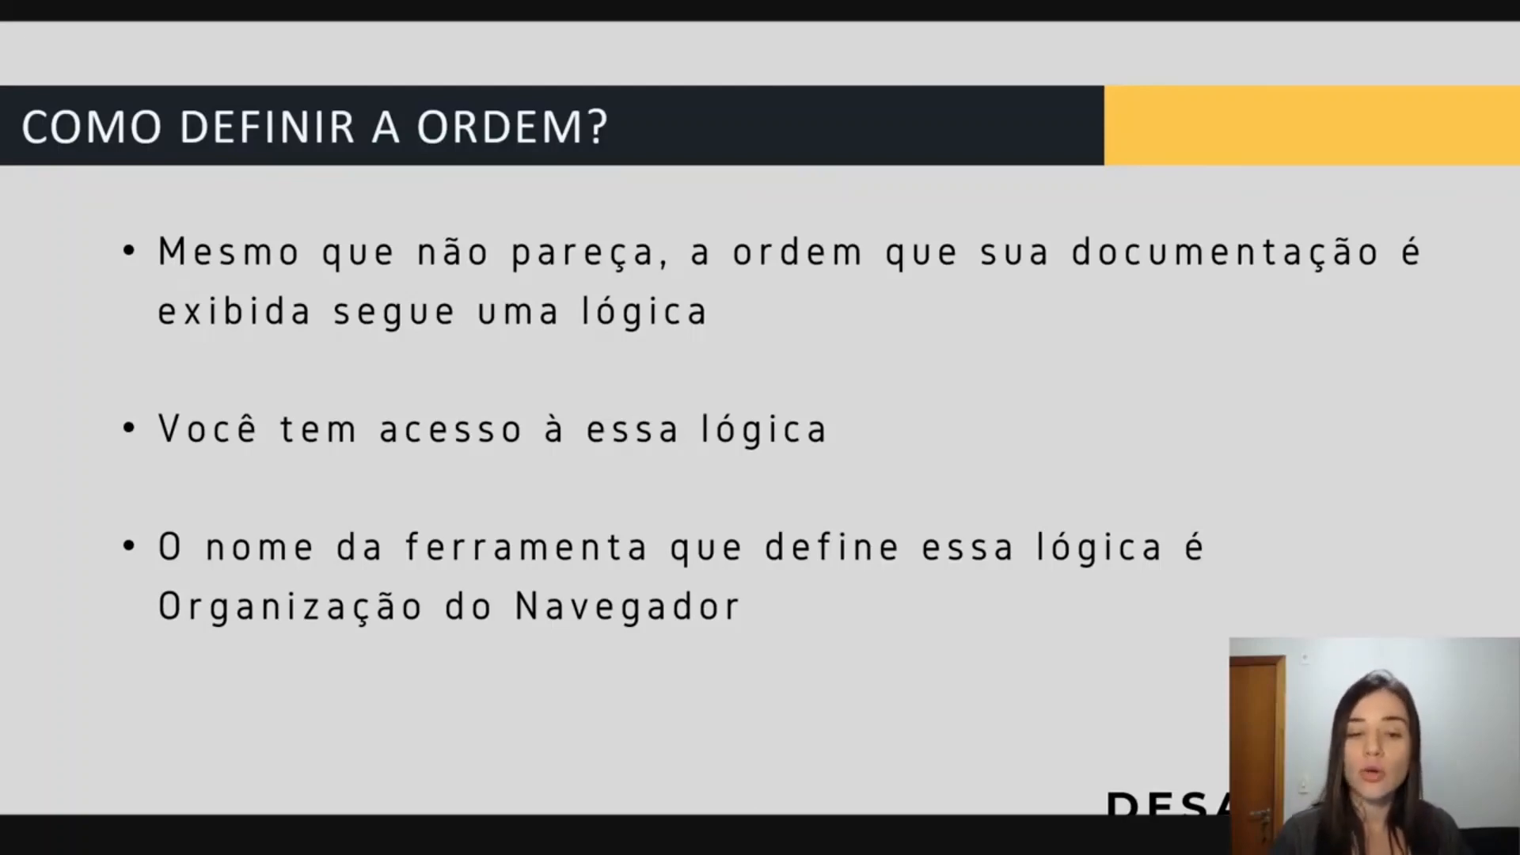
{"action": "key", "text": "Right"}
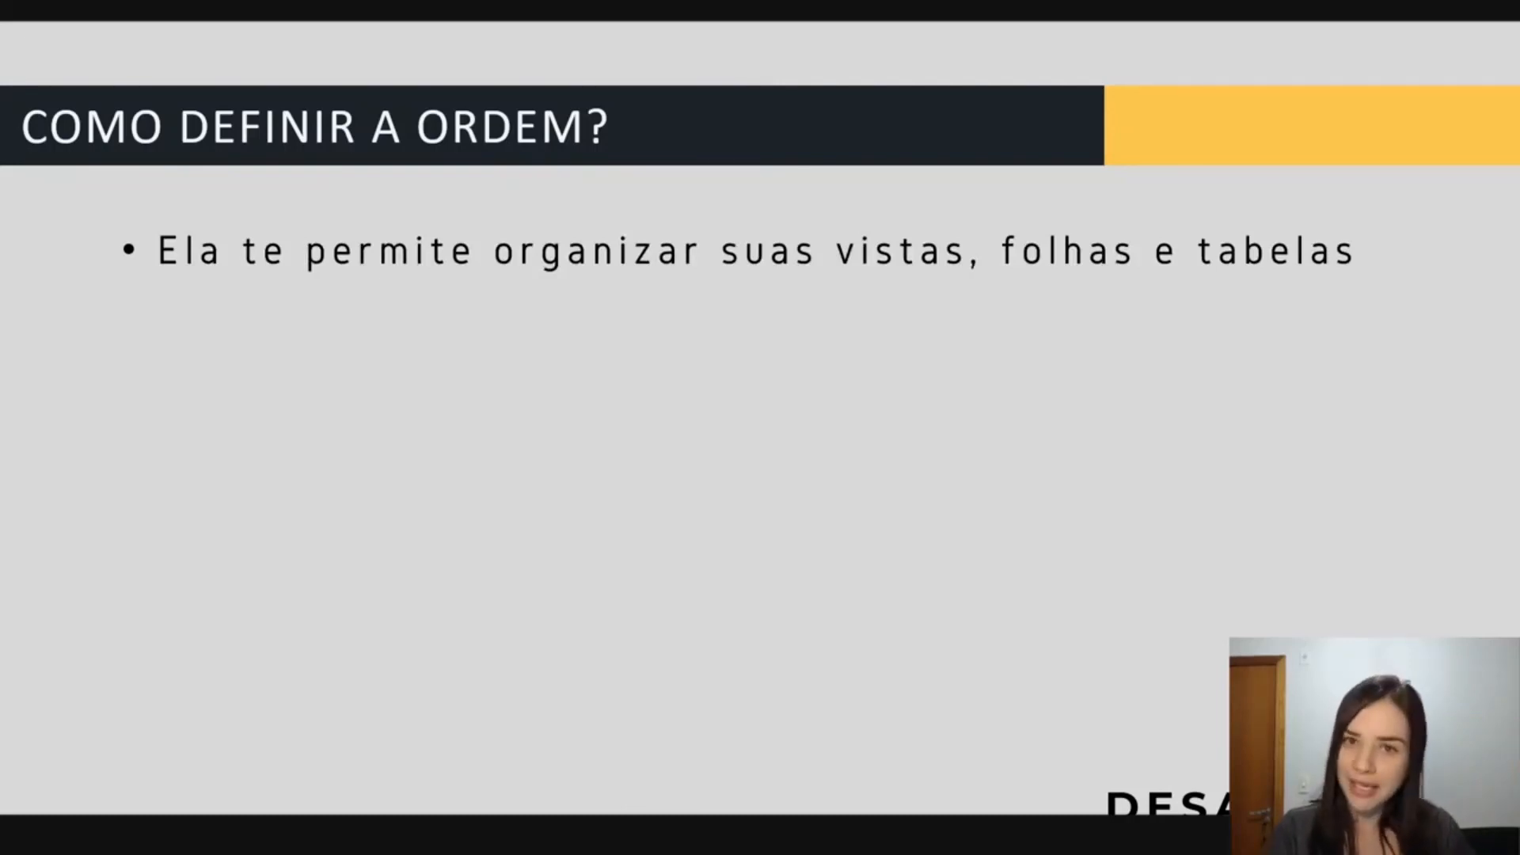
{"action": "key", "text": "Right"}
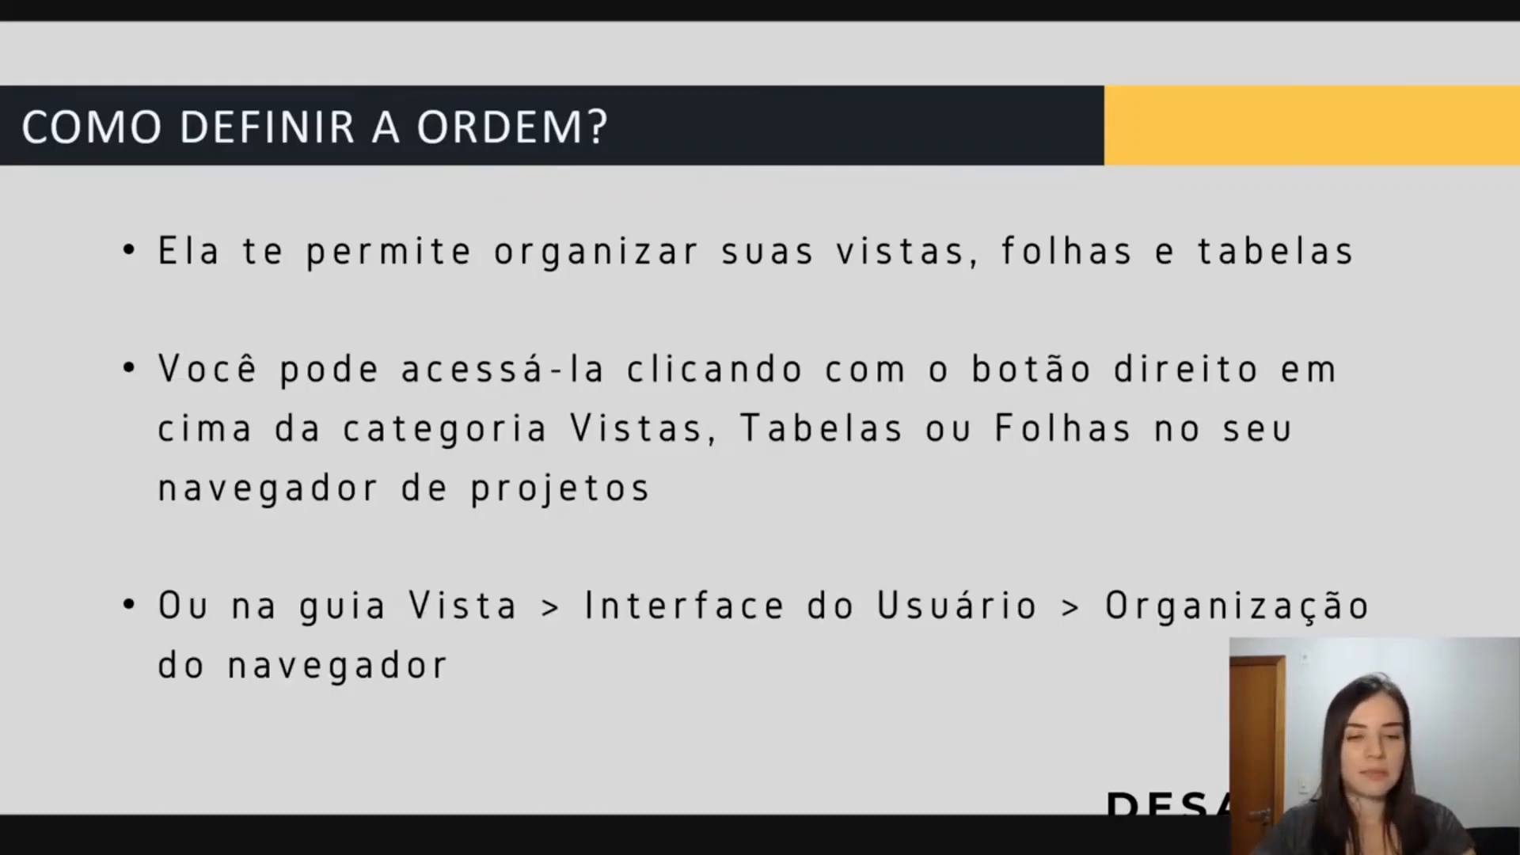
Return to Revit, collapse the Vistas category in the project browser, and check the commands offered for Vistas and Legendas.
{"action": "key", "text": "alt+Tab"}
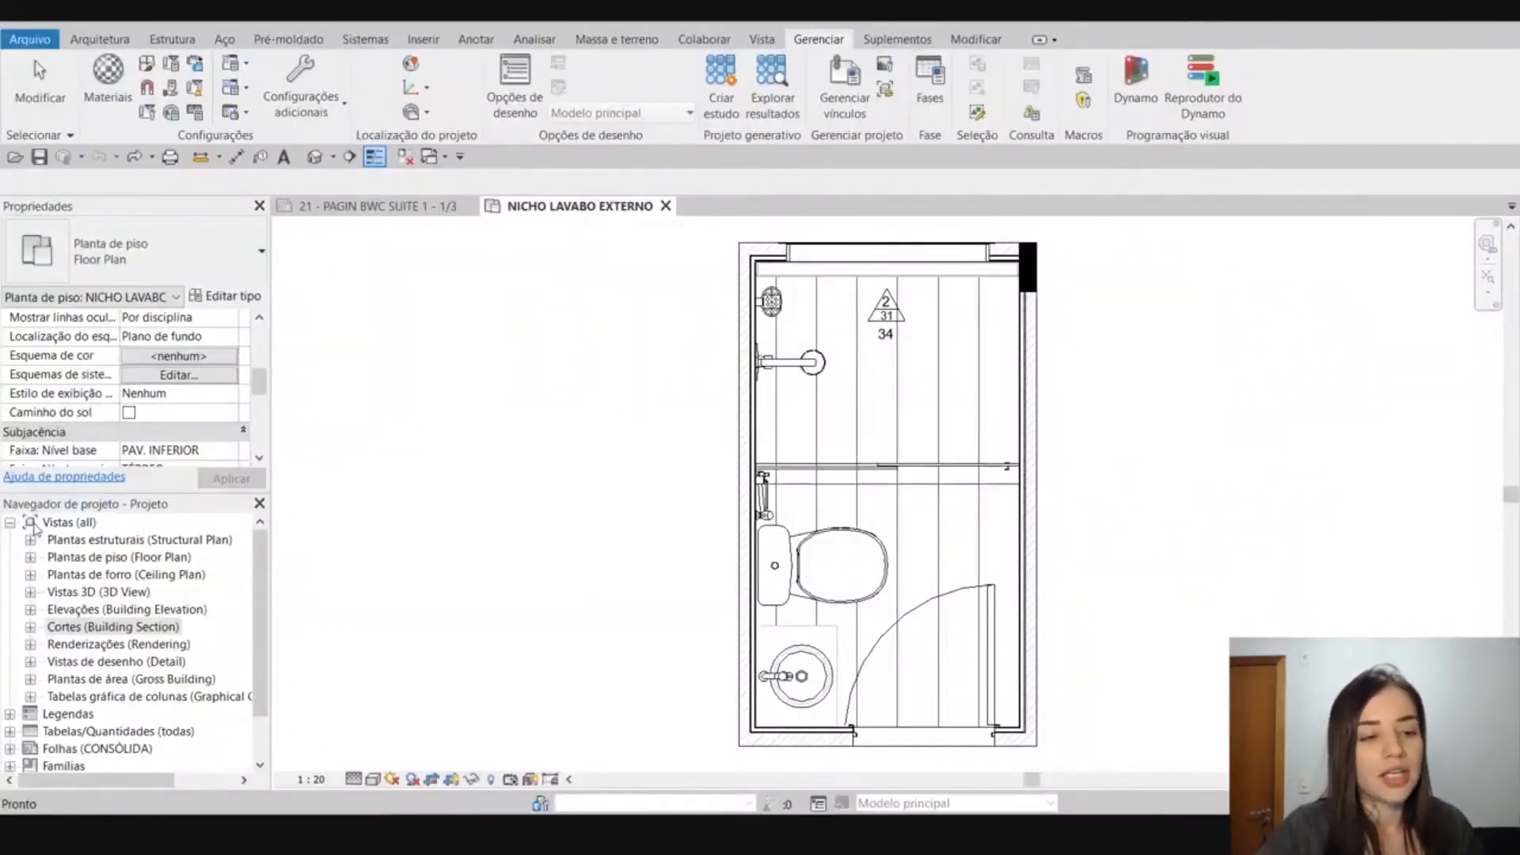
{"action": "left_click", "coordinate": [9, 522]}
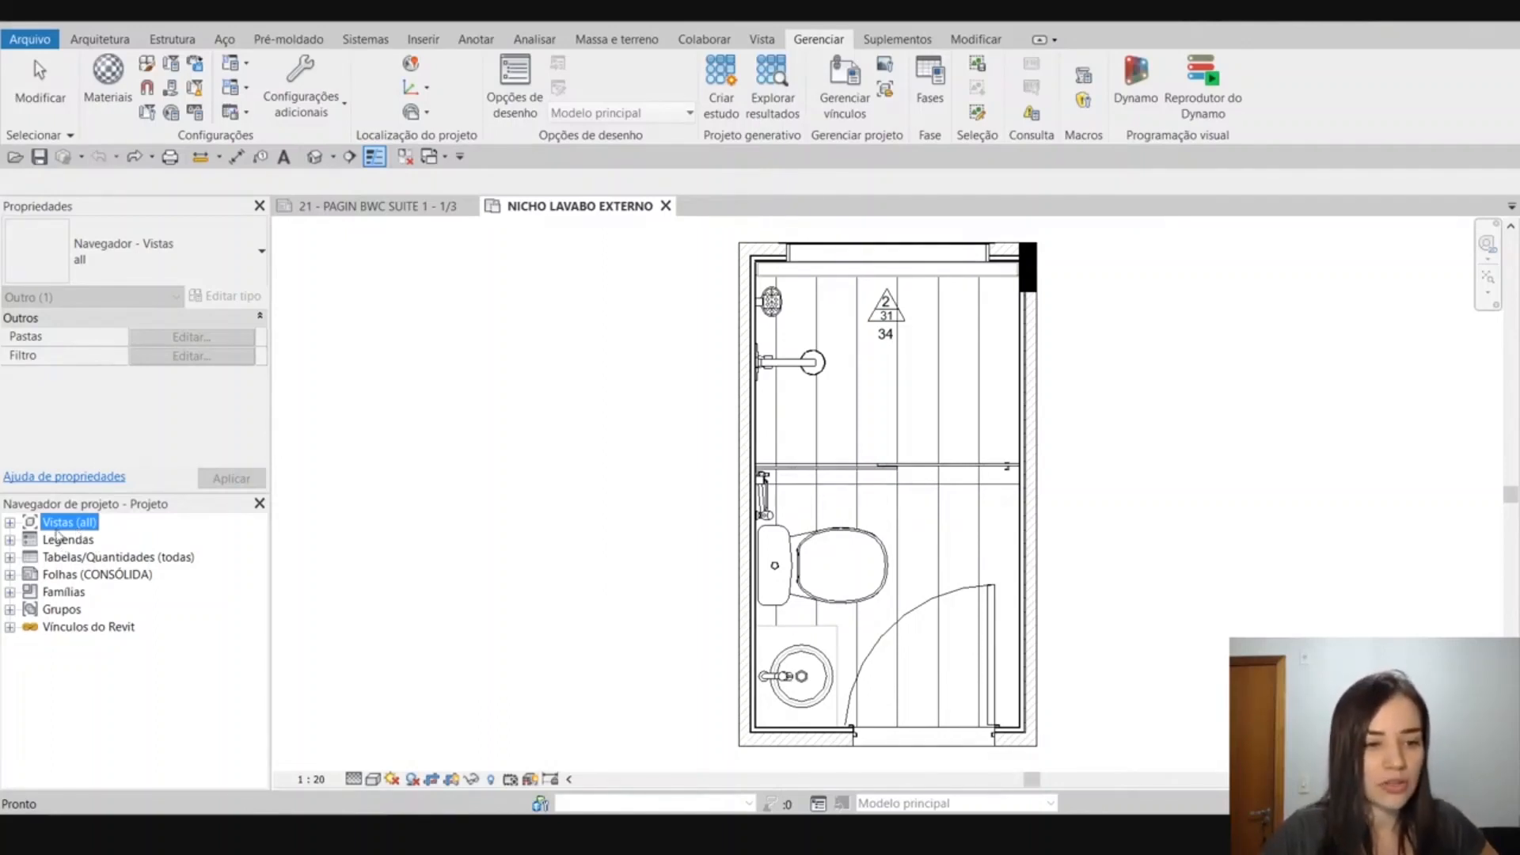
{"action": "right_click", "coordinate": [72, 529]}
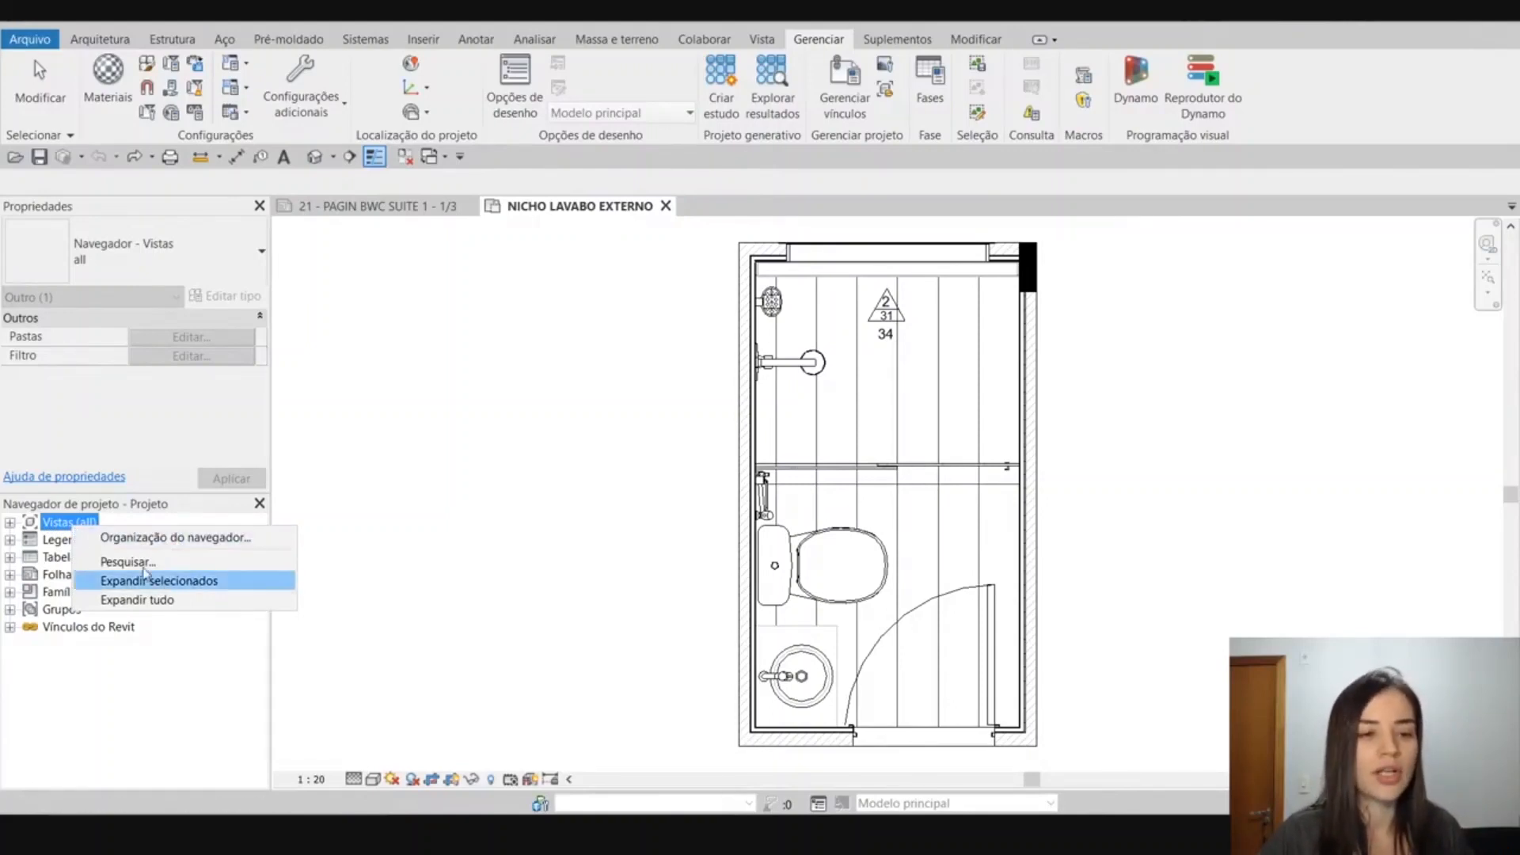
{"action": "left_click", "coordinate": [76, 674]}
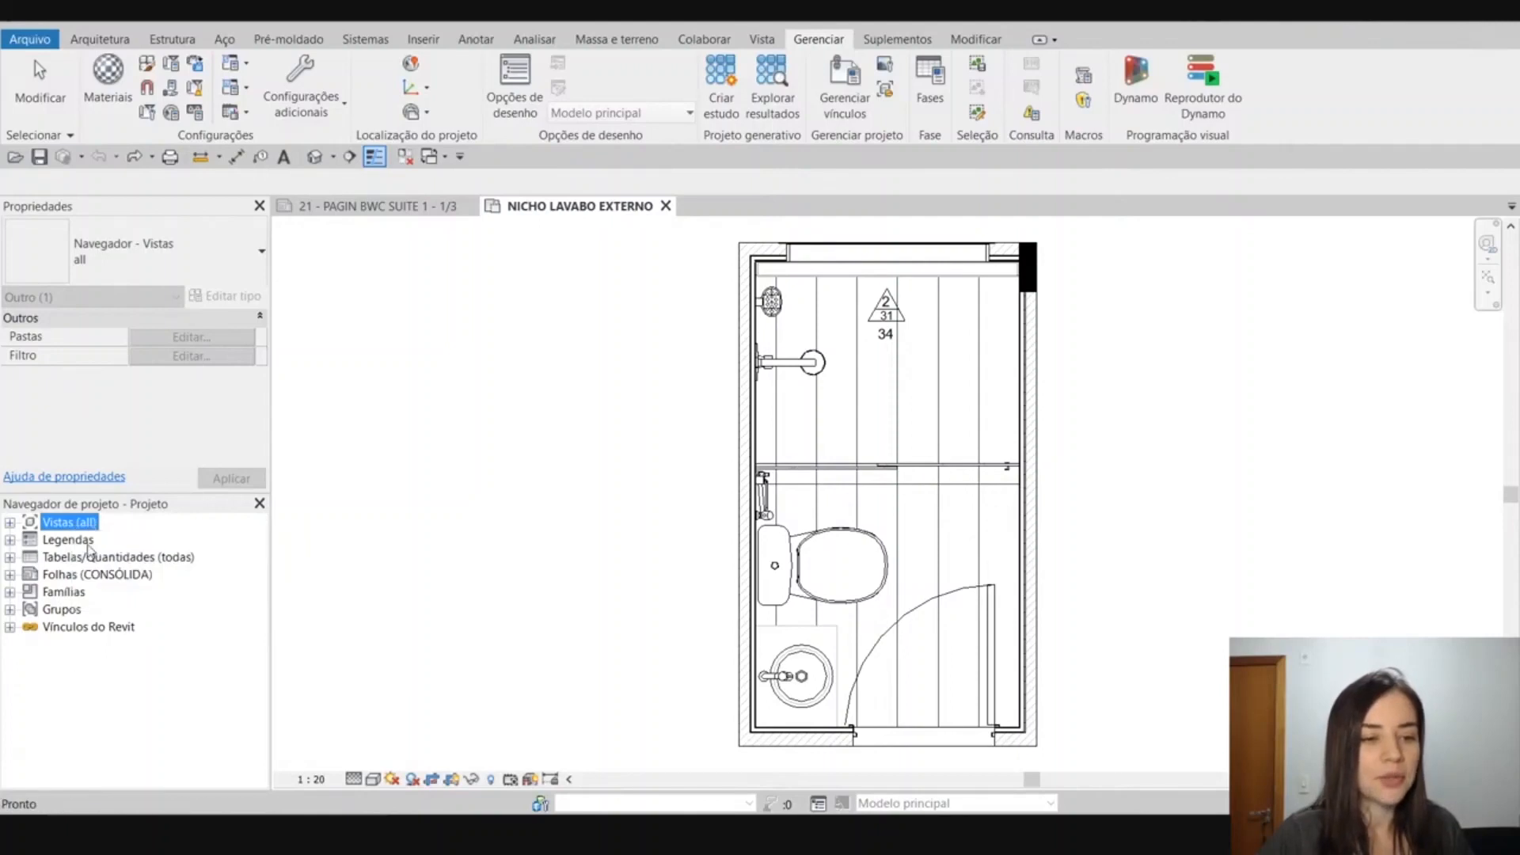
{"action": "right_click", "coordinate": [89, 541]}
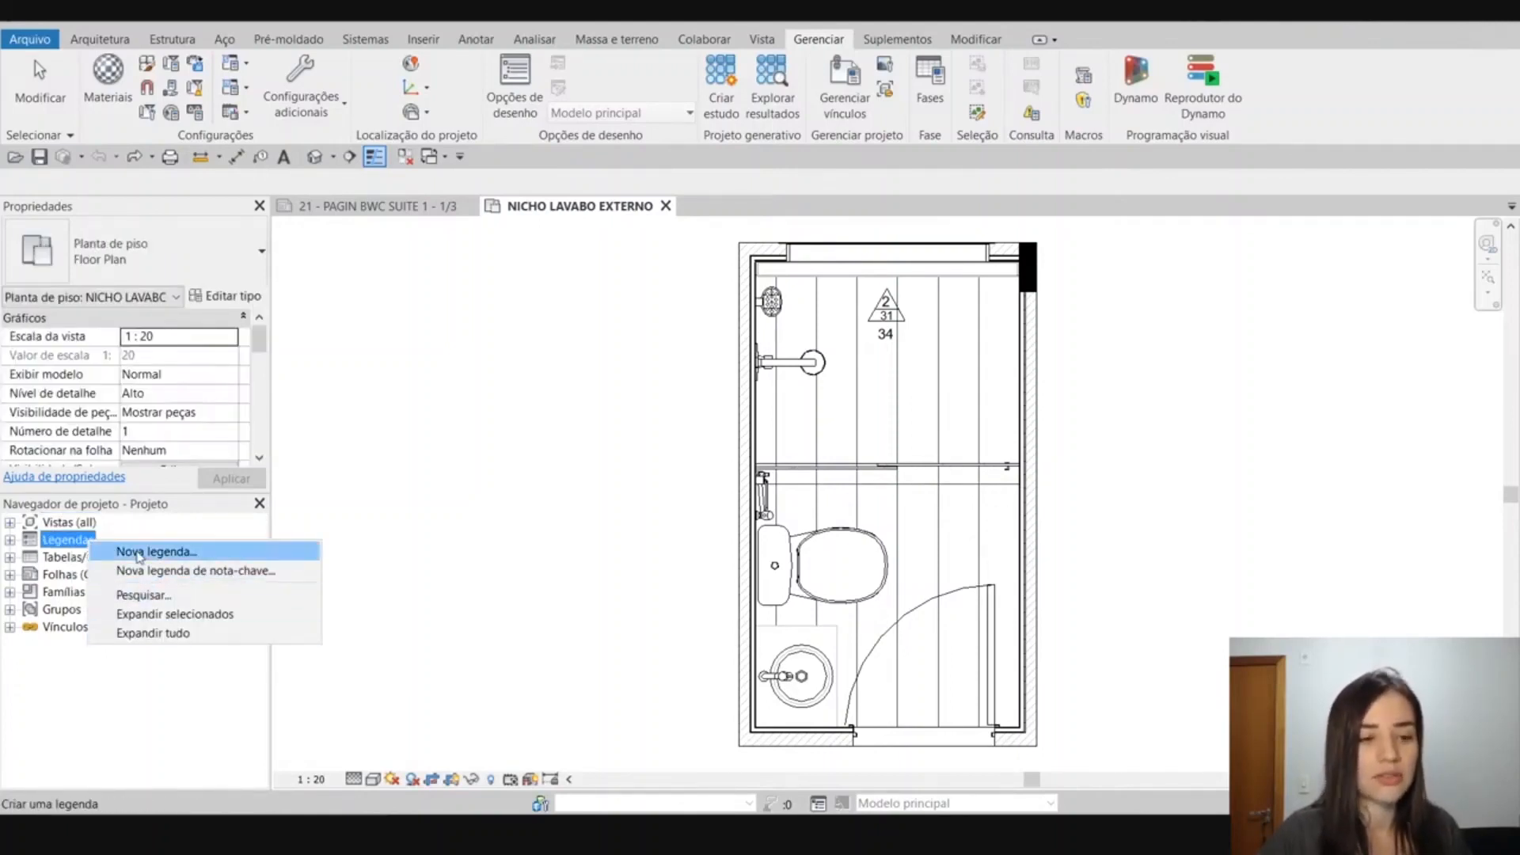
{"action": "left_click", "coordinate": [73, 559]}
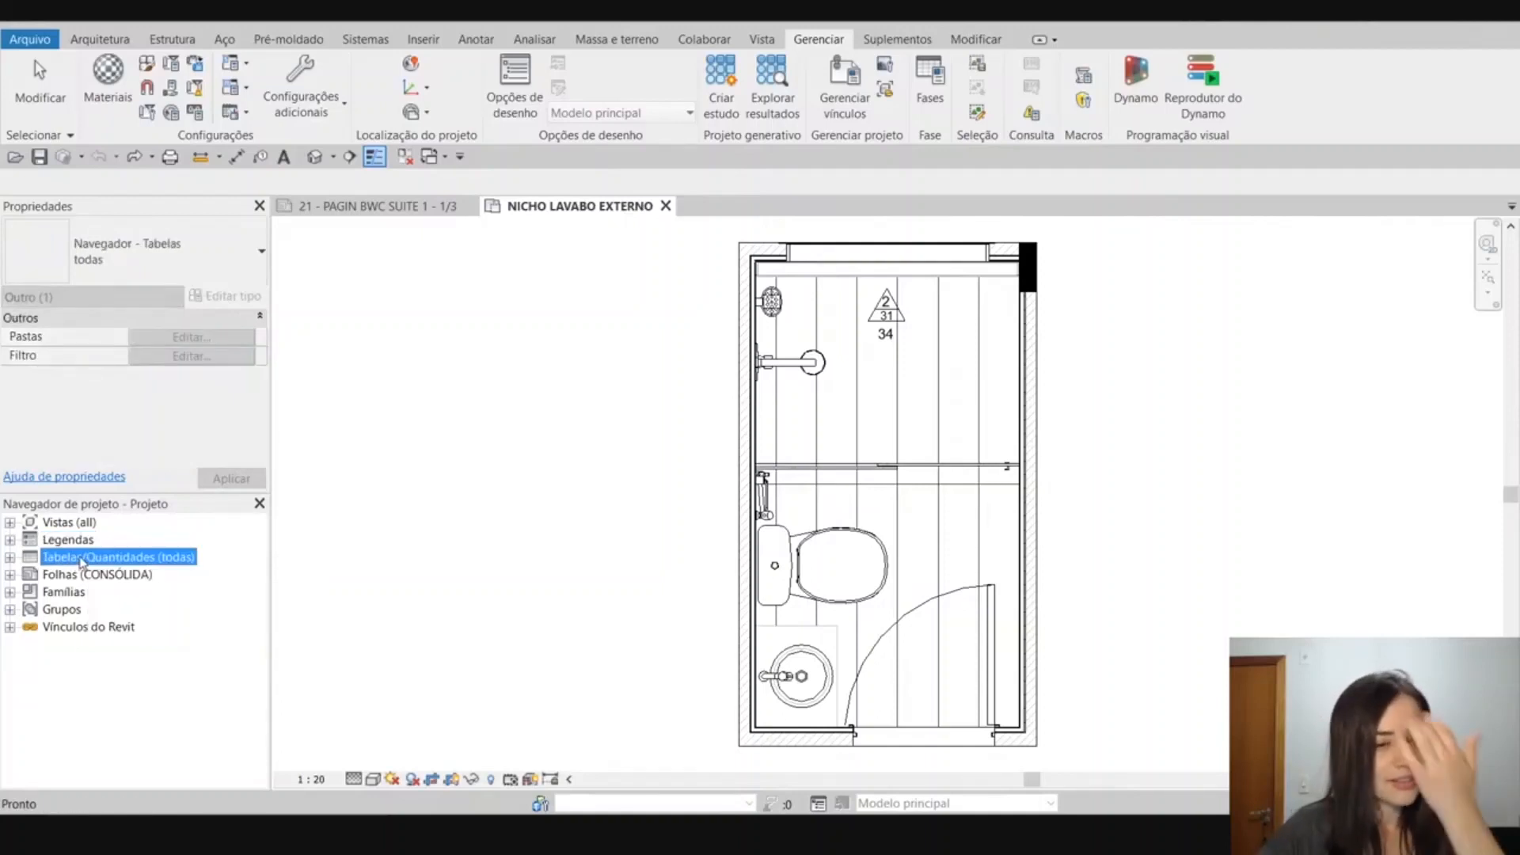
{"action": "right_click", "coordinate": [81, 563]}
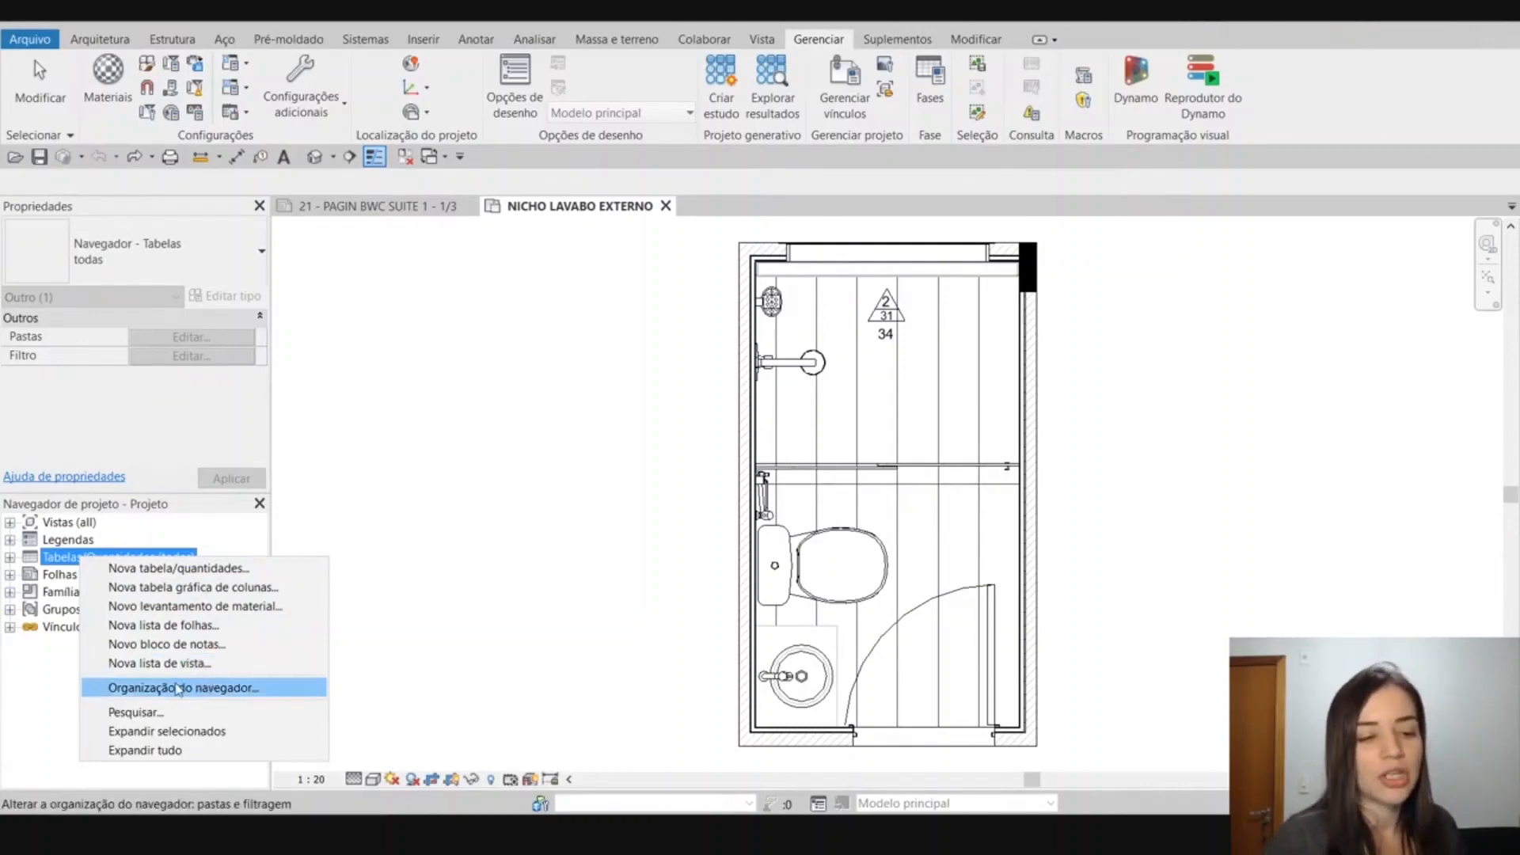
{"action": "left_click", "coordinate": [95, 665]}
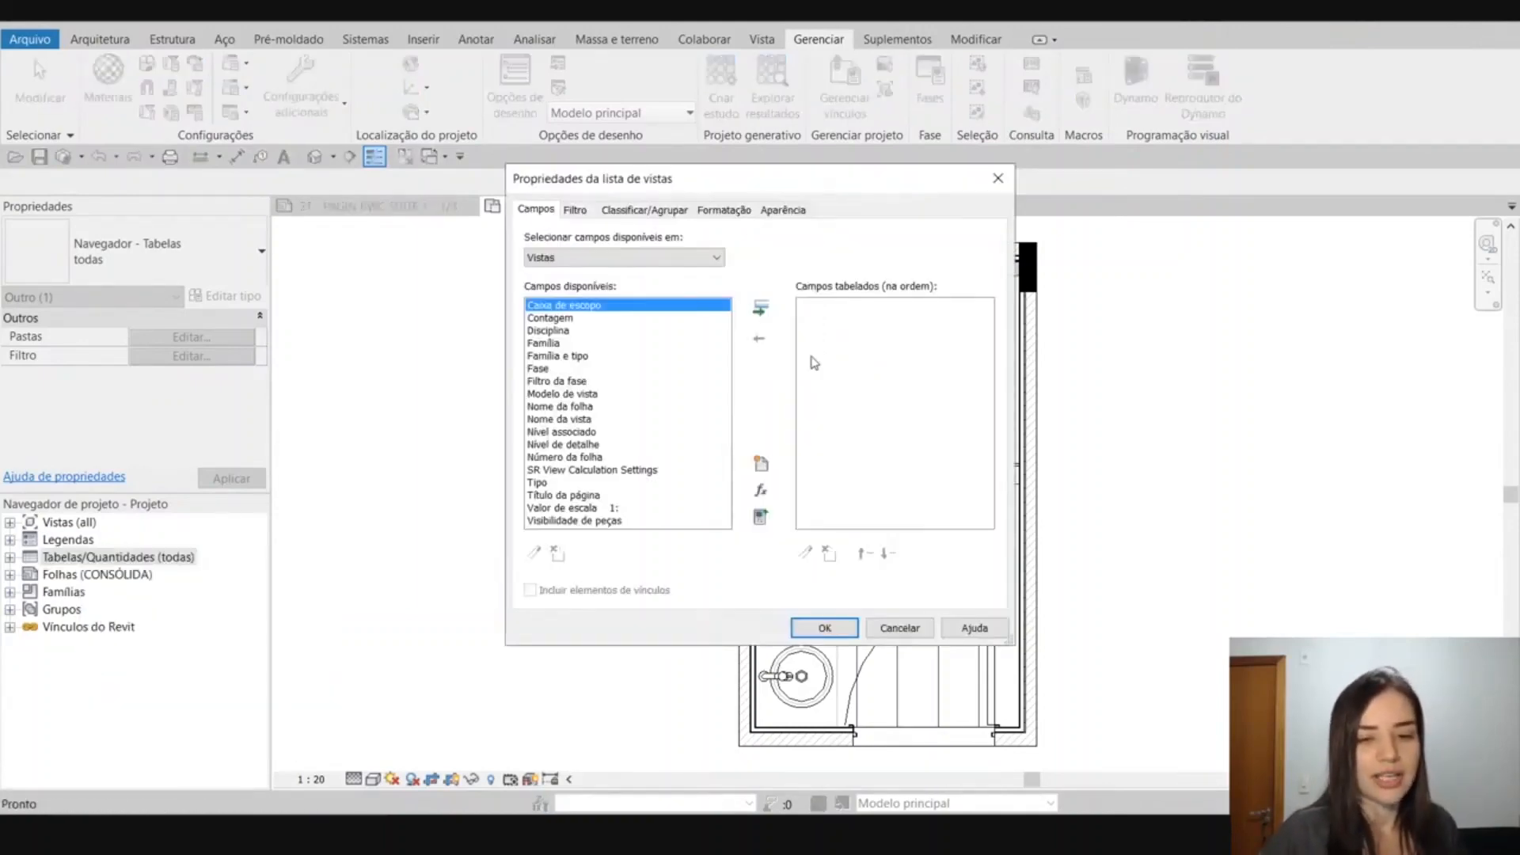
{"action": "left_click", "coordinate": [900, 628]}
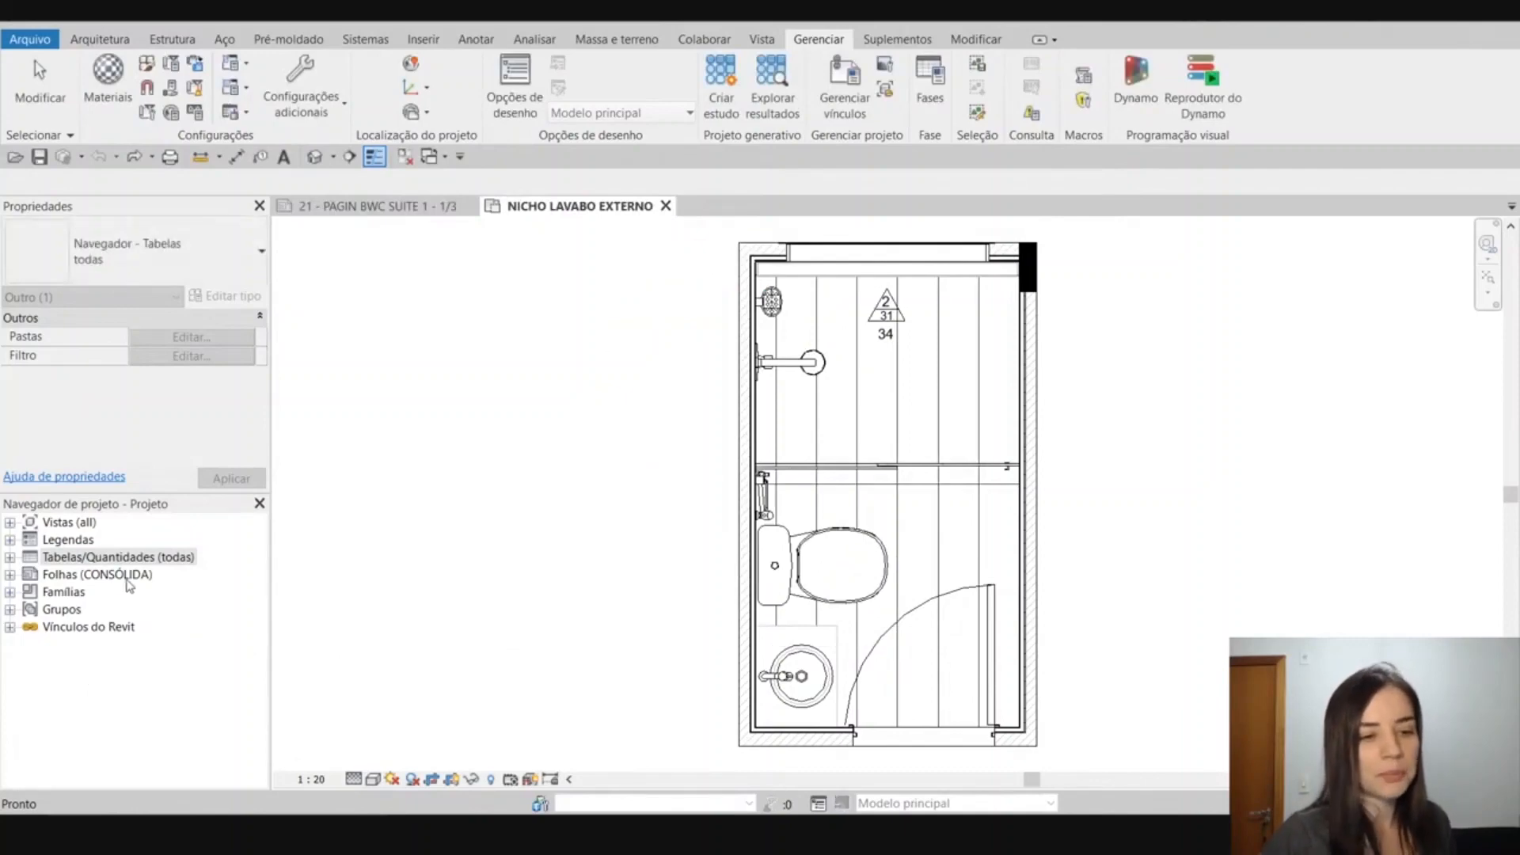
View the Organização do navegador settings for the Folhas category of the project browser, and close them without changes.
{"action": "left_click", "coordinate": [129, 576]}
{"action": "right_click", "coordinate": [129, 580]}
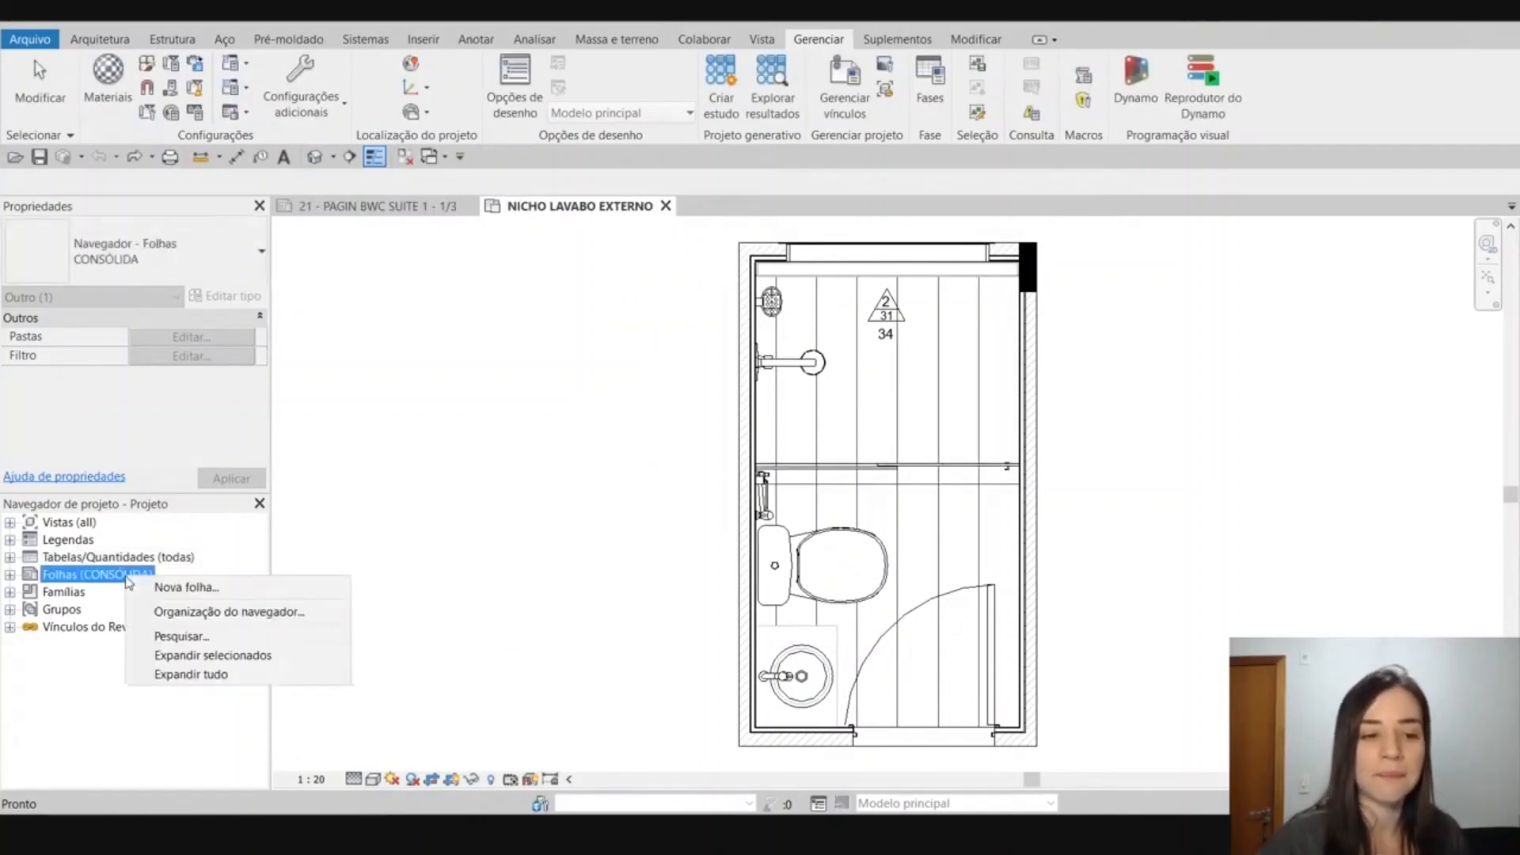
{"action": "left_click", "coordinate": [95, 680]}
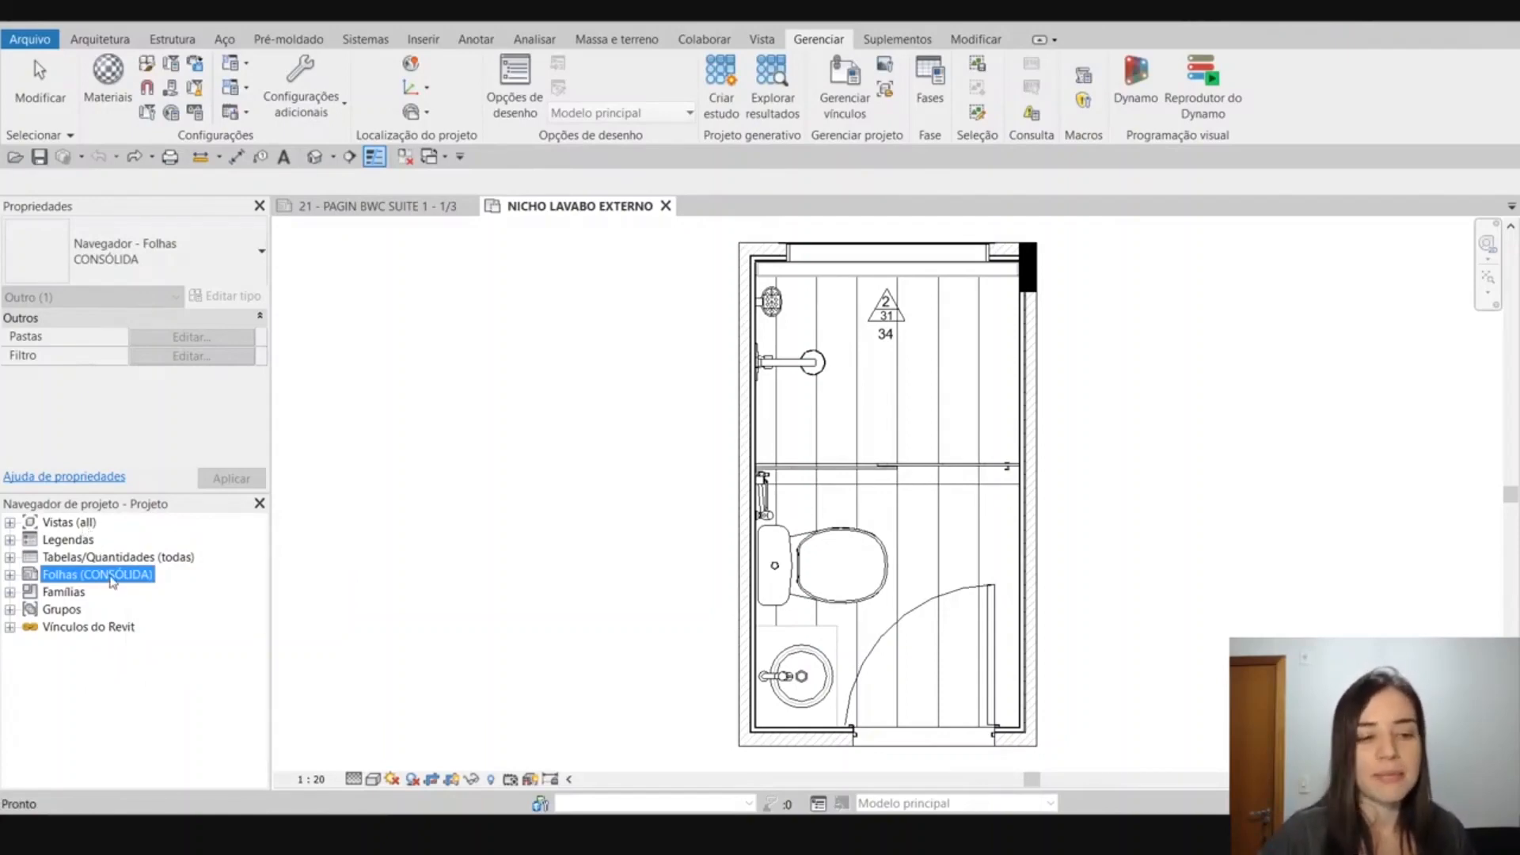
{"action": "right_click", "coordinate": [113, 582]}
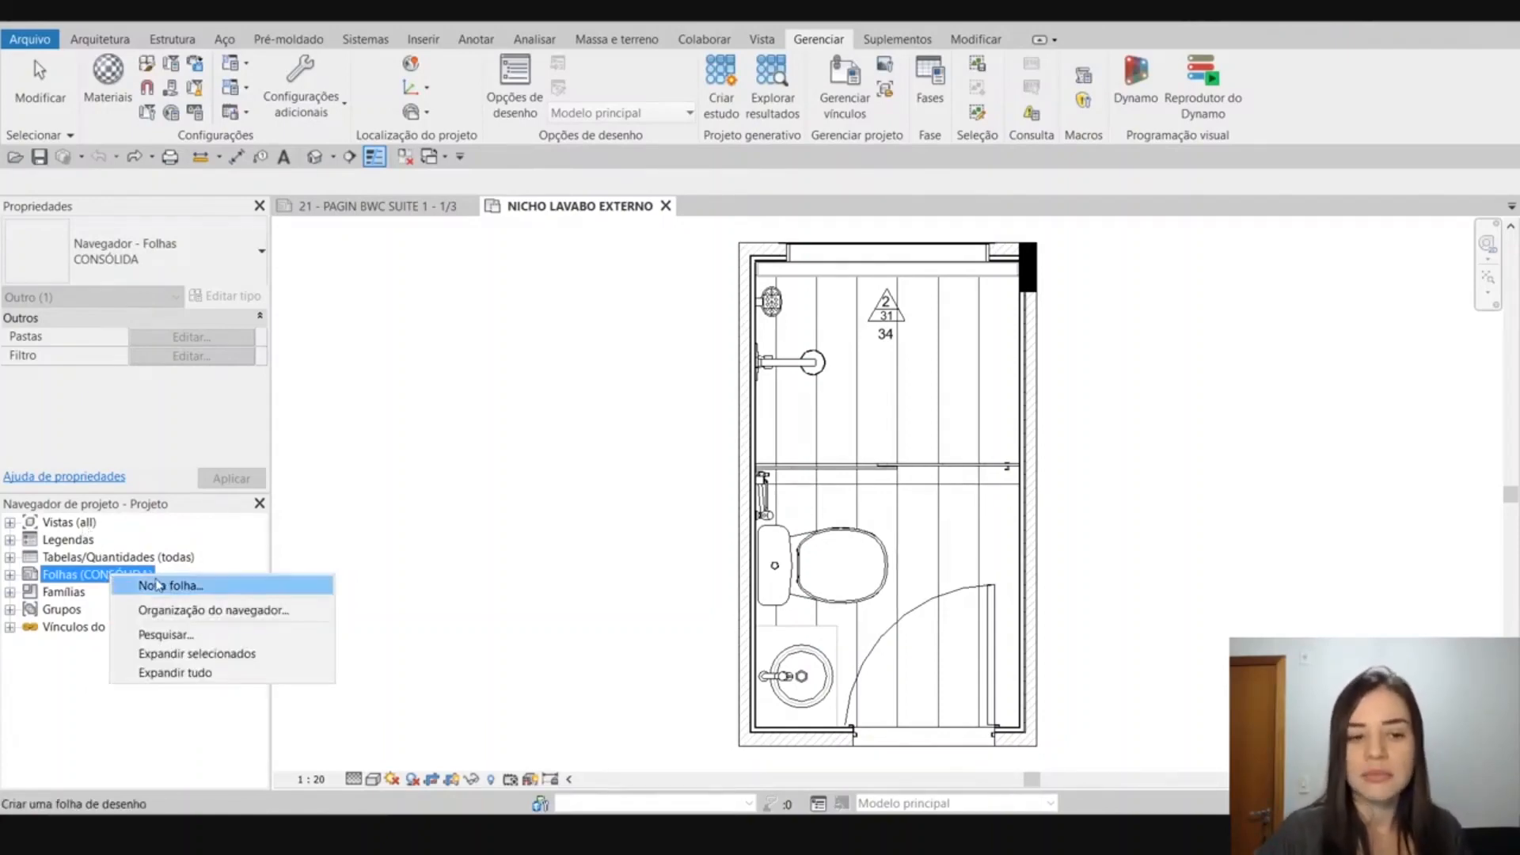
{"action": "left_click", "coordinate": [211, 611]}
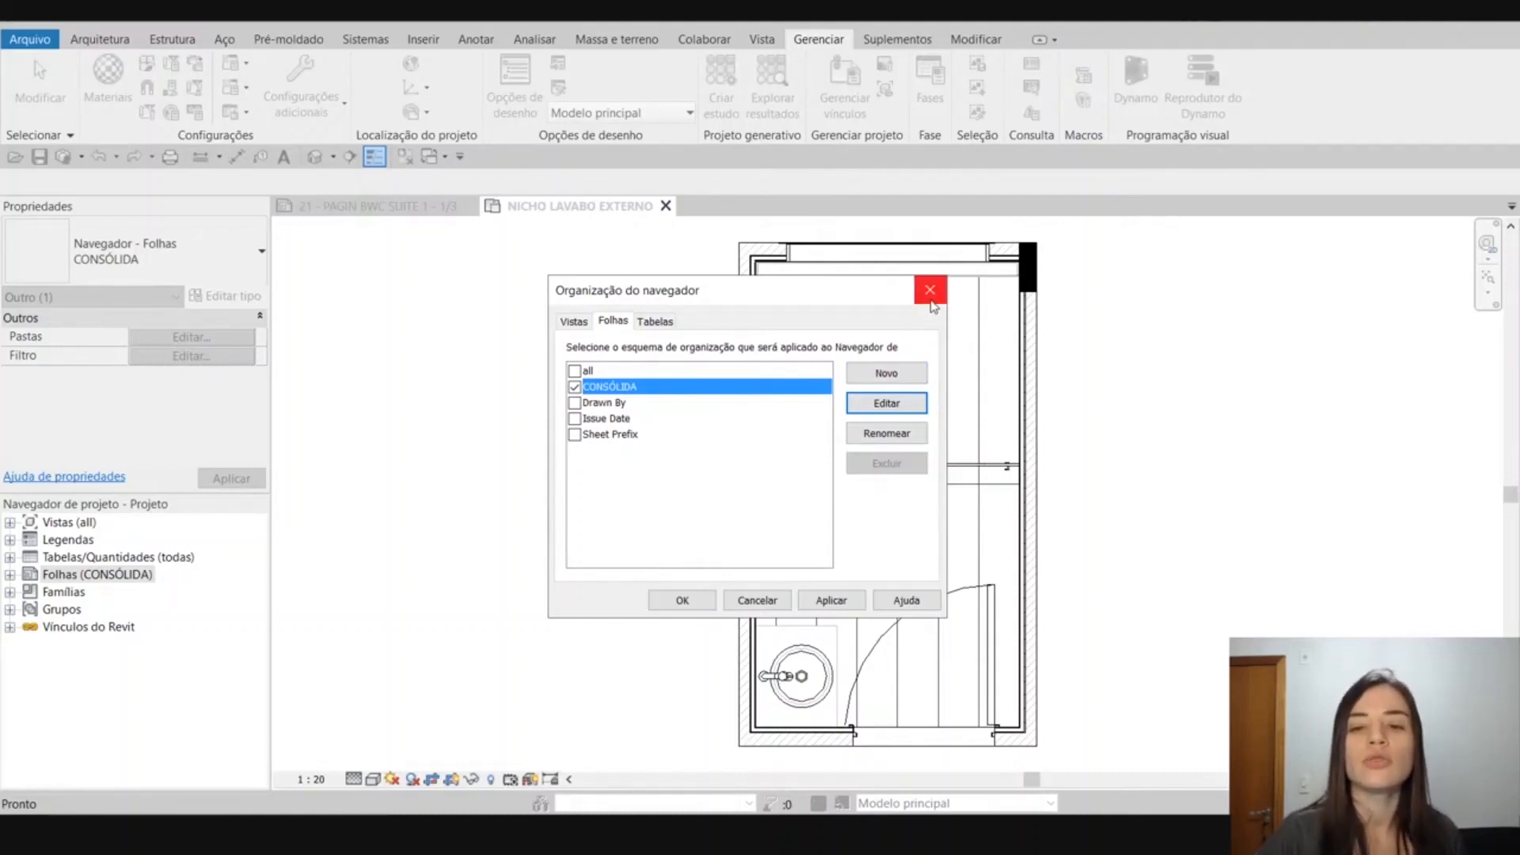
{"action": "left_click", "coordinate": [930, 290]}
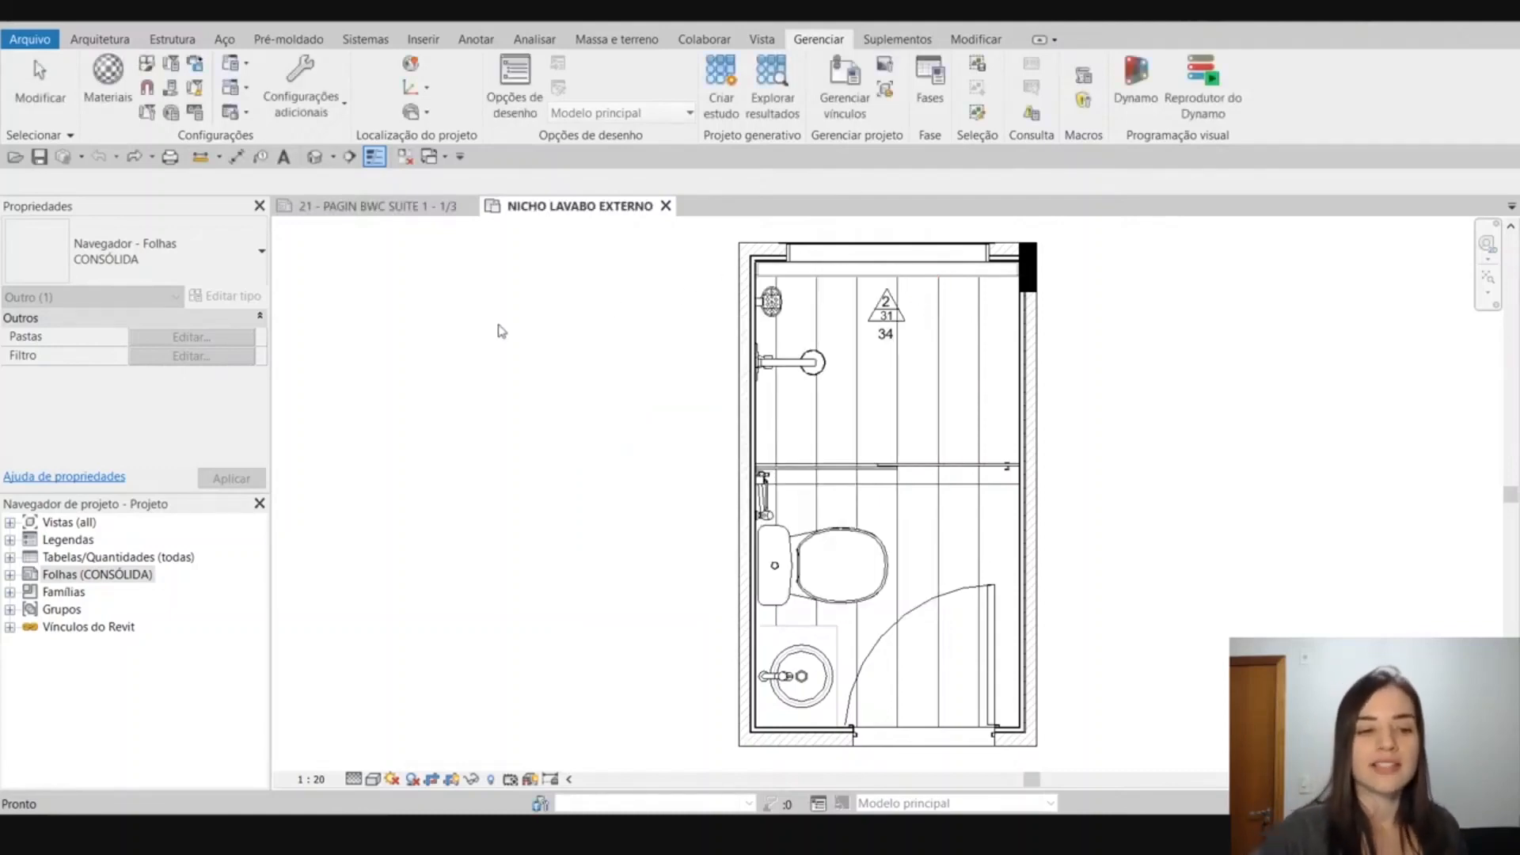
{"action": "left_click", "coordinate": [346, 493]}
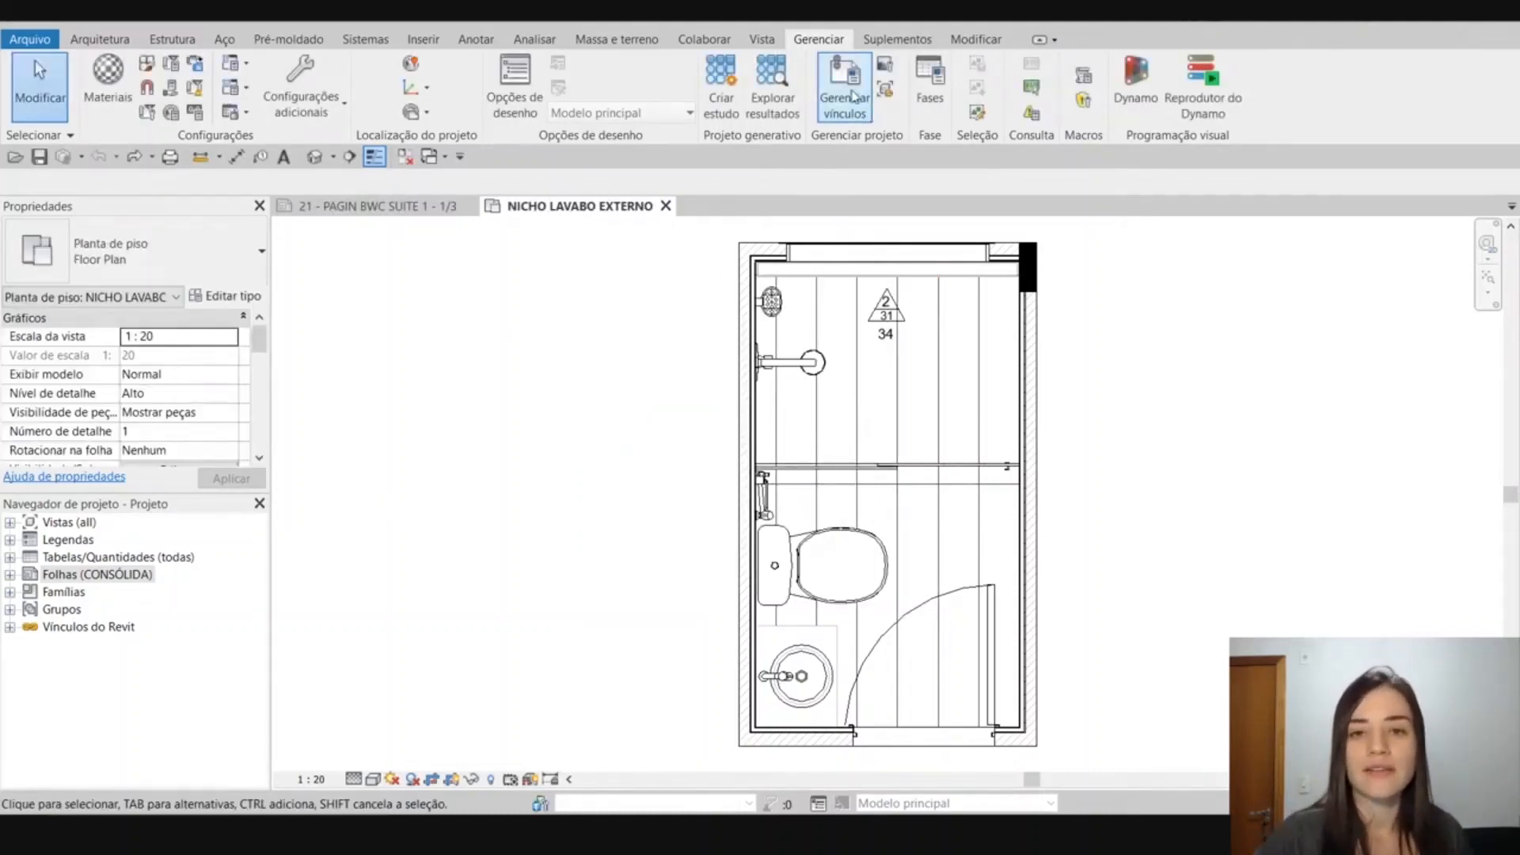
Review the general browser organization schemes for views, sheets and schedules, and close the dialog without changes.
{"action": "left_click", "coordinate": [761, 40]}
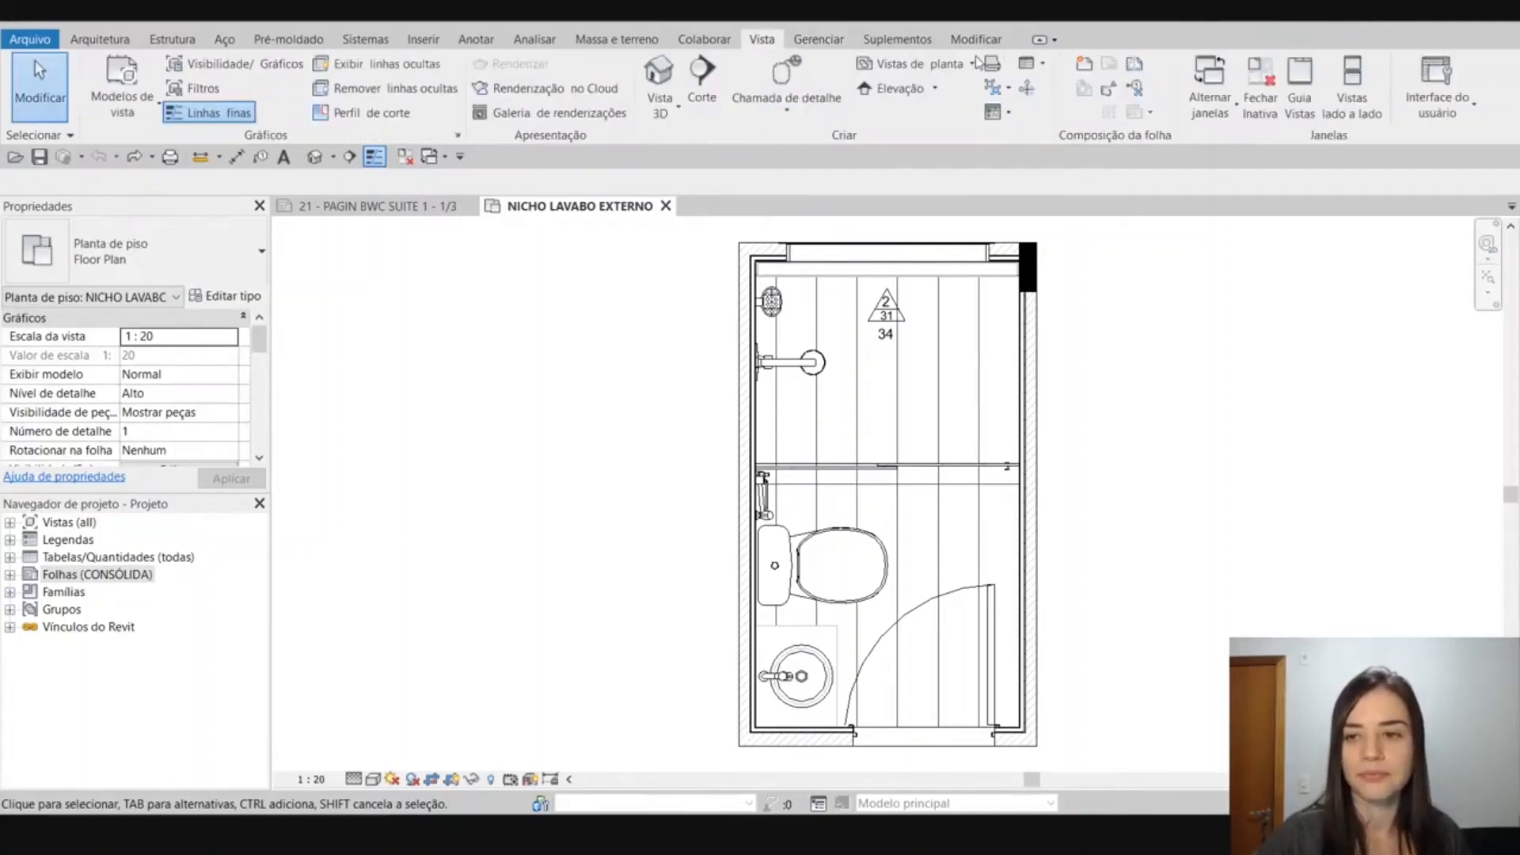
{"action": "left_click", "coordinate": [1449, 115]}
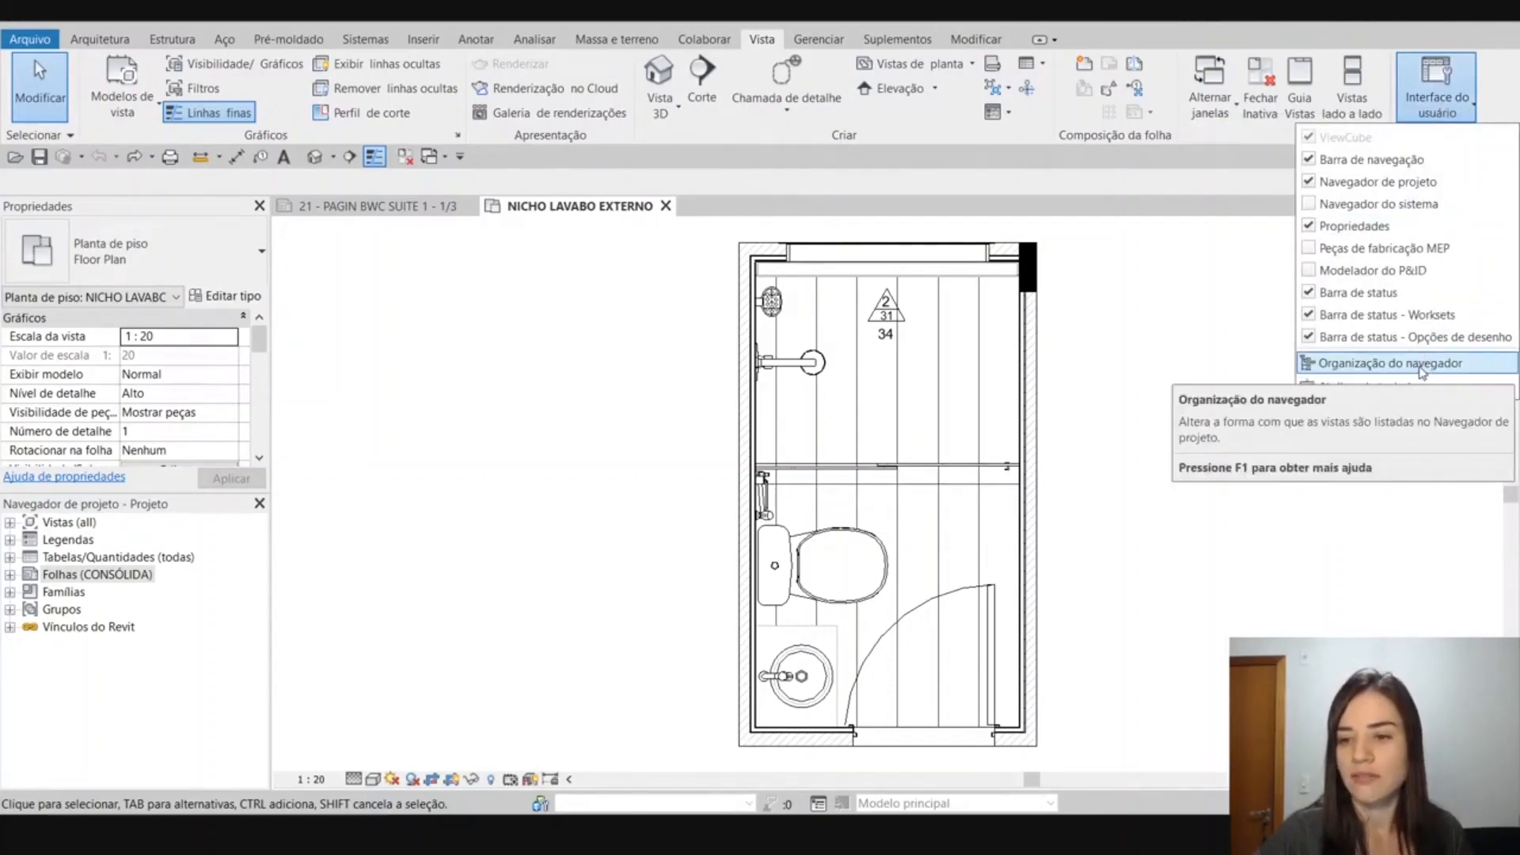
{"action": "left_click", "coordinate": [1423, 364]}
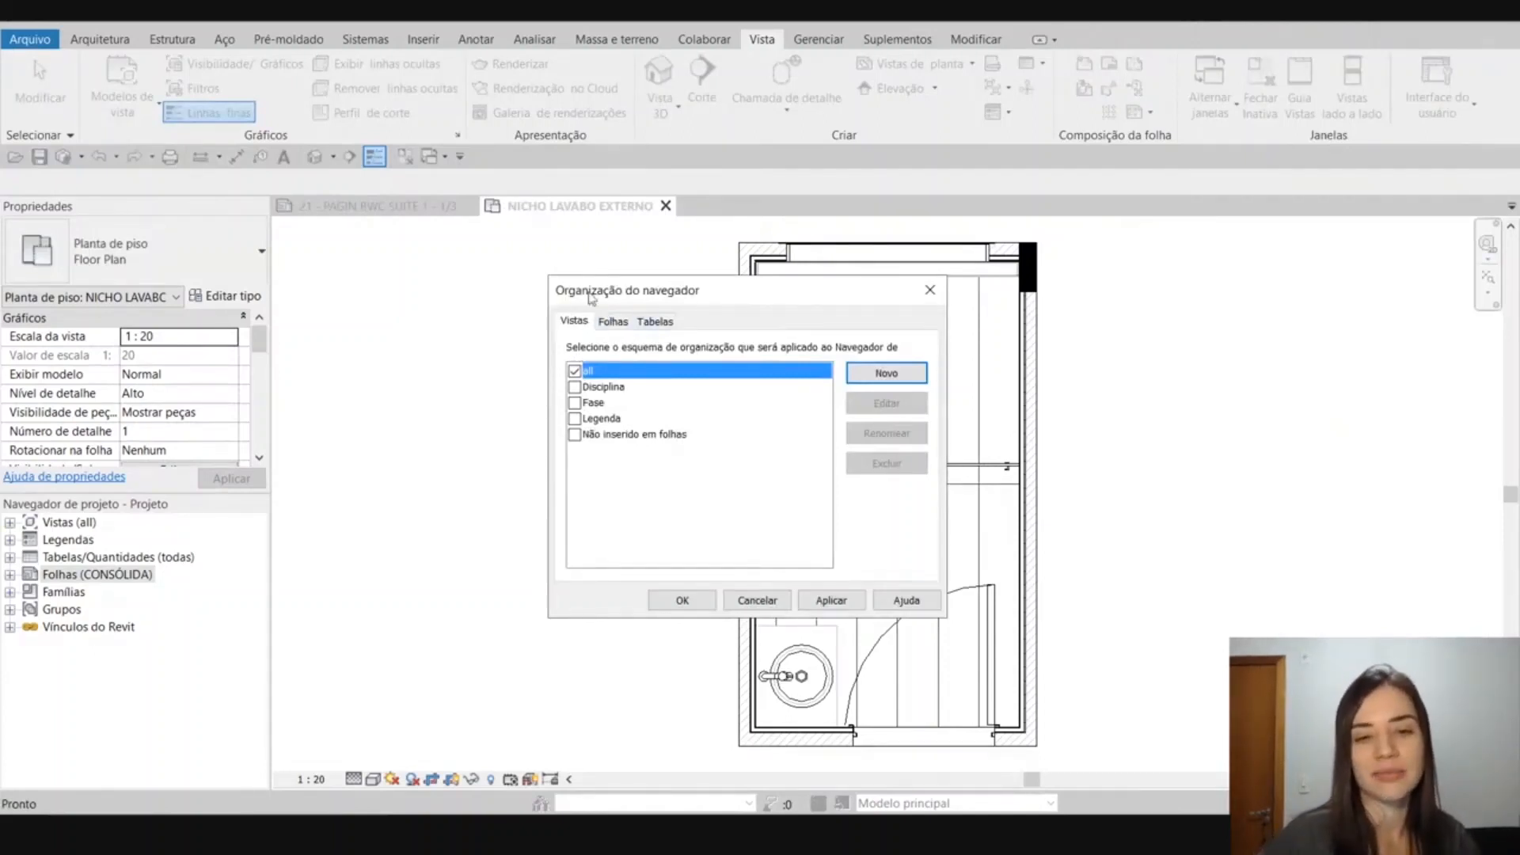
{"action": "left_click", "coordinate": [615, 331]}
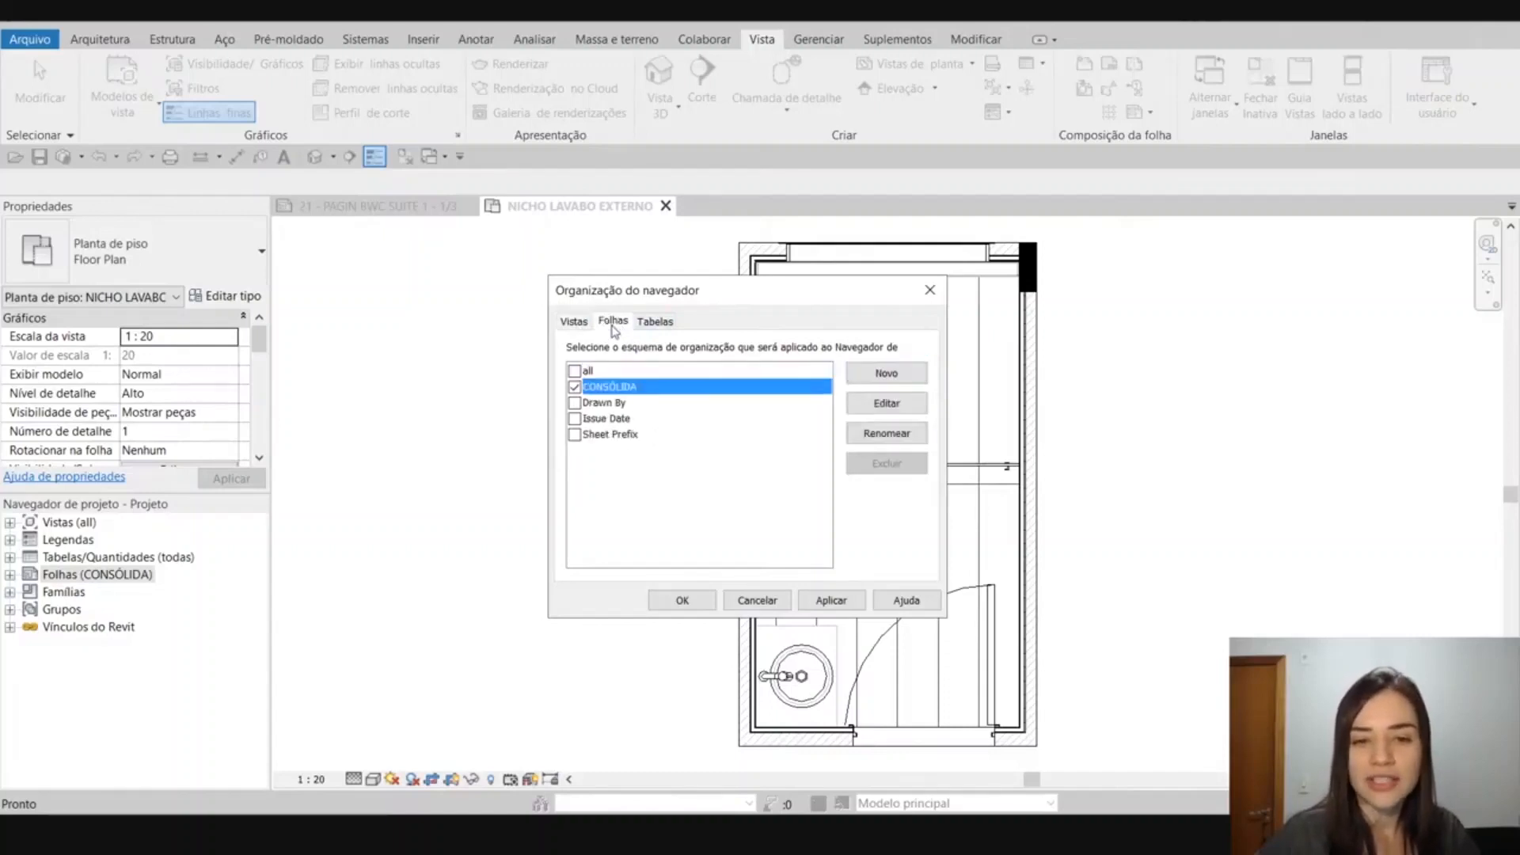
{"action": "left_click", "coordinate": [654, 329]}
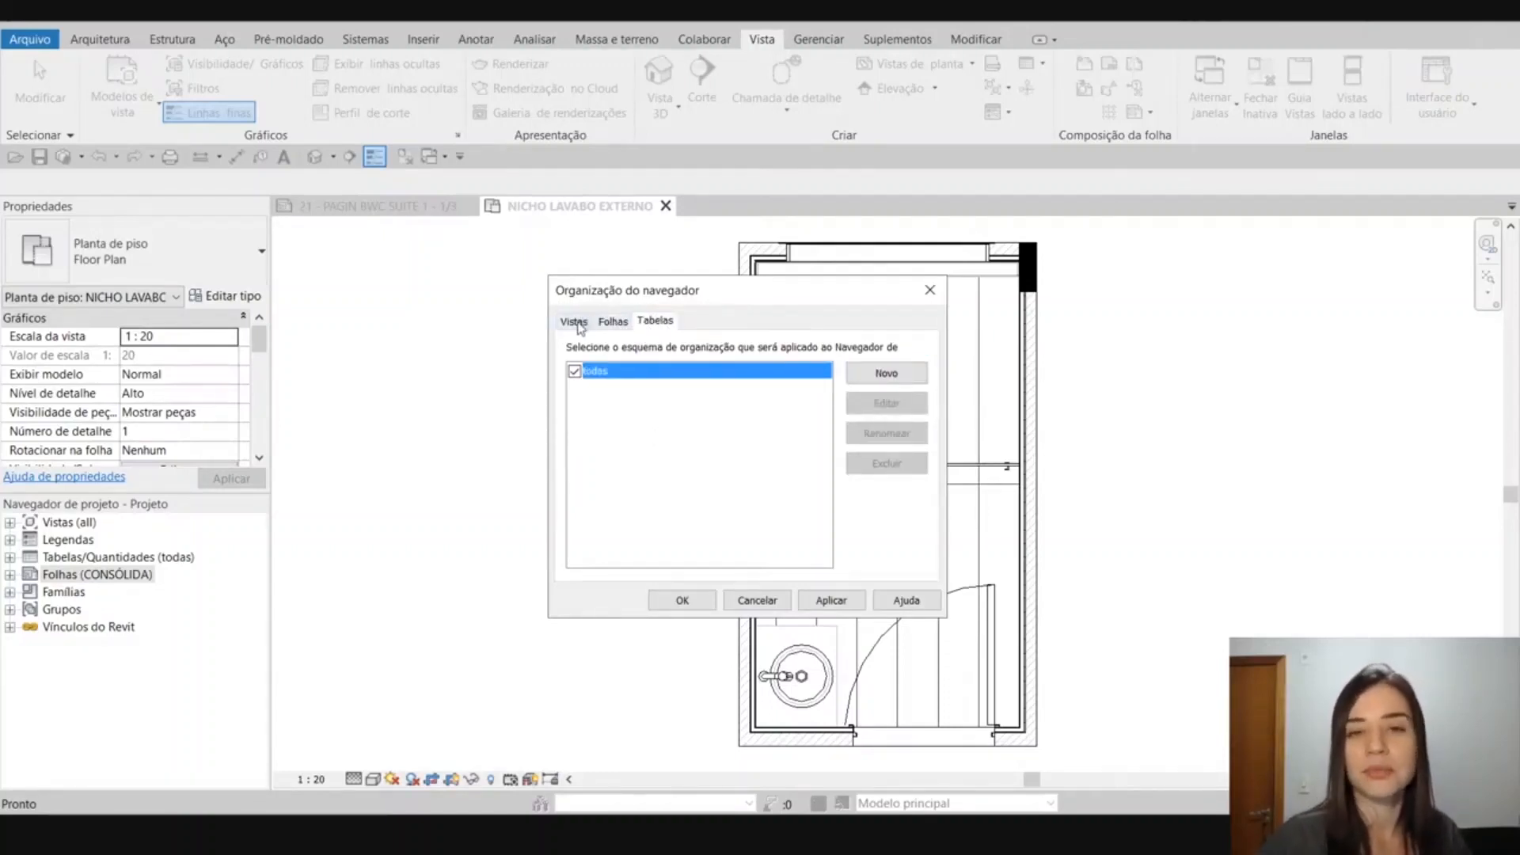
{"action": "left_click", "coordinate": [576, 322]}
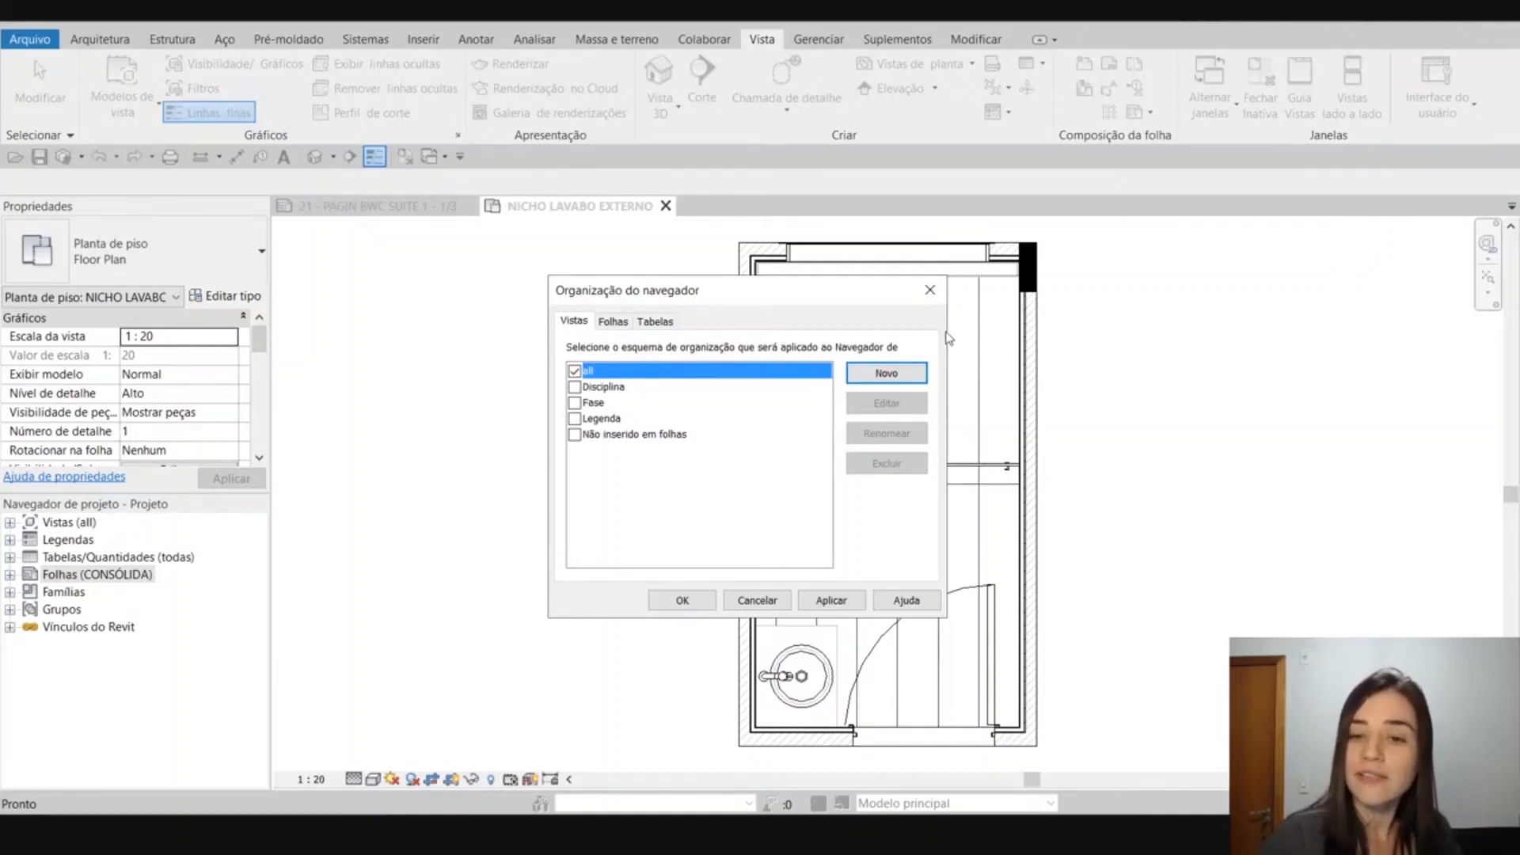
{"action": "left_click", "coordinate": [931, 290]}
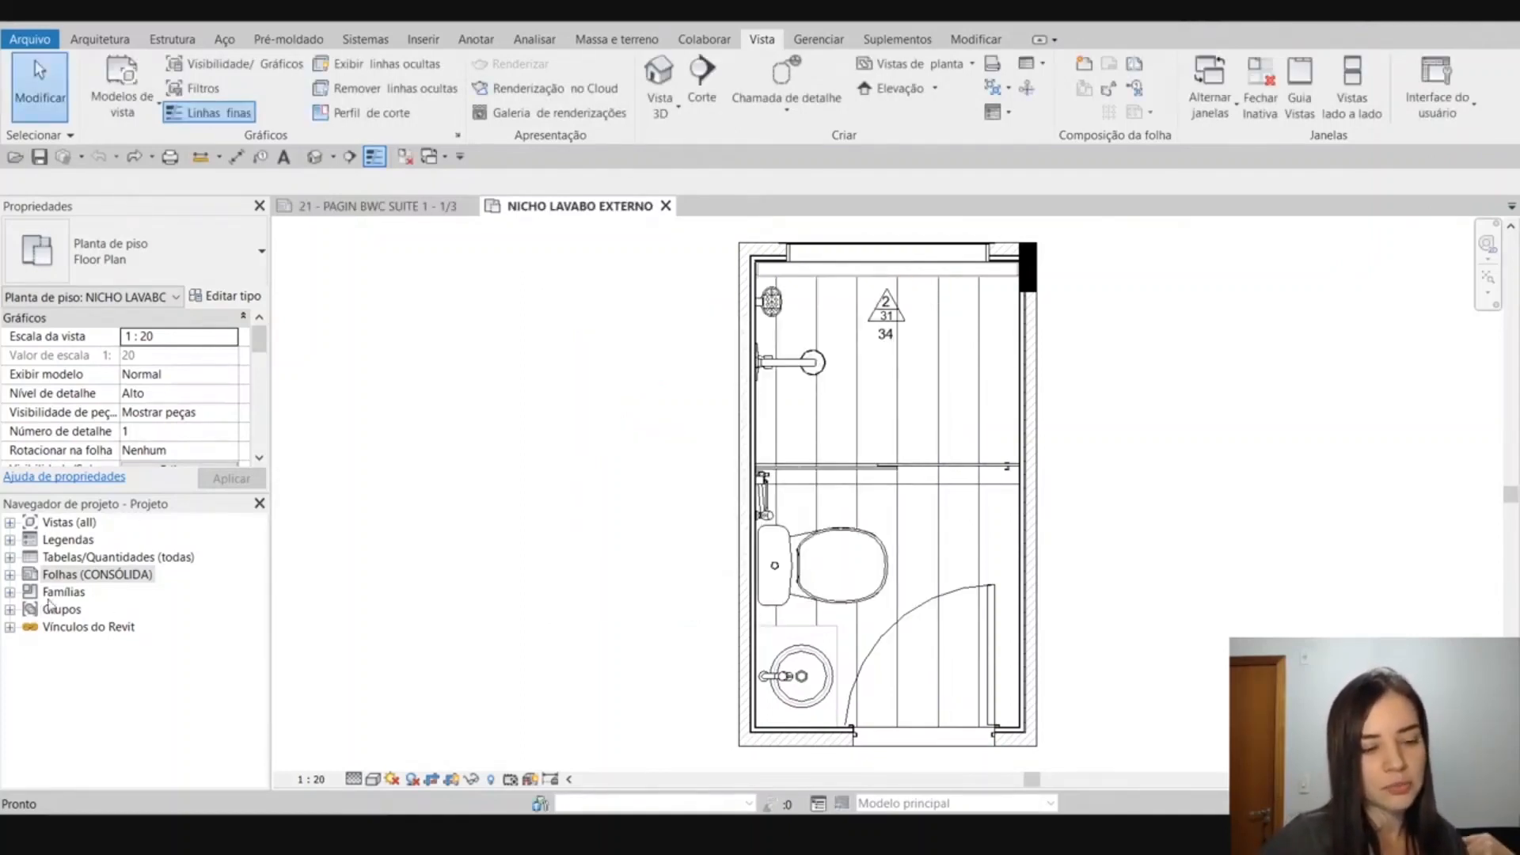
Reopen the browser organization from the Folhas category and compare its schemes with those for Vistas and Tabelas.
{"action": "left_click", "coordinate": [73, 575]}
{"action": "right_click", "coordinate": [75, 577]}
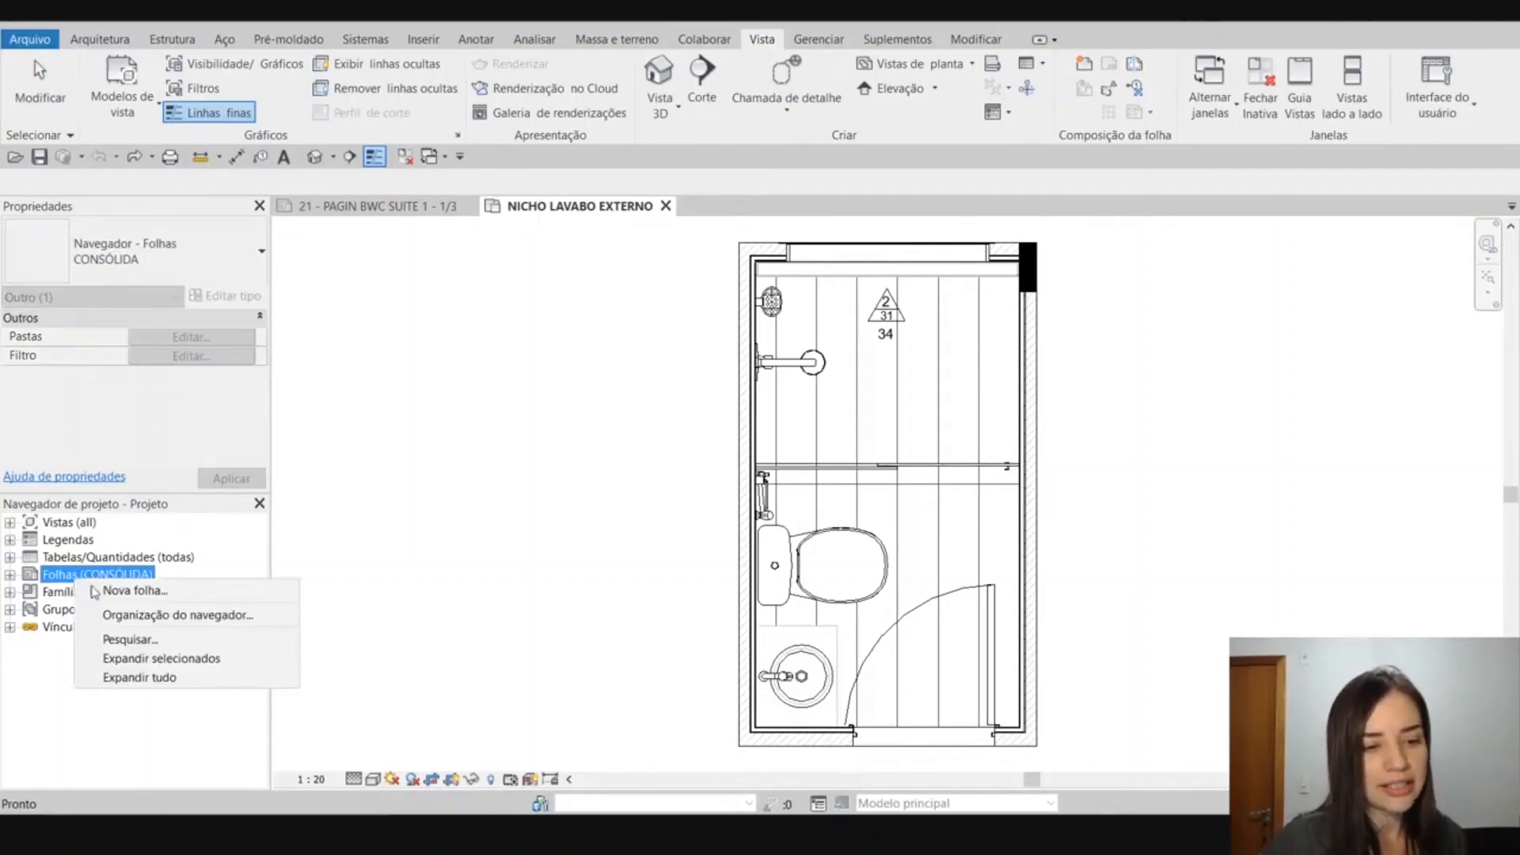
{"action": "left_click", "coordinate": [139, 616]}
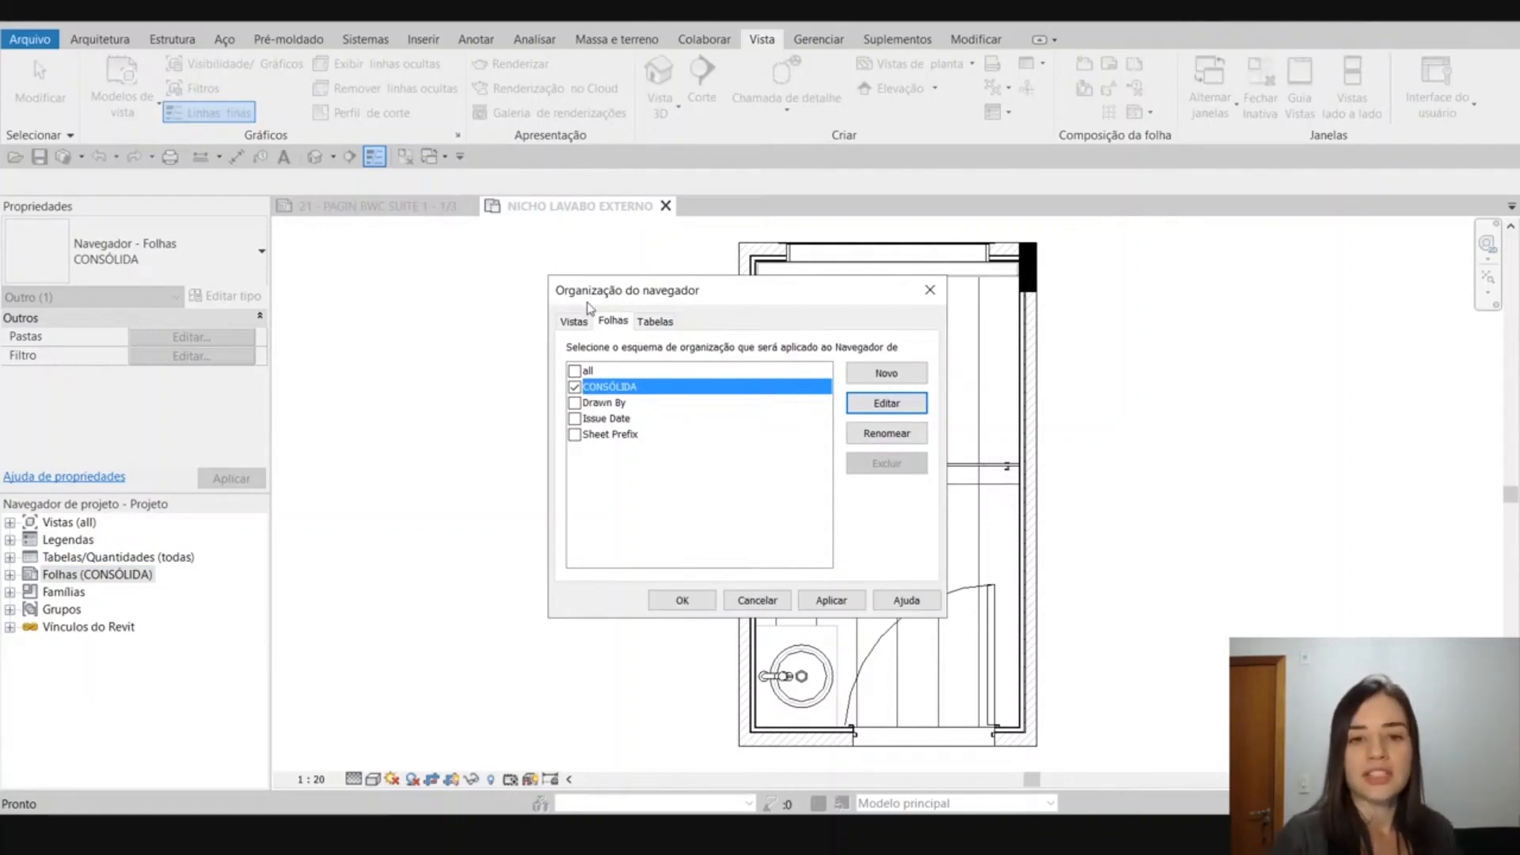
{"action": "left_click", "coordinate": [575, 323]}
{"action": "left_click", "coordinate": [653, 323]}
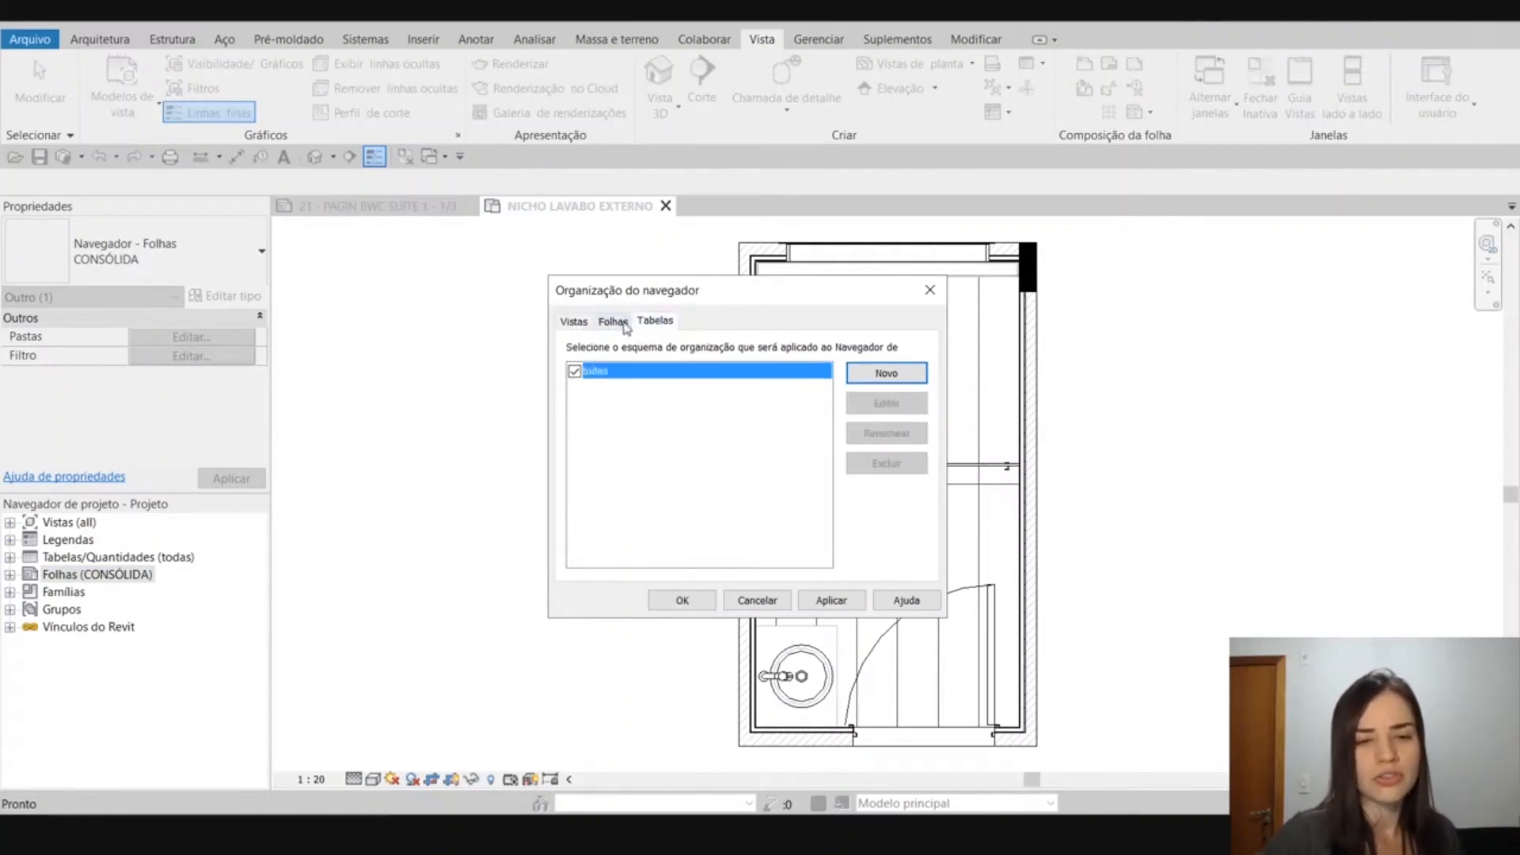
{"action": "left_click", "coordinate": [571, 323]}
{"action": "left_click", "coordinate": [651, 325]}
{"action": "left_click", "coordinate": [620, 326]}
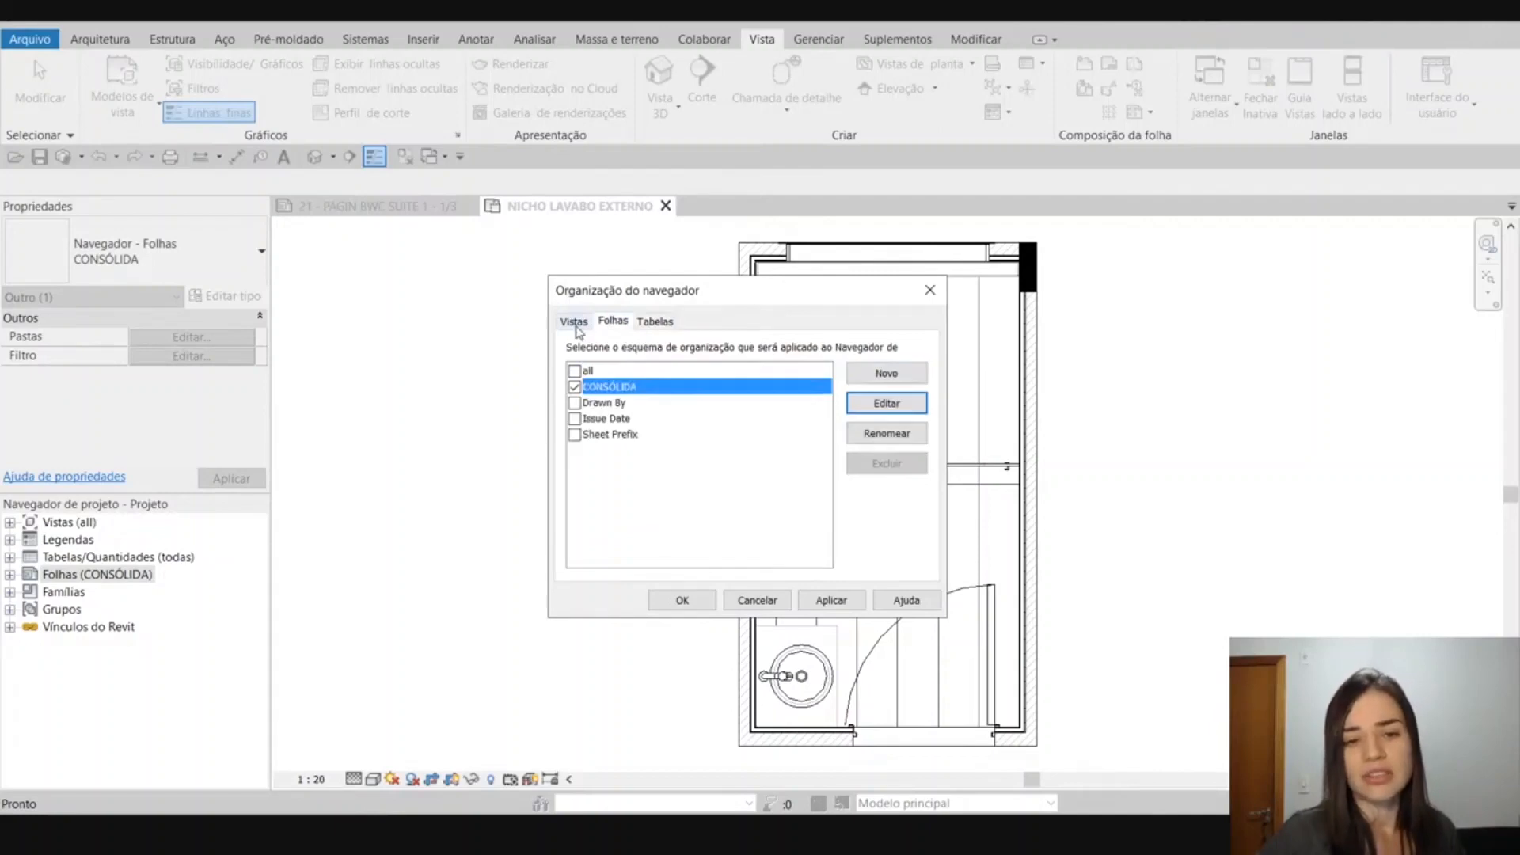
Review the Vistas schemes, close the dialog without changes, and check the views under Plantas estruturais in the expanded Vistas category.
{"action": "left_click", "coordinate": [574, 324]}
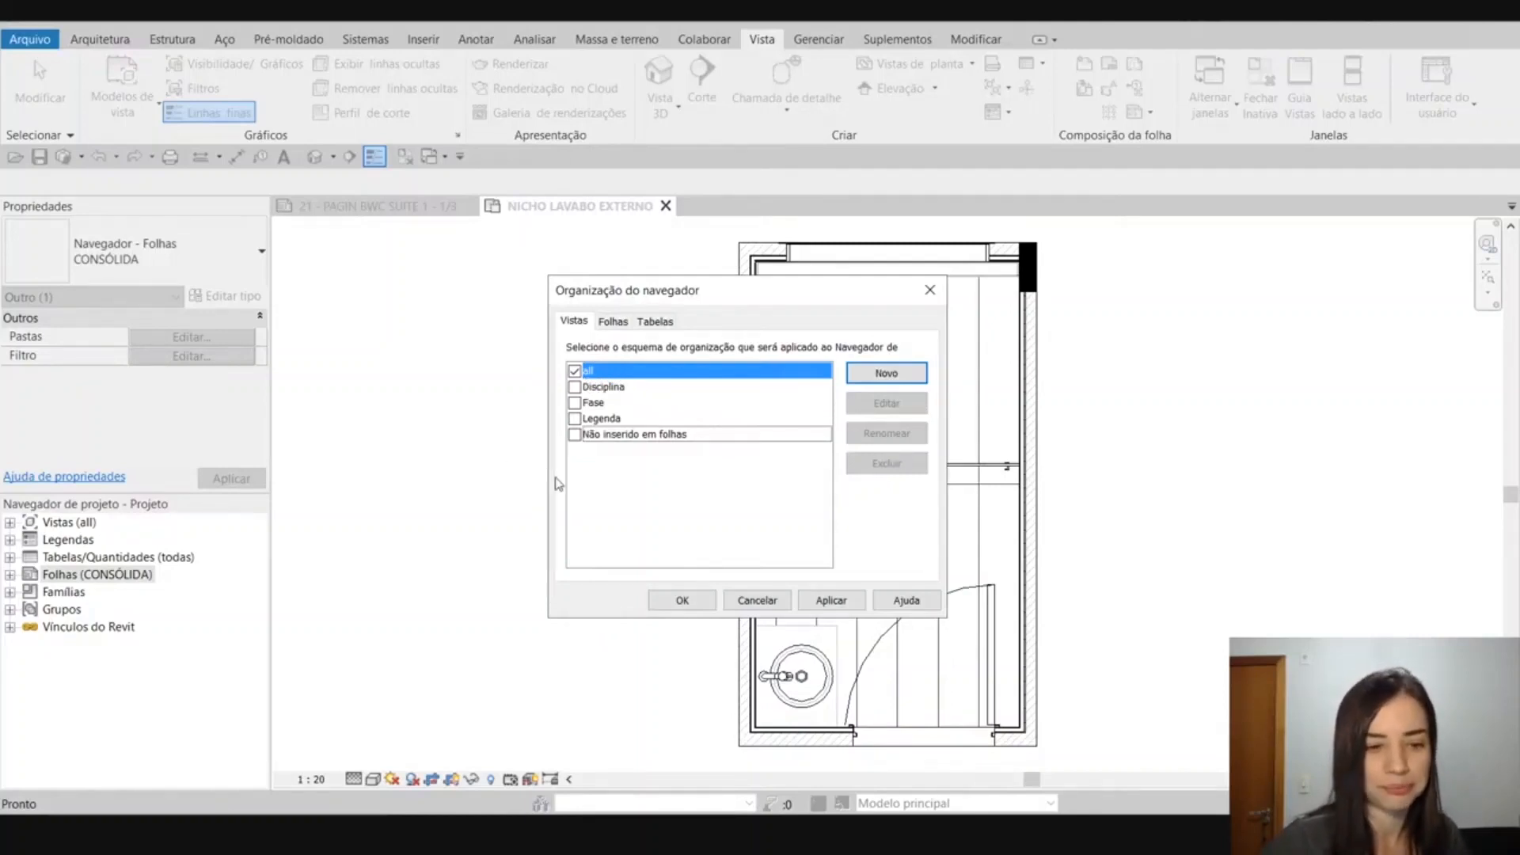
{"action": "left_click", "coordinate": [776, 607]}
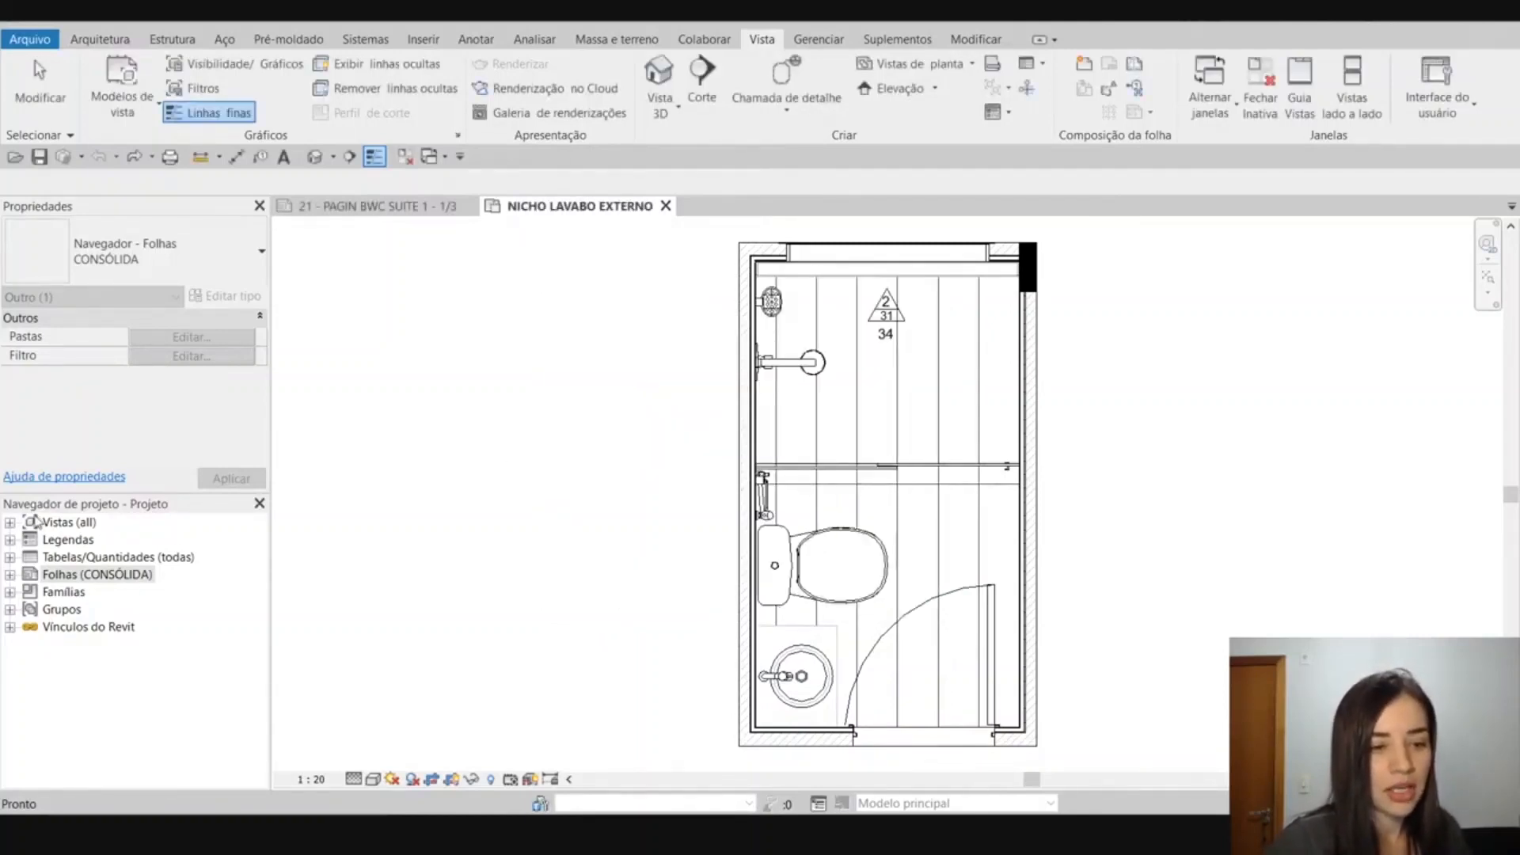
{"action": "left_click", "coordinate": [10, 523]}
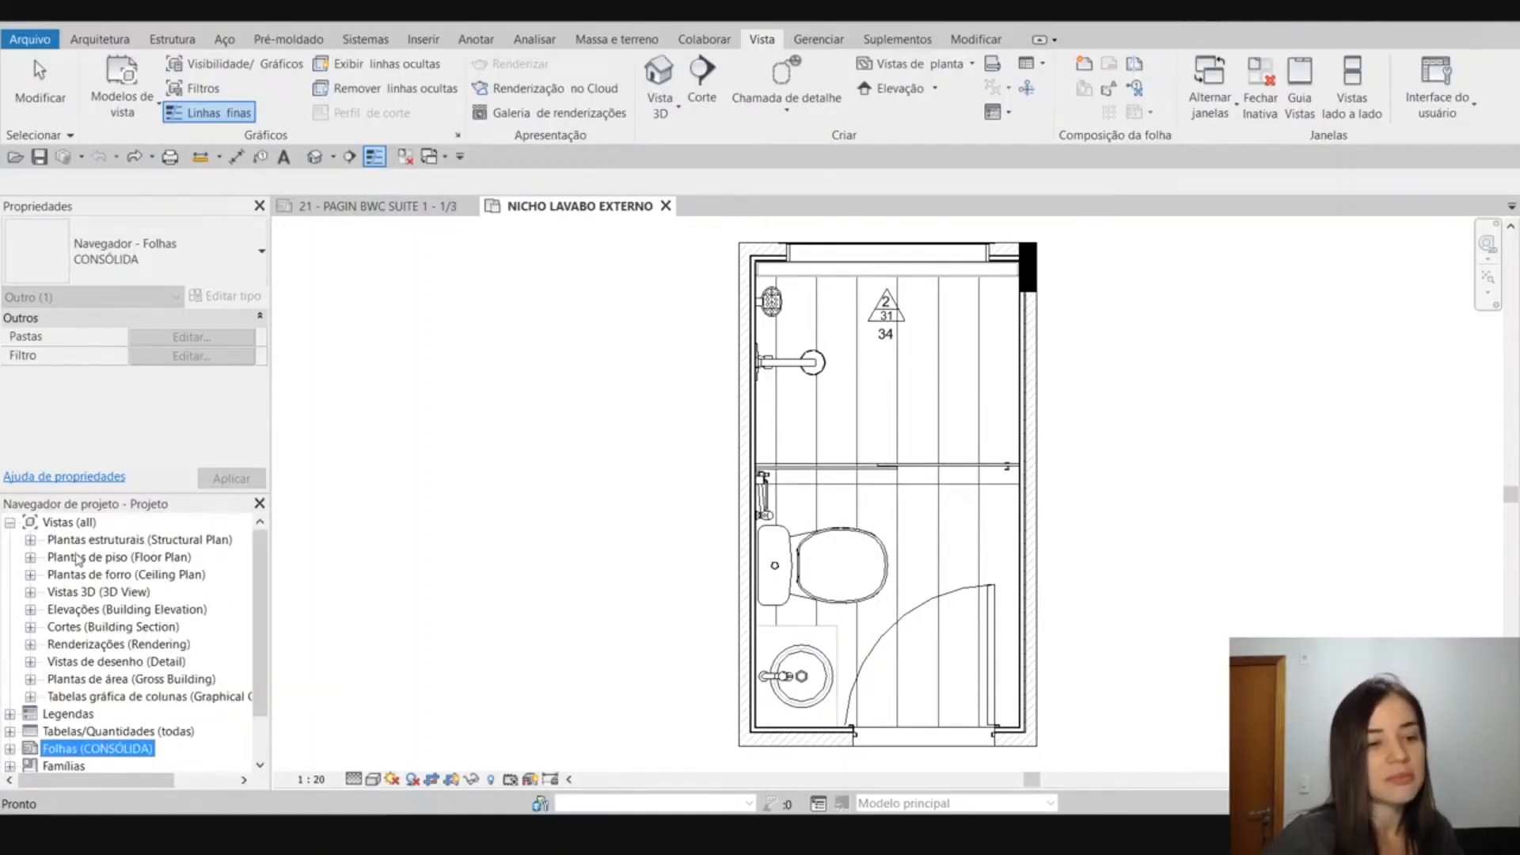
{"action": "left_click", "coordinate": [31, 539]}
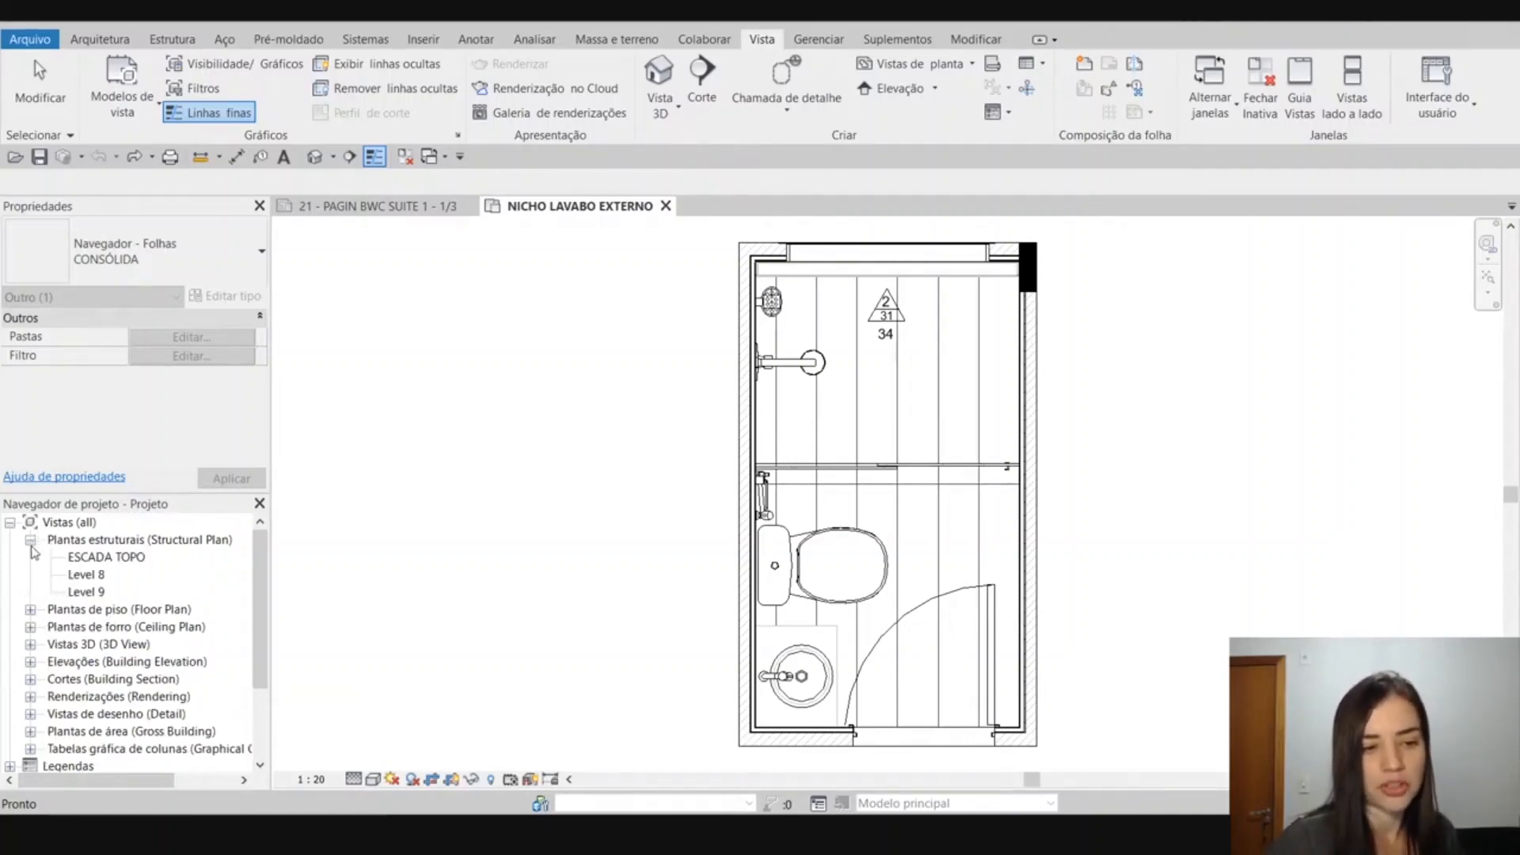
{"action": "left_click", "coordinate": [31, 539]}
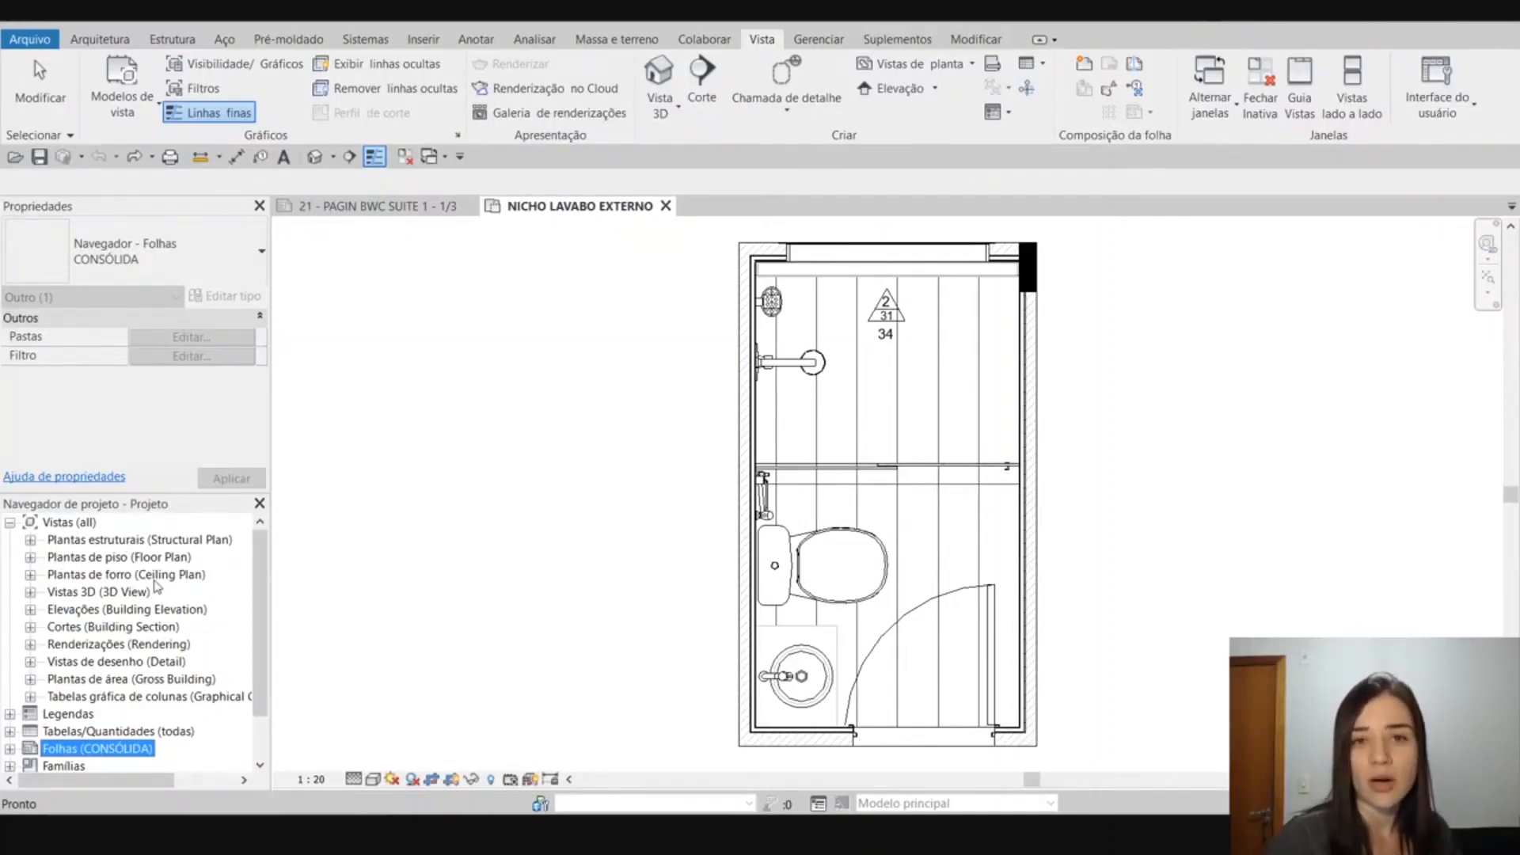
Apply the Disciplina organization scheme to the Vistas category of the project browser.
{"action": "left_click", "coordinate": [87, 524]}
{"action": "right_click", "coordinate": [87, 527]}
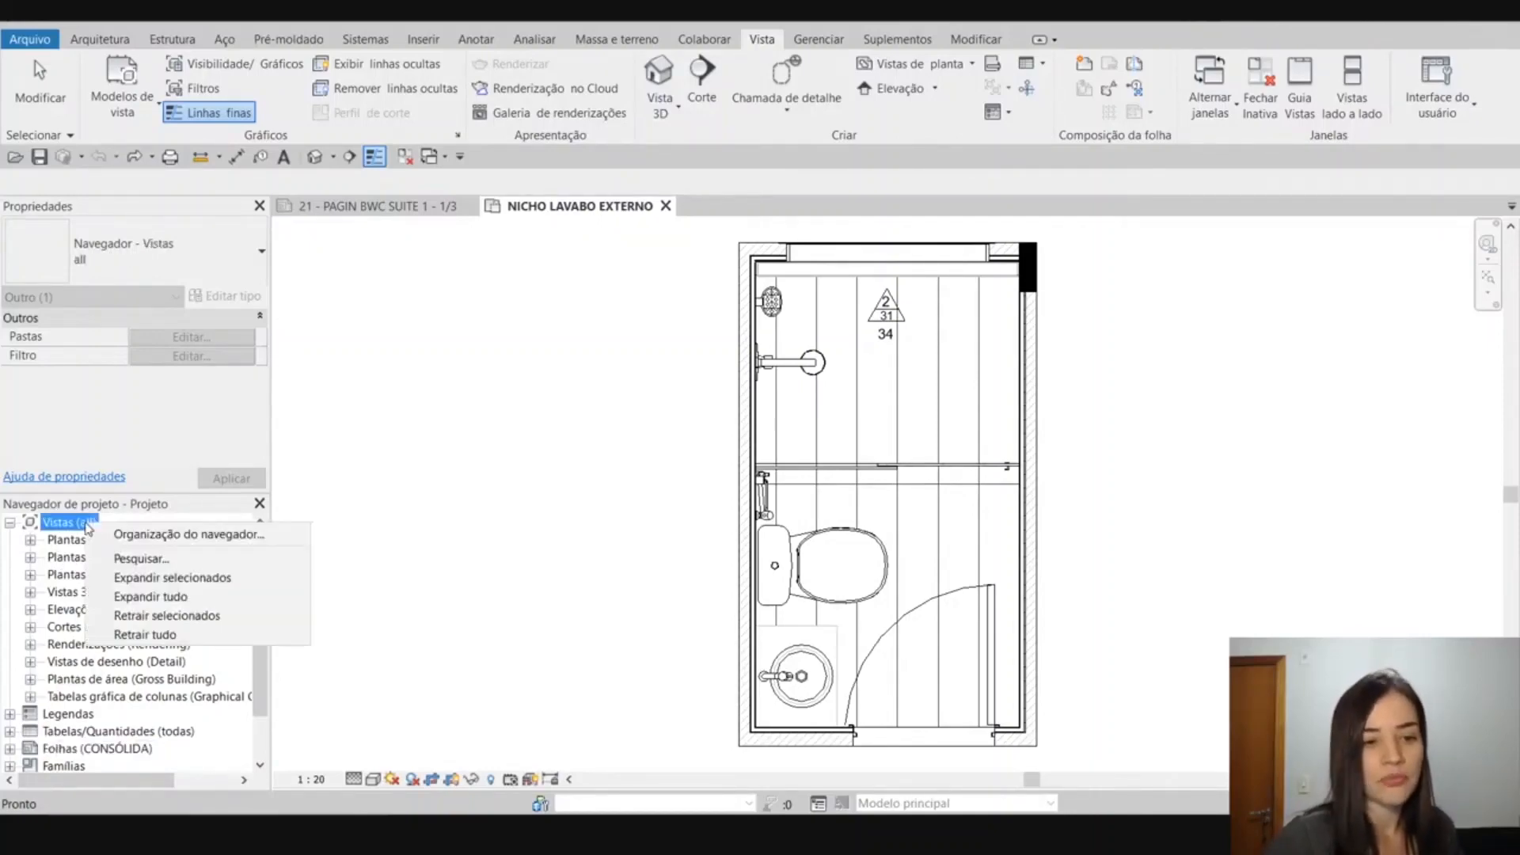
{"action": "left_click", "coordinate": [118, 537]}
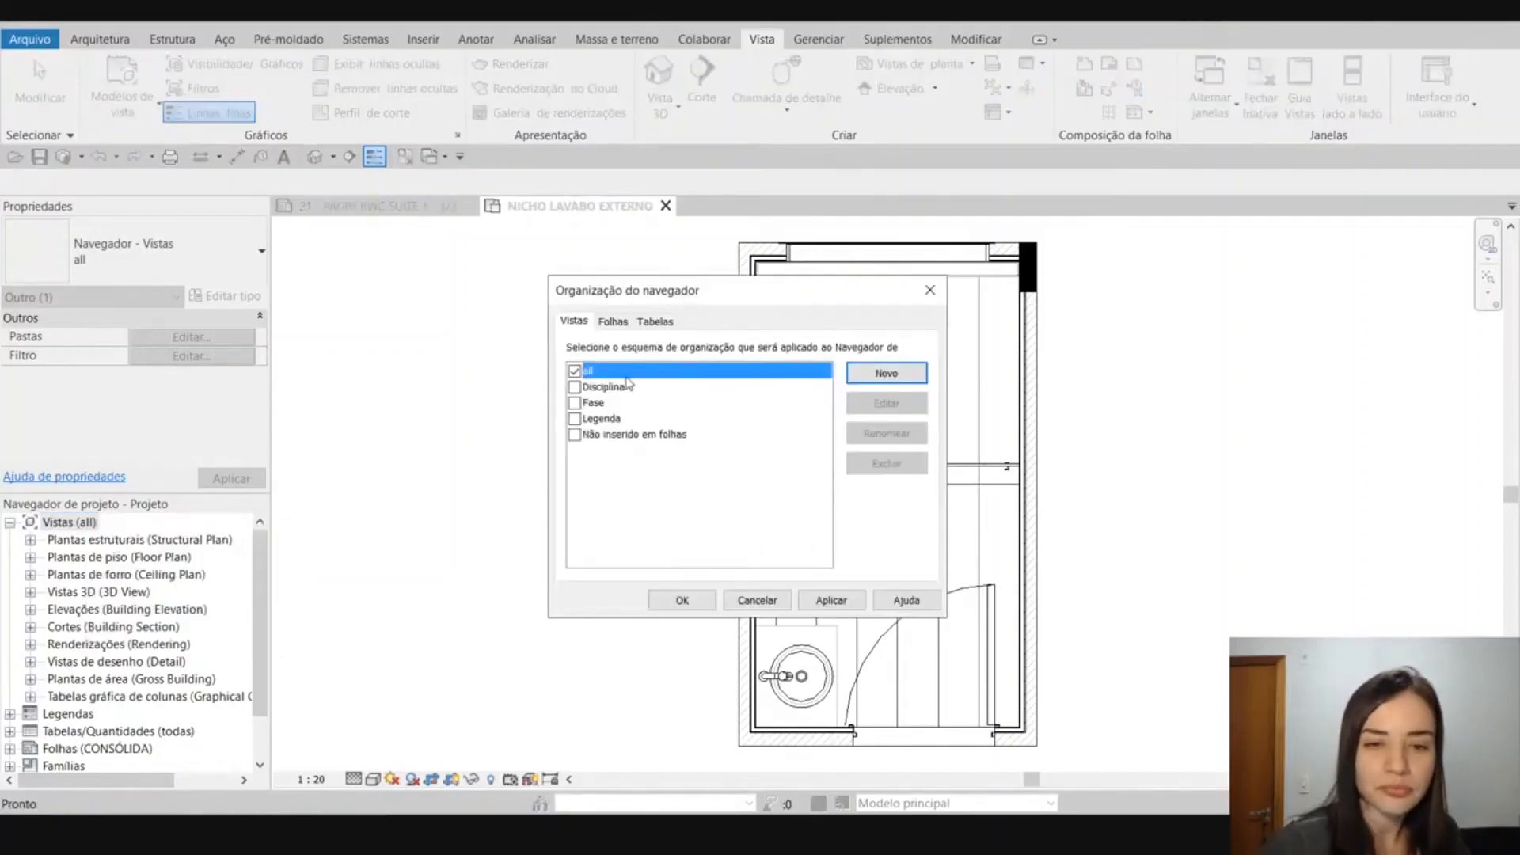
{"action": "left_click", "coordinate": [592, 388]}
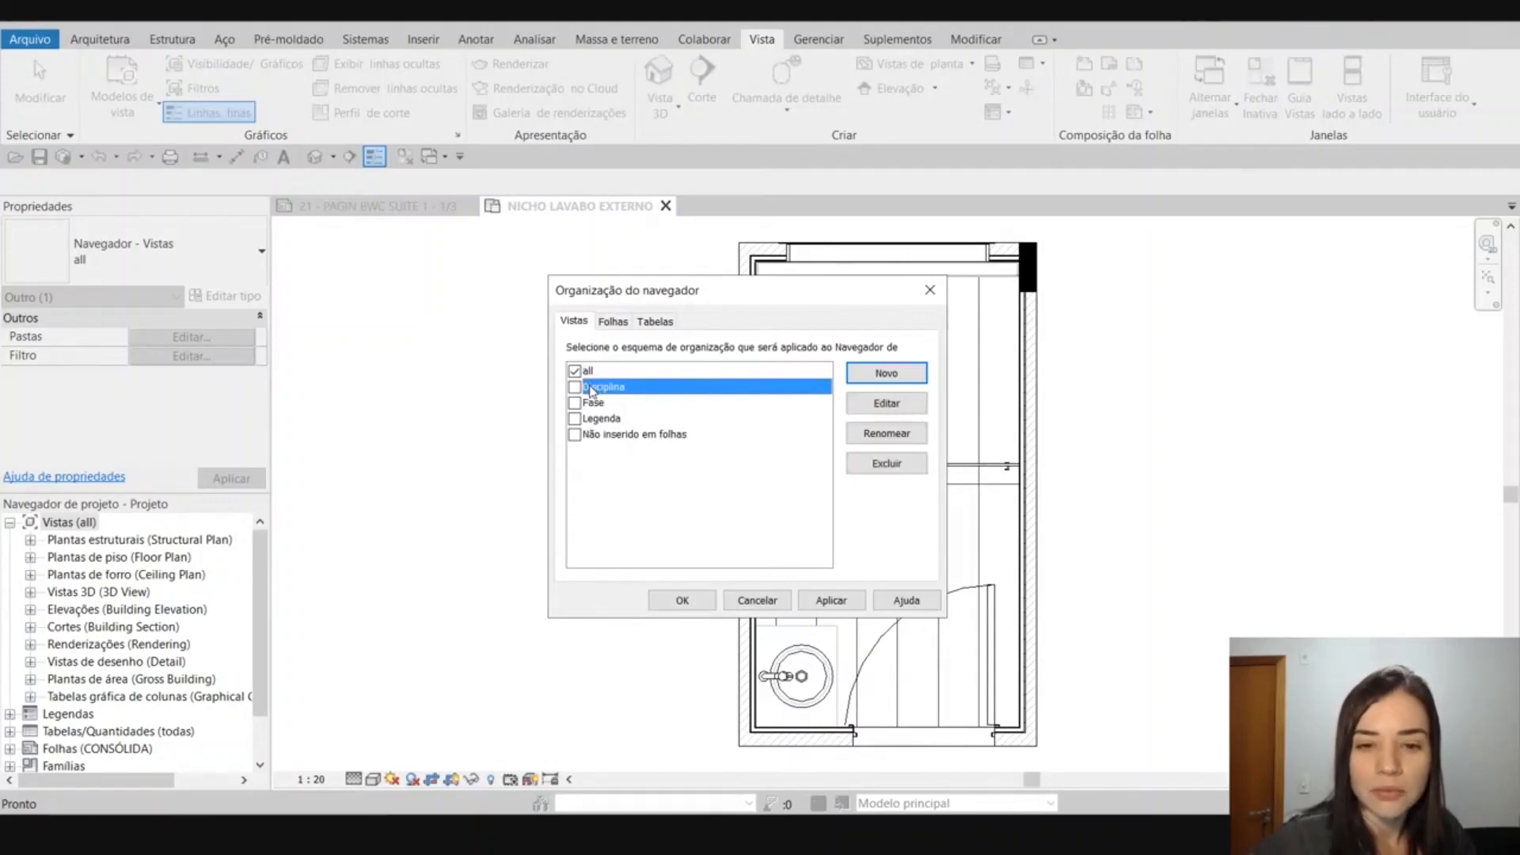
{"action": "left_click", "coordinate": [606, 372]}
{"action": "left_click", "coordinate": [612, 387]}
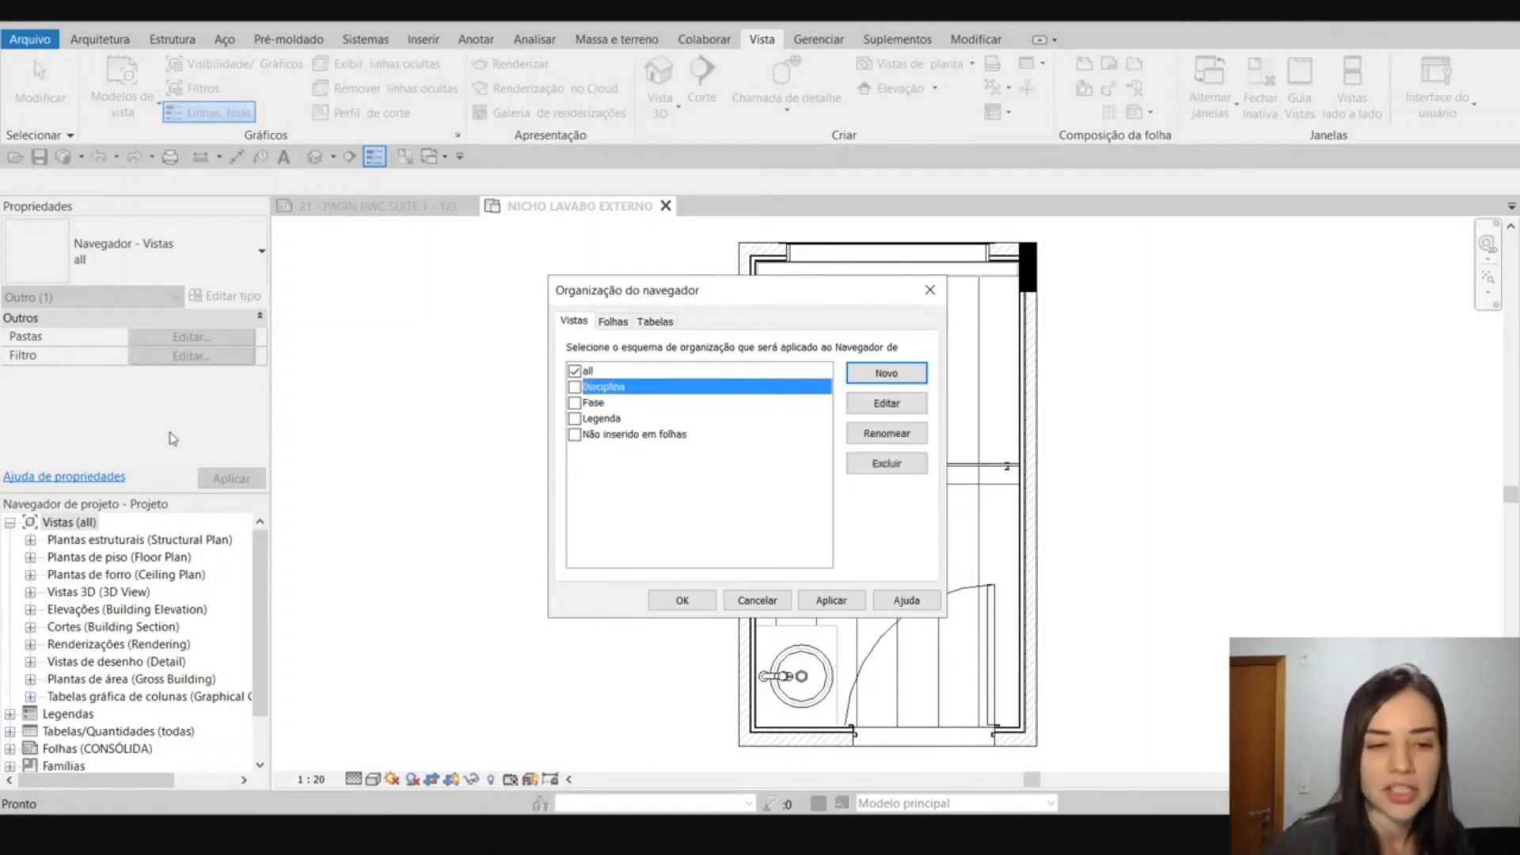
{"action": "left_click", "coordinate": [575, 388]}
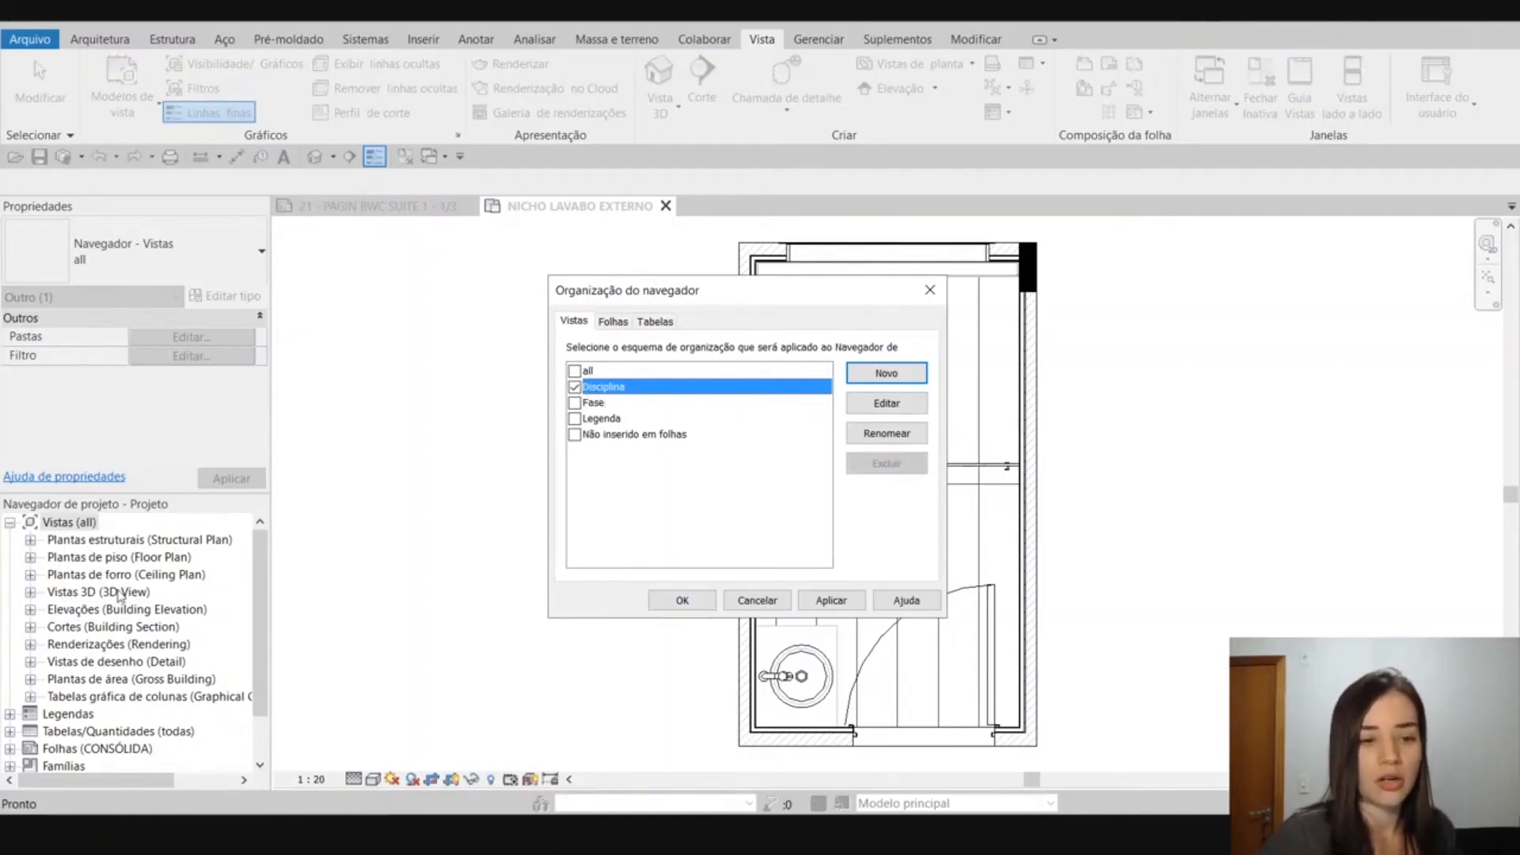
{"action": "left_click", "coordinate": [687, 602]}
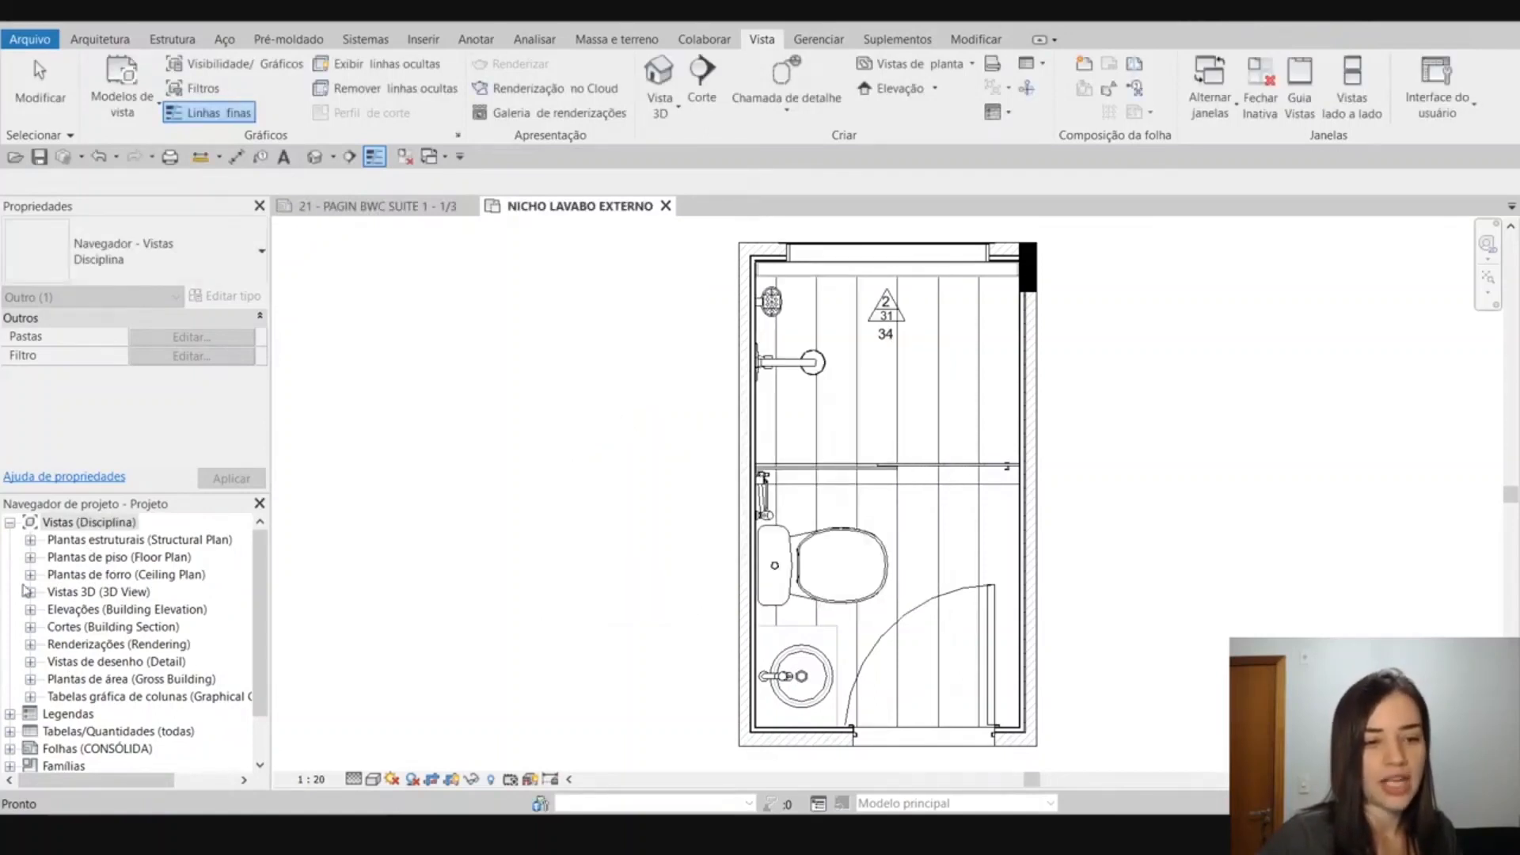
Examine how Plantas estruturais is grouped by discipline, including its Arquitetura folder, and collapse it.
{"action": "left_click", "coordinate": [31, 540]}
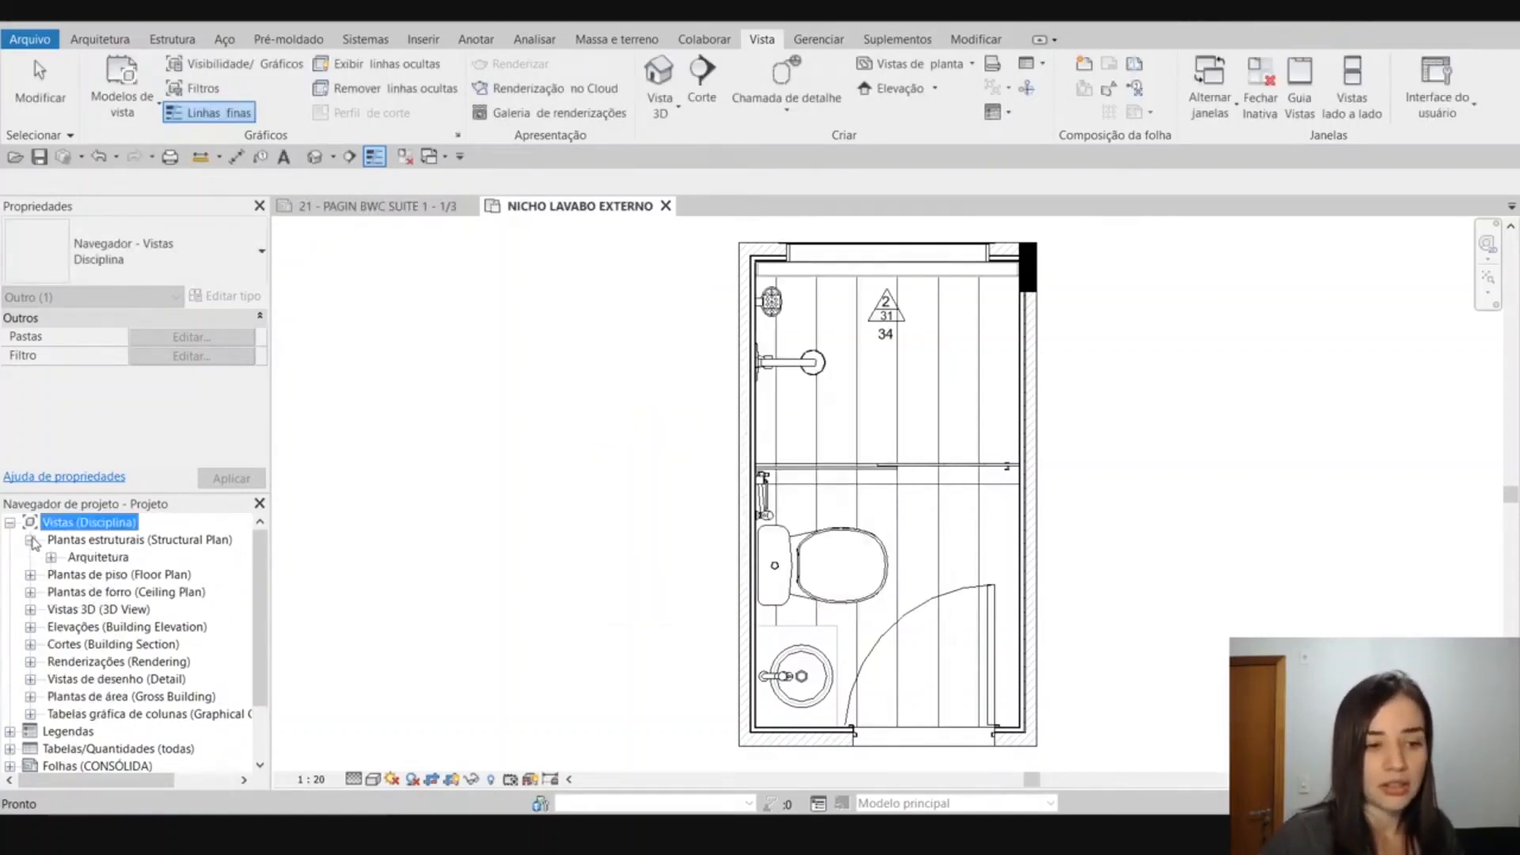
{"action": "left_click", "coordinate": [31, 540]}
{"action": "left_click", "coordinate": [31, 540]}
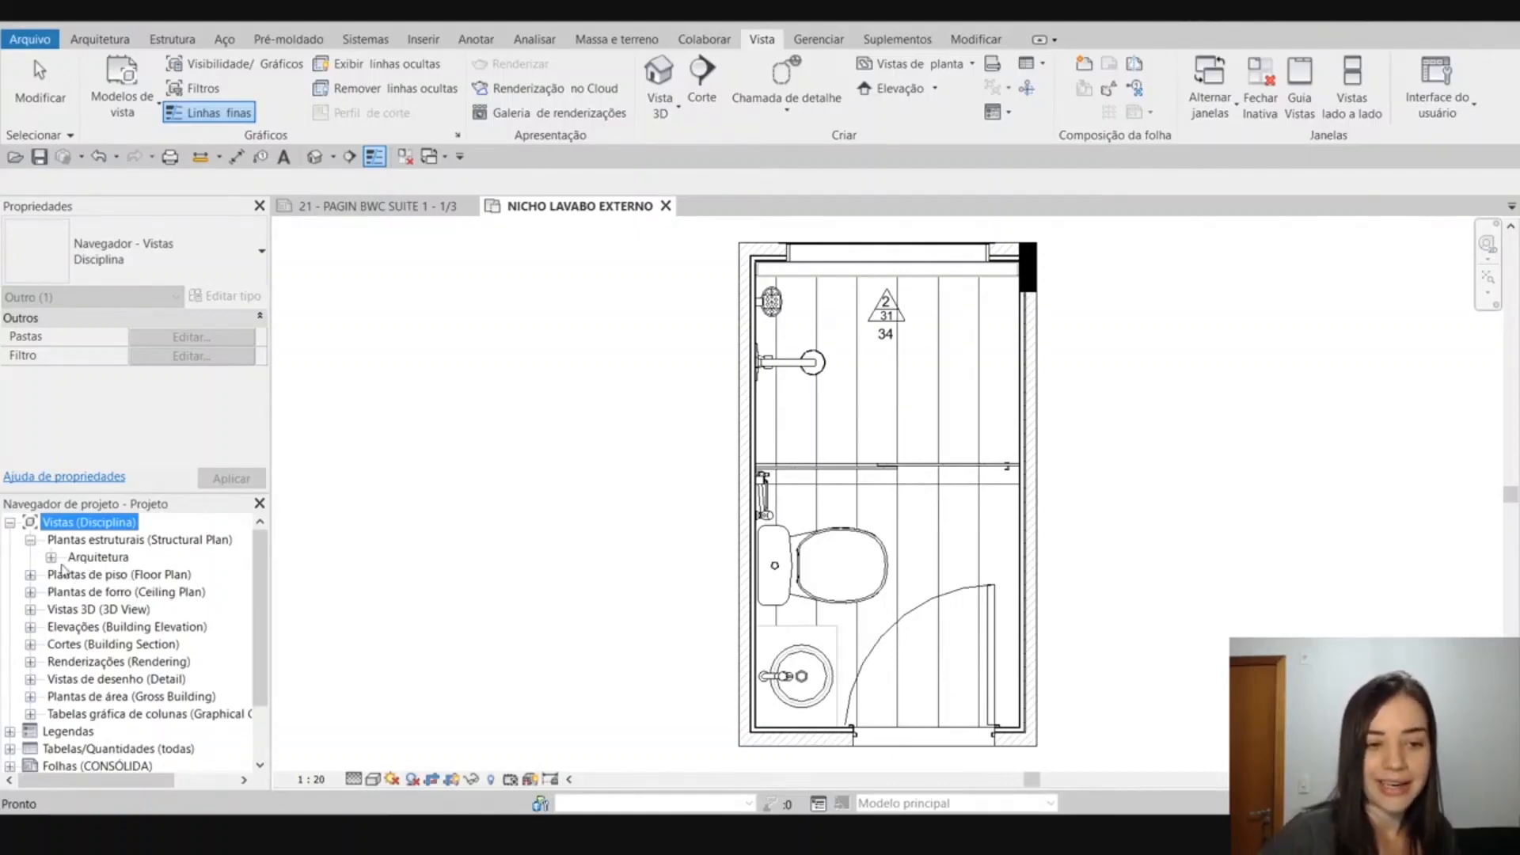
{"action": "left_click", "coordinate": [51, 557]}
{"action": "left_click", "coordinate": [51, 557]}
{"action": "left_click", "coordinate": [31, 540]}
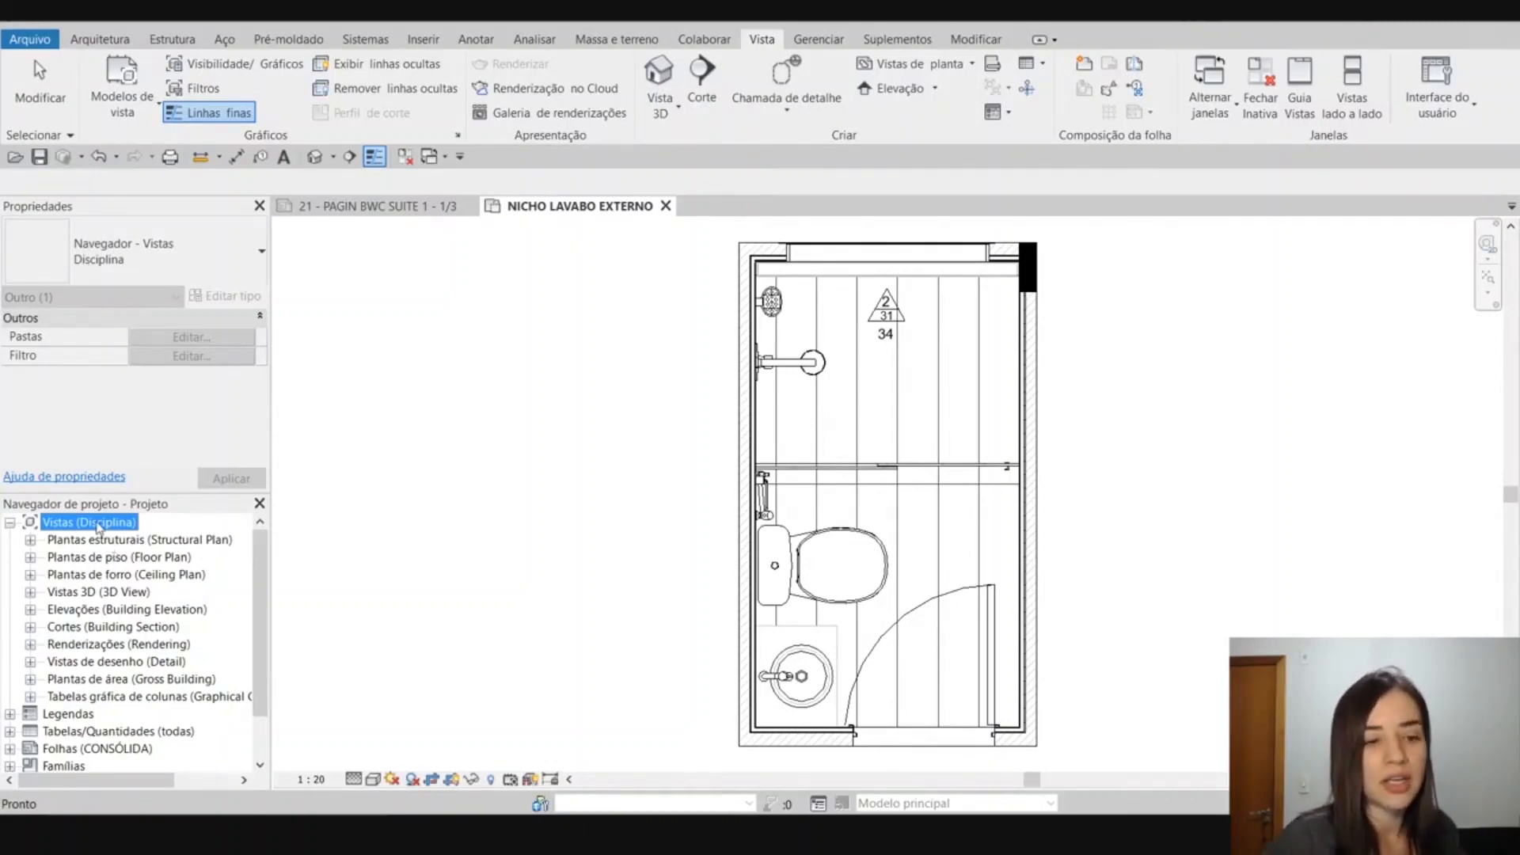
Expand Plantas estruturais and Plantas de piso to compare their discipline folders.
{"action": "right_click", "coordinate": [98, 521]}
{"action": "left_click", "coordinate": [30, 540]}
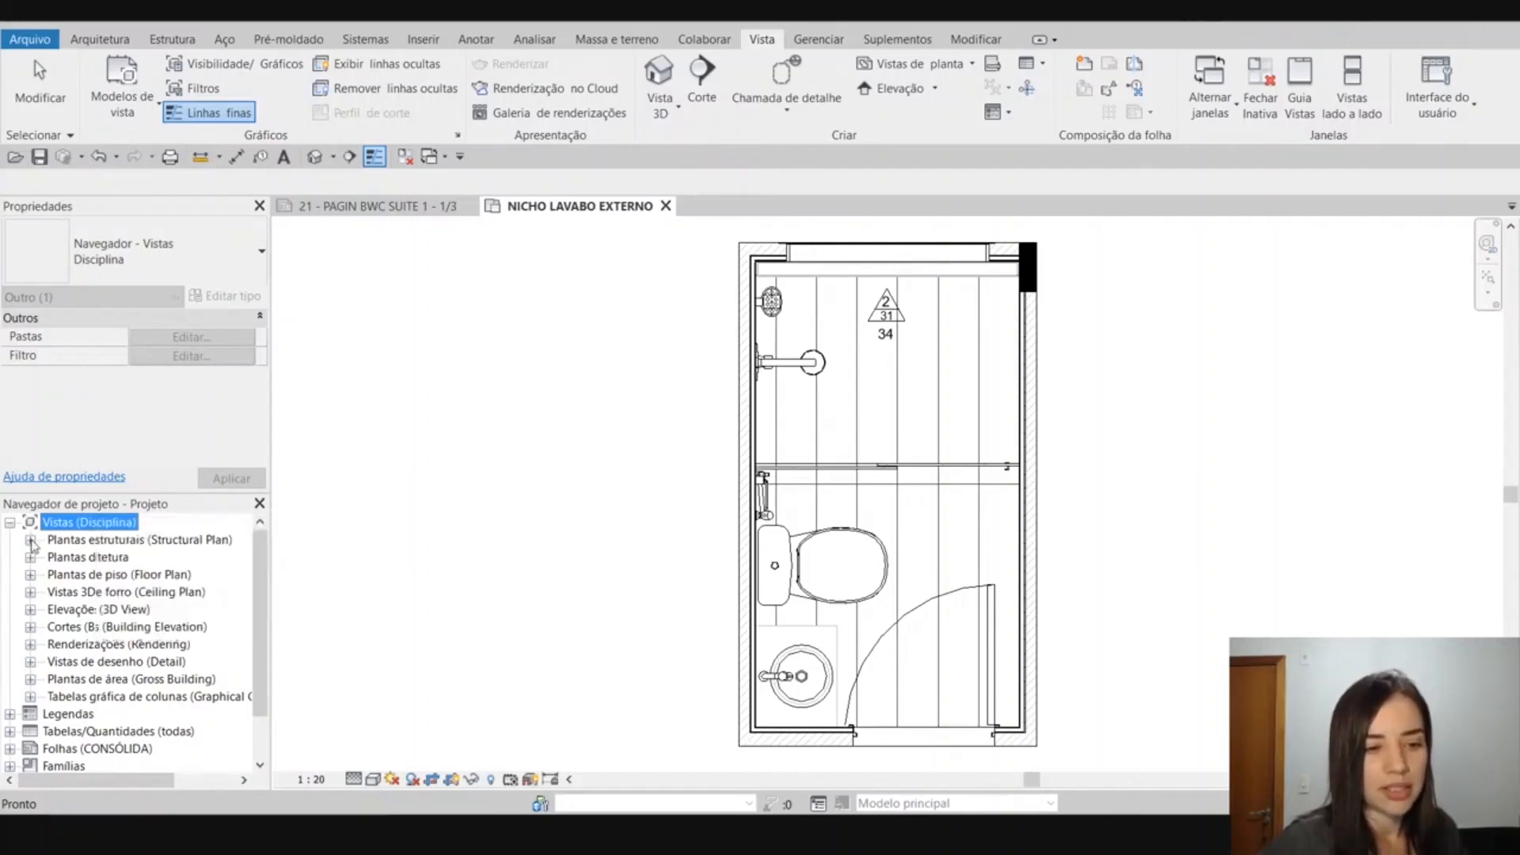
{"action": "left_click", "coordinate": [30, 539]}
{"action": "left_click", "coordinate": [30, 574]}
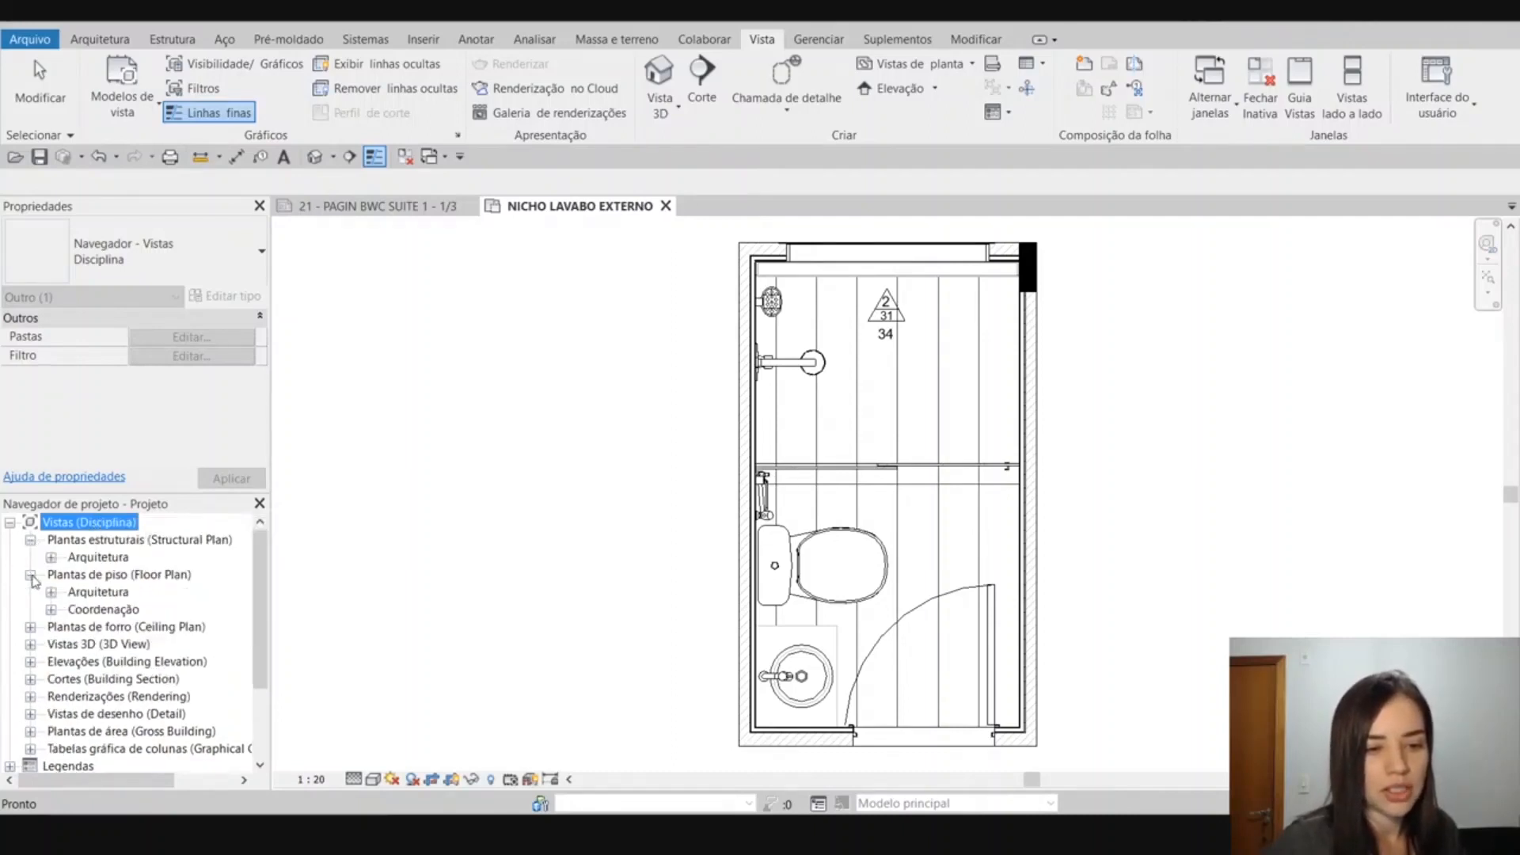
{"action": "left_click", "coordinate": [30, 574]}
{"action": "left_click", "coordinate": [30, 574]}
{"action": "left_click", "coordinate": [91, 593]}
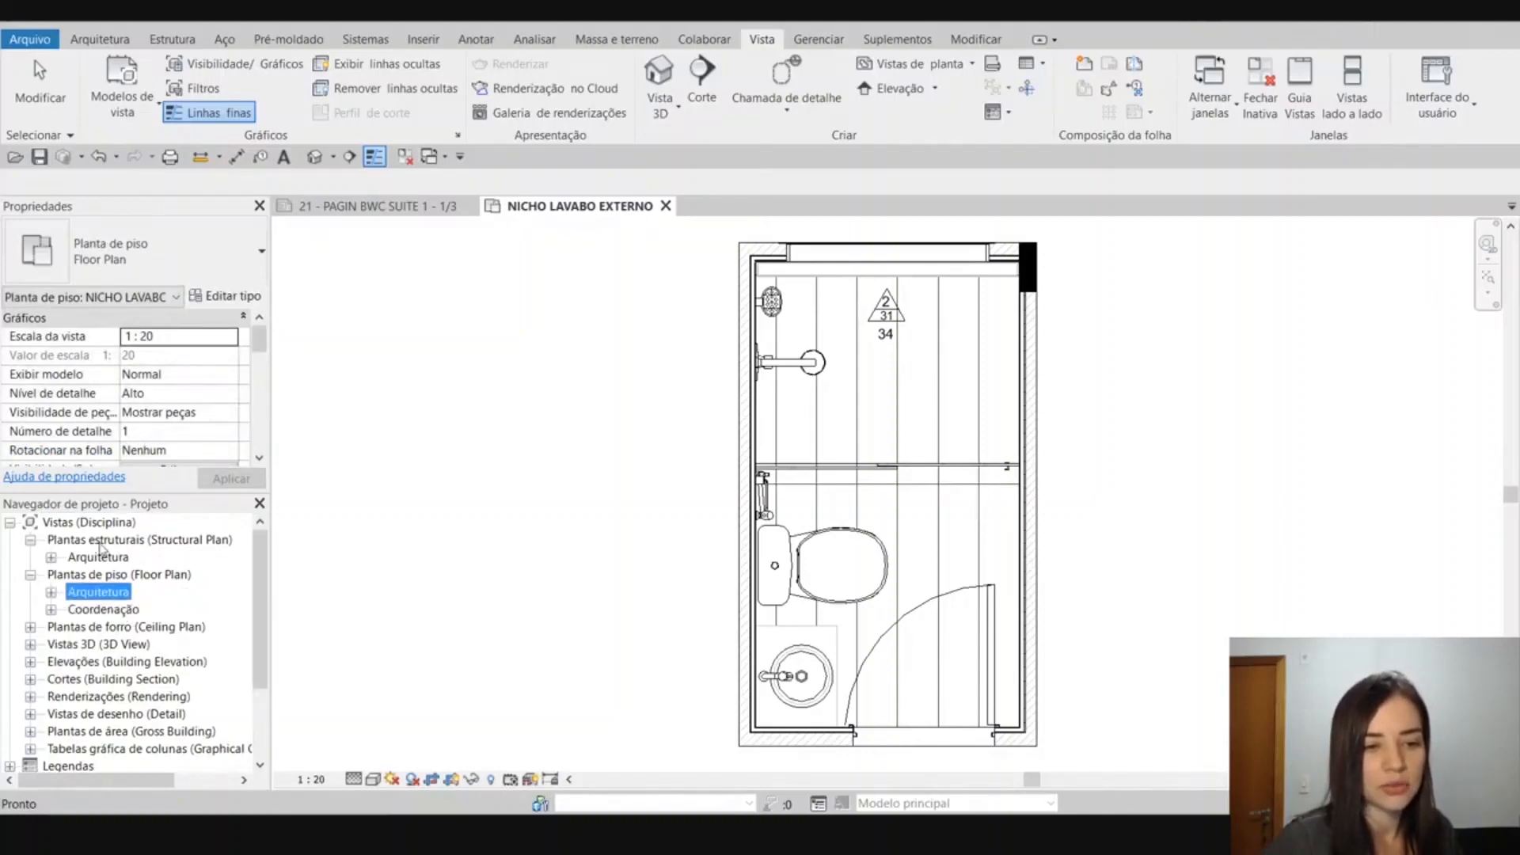
Open the Disciplina scheme of Vistas for editing and review the available filter parameters, leaving the filter at <Nenhum>.
{"action": "right_click", "coordinate": [95, 524]}
{"action": "left_click", "coordinate": [135, 538]}
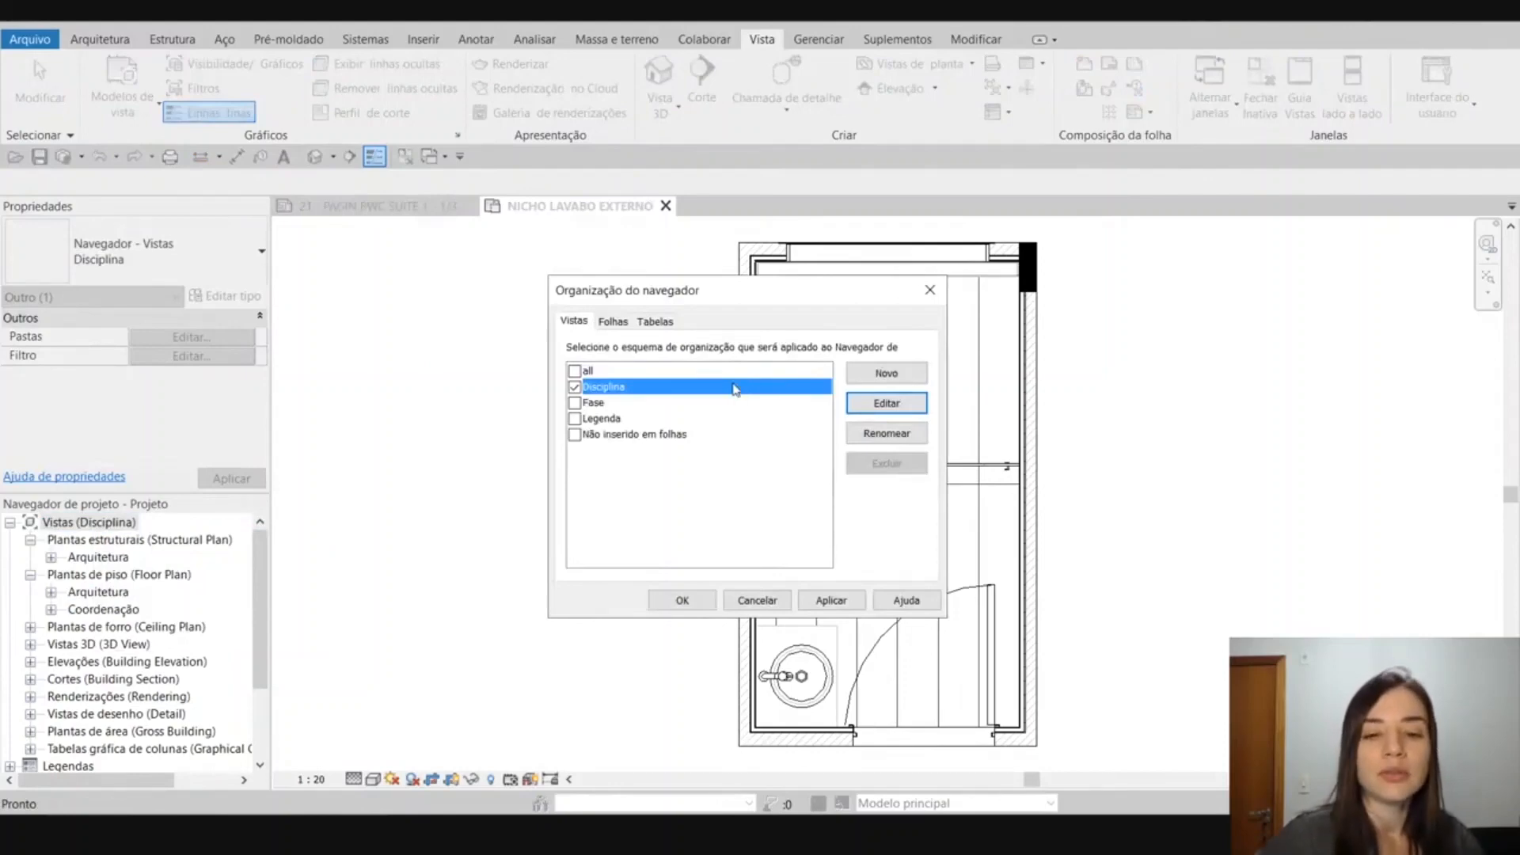
{"action": "left_click", "coordinate": [916, 409]}
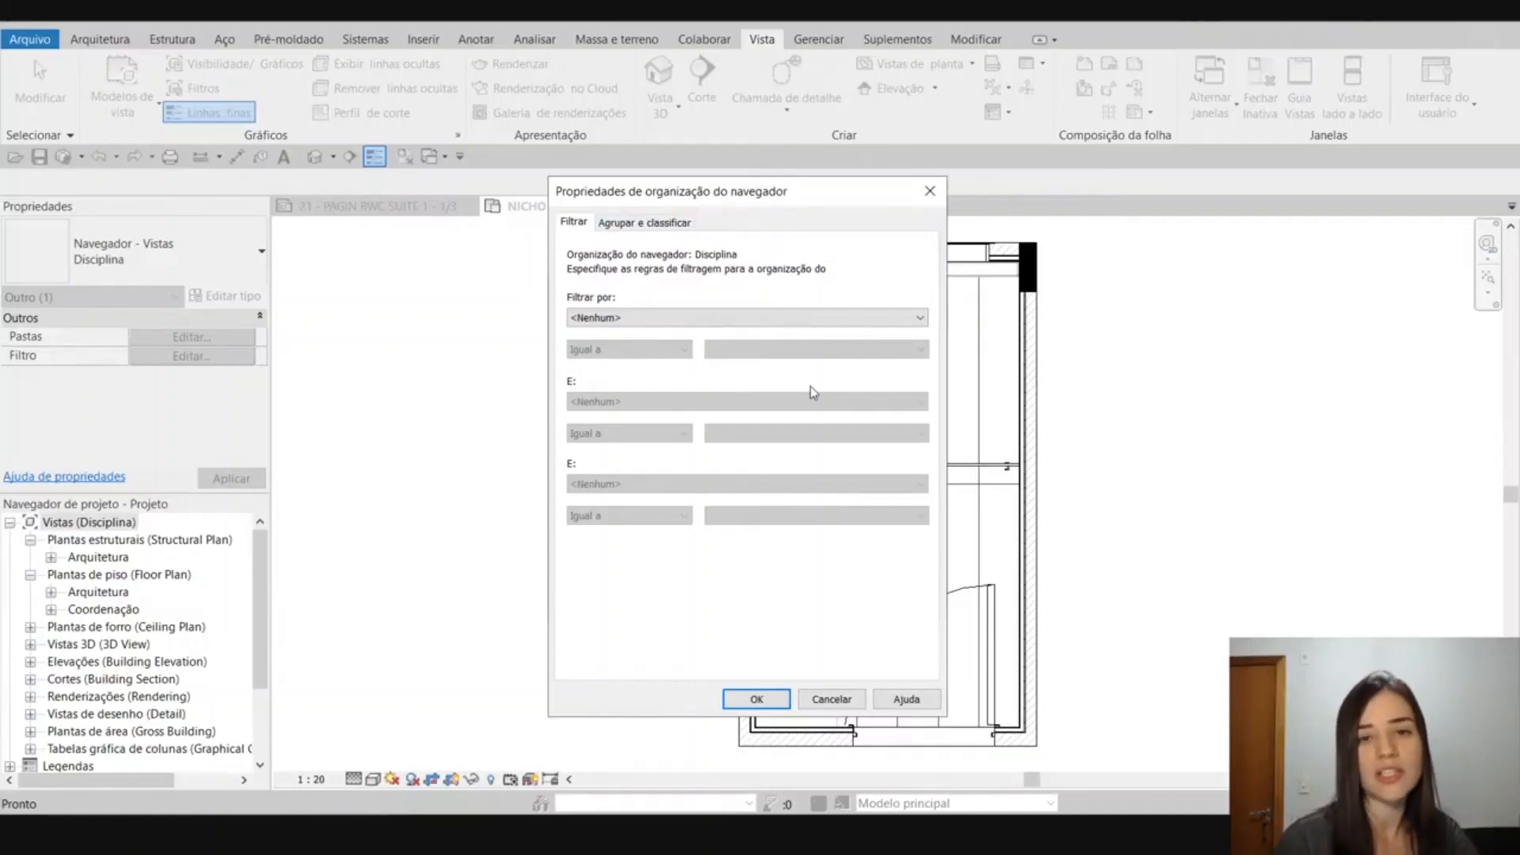
{"action": "left_click", "coordinate": [917, 318]}
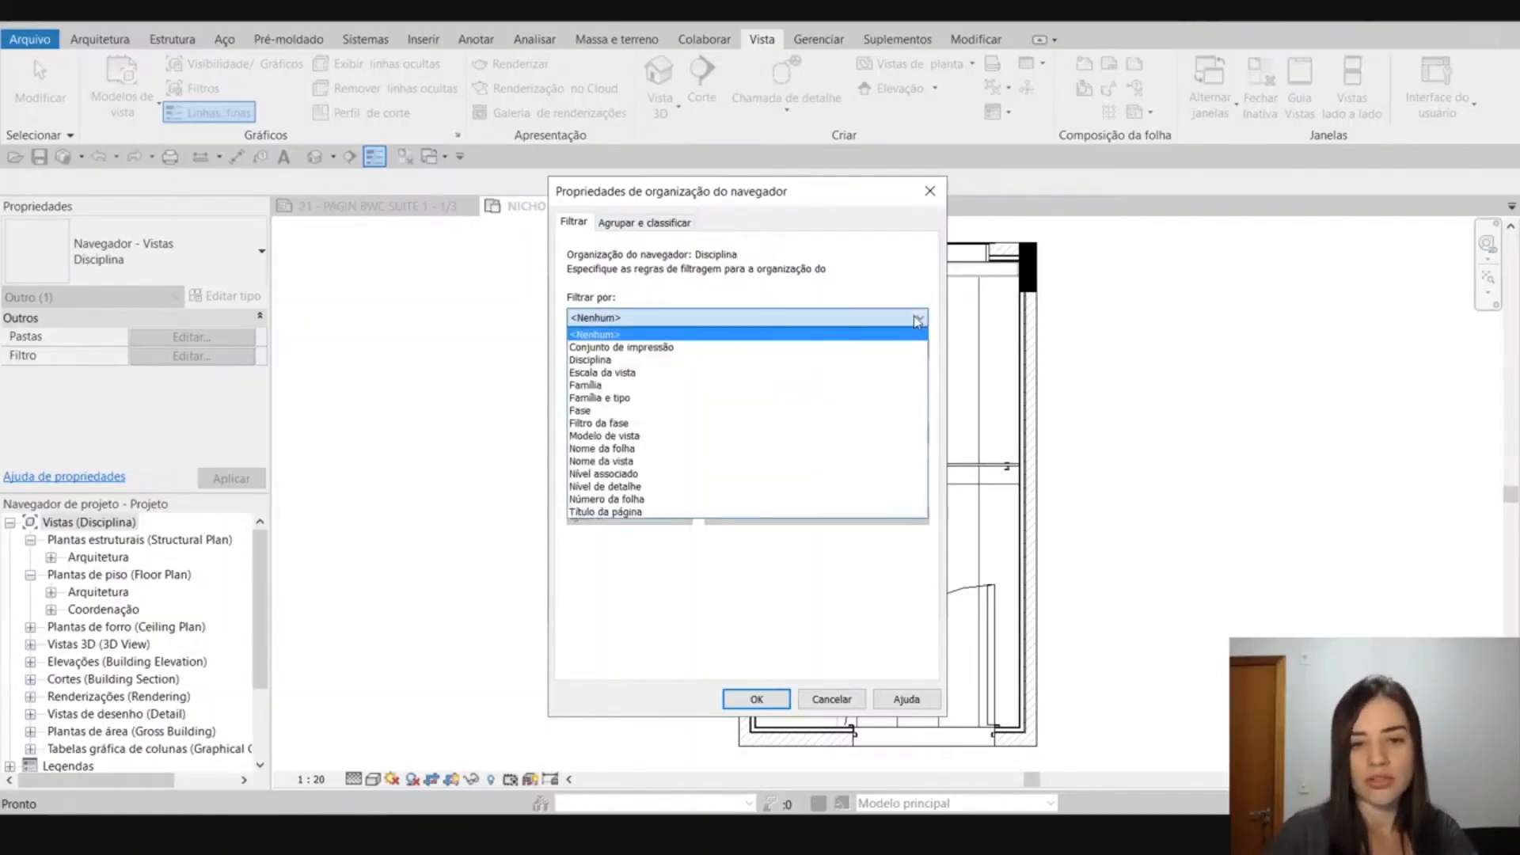
{"action": "left_click", "coordinate": [917, 320]}
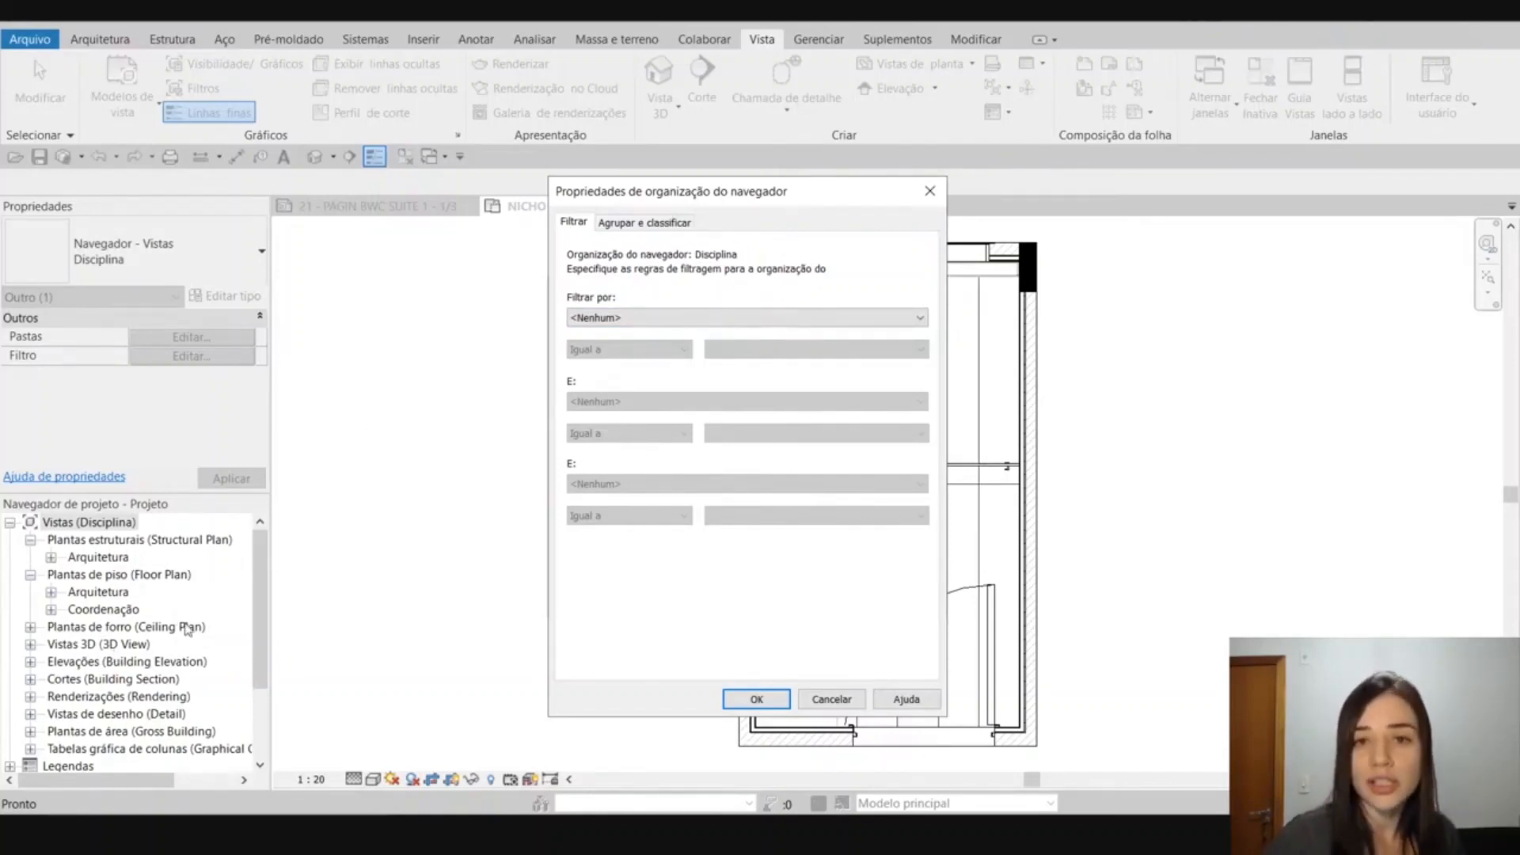
Add Título da página as the third grouping level of the Disciplina scheme and apply it to Vistas.
{"action": "left_click", "coordinate": [679, 224]}
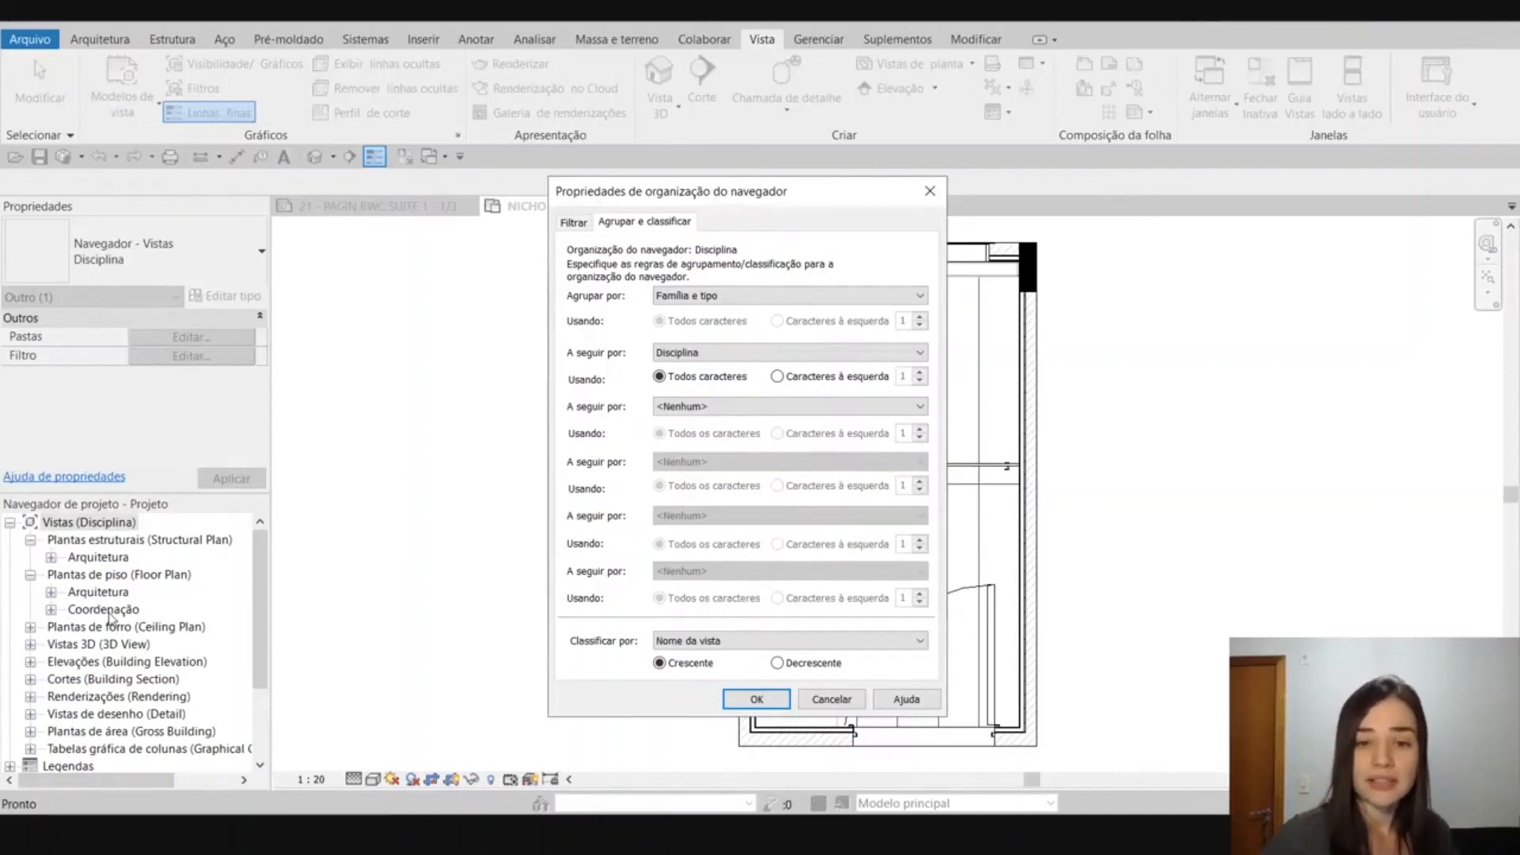
{"action": "left_click", "coordinate": [662, 409]}
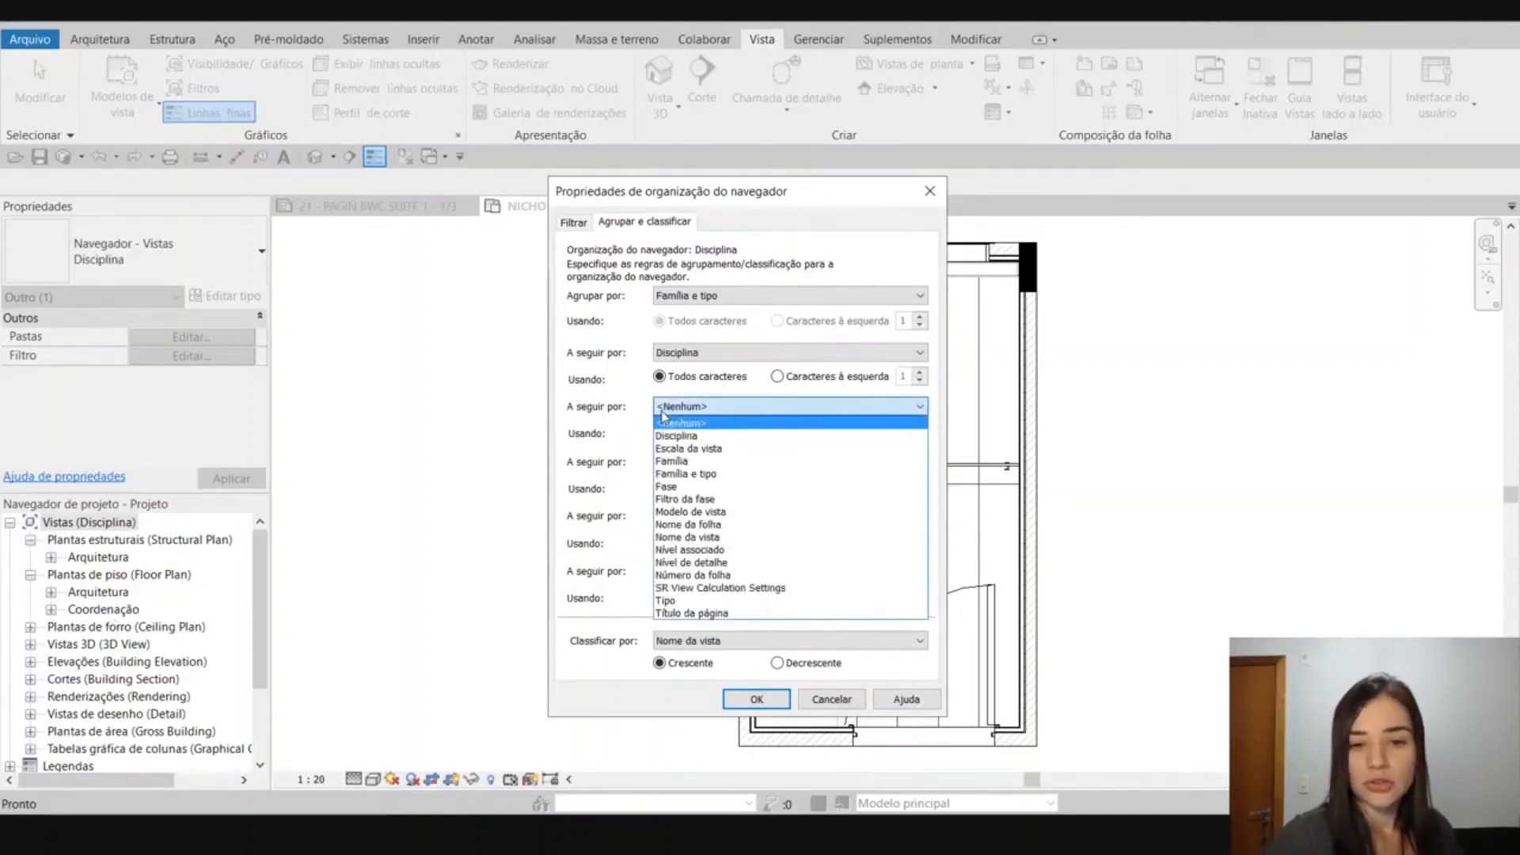
{"action": "left_click", "coordinate": [663, 422]}
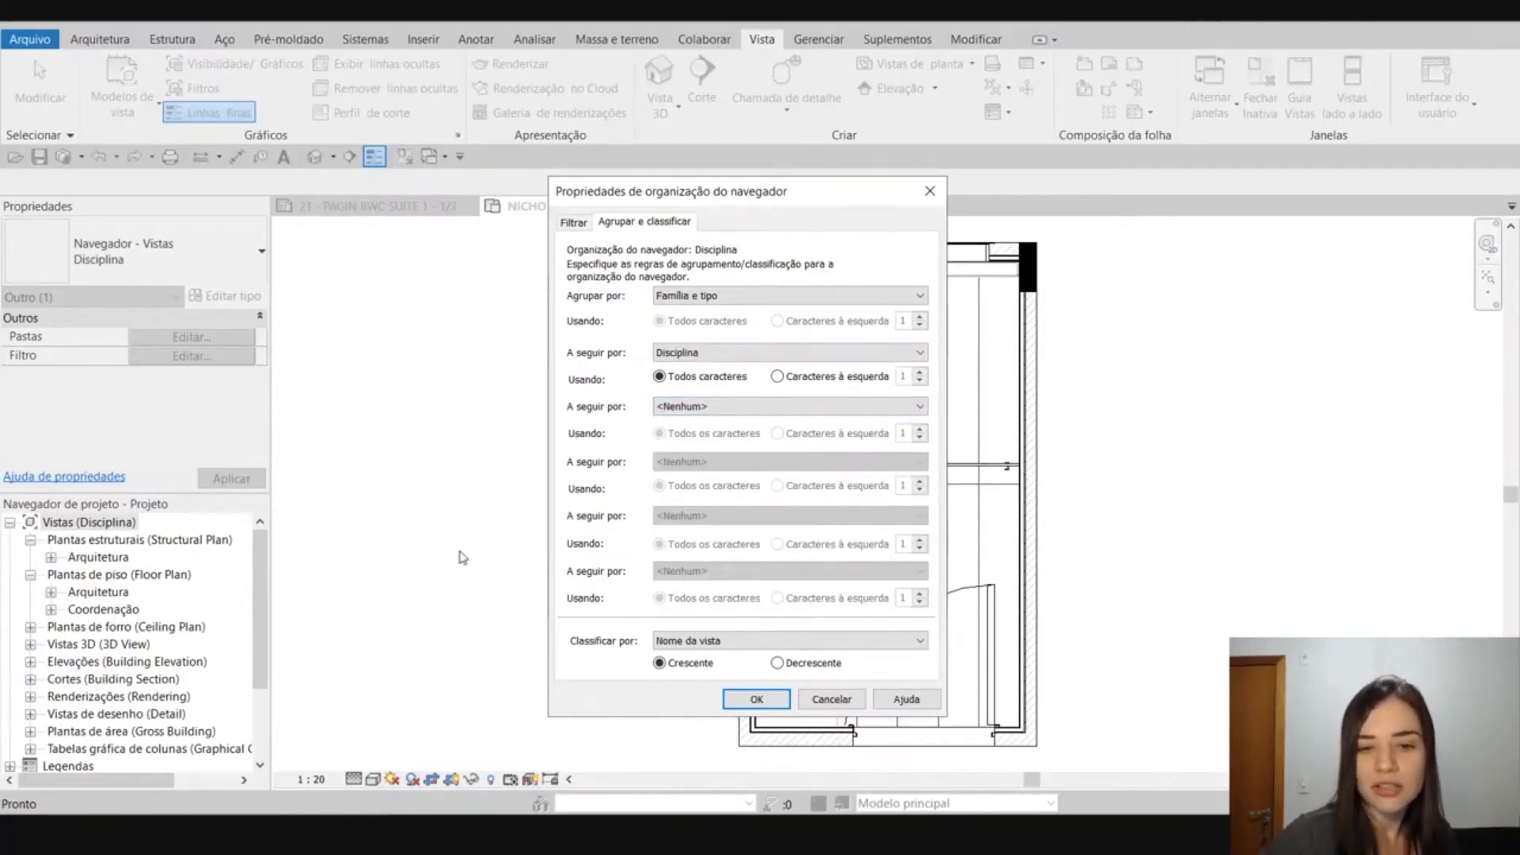
{"action": "left_click", "coordinate": [735, 407]}
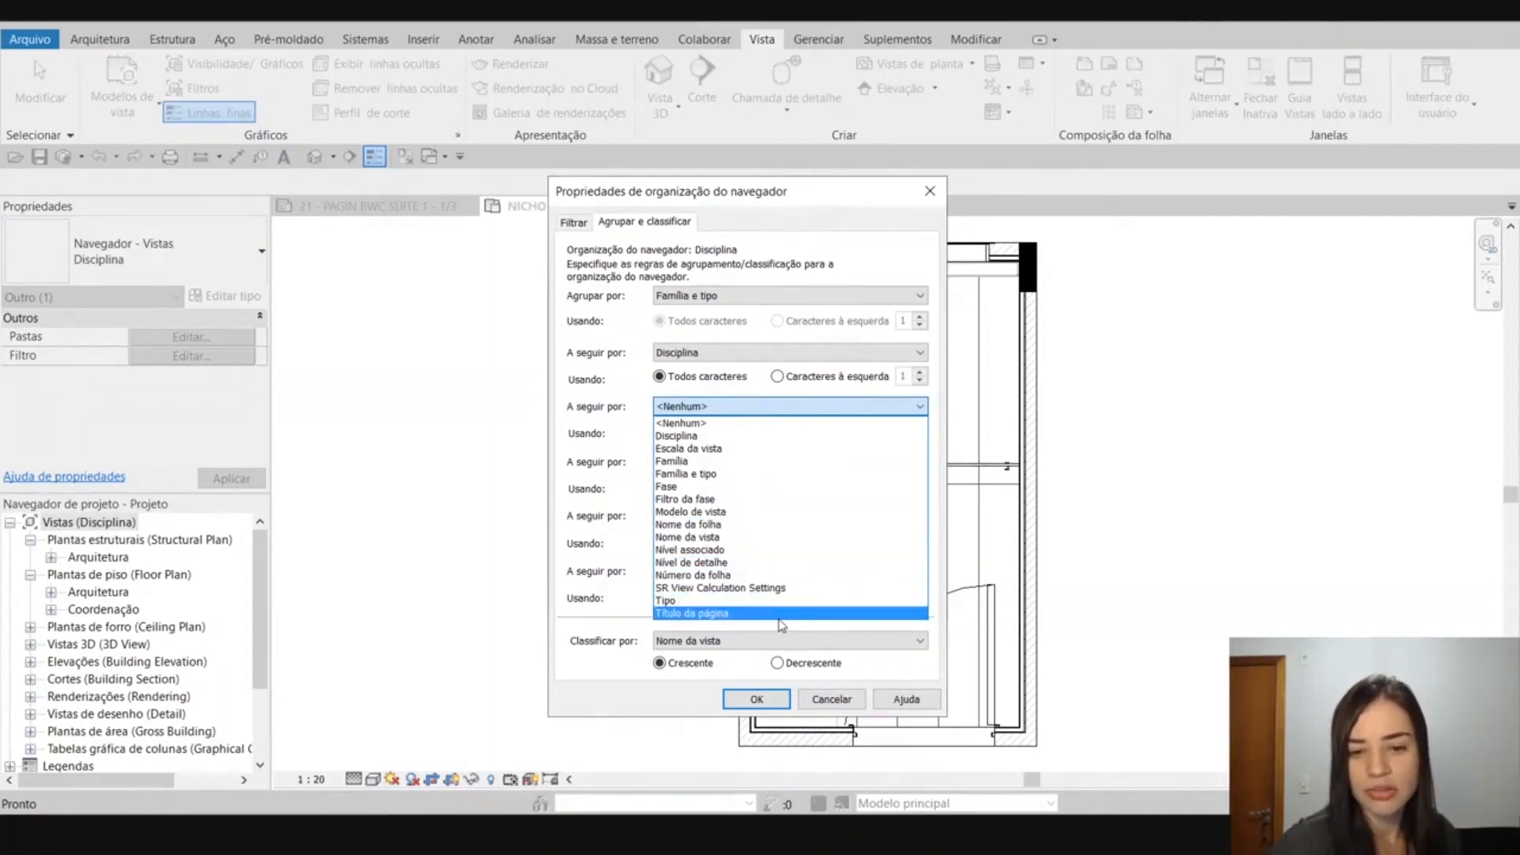
{"action": "left_click", "coordinate": [702, 615]}
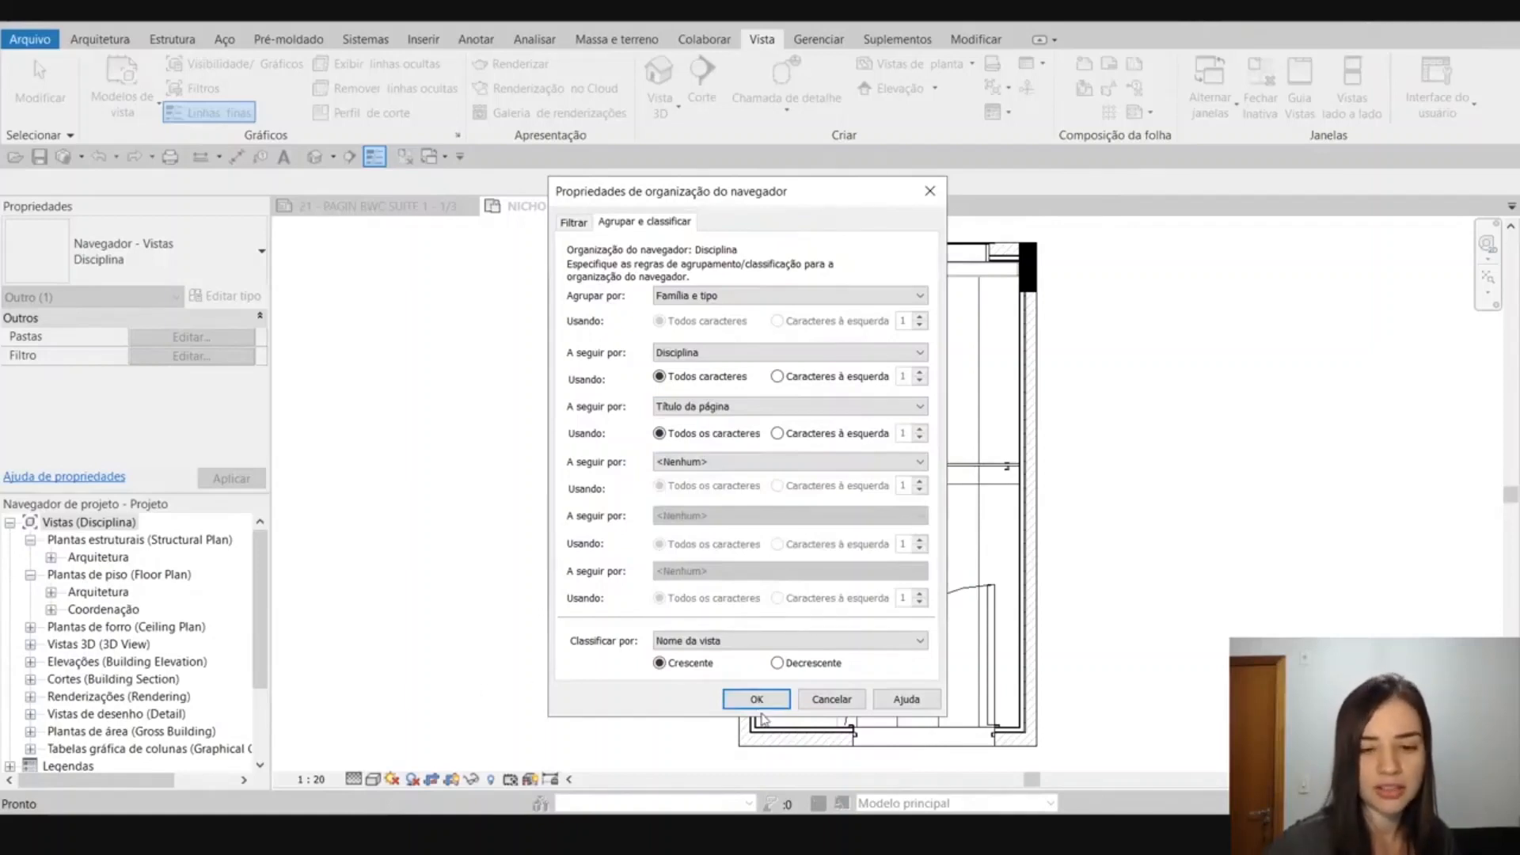
{"action": "left_click", "coordinate": [757, 700]}
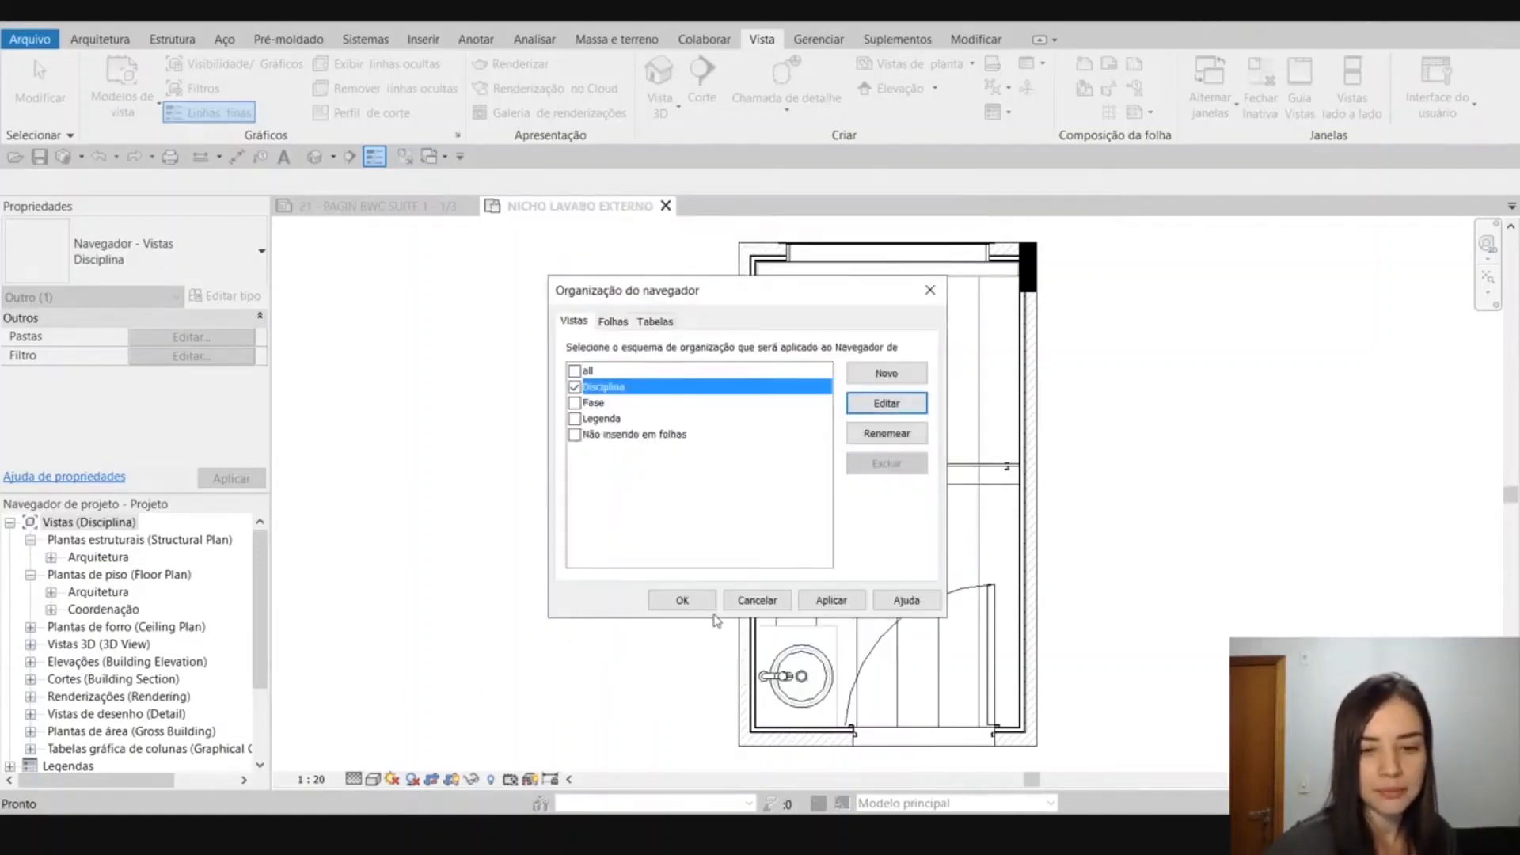
{"action": "left_click", "coordinate": [682, 601]}
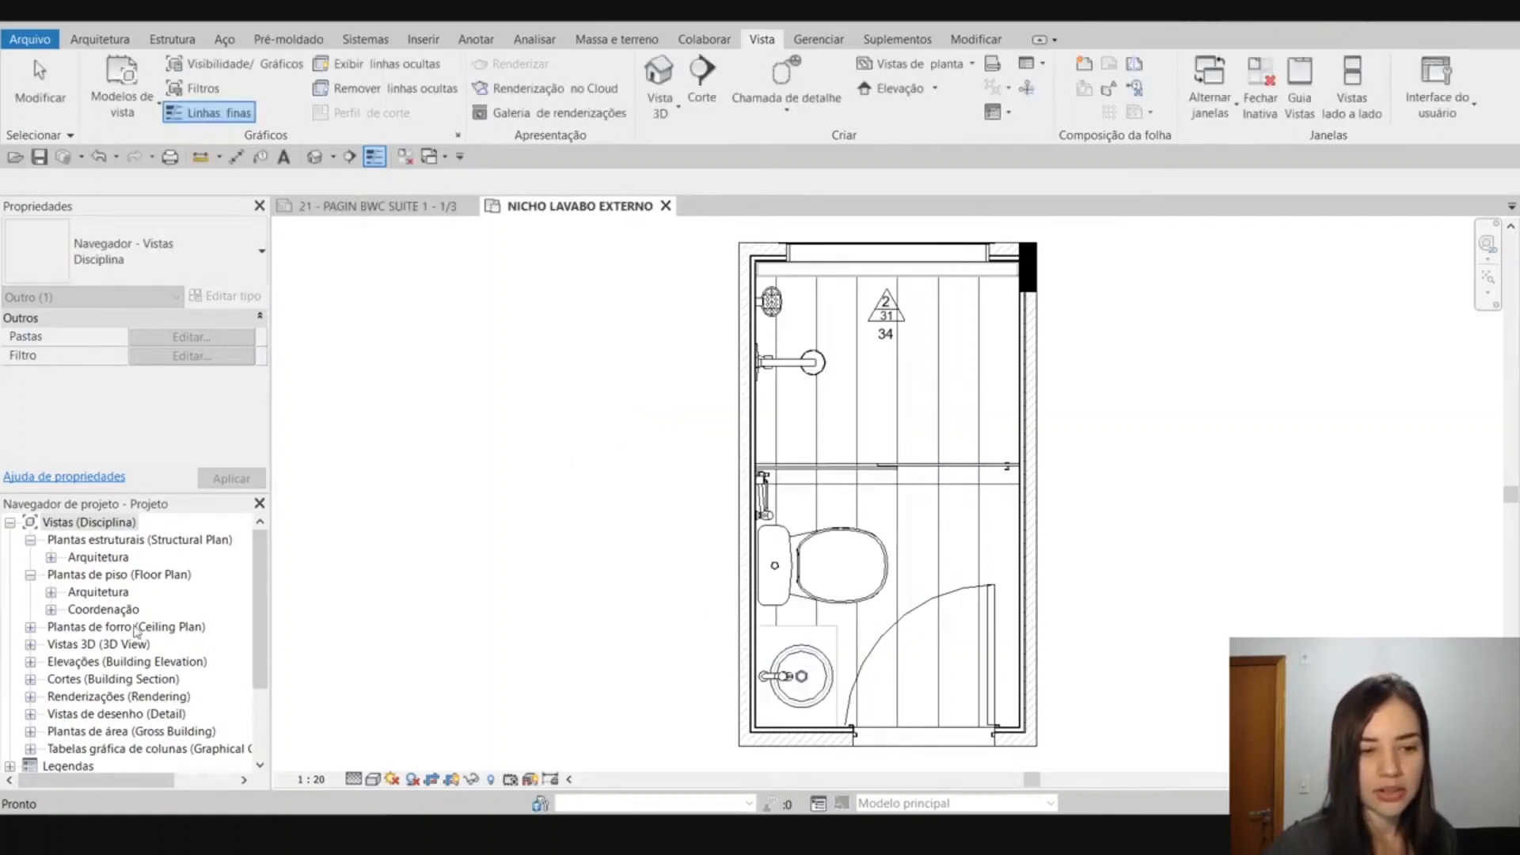
Expand Arquitetura under Plantas estruturais and its ??? subfolder to list the views inside.
{"action": "left_click", "coordinate": [51, 558]}
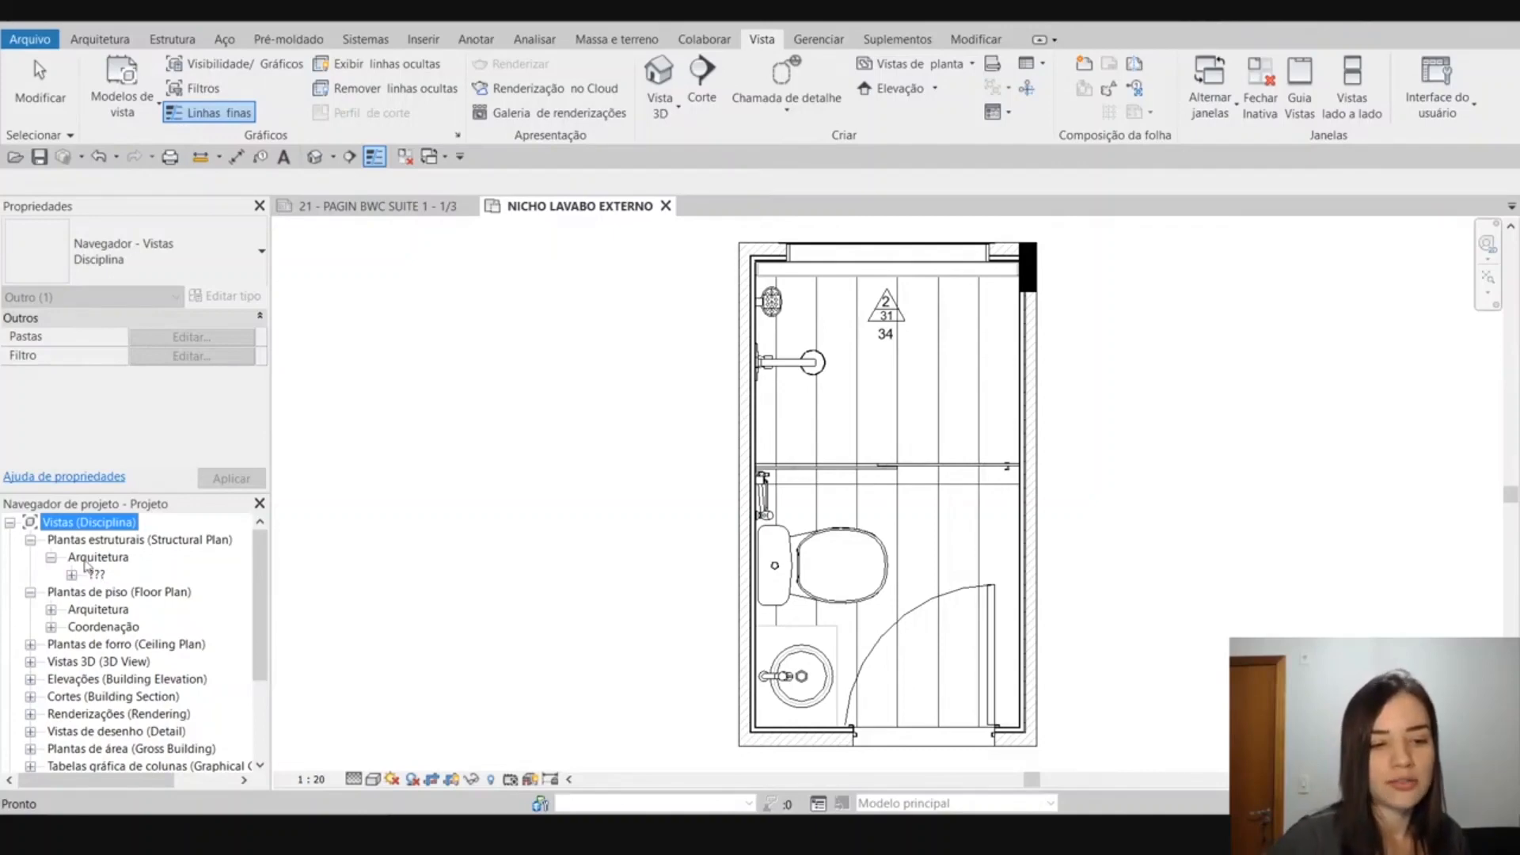
{"action": "left_click", "coordinate": [90, 563]}
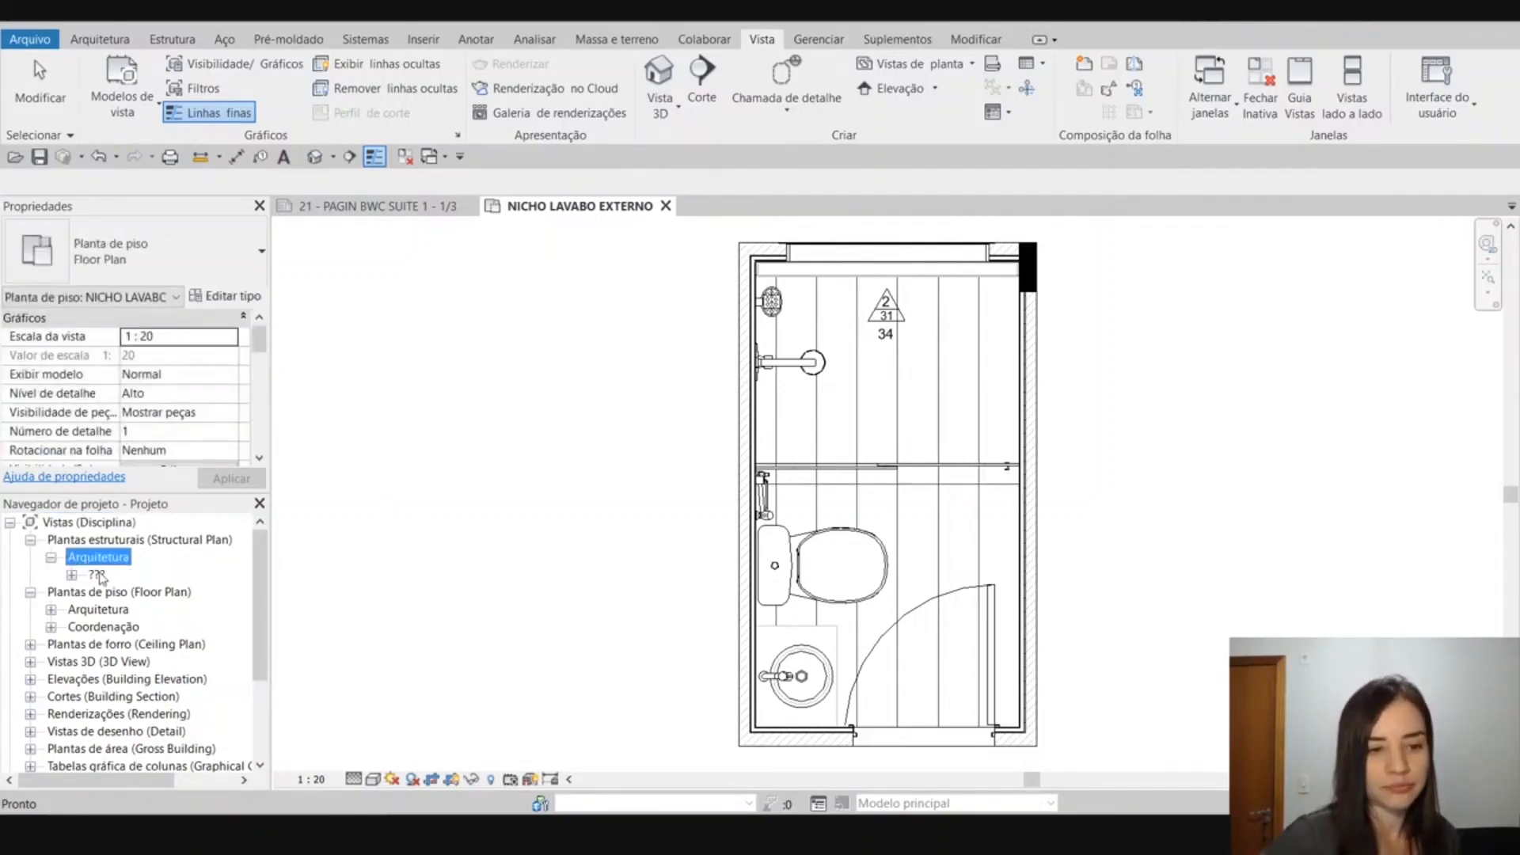
{"action": "left_click", "coordinate": [72, 575]}
Select the structural plan Level 8 and inspect its Disciplina property, keeping it at Arquitetura.
{"action": "left_click", "coordinate": [125, 609]}
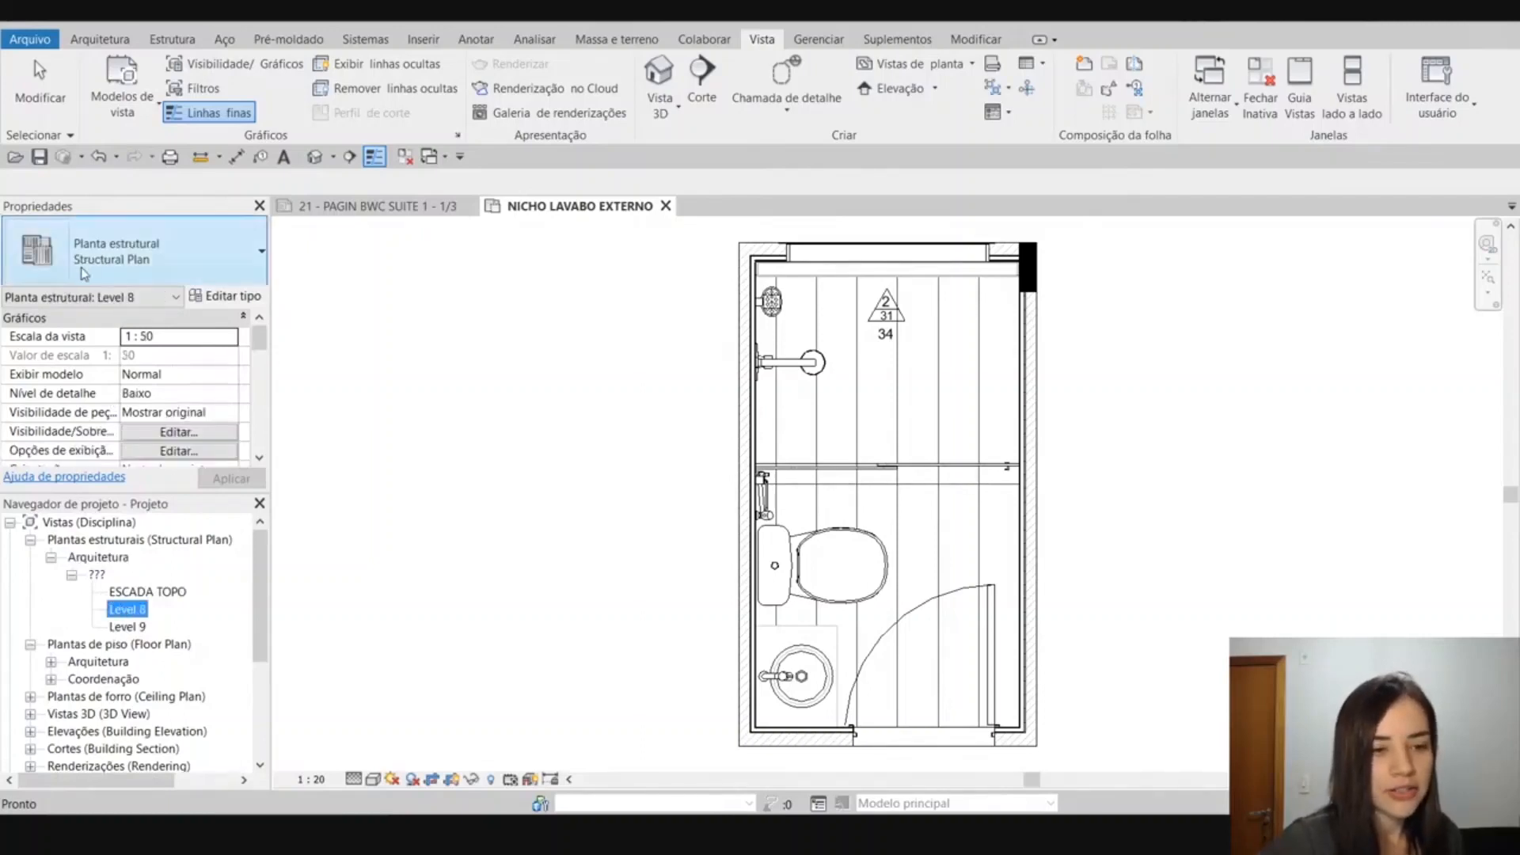
{"action": "scroll", "coordinate": [89, 338], "scroll_direction": "down", "scroll_amount": 3}
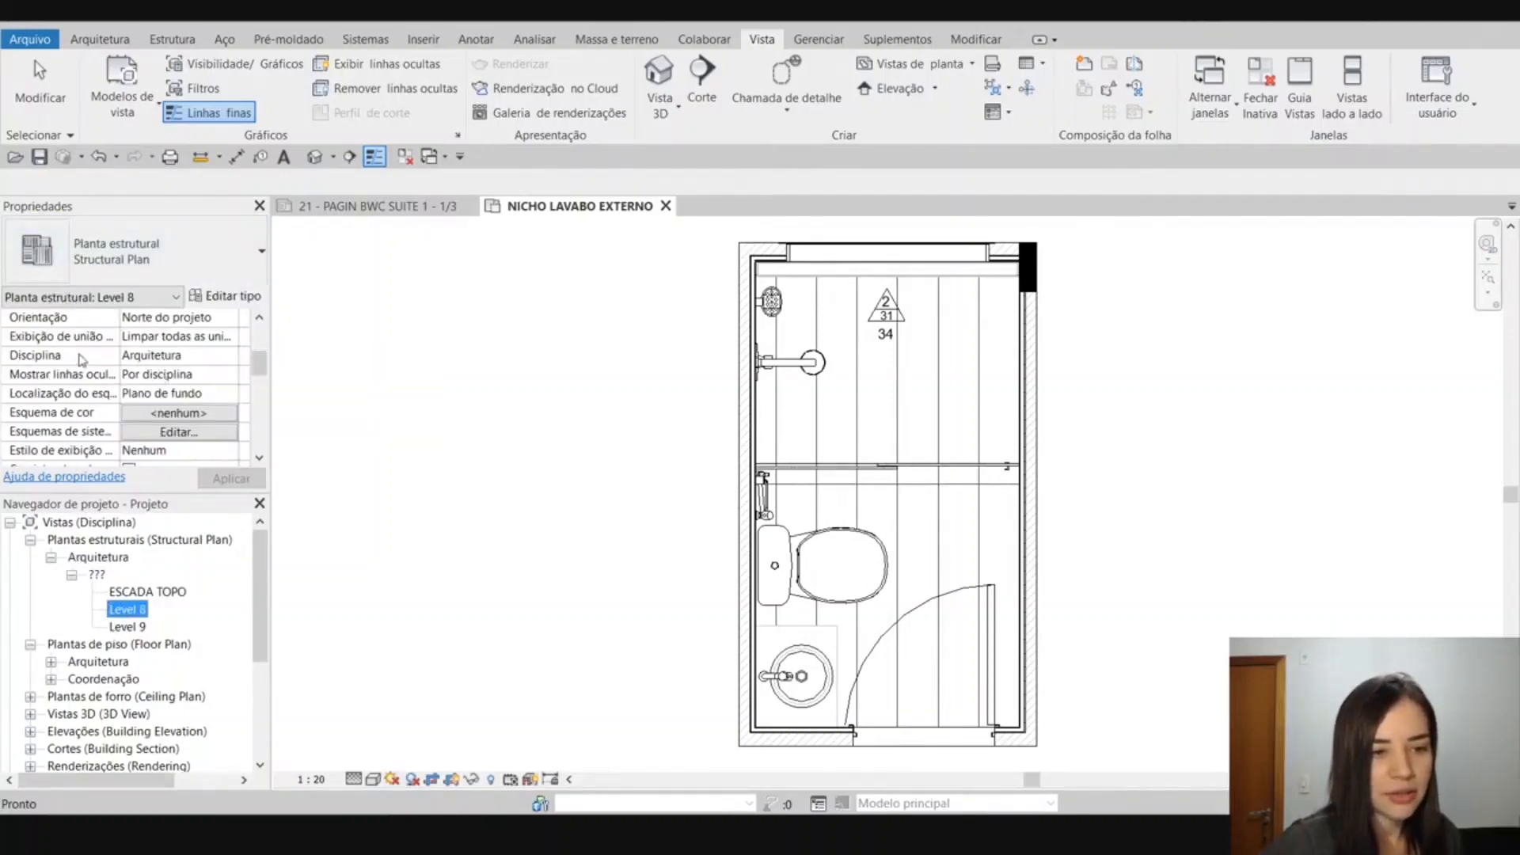
{"action": "left_click", "coordinate": [204, 356]}
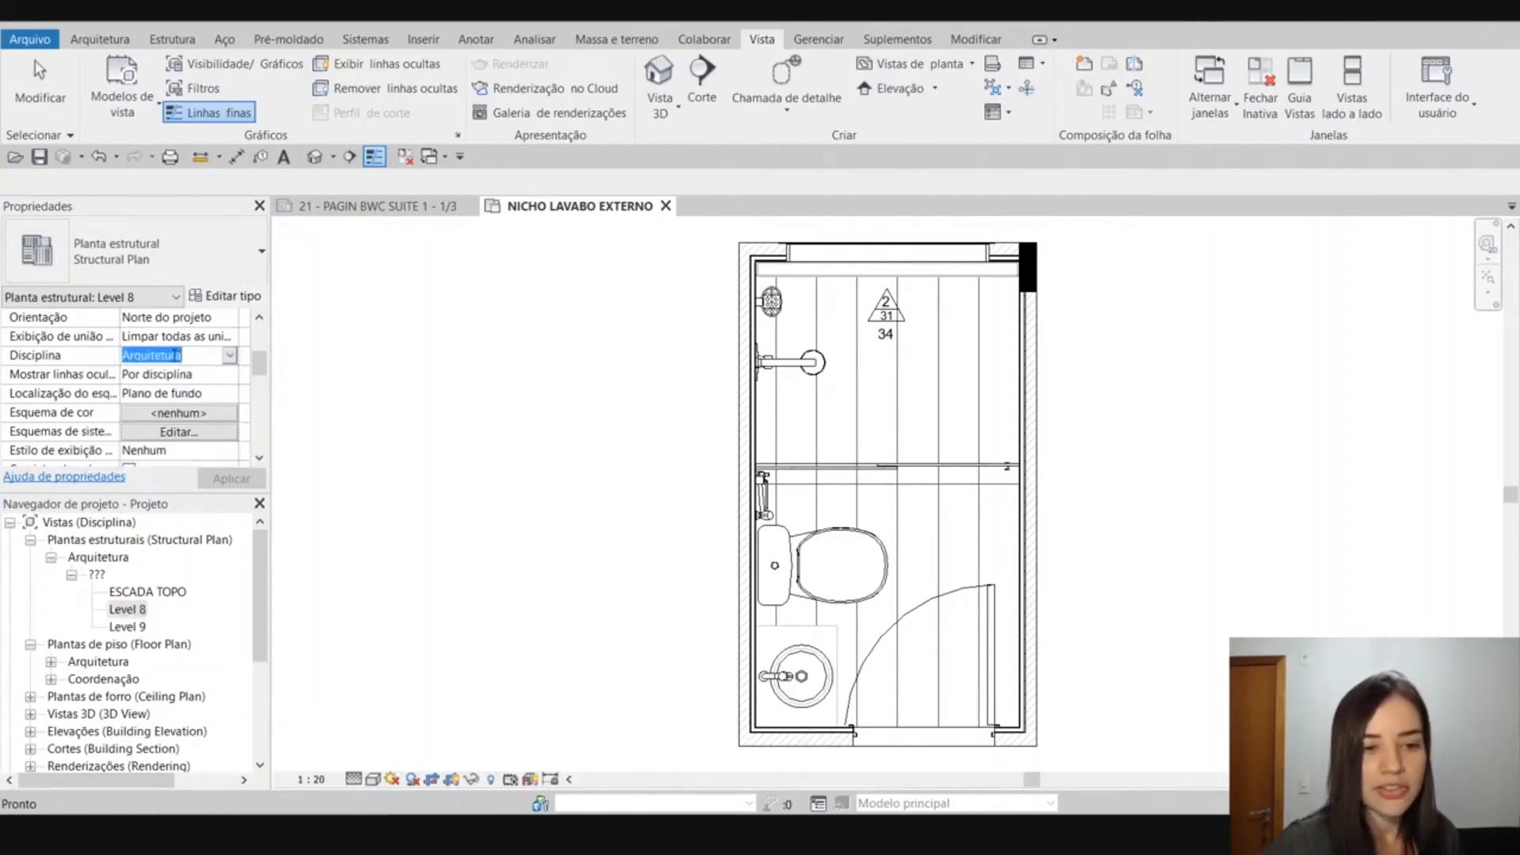
{"action": "left_click", "coordinate": [185, 356]}
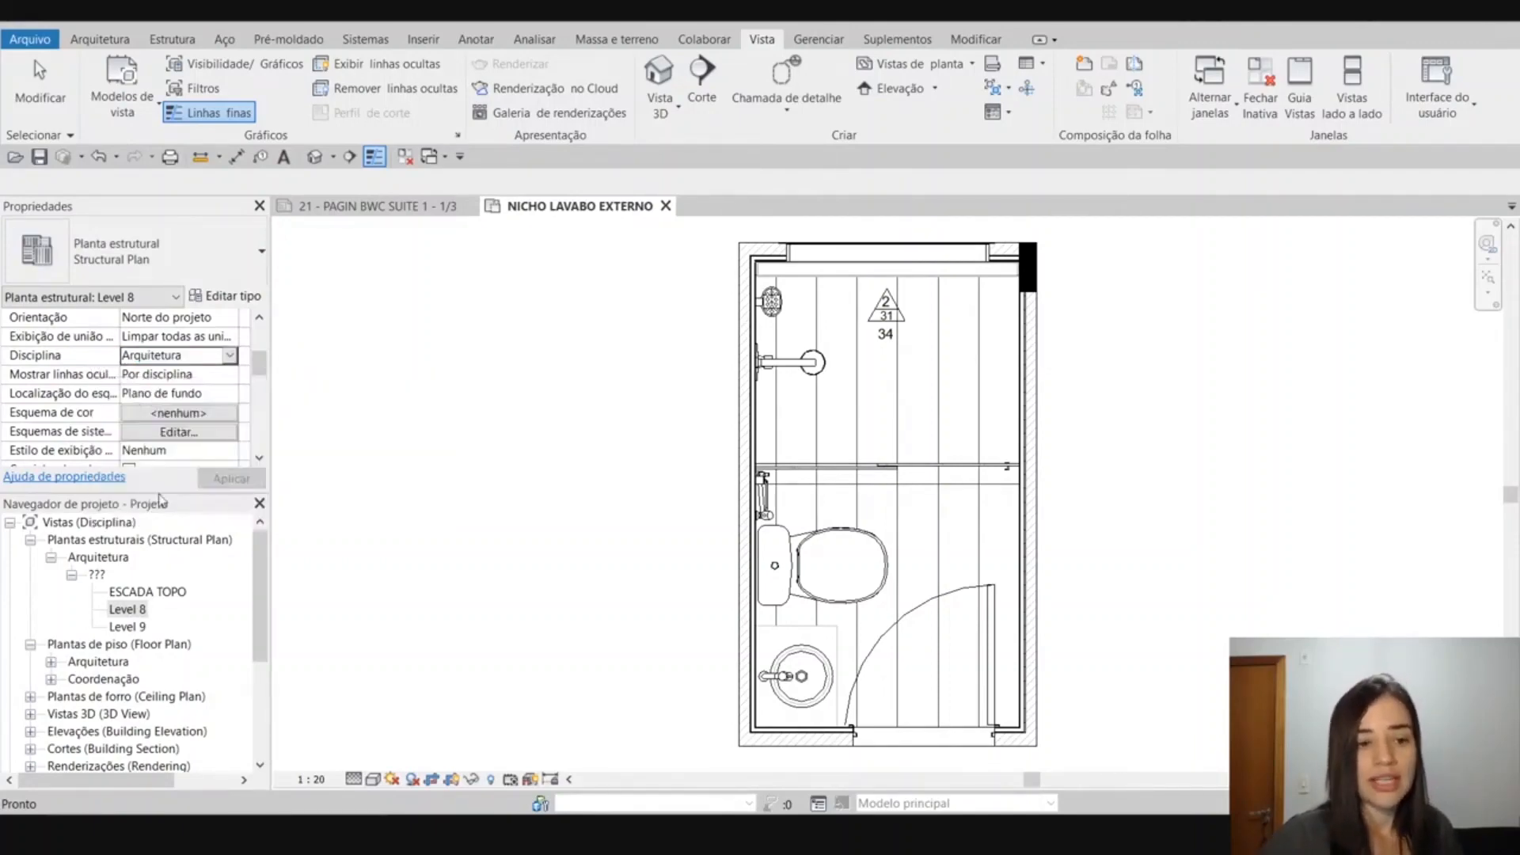
{"action": "left_click", "coordinate": [158, 504]}
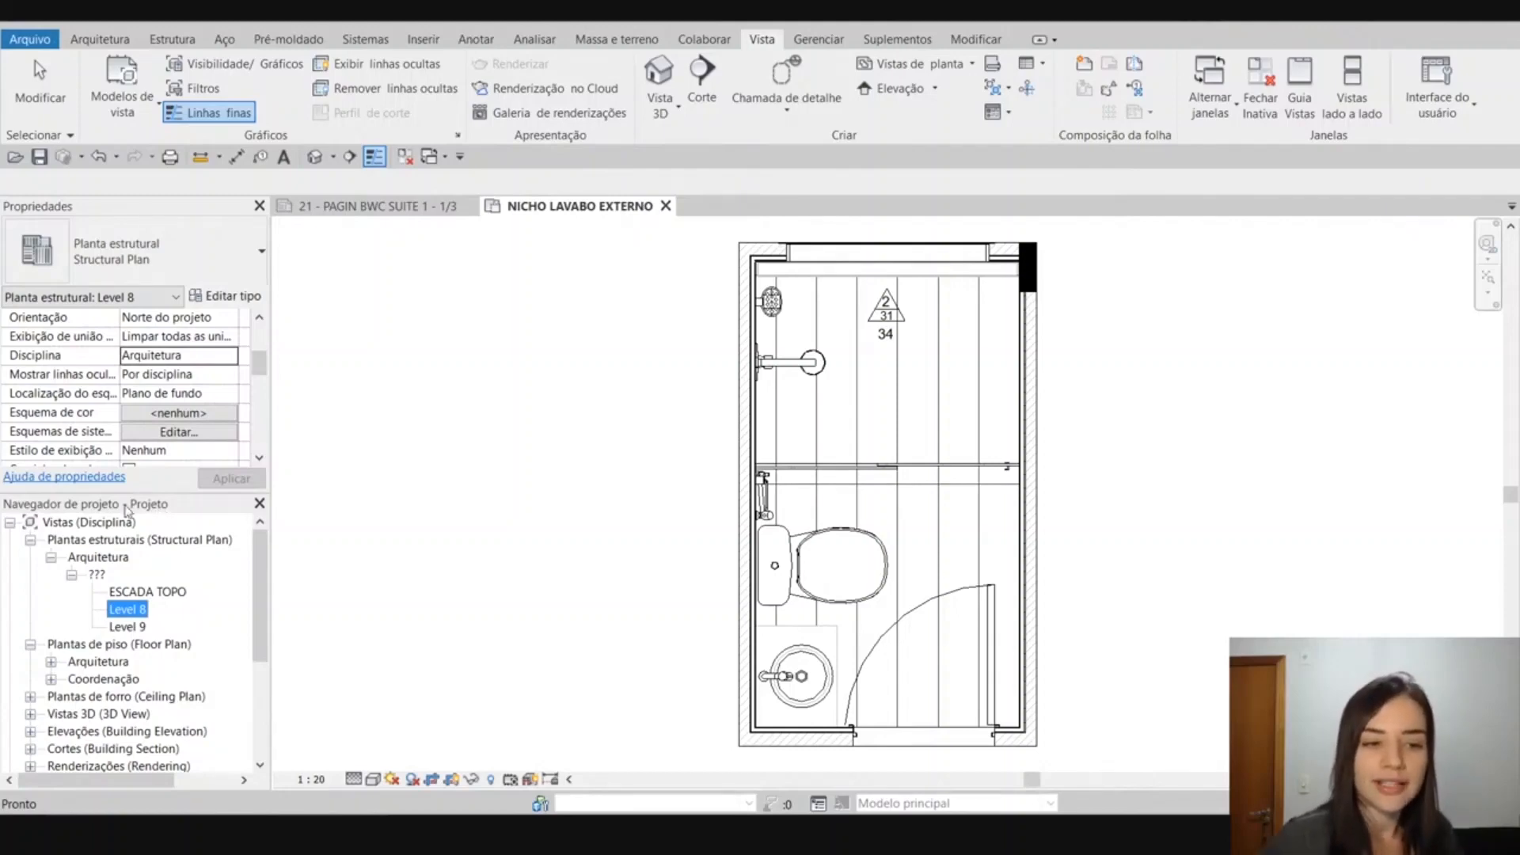
Reopen the grouping rules of the Disciplina scheme for Vistas, review the parameters available for Agrupar por, and close without changes.
{"action": "right_click", "coordinate": [111, 522]}
{"action": "left_click", "coordinate": [142, 532]}
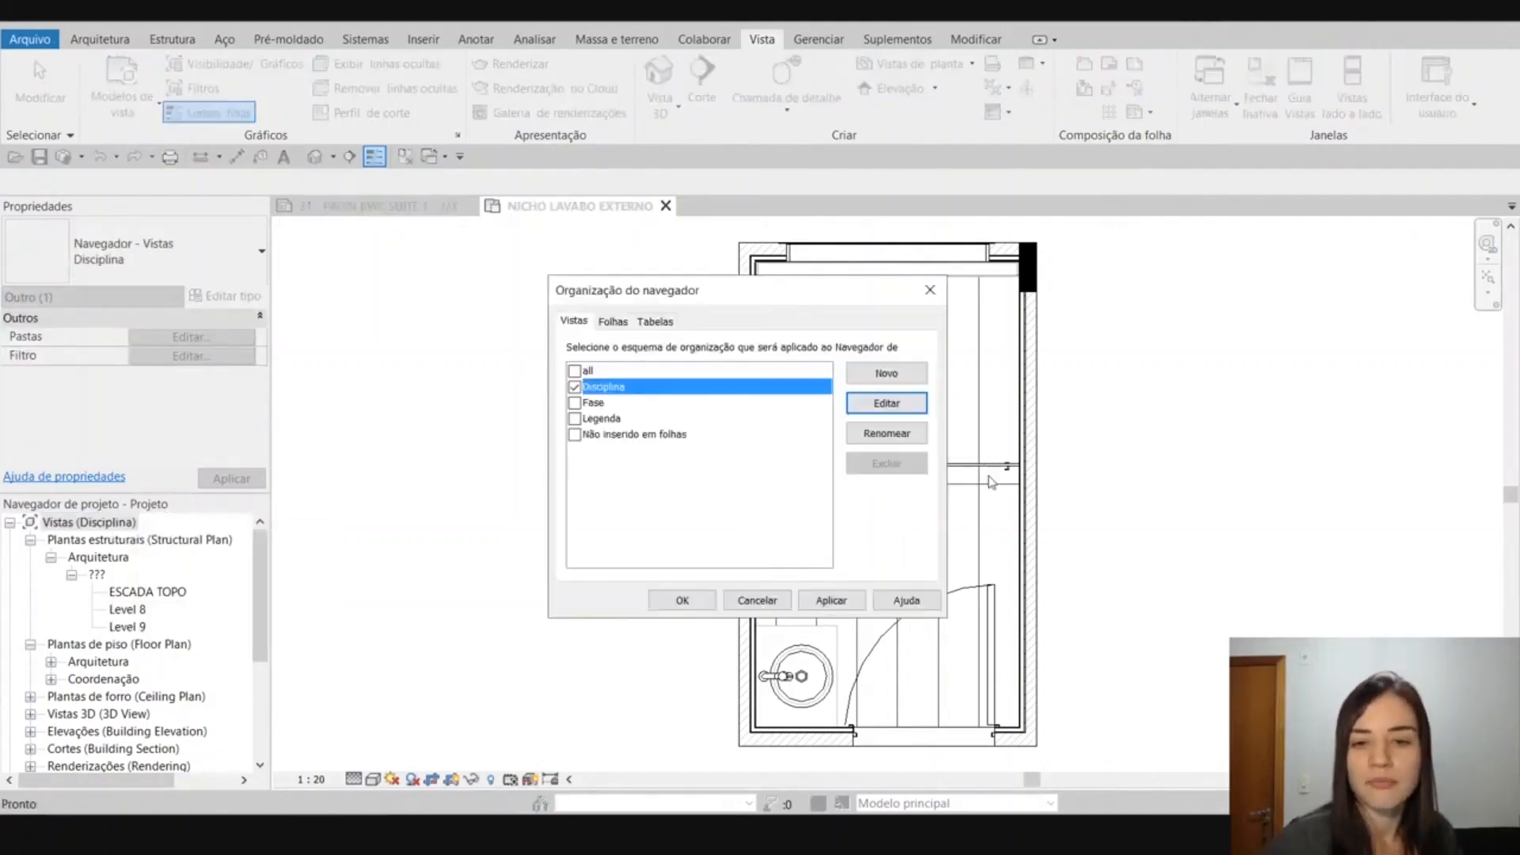
{"action": "left_click", "coordinate": [918, 406]}
{"action": "left_click", "coordinate": [646, 223]}
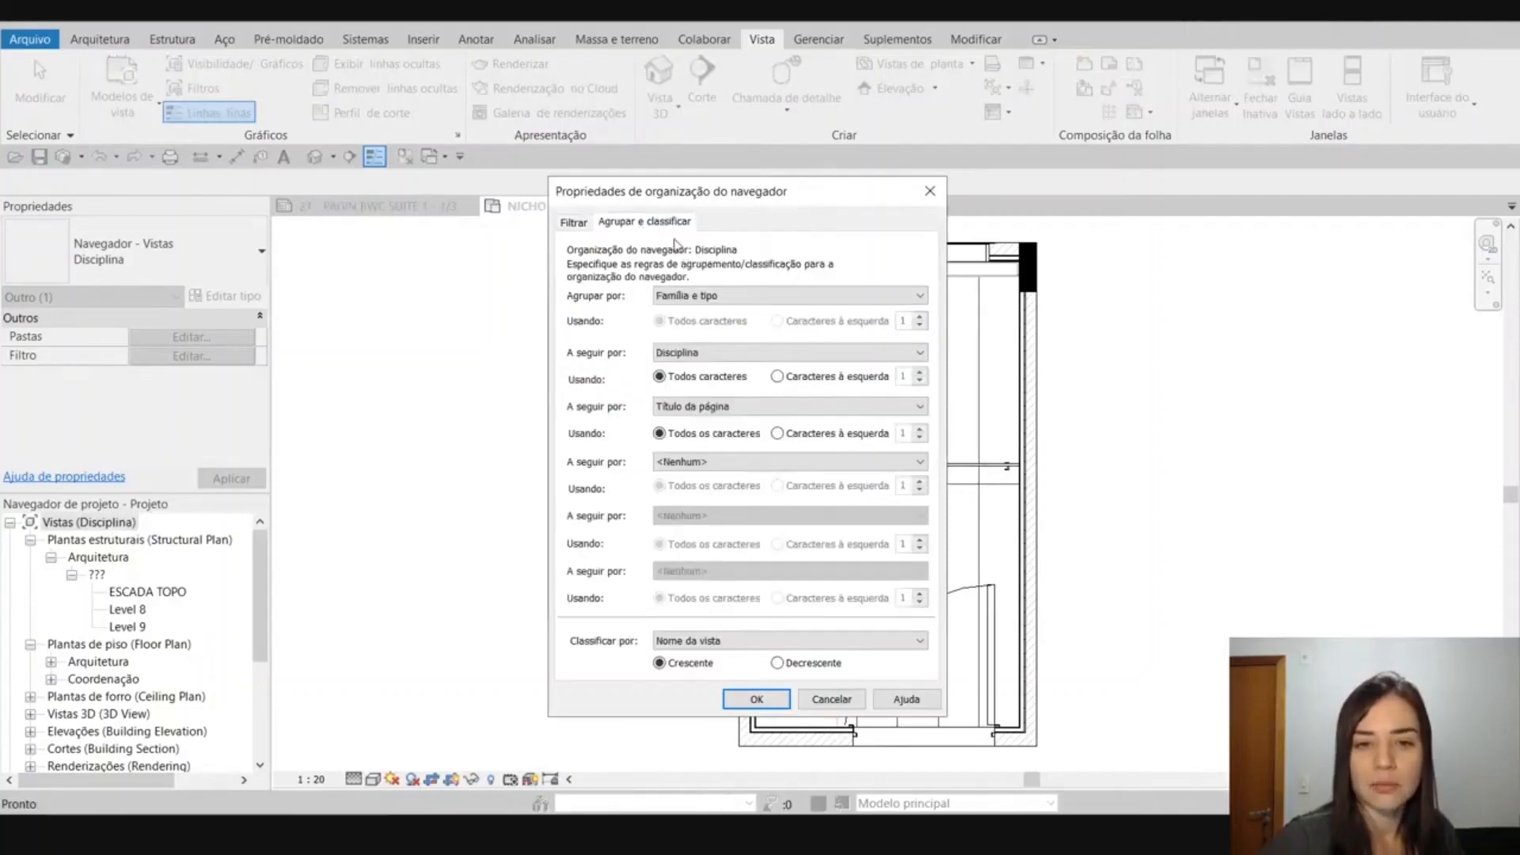
{"action": "left_click", "coordinate": [695, 296]}
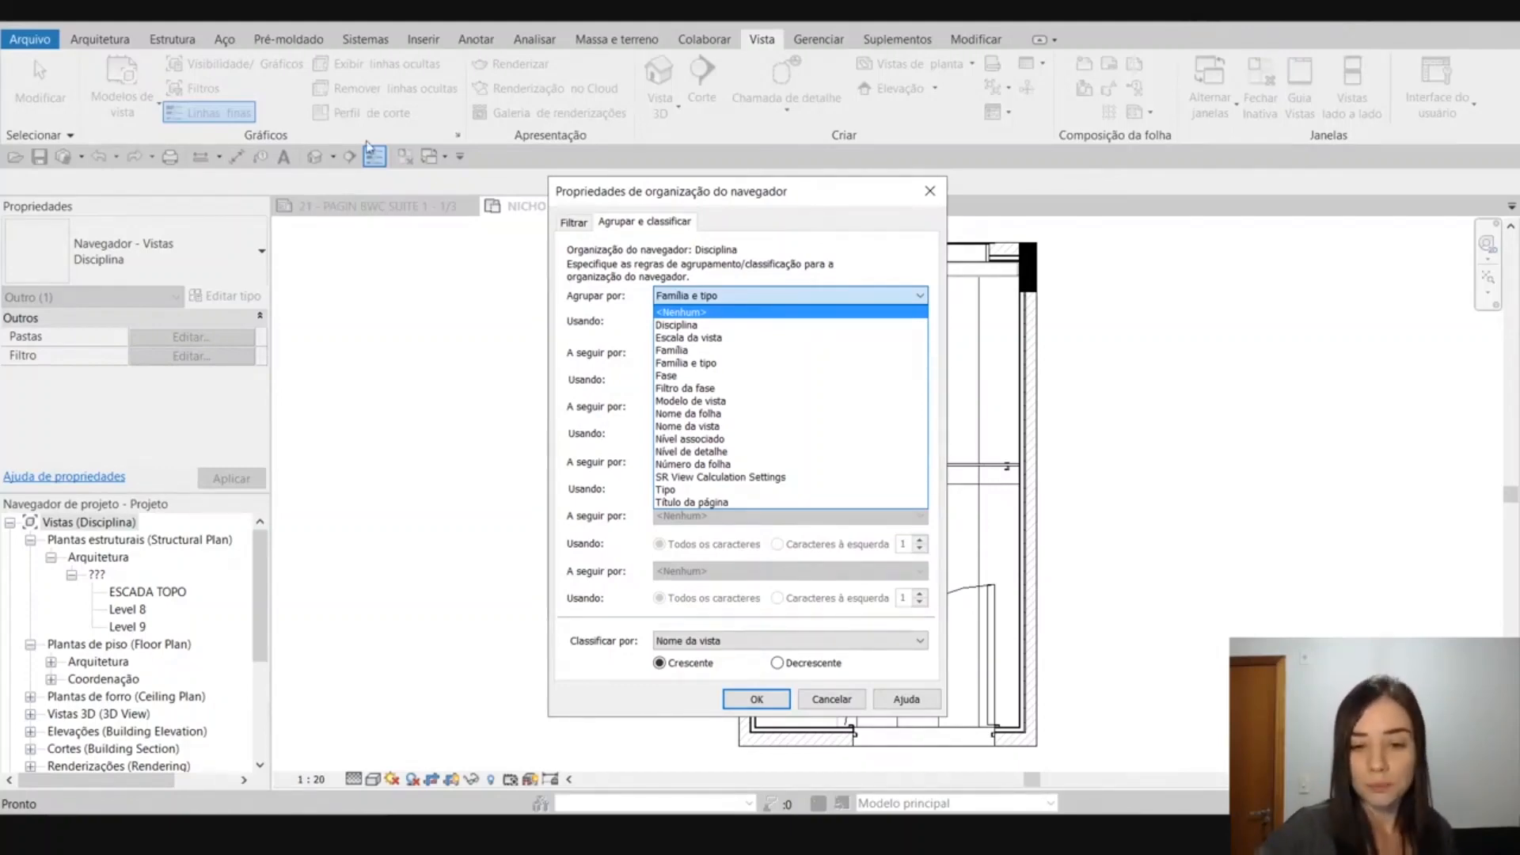
{"action": "left_click", "coordinate": [681, 213]}
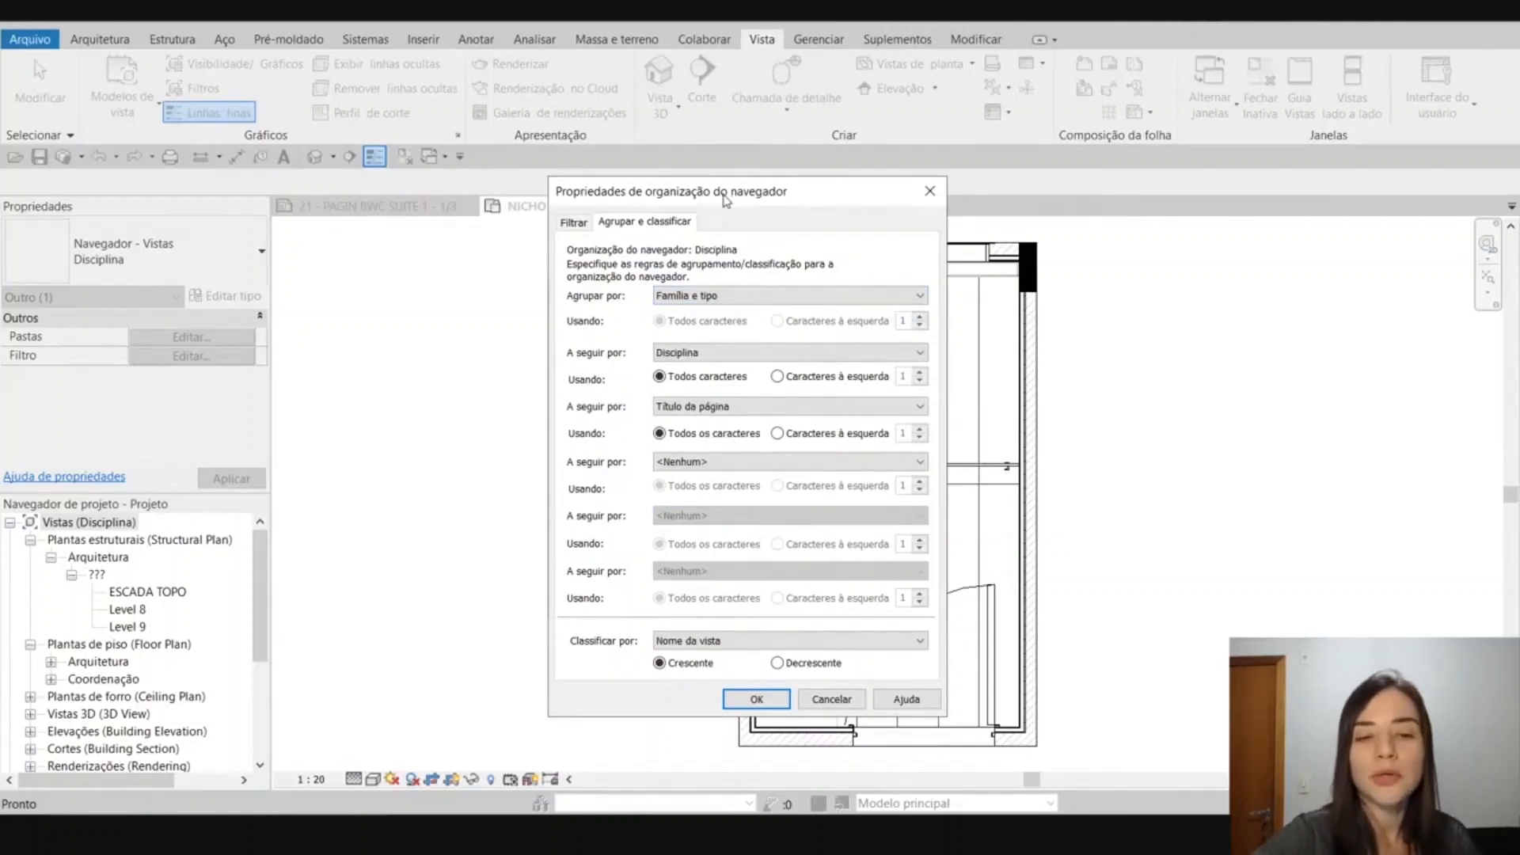
{"action": "left_click", "coordinate": [930, 191]}
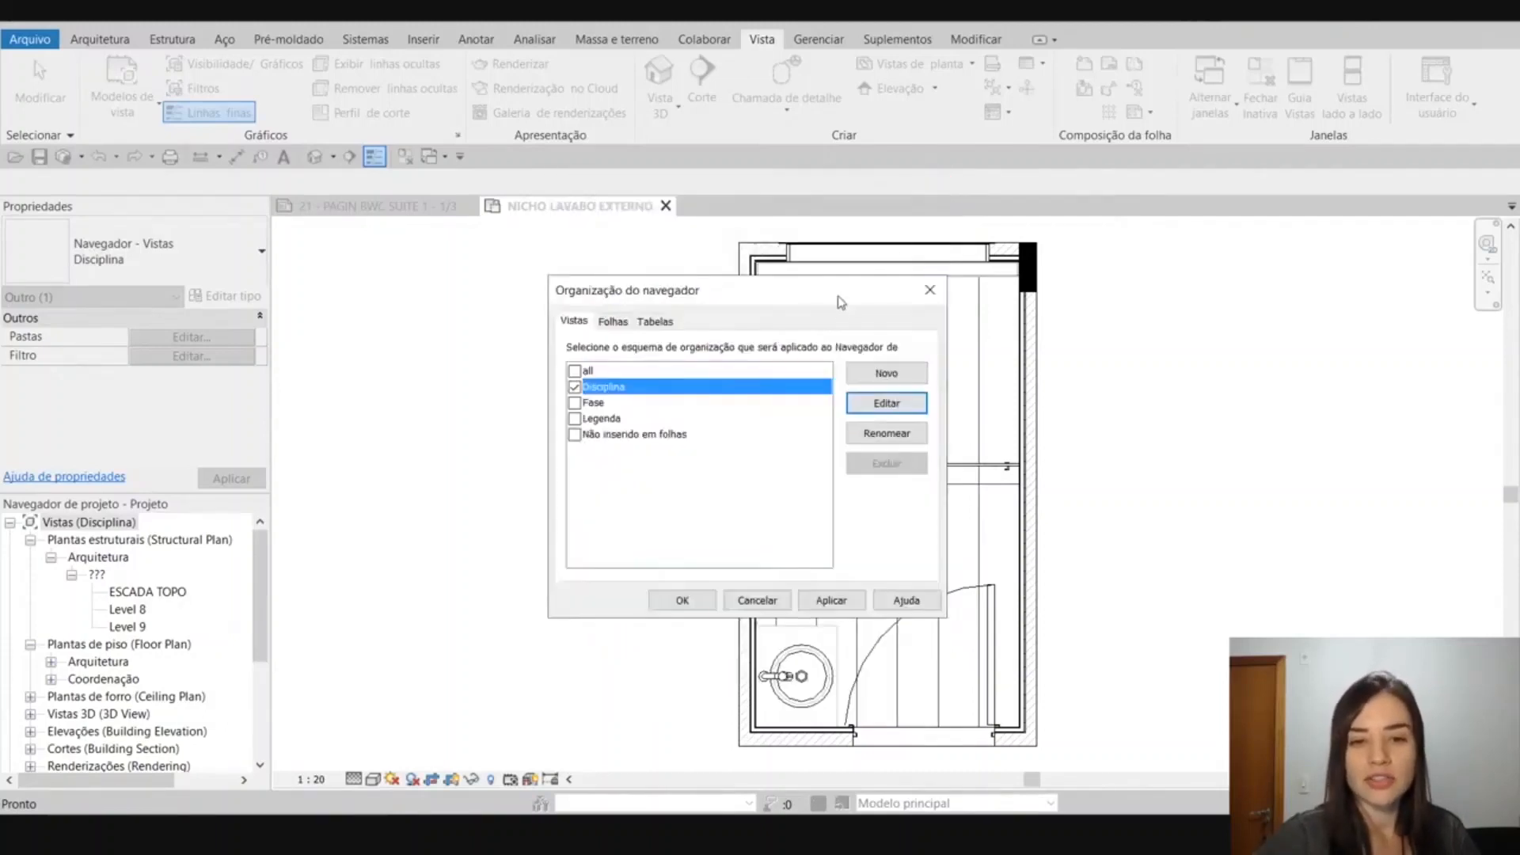
{"action": "left_click", "coordinate": [929, 292]}
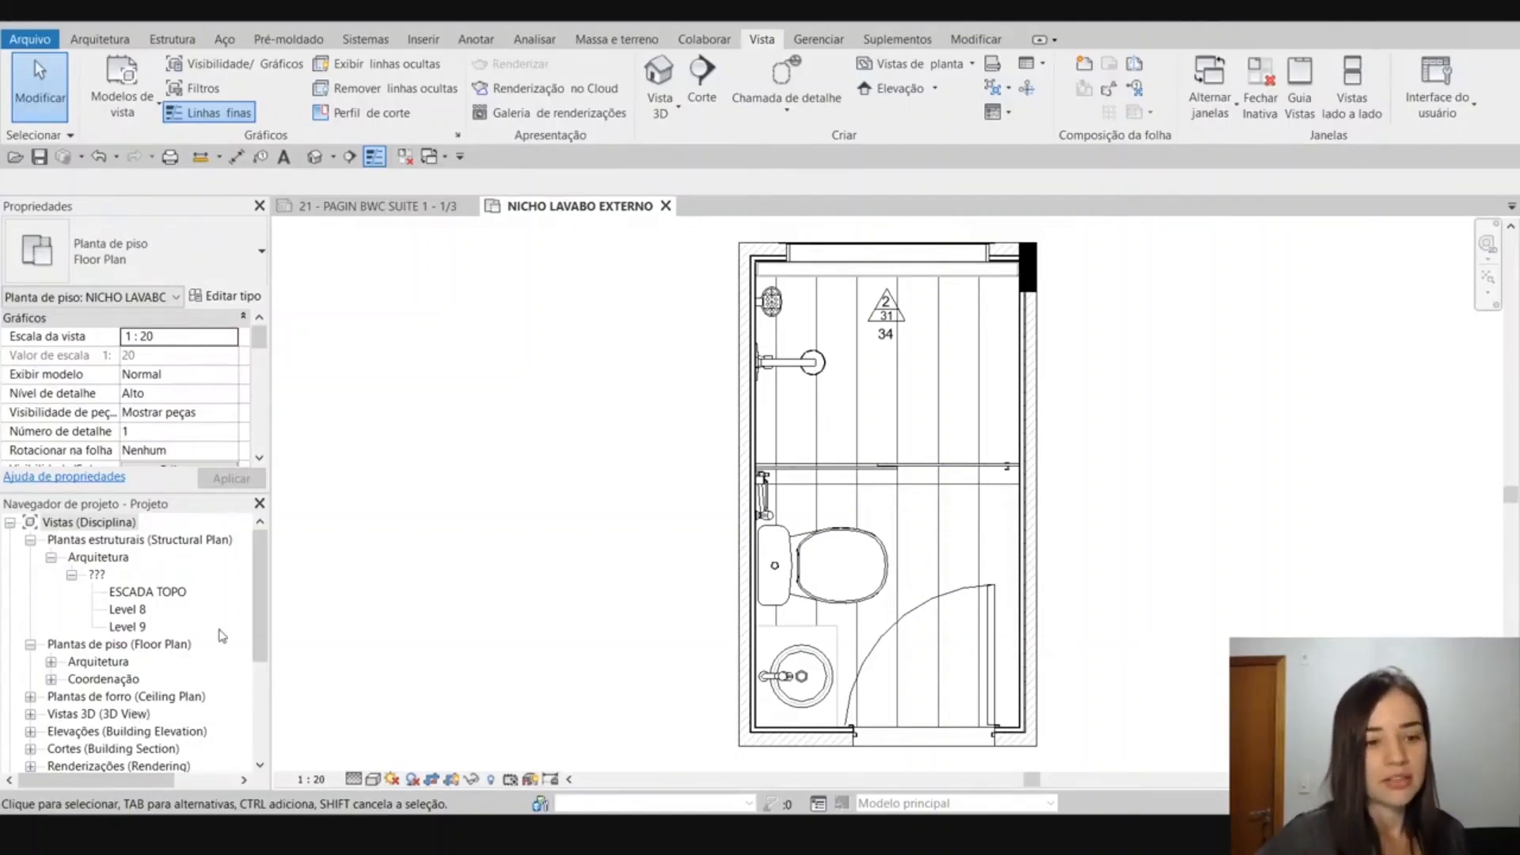
Select the structural plans ESCADA TOPO and Level 8 in turn to view their properties.
{"action": "left_click", "coordinate": [163, 592]}
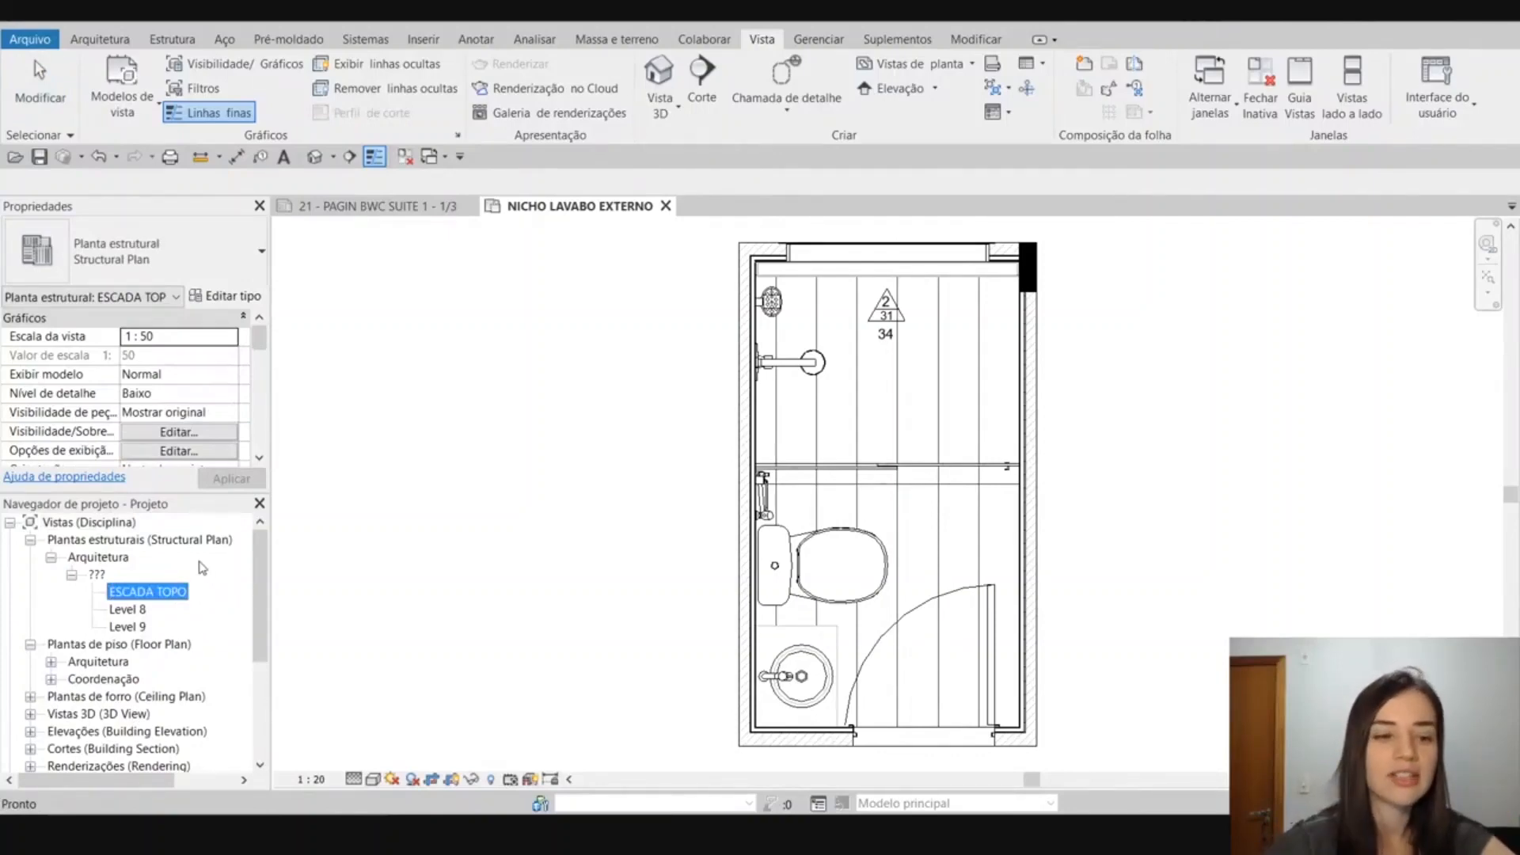
{"action": "left_click", "coordinate": [521, 348]}
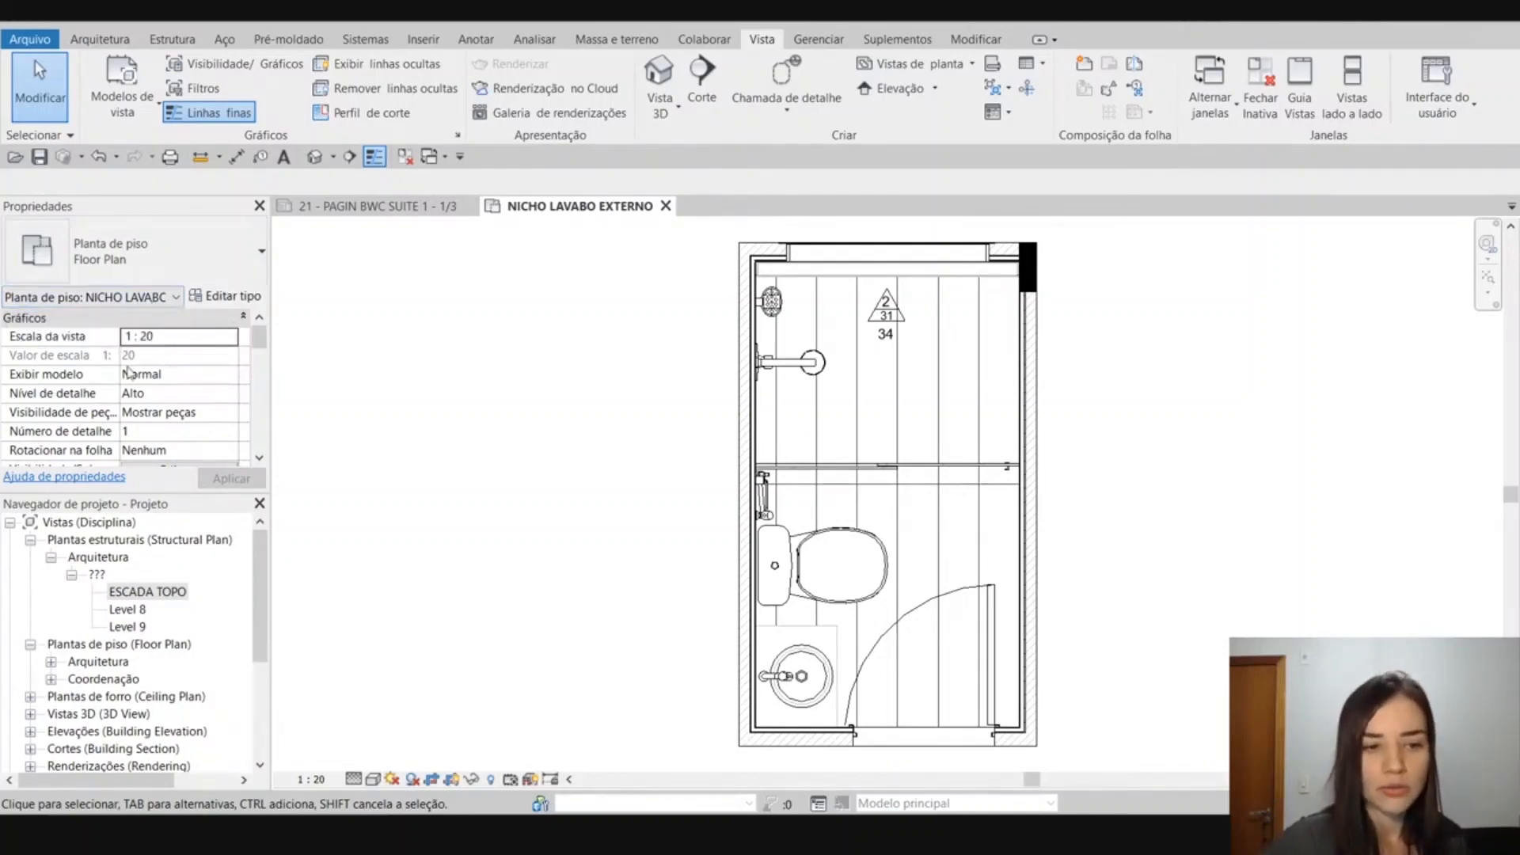
{"action": "left_click", "coordinate": [129, 611]}
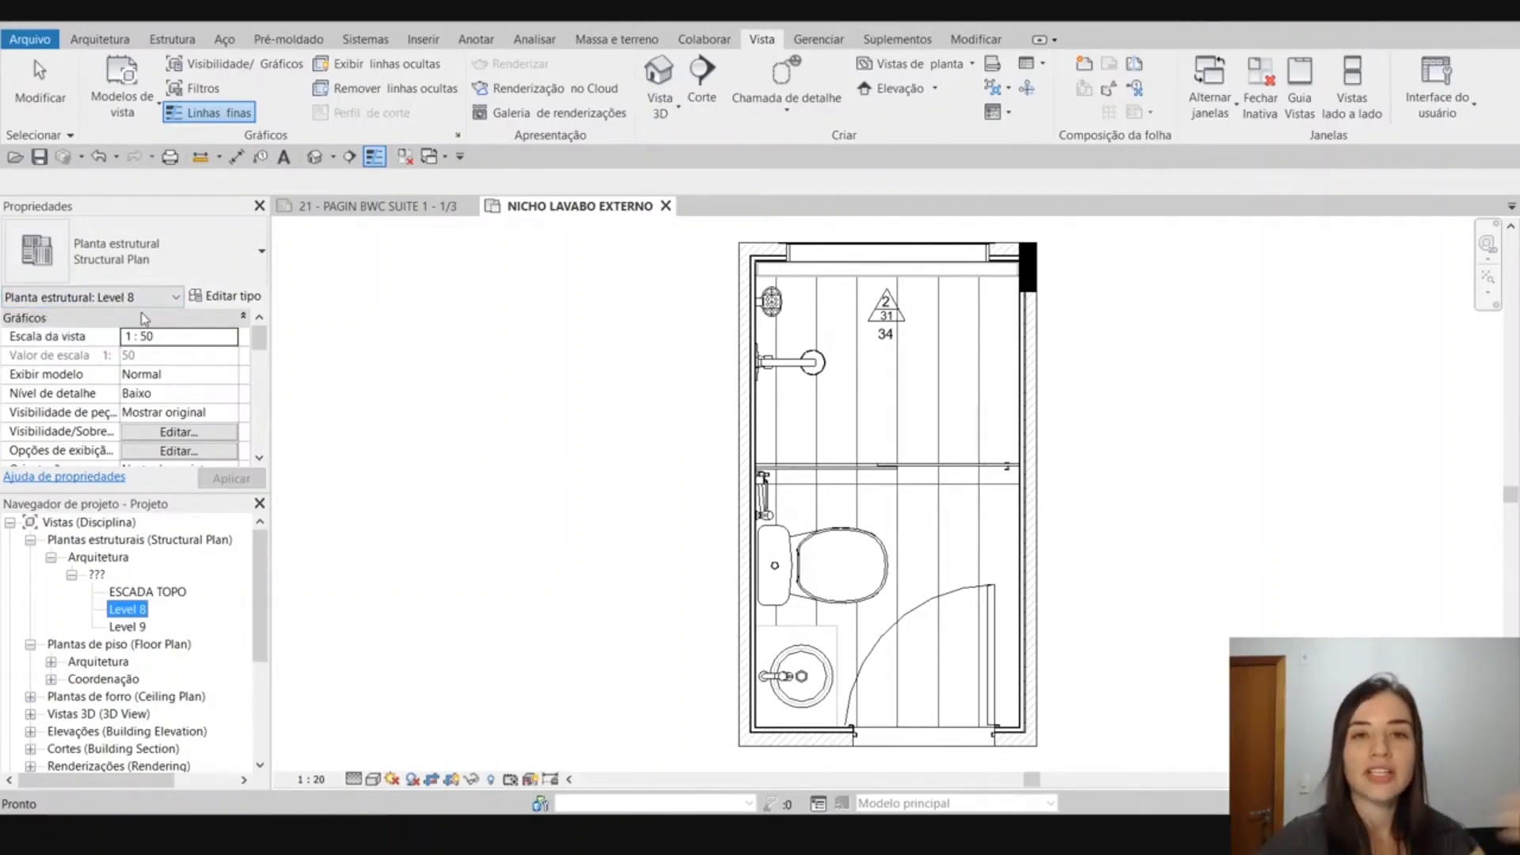
Expand Arquitetura under Plantas de piso and its ??? subfolder to look through the floor plans inside.
{"action": "scroll", "coordinate": [127, 616], "scroll_direction": "down", "scroll_amount": 2}
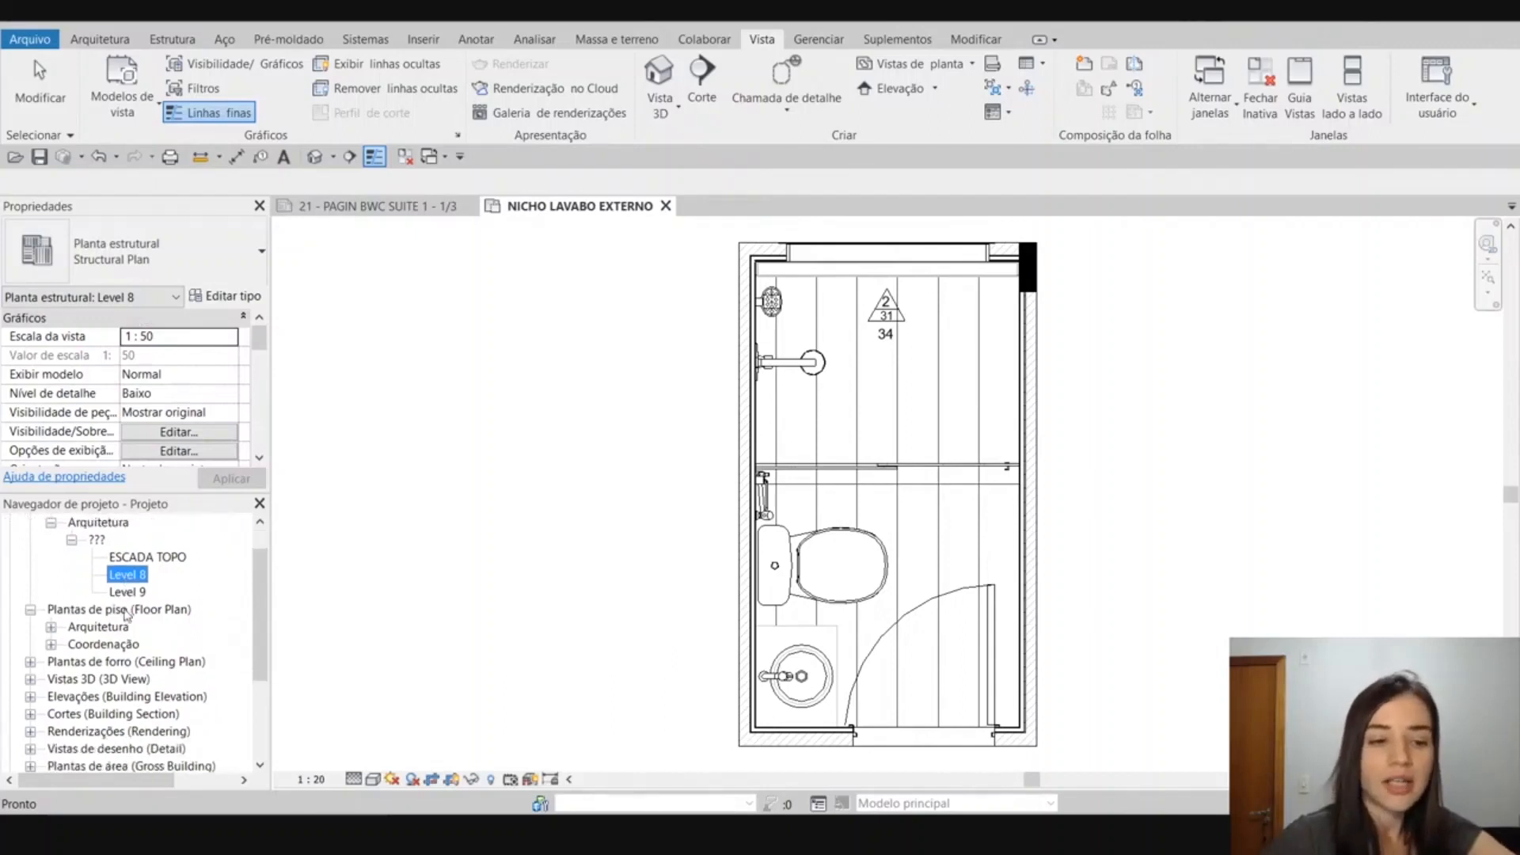
{"action": "left_click", "coordinate": [51, 592]}
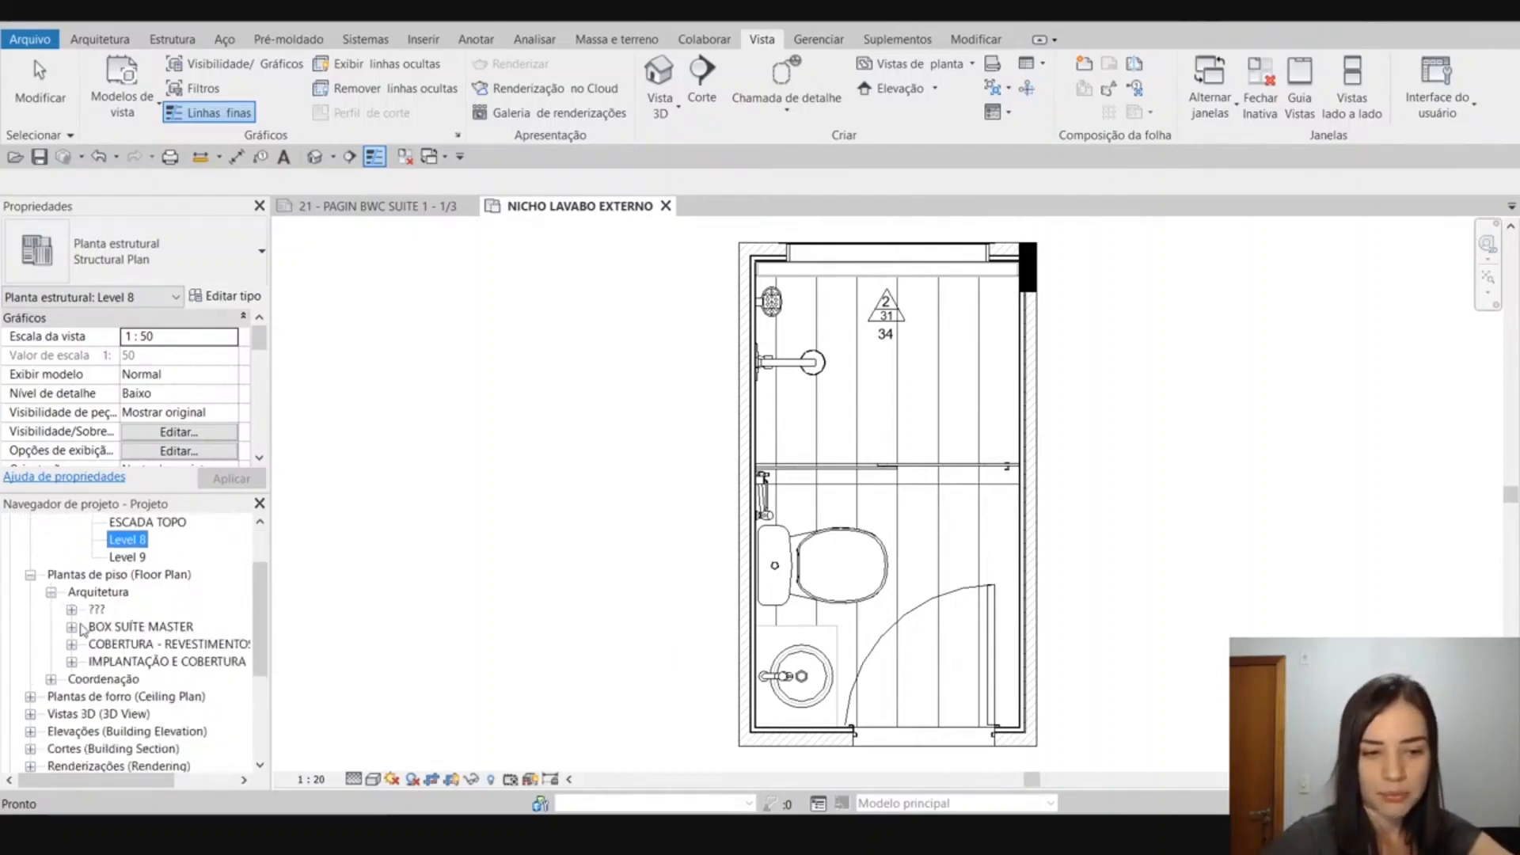
{"action": "left_click", "coordinate": [71, 610]}
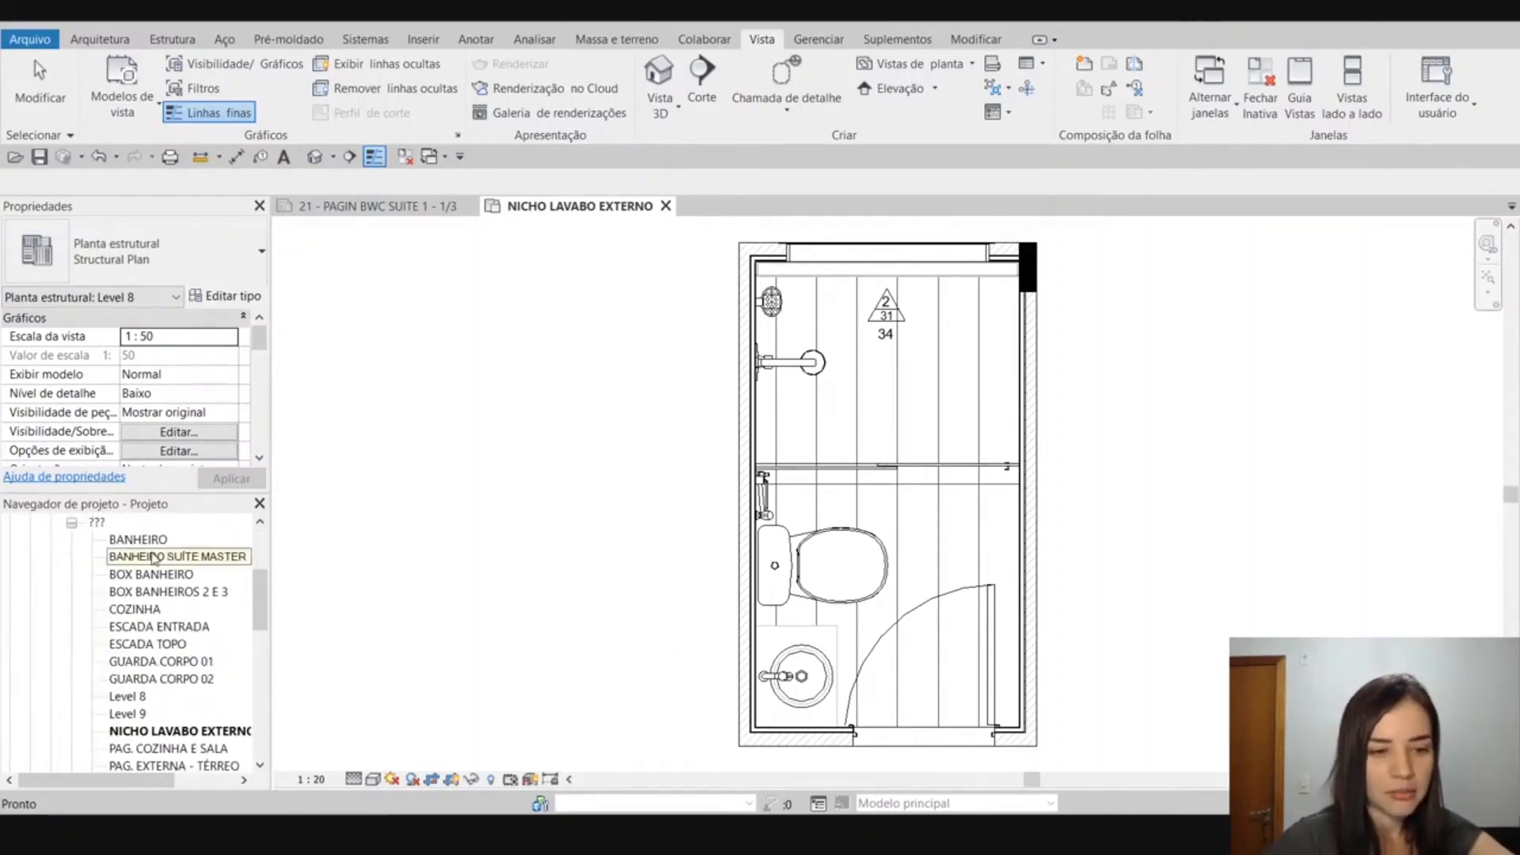
{"action": "scroll", "coordinate": [151, 564], "scroll_direction": "up", "scroll_amount": 4}
Apply the all organization scheme to Vistas in the project browser.
{"action": "right_click", "coordinate": [121, 529]}
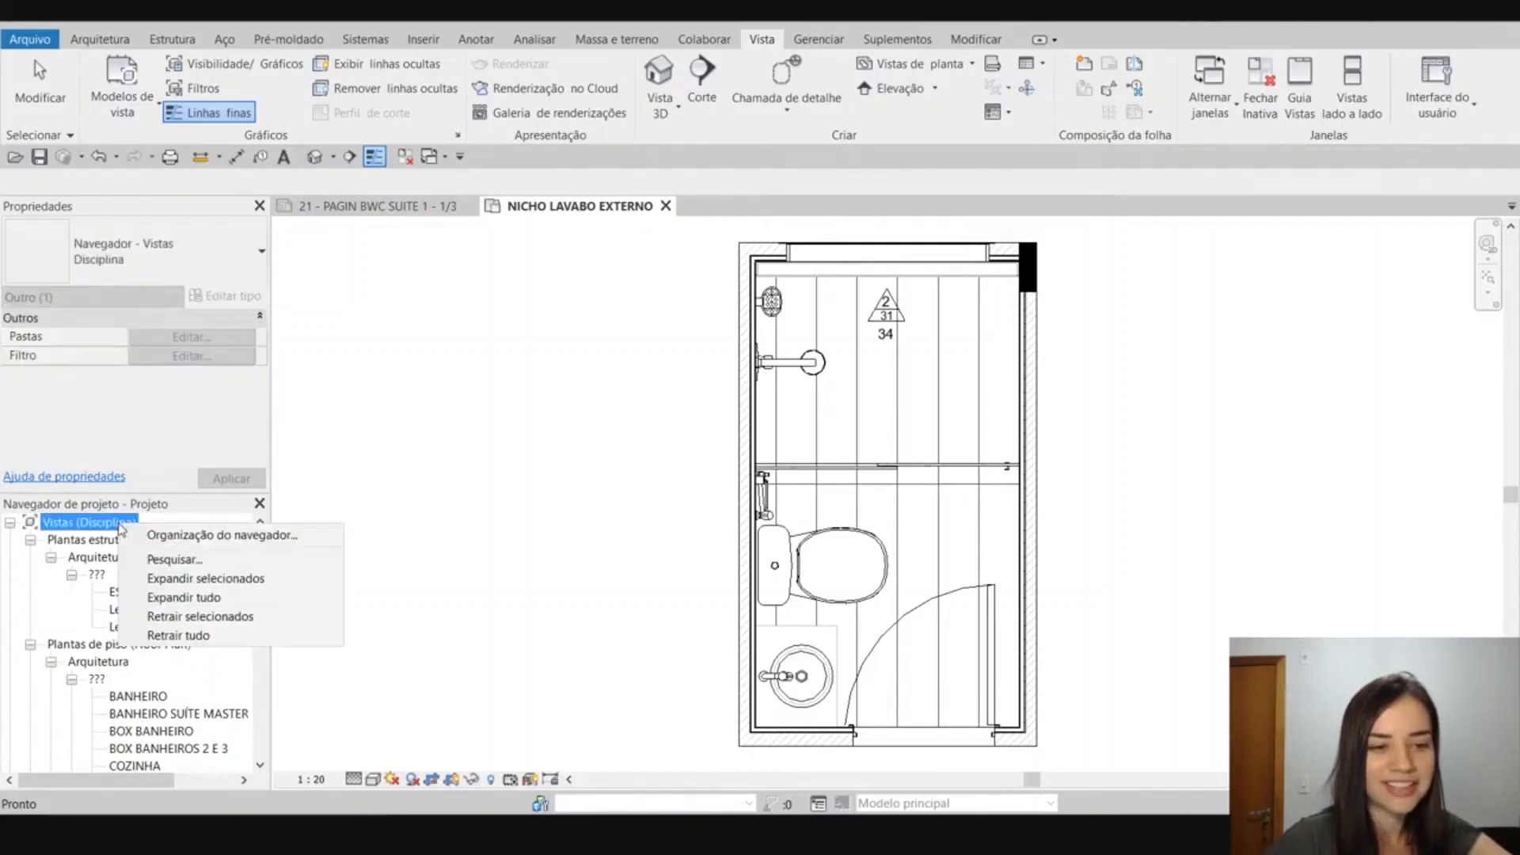
{"action": "left_click", "coordinate": [131, 534]}
{"action": "left_click", "coordinate": [573, 372]}
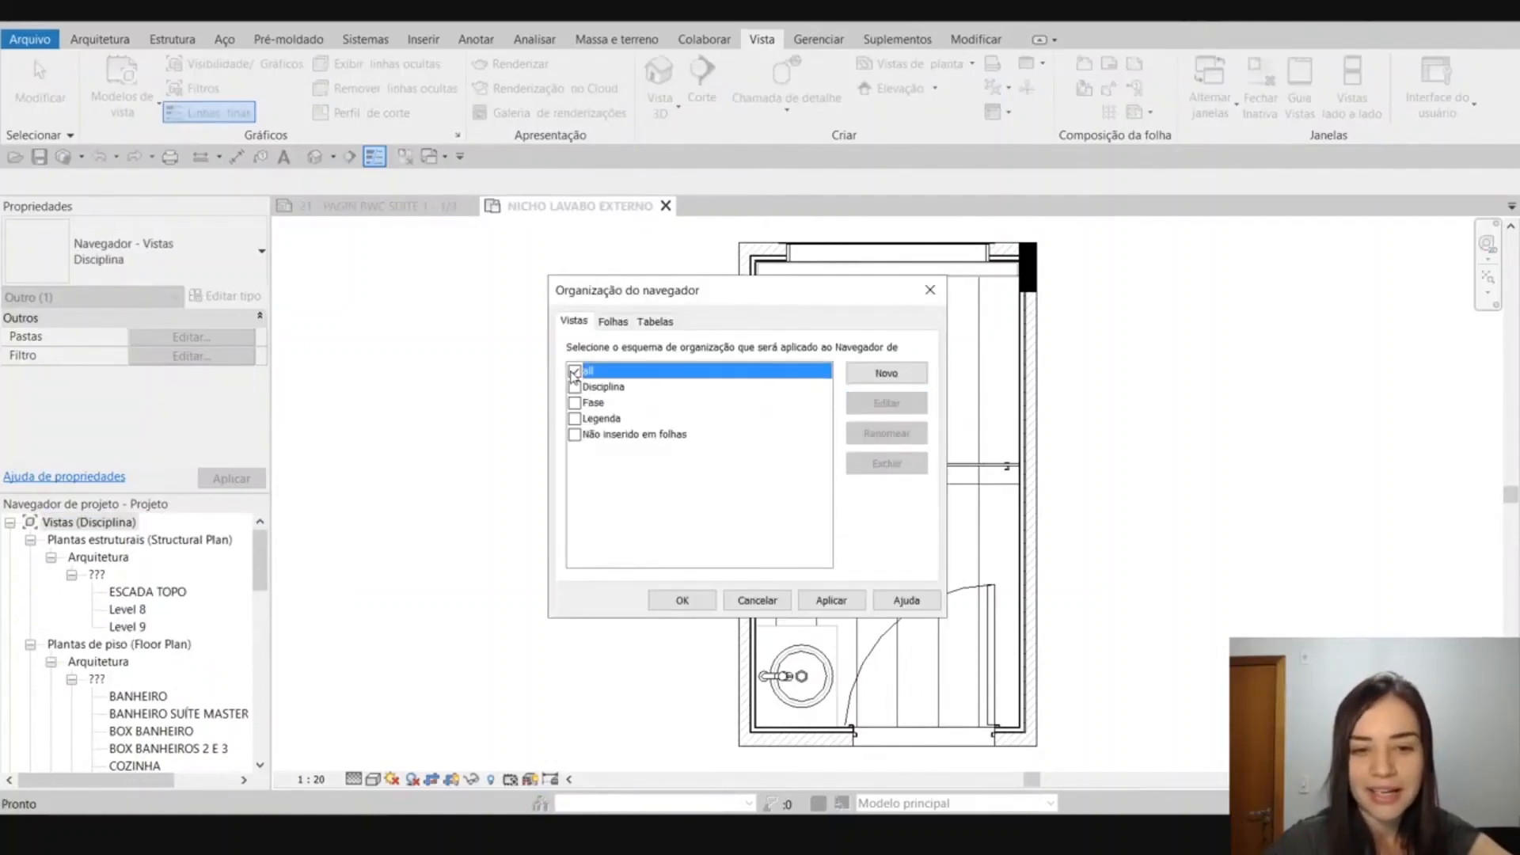
{"action": "left_click", "coordinate": [617, 324]}
{"action": "left_click", "coordinate": [573, 322]}
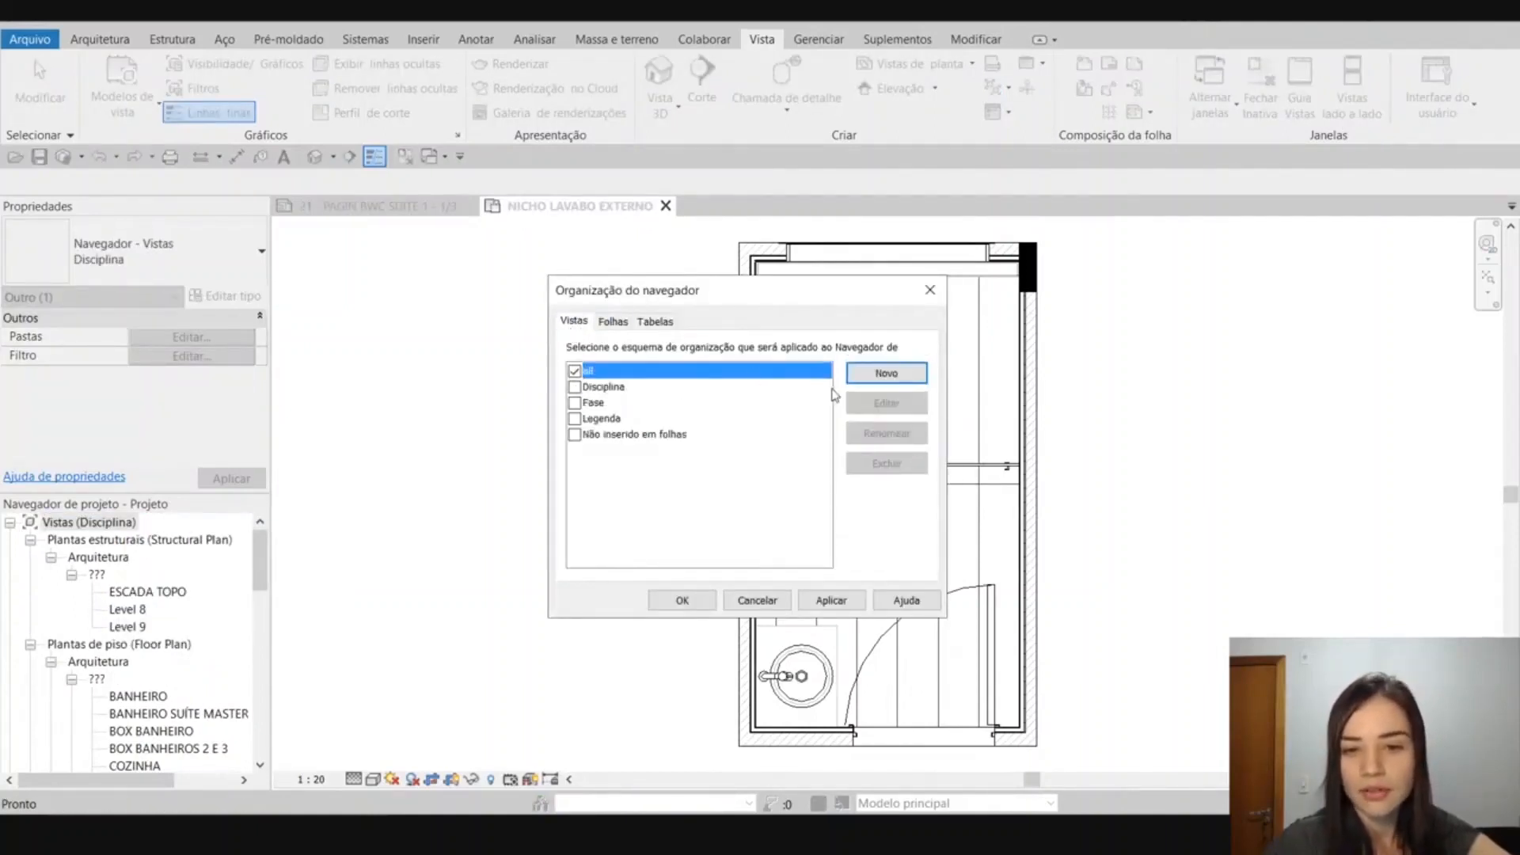
{"action": "left_click", "coordinate": [680, 600]}
Select the floor plan BOX BANHEIRO and examine its properties, including Extensões and Dados de identidade, for parameters usable to group views.
{"action": "left_click", "coordinate": [103, 559]}
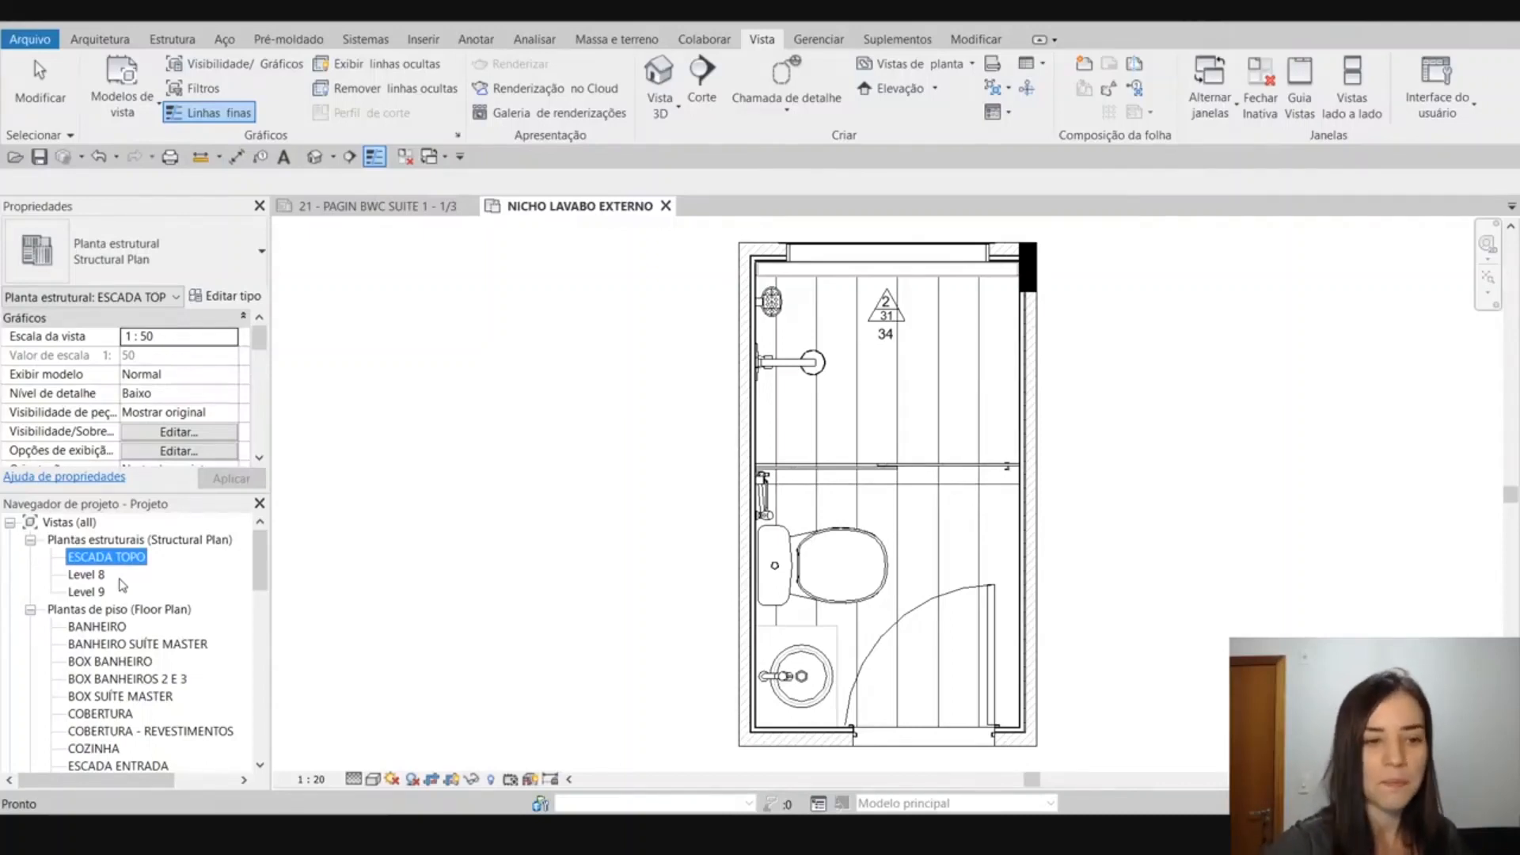
{"action": "left_click", "coordinate": [111, 661]}
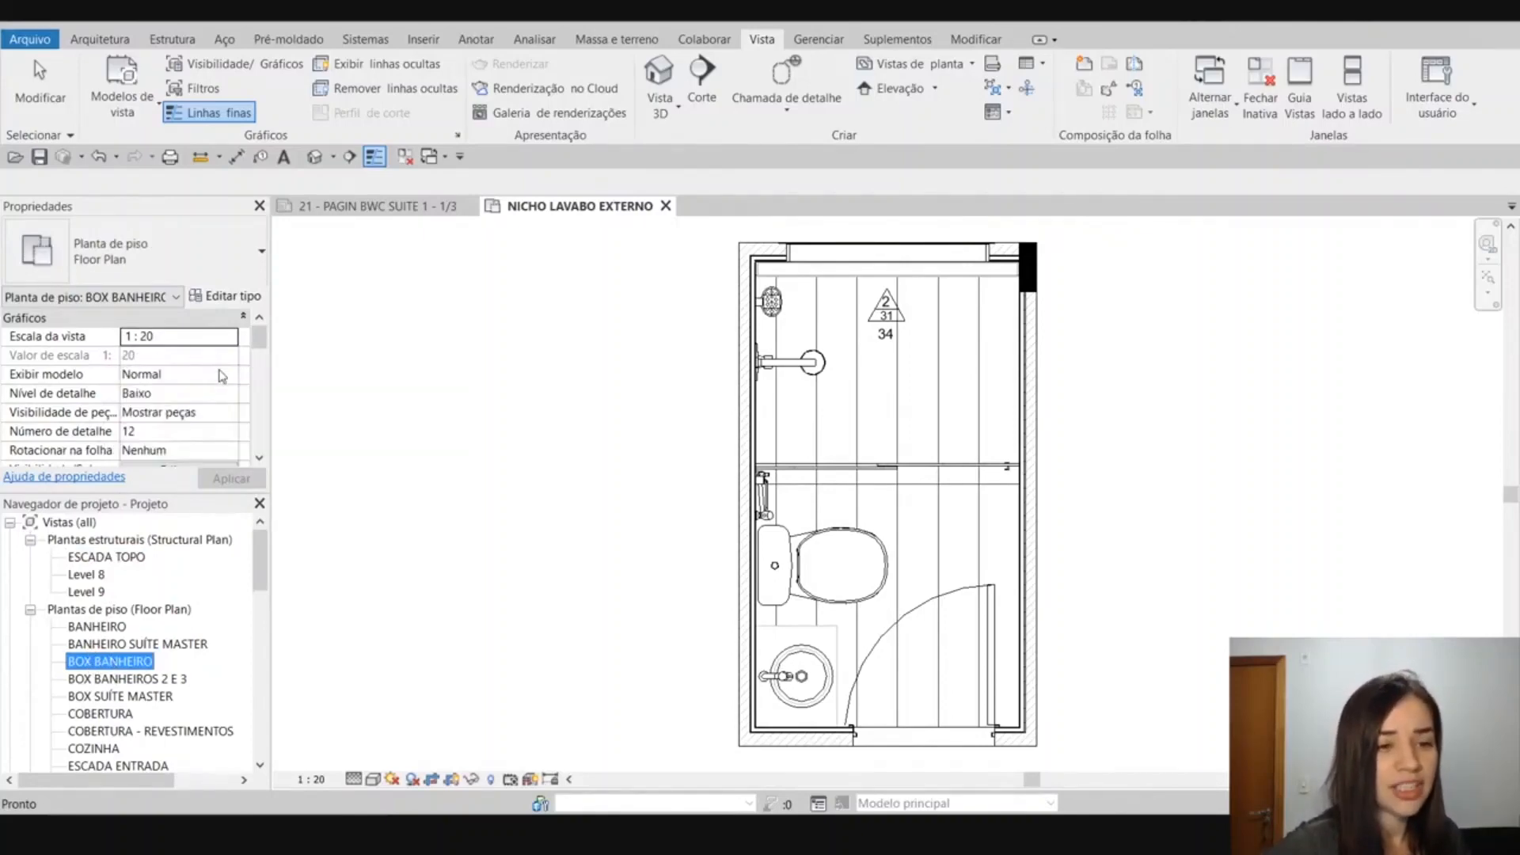
{"action": "scroll", "coordinate": [222, 376], "scroll_direction": "down", "scroll_amount": 1}
{"action": "scroll", "coordinate": [221, 376], "scroll_direction": "down", "scroll_amount": 2}
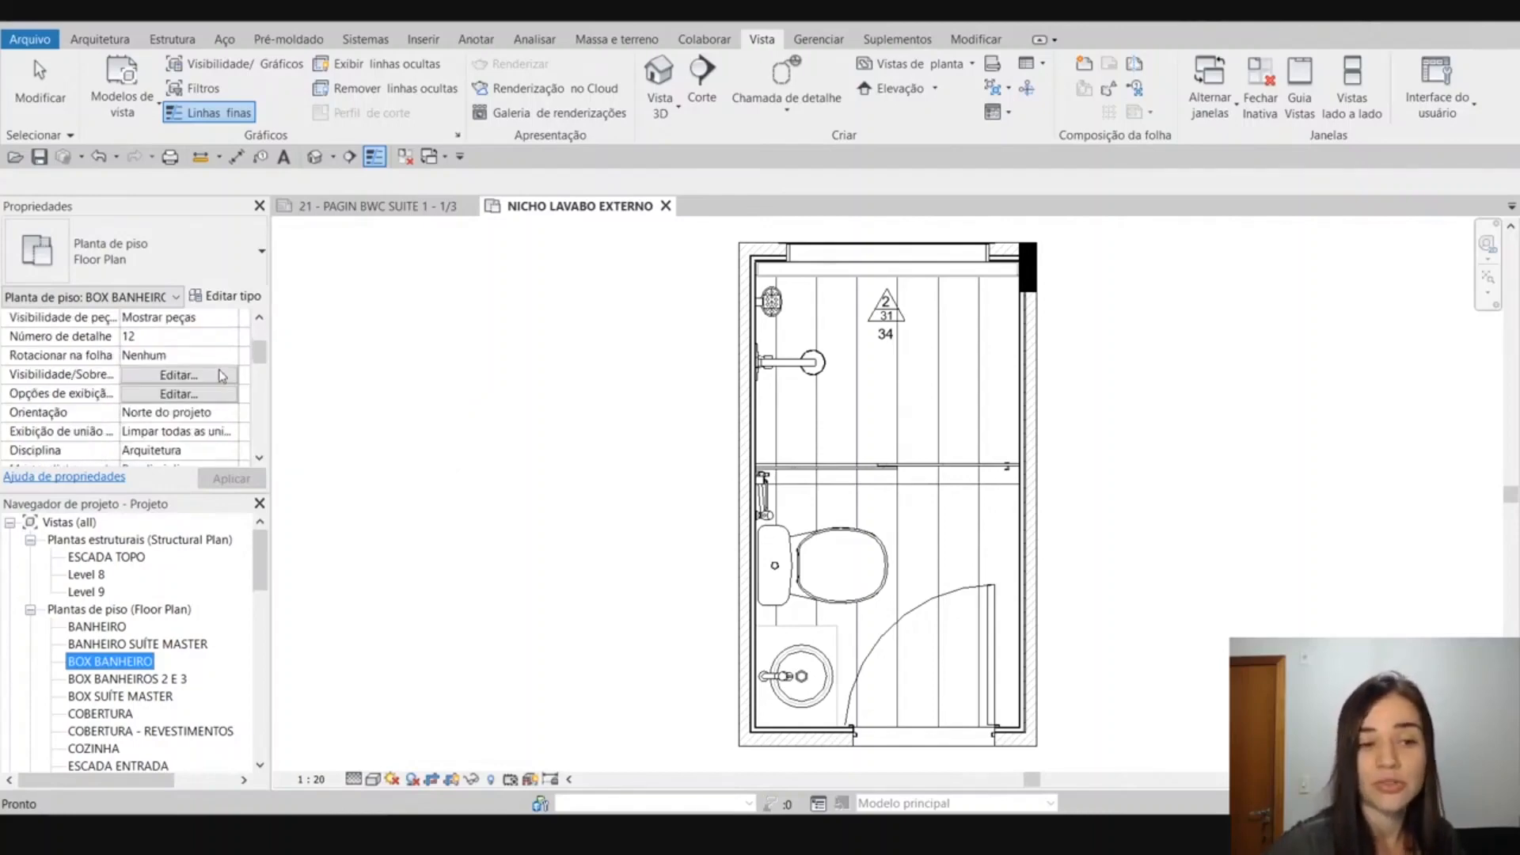
{"action": "scroll", "coordinate": [222, 376], "scroll_direction": "down", "scroll_amount": 2}
{"action": "scroll", "coordinate": [223, 376], "scroll_direction": "down", "scroll_amount": 3}
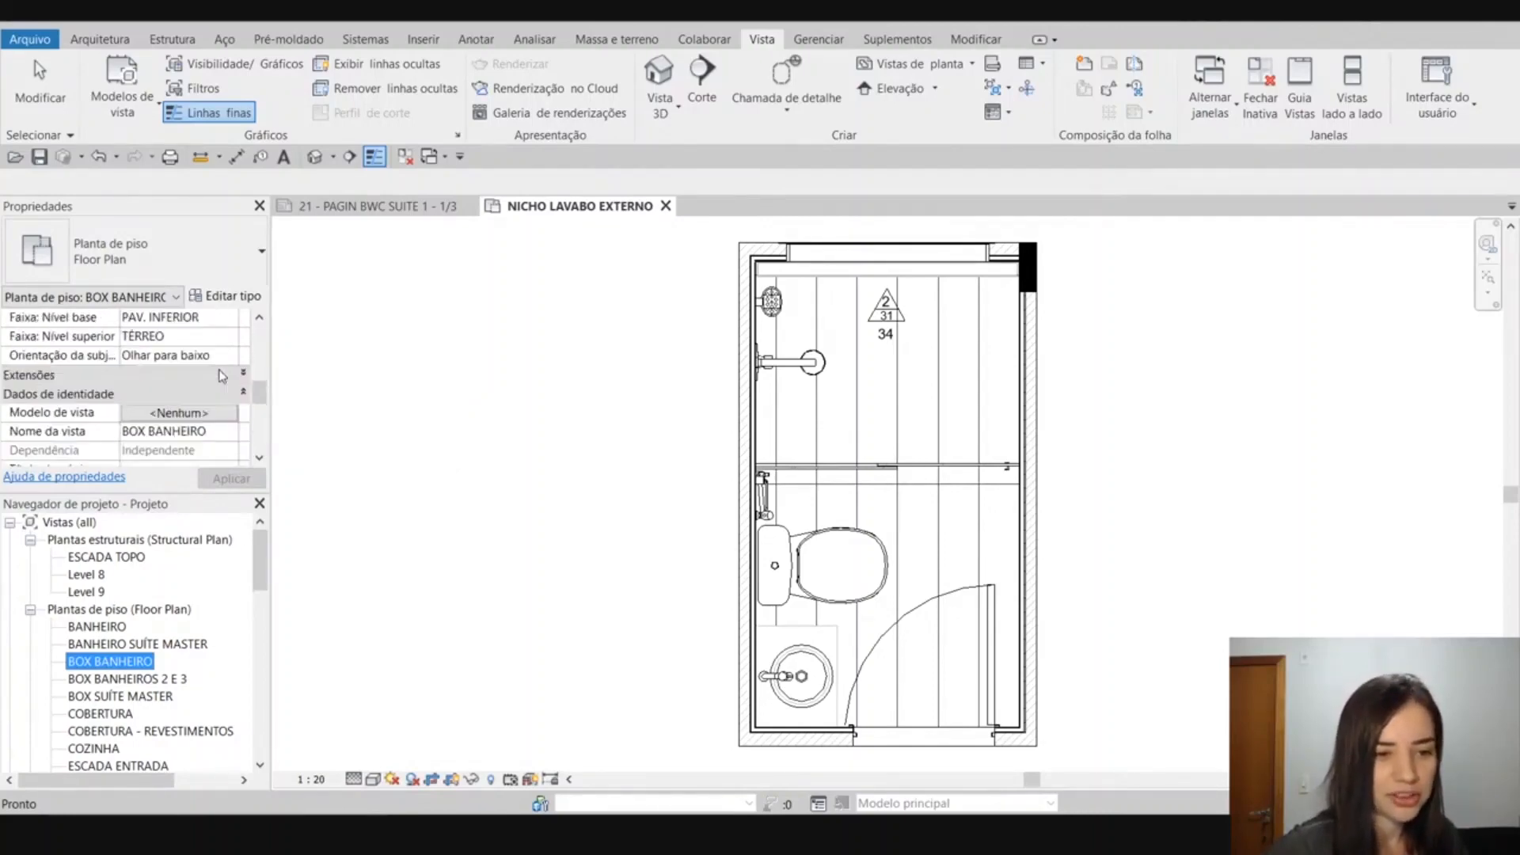
{"action": "left_click", "coordinate": [223, 375]}
{"action": "scroll", "coordinate": [202, 383], "scroll_direction": "down", "scroll_amount": 3}
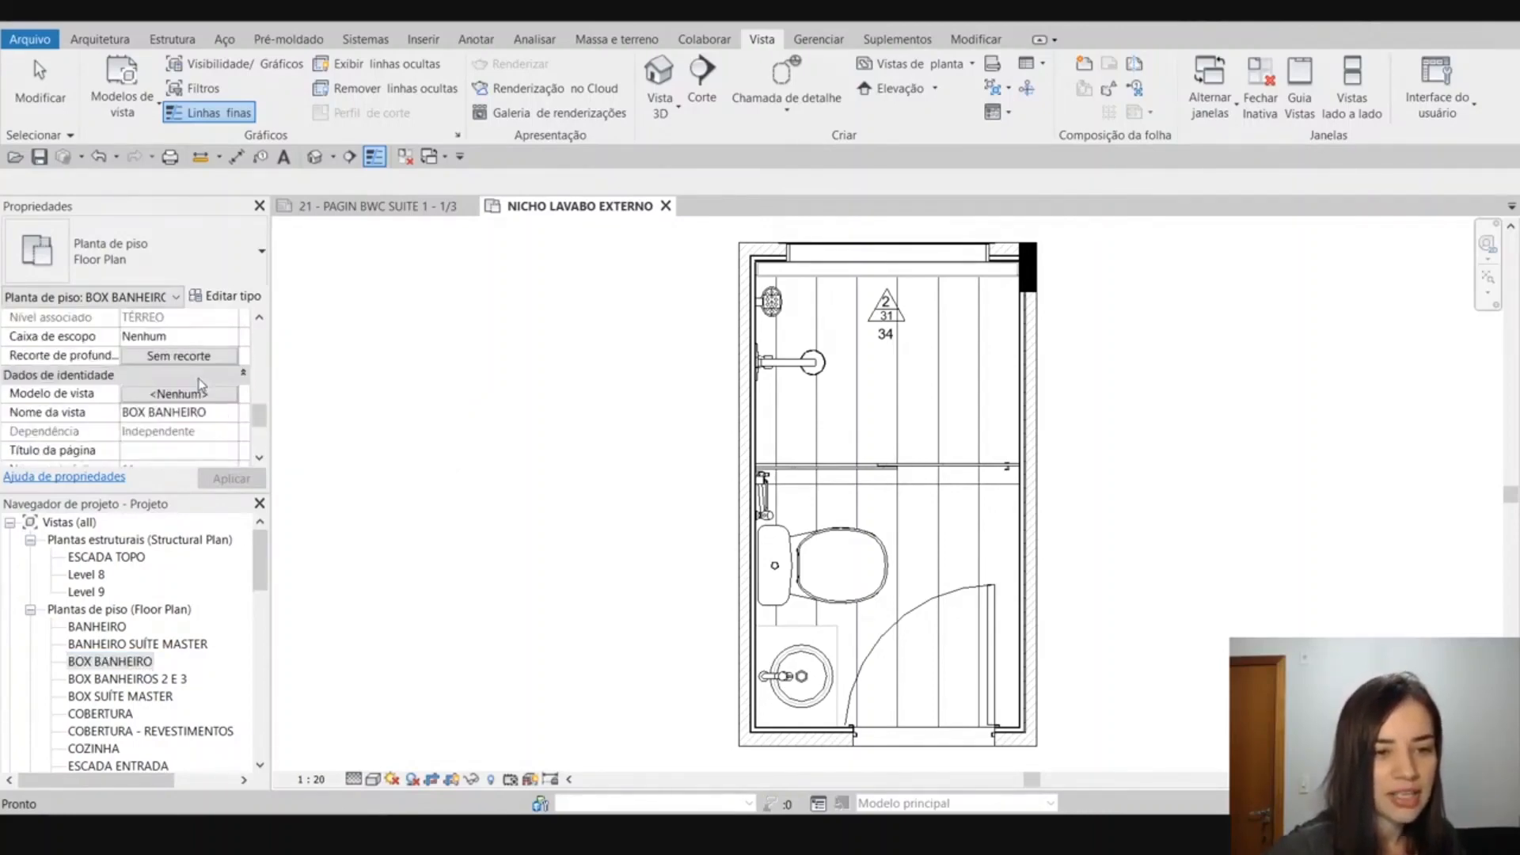
{"action": "scroll", "coordinate": [202, 384], "scroll_direction": "down", "scroll_amount": 2}
{"action": "scroll", "coordinate": [155, 431], "scroll_direction": "up", "scroll_amount": 2}
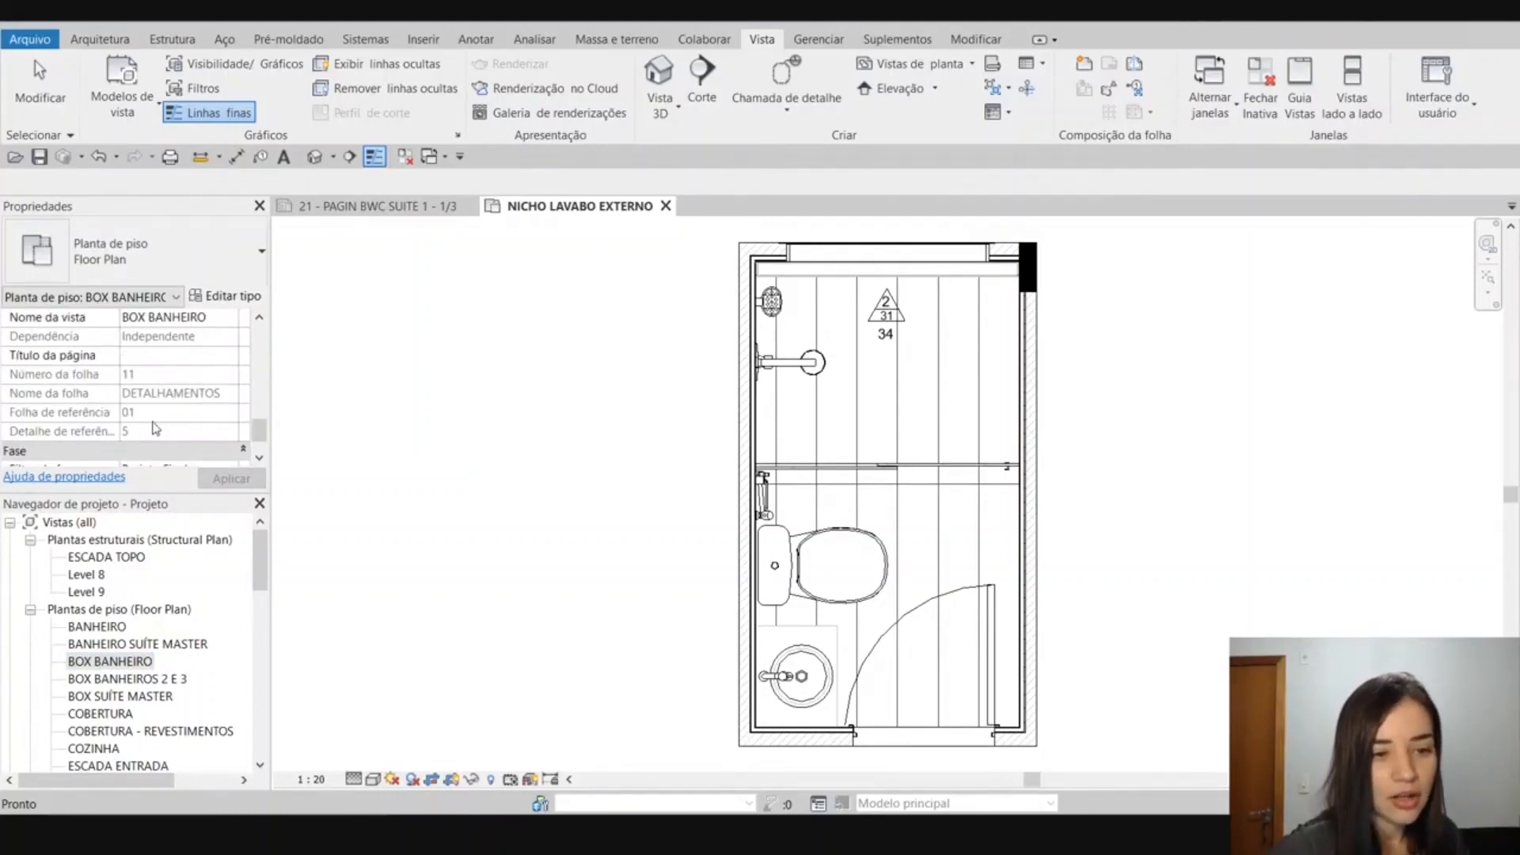
{"action": "scroll", "coordinate": [189, 418], "scroll_direction": "up", "scroll_amount": 2}
{"action": "scroll", "coordinate": [176, 422], "scroll_direction": "up", "scroll_amount": 3}
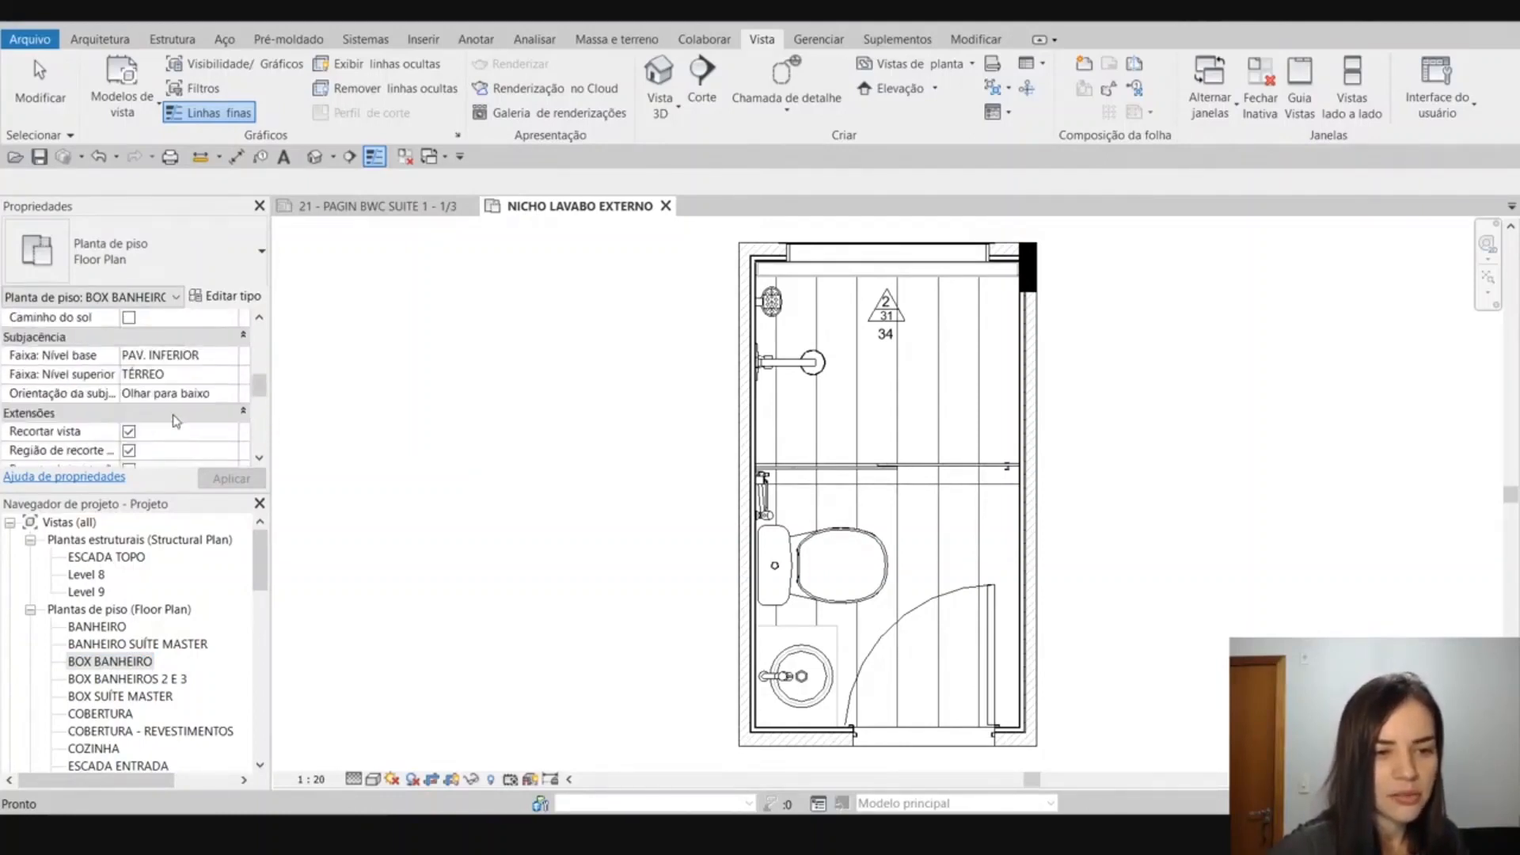
{"action": "scroll", "coordinate": [197, 399], "scroll_direction": "up", "scroll_amount": 8}
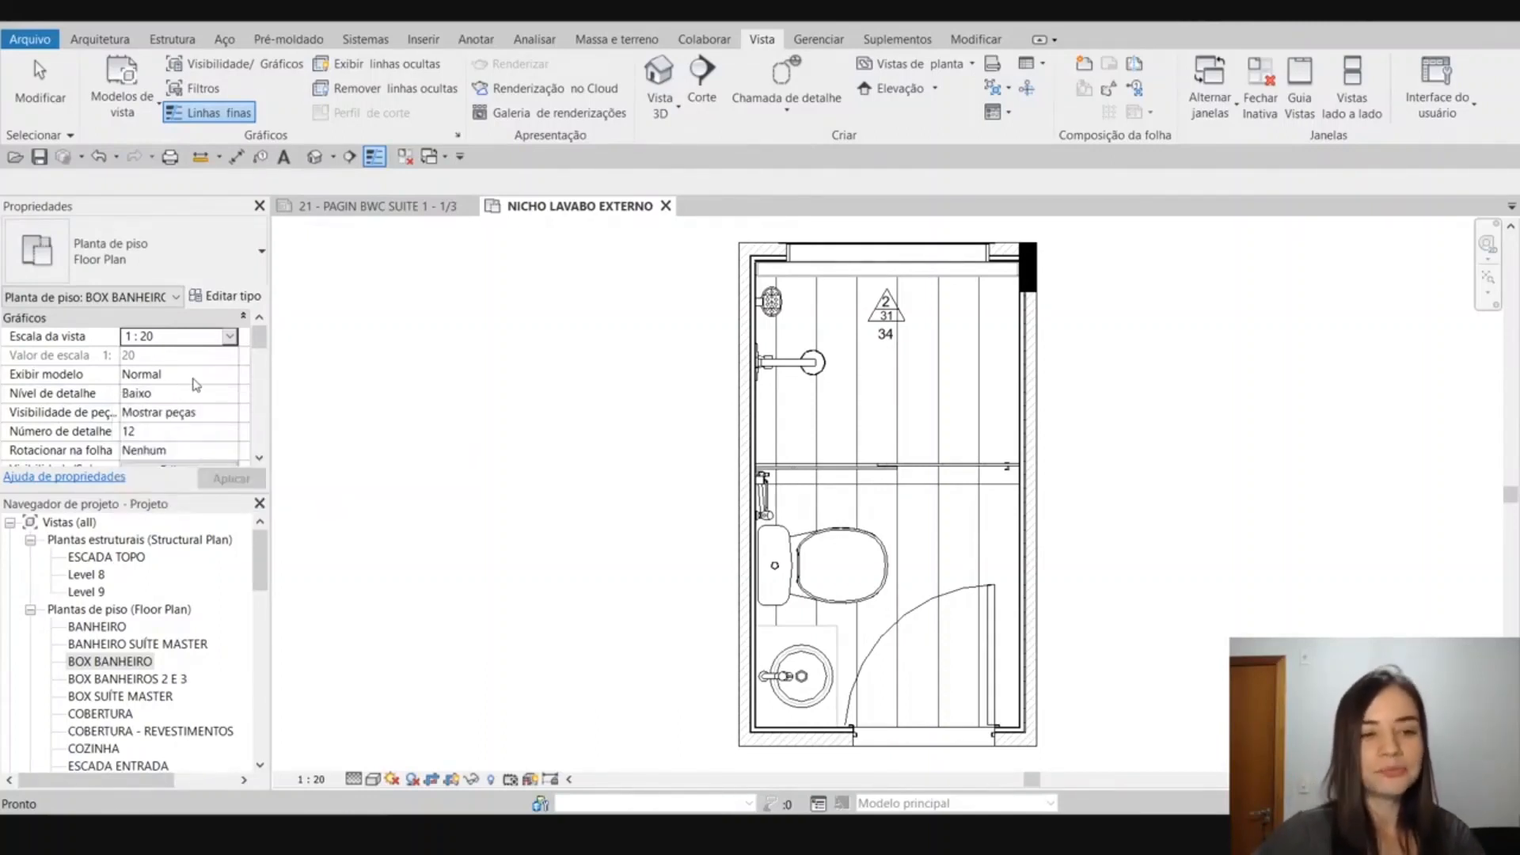
{"action": "left_click", "coordinate": [408, 426]}
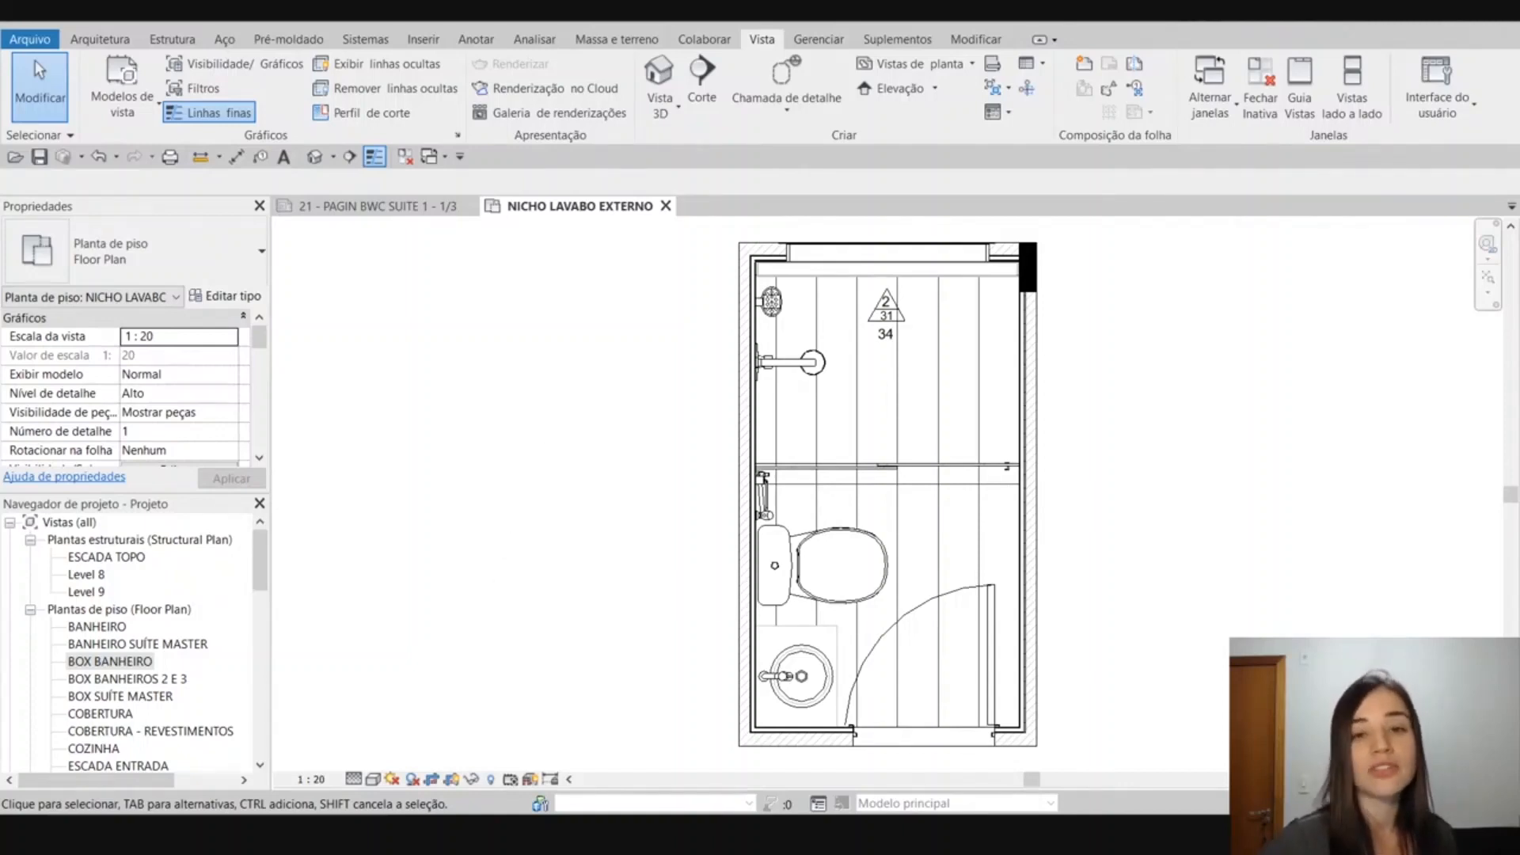
Create a new project parameter named Representação and set its parameter type to Texto.
{"action": "left_click", "coordinate": [827, 39]}
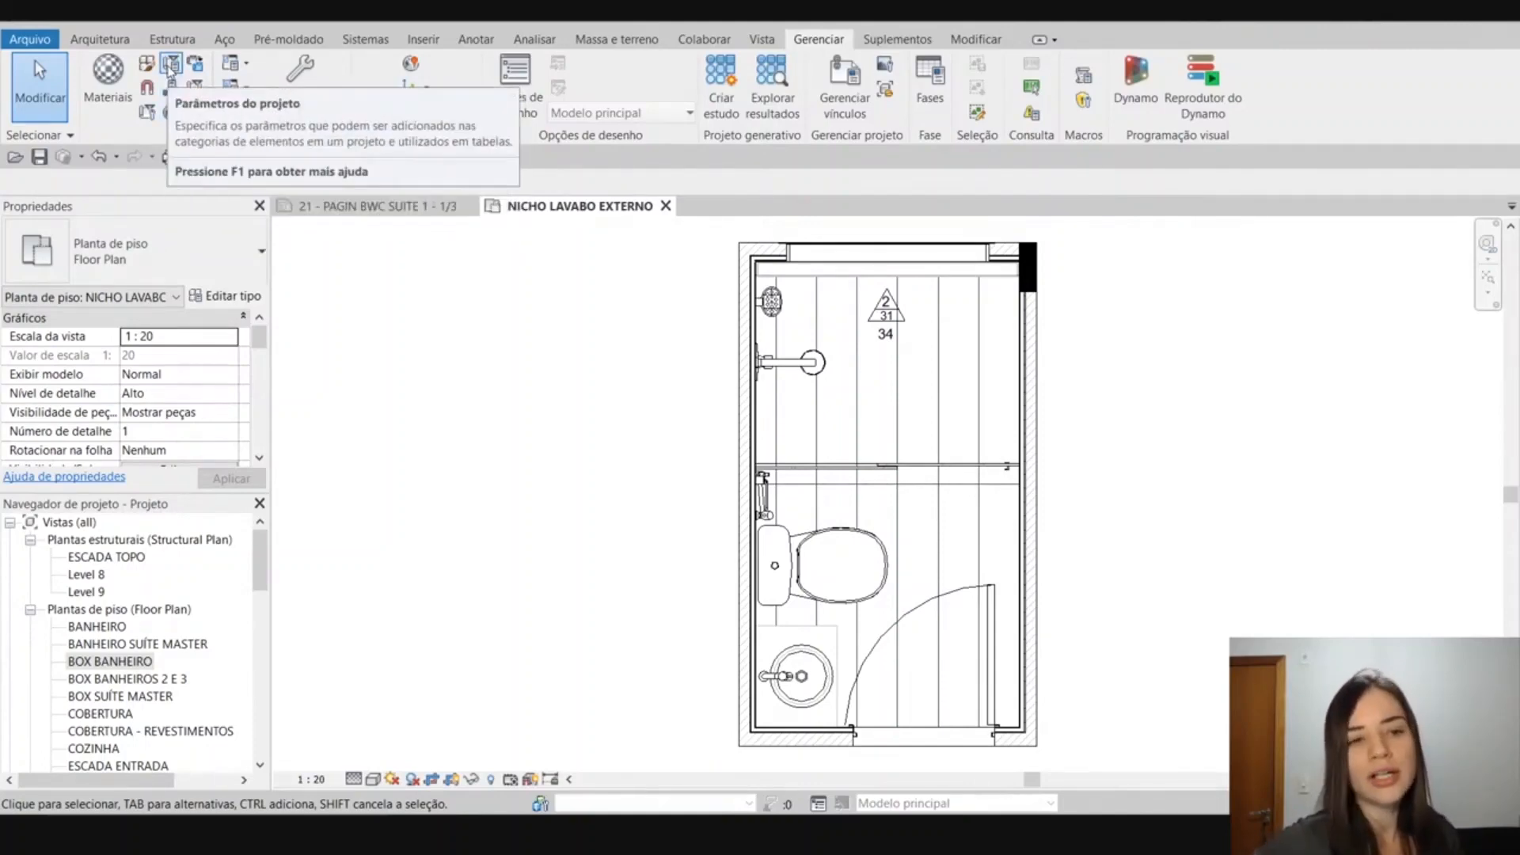
{"action": "left_click", "coordinate": [171, 70]}
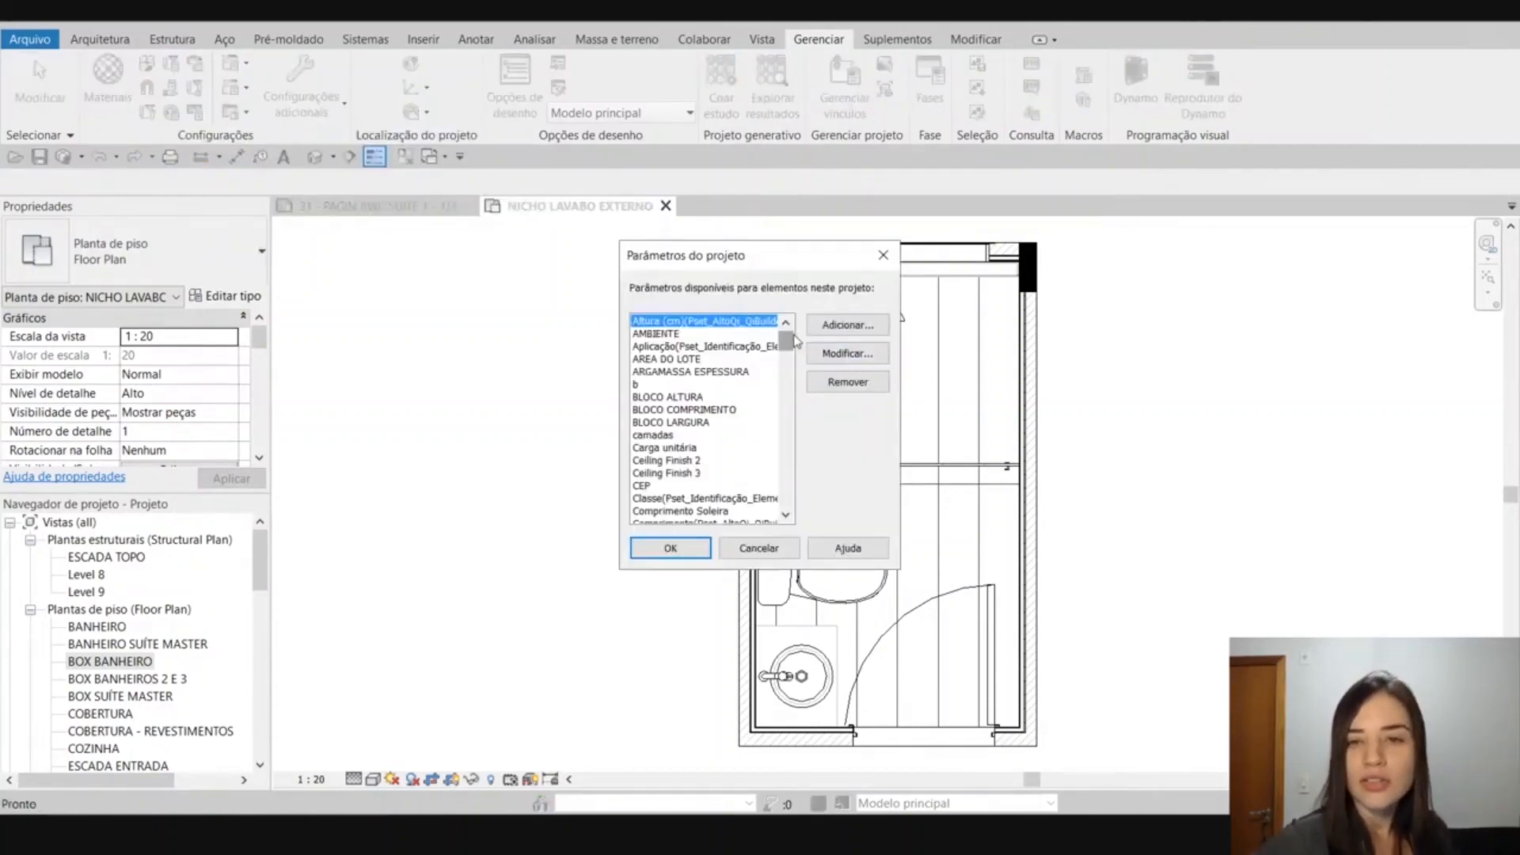
{"action": "mouse_move", "coordinate": [789, 339]}
{"action": "left_mouse_down"}
{"action": "mouse_move", "coordinate": [789, 495]}
{"action": "mouse_move", "coordinate": [789, 369]}
{"action": "mouse_move", "coordinate": [773, 334]}
{"action": "left_mouse_up"}
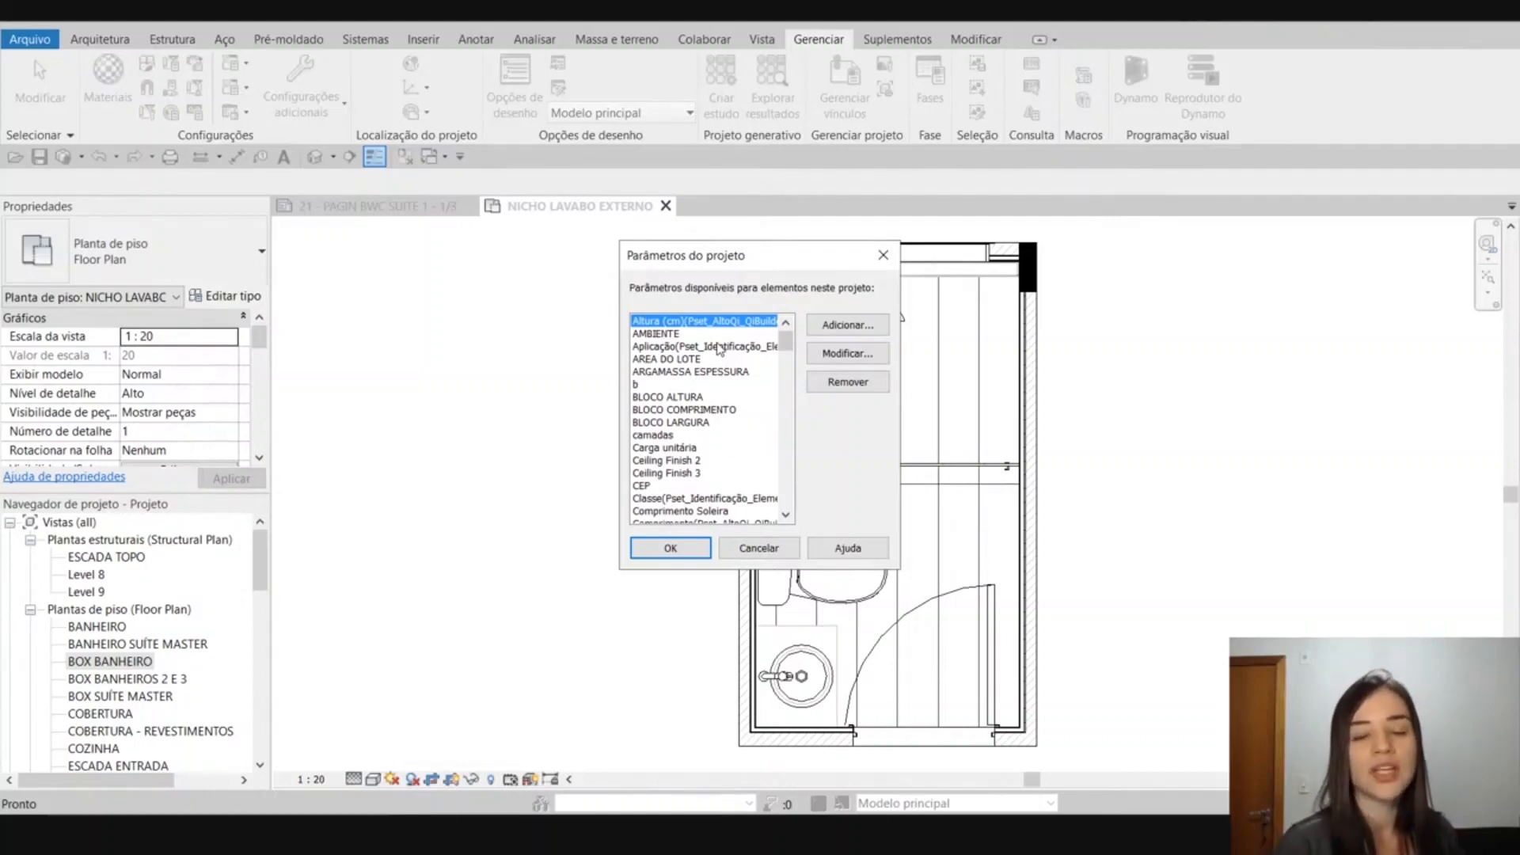
{"action": "left_click_drag", "start_coordinate": [712, 262], "coordinate": [610, 252]}
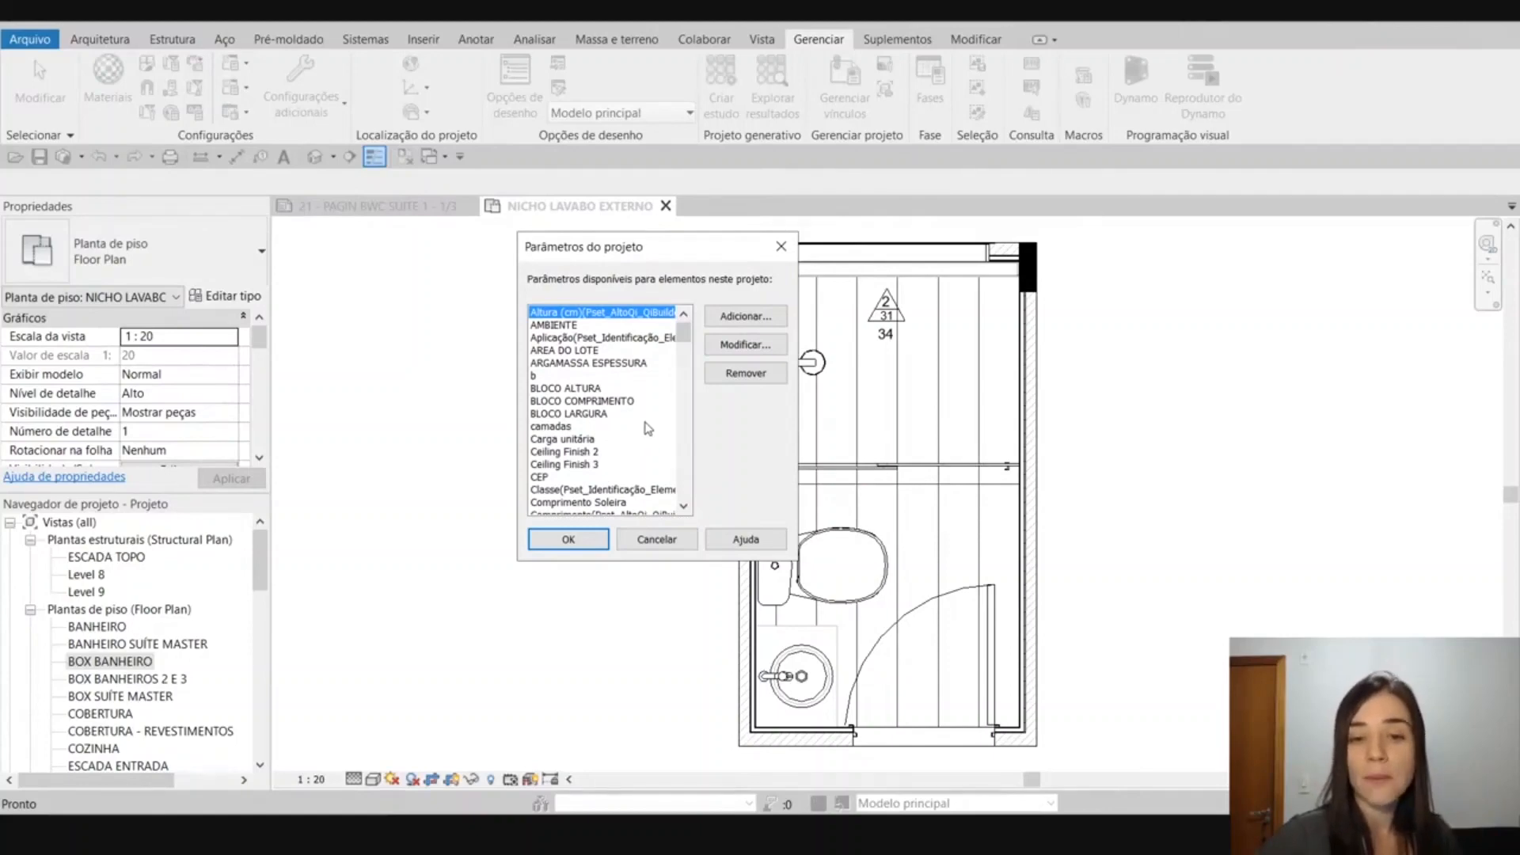
{"action": "left_click", "coordinate": [772, 315]}
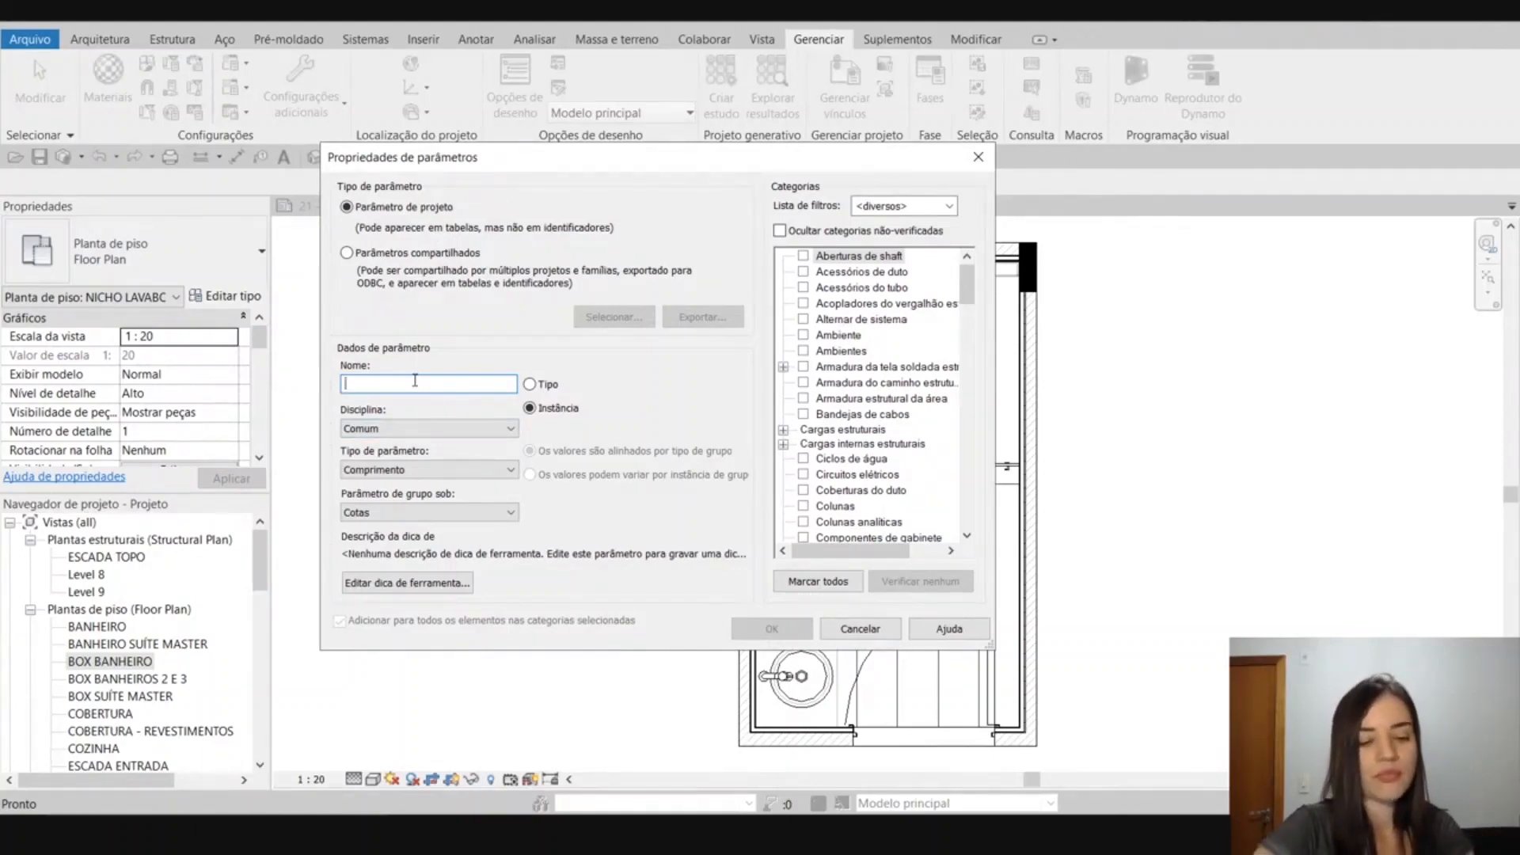
{"action": "type", "text": "Re"}
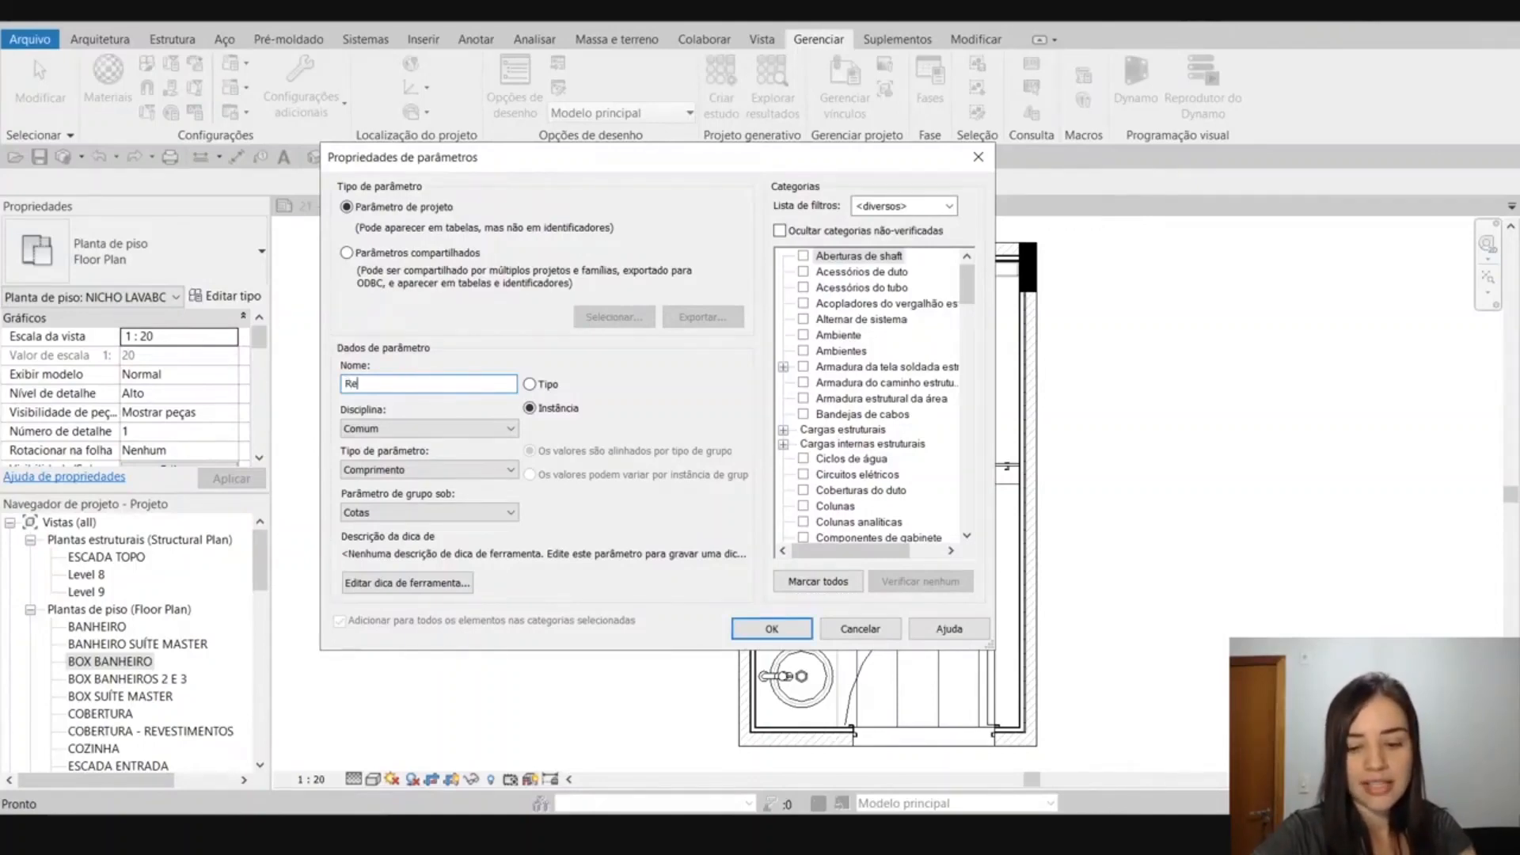
{"action": "type", "text": "presentação"}
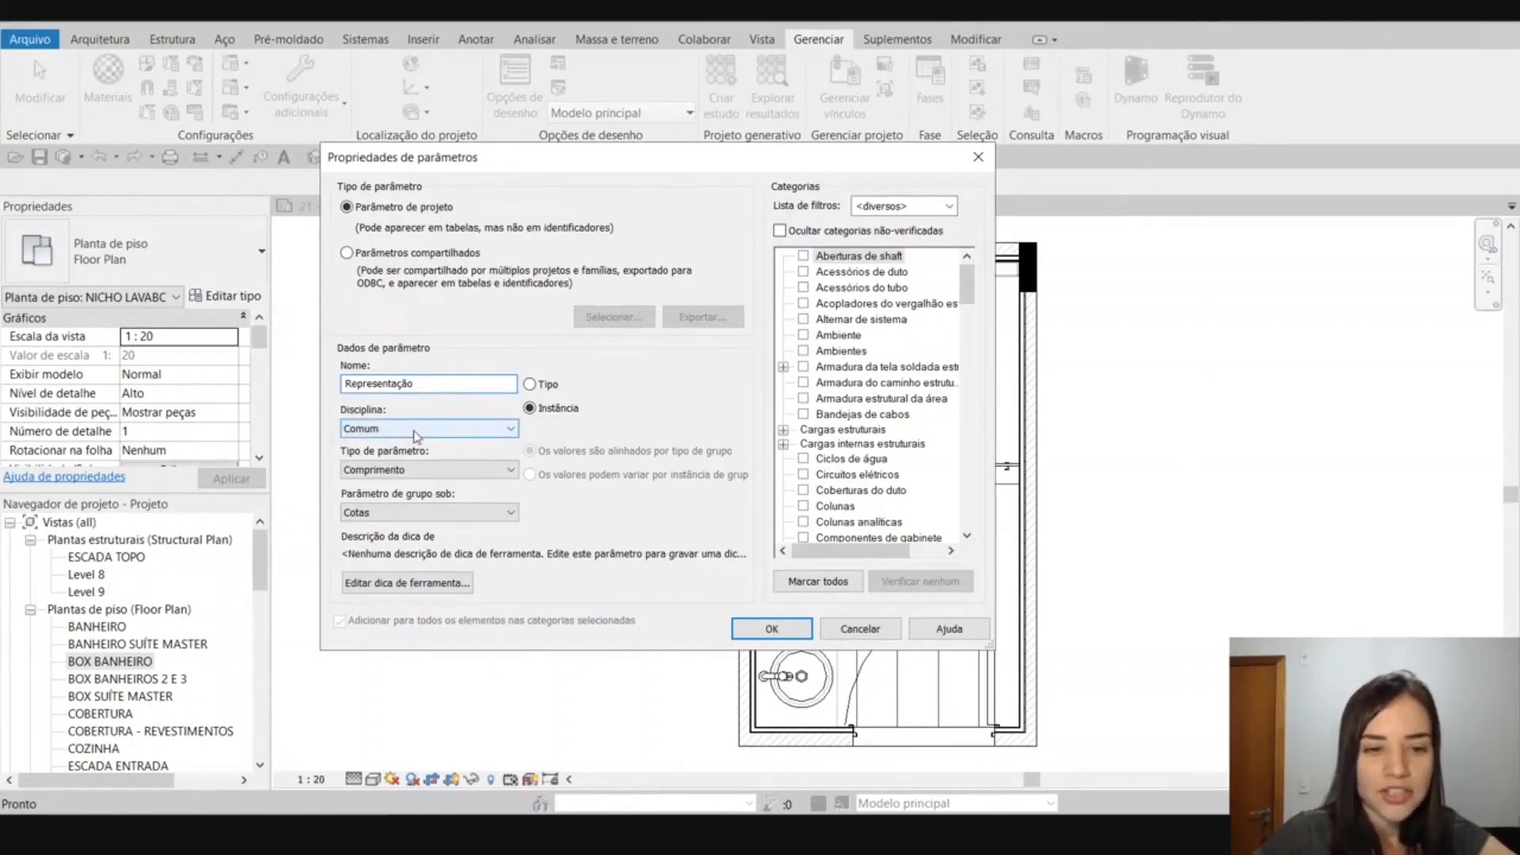
{"action": "left_click", "coordinate": [468, 472]}
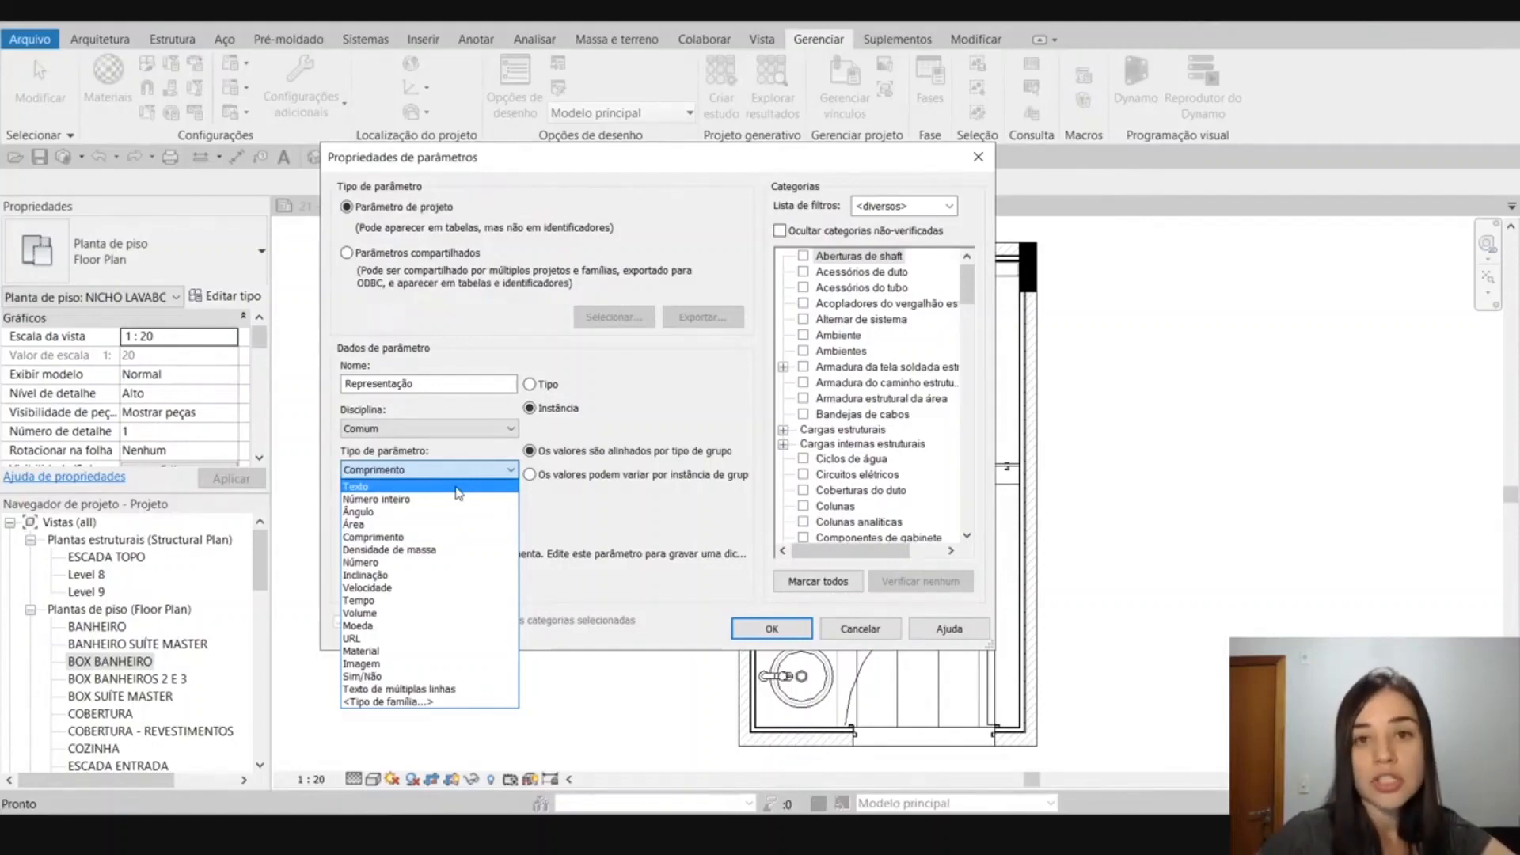
{"action": "left_click", "coordinate": [458, 488]}
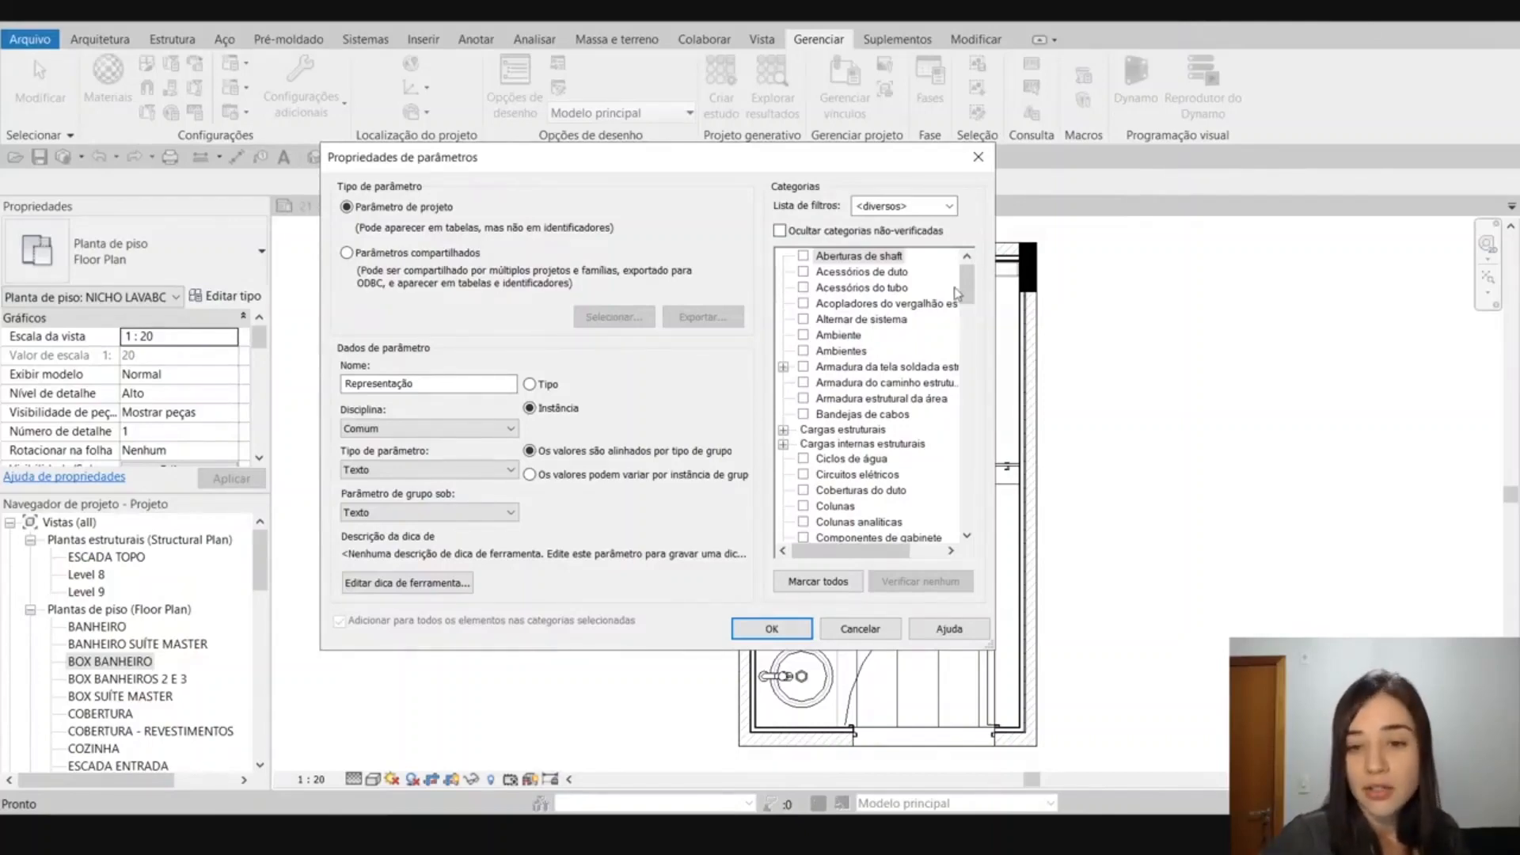
Assign the Representação parameter to the Vistas and Folhas categories, with Instância as its kind.
{"action": "left_click_drag", "start_coordinate": [967, 285], "coordinate": [971, 495]}
{"action": "scroll", "coordinate": [974, 499], "scroll_direction": "down", "scroll_amount": 2}
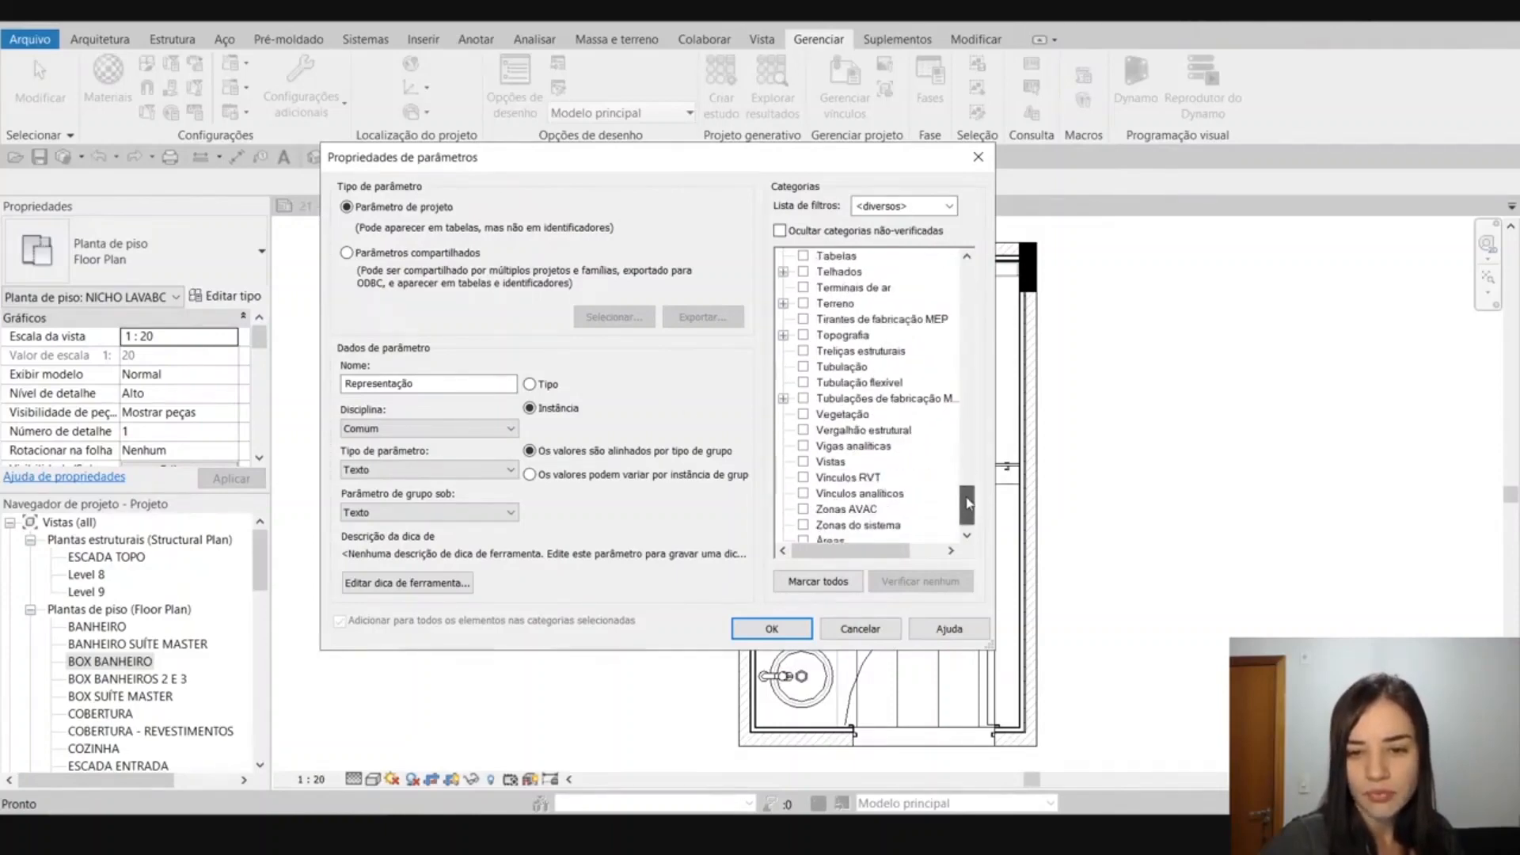
{"action": "left_click", "coordinate": [803, 430]}
{"action": "left_click_drag", "start_coordinate": [956, 494], "coordinate": [978, 383]}
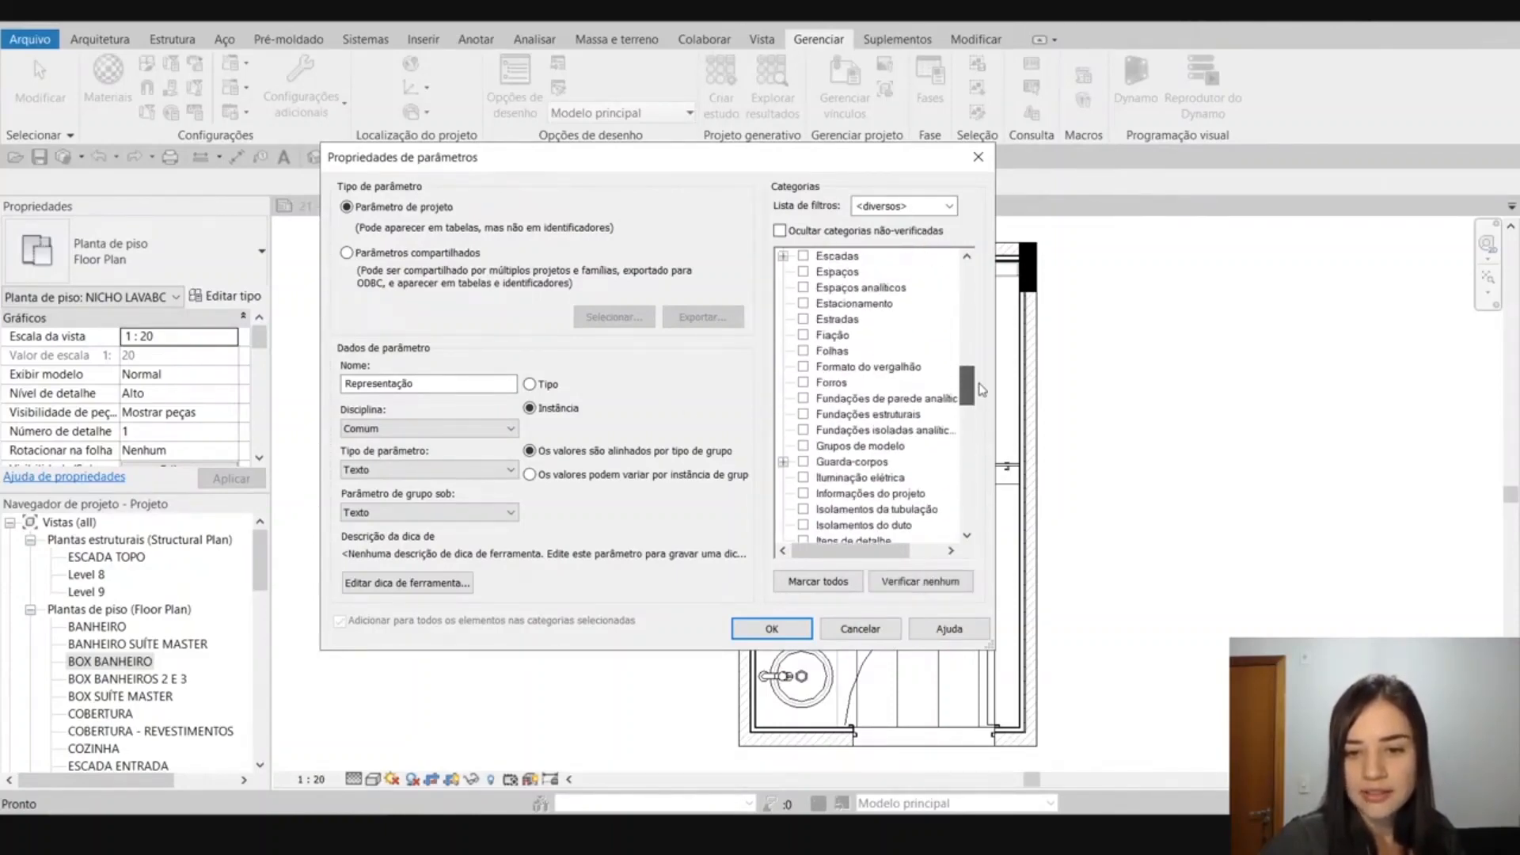
{"action": "left_click", "coordinate": [803, 351]}
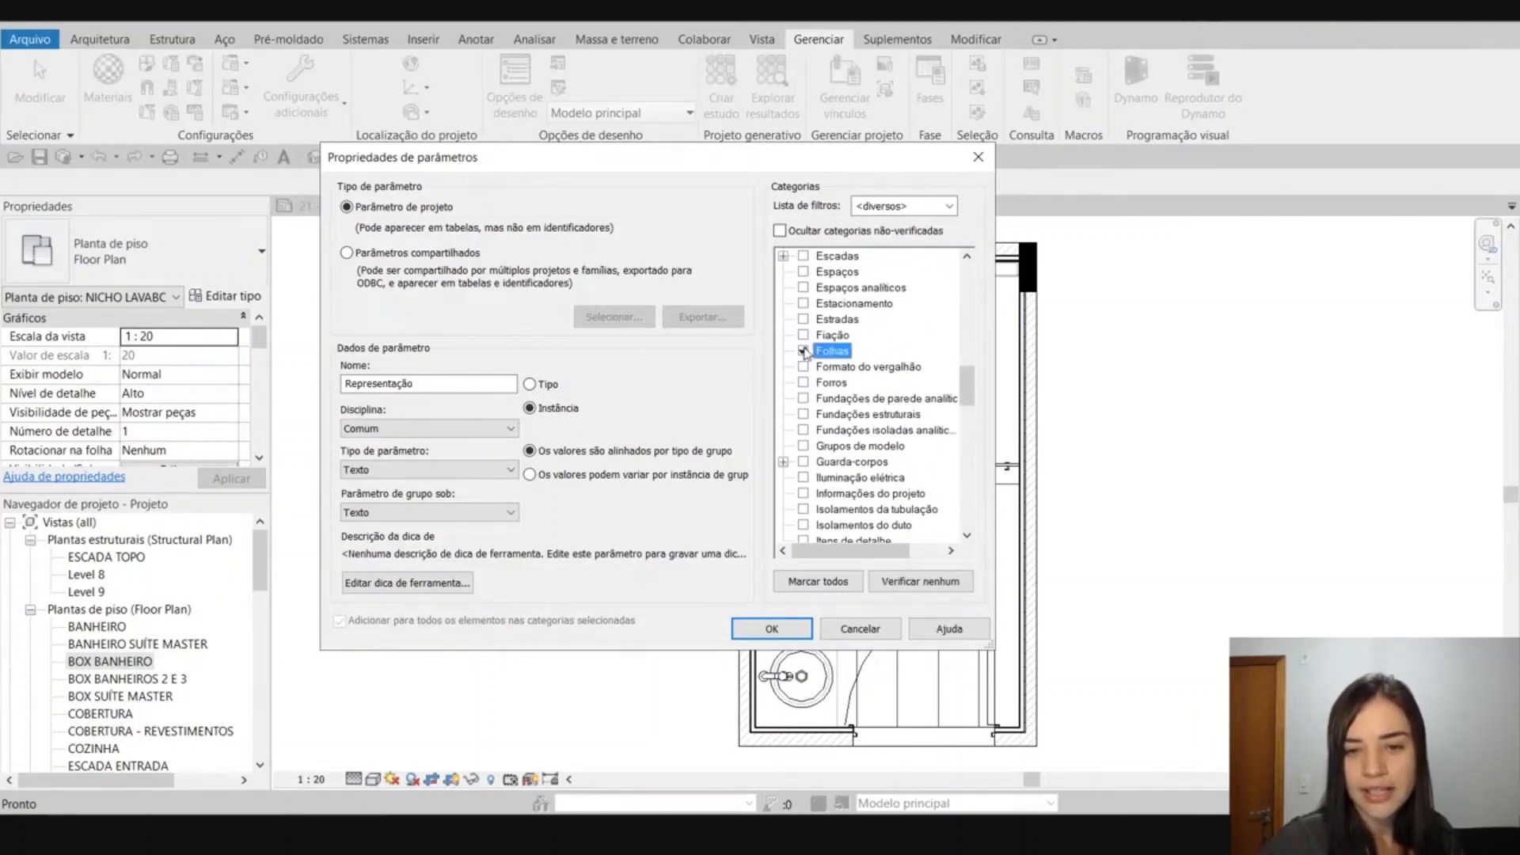
{"action": "left_click", "coordinate": [561, 414]}
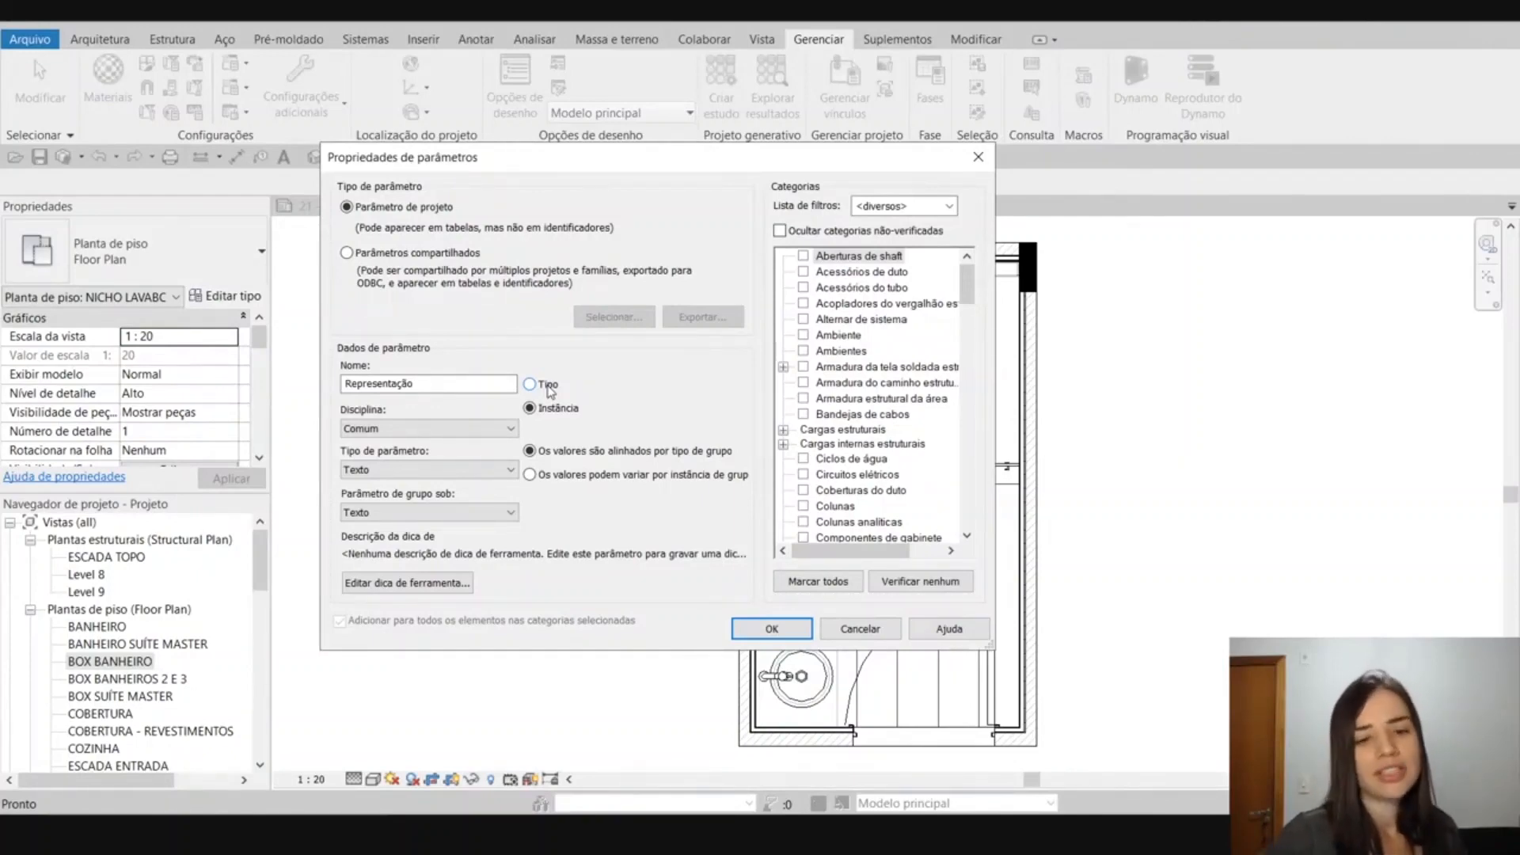
Switch the parameter to Tipo to examine which categories it offers, and return to Instância with Vistas checked.
{"action": "left_click", "coordinate": [547, 387]}
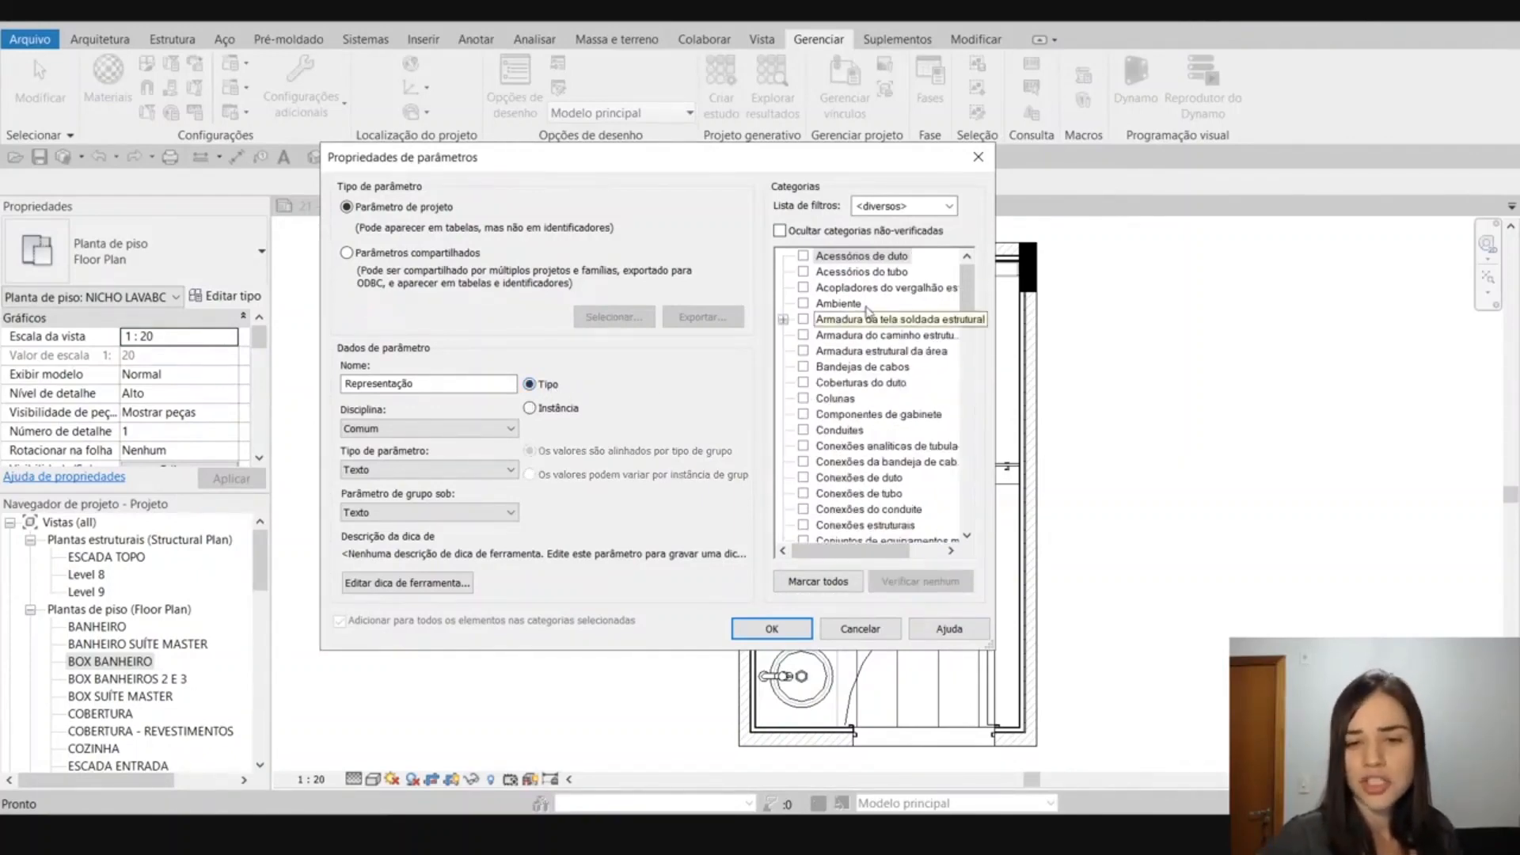
{"action": "left_click_drag", "start_coordinate": [973, 299], "coordinate": [977, 515]}
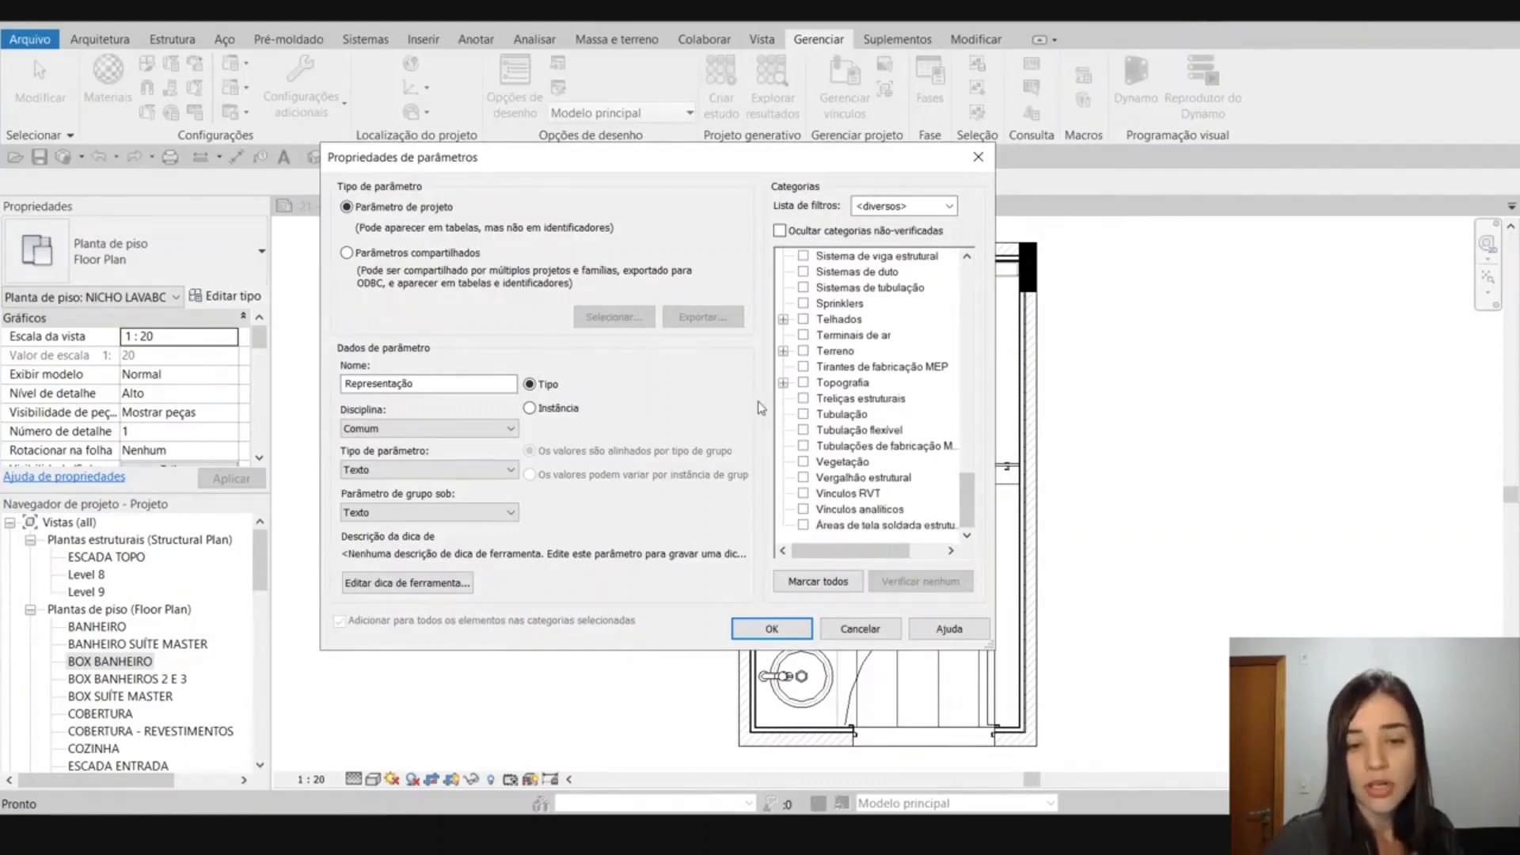
{"action": "left_click", "coordinate": [531, 408]}
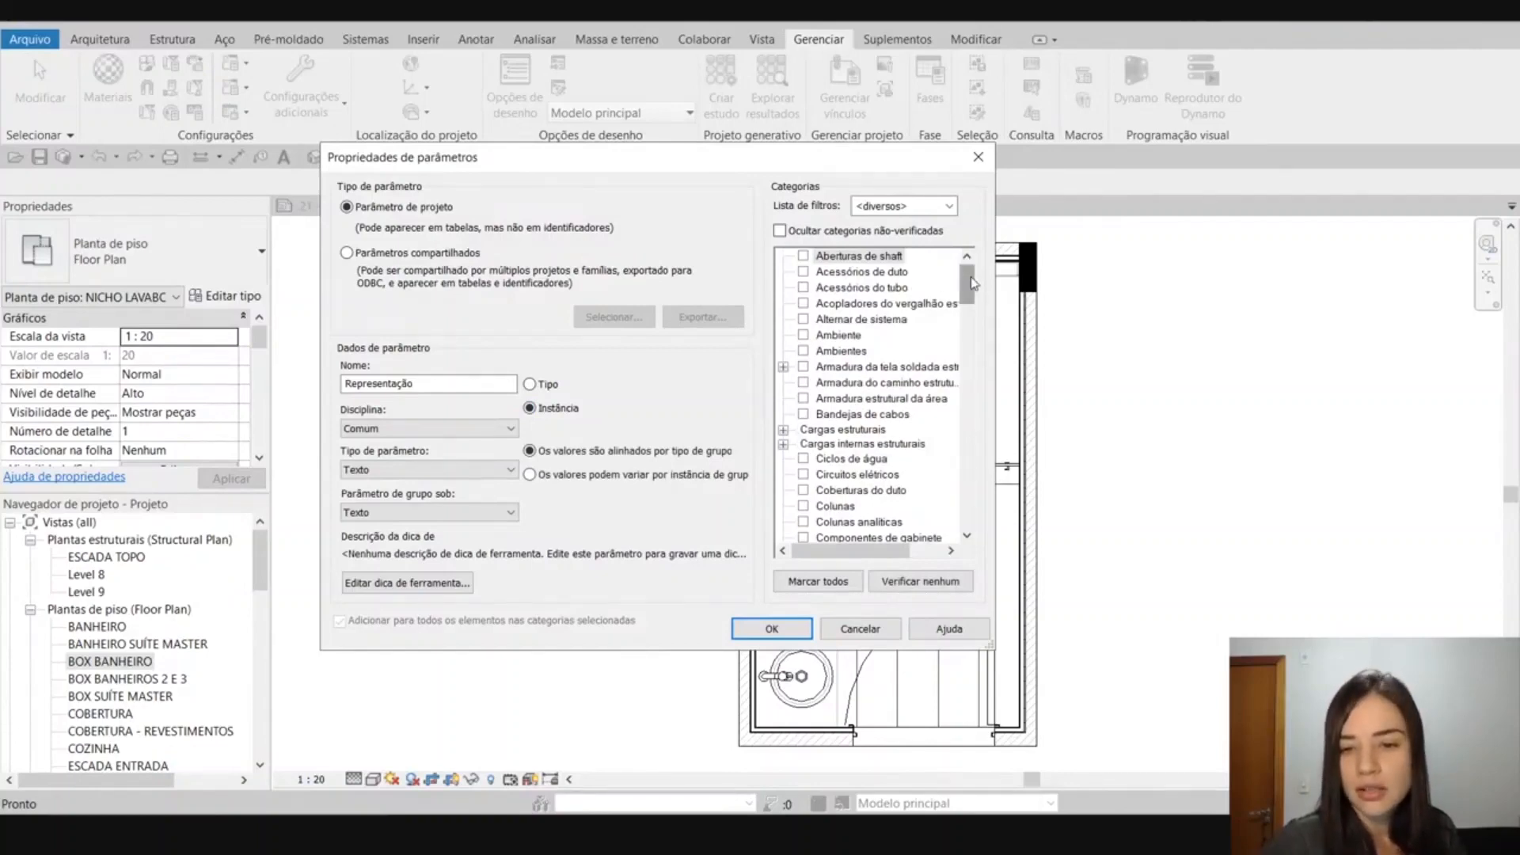
{"action": "left_click_drag", "start_coordinate": [974, 282], "coordinate": [969, 519]}
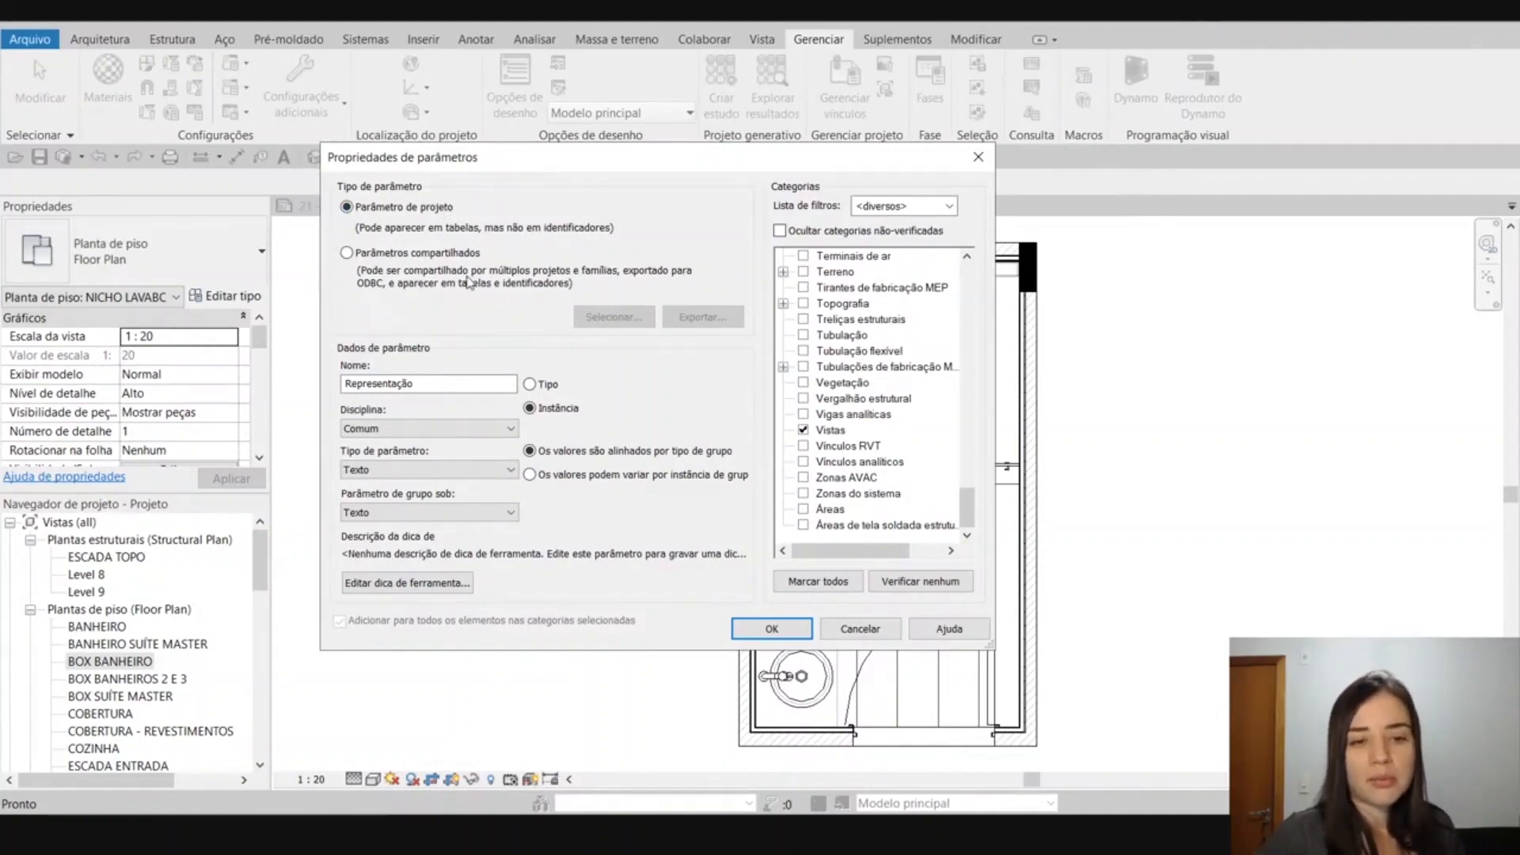
Review the parameter's name and the available parameter types, accept the new parameter and close the project parameters.
{"action": "left_click_drag", "start_coordinate": [422, 384], "coordinate": [345, 384]}
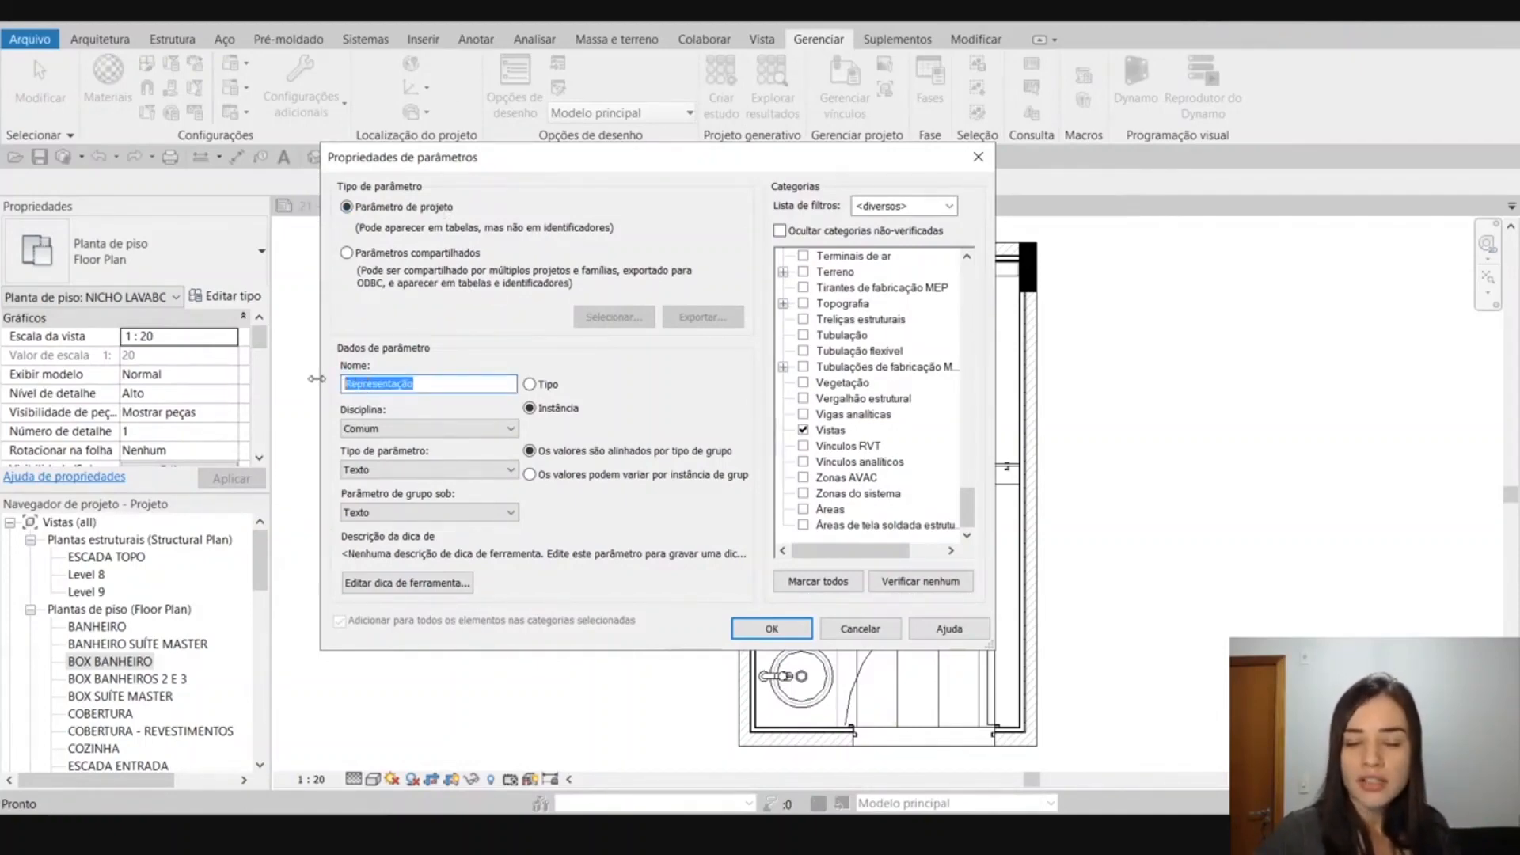
{"action": "left_click", "coordinate": [426, 471]}
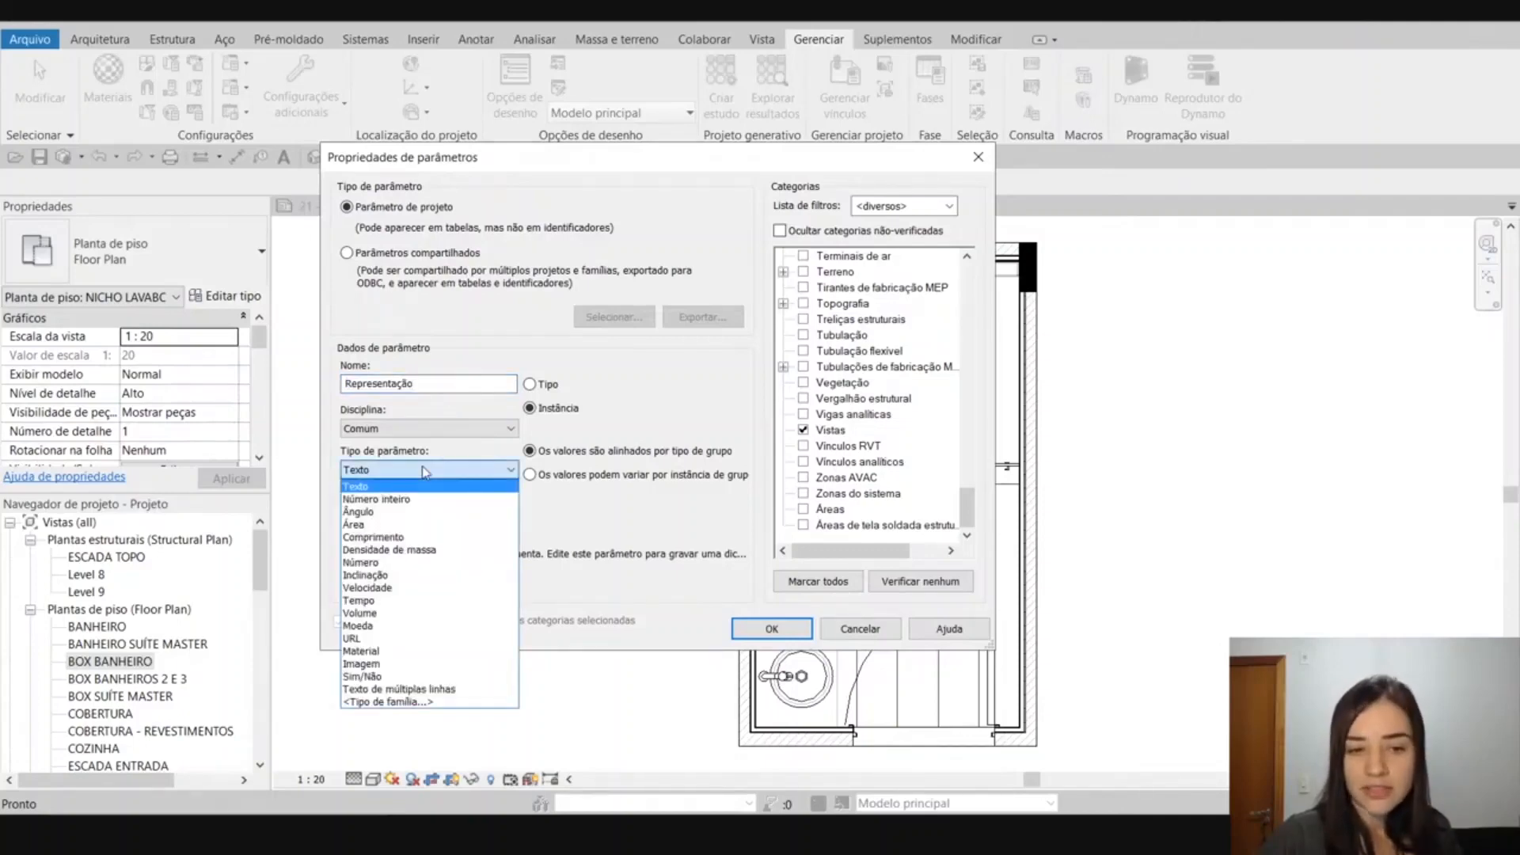
{"action": "left_click", "coordinate": [425, 472]}
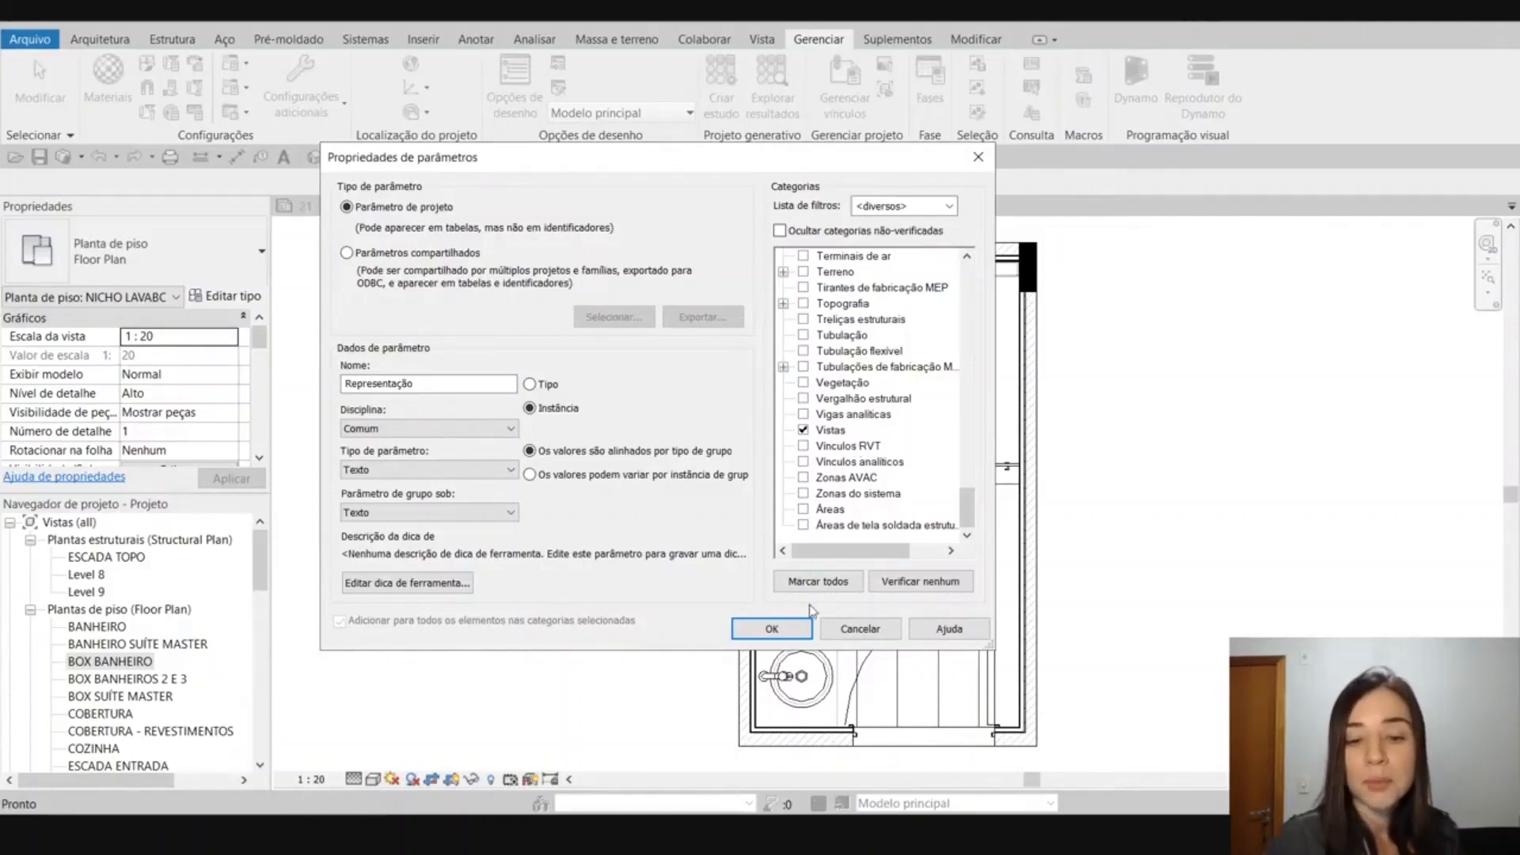
{"action": "left_click", "coordinate": [798, 631]}
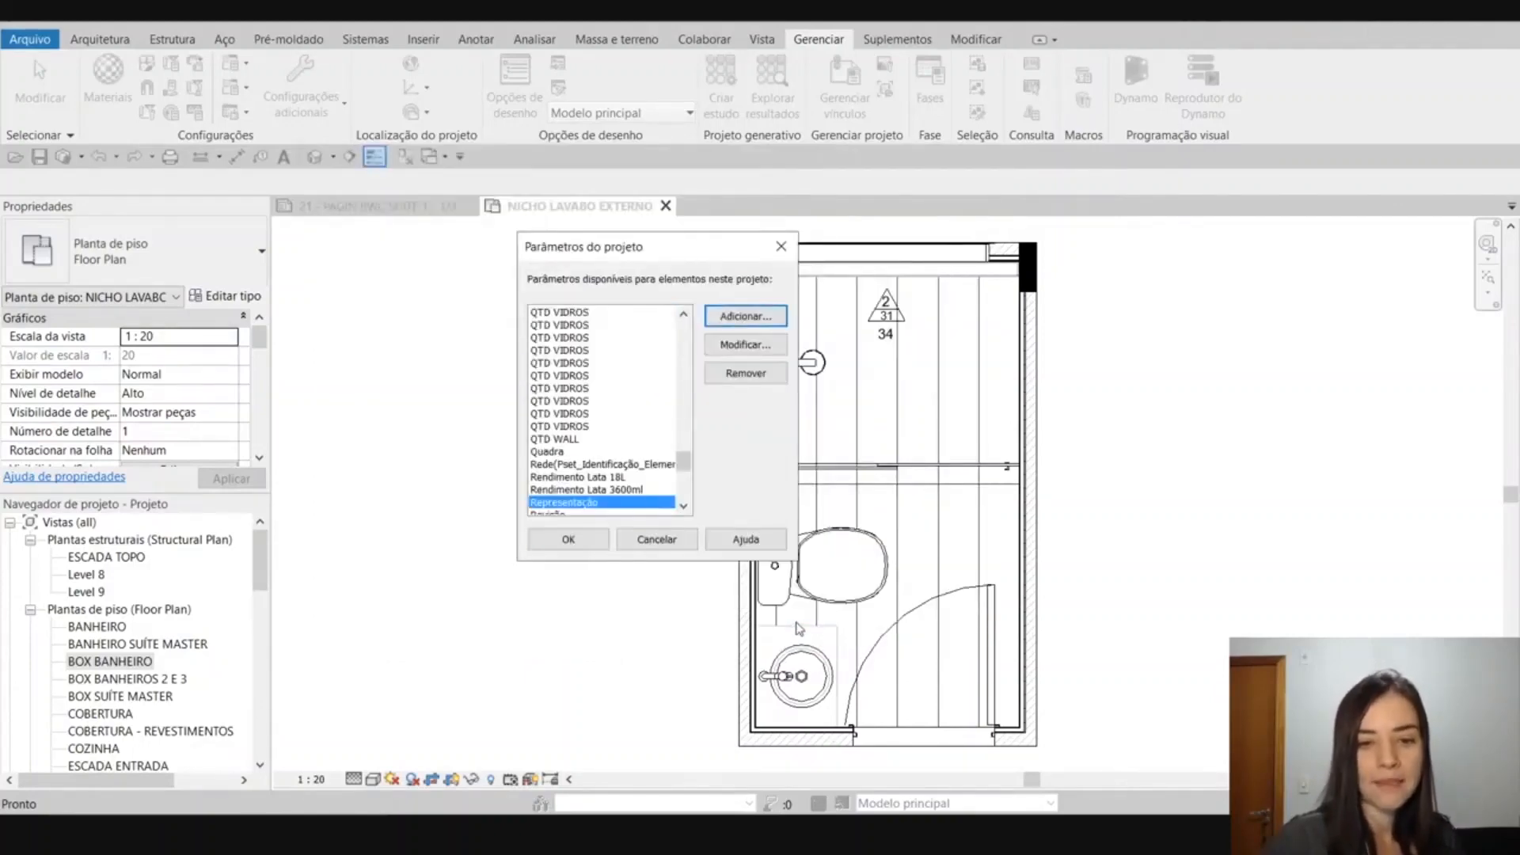
{"action": "scroll", "coordinate": [665, 444], "scroll_direction": "down", "scroll_amount": 3}
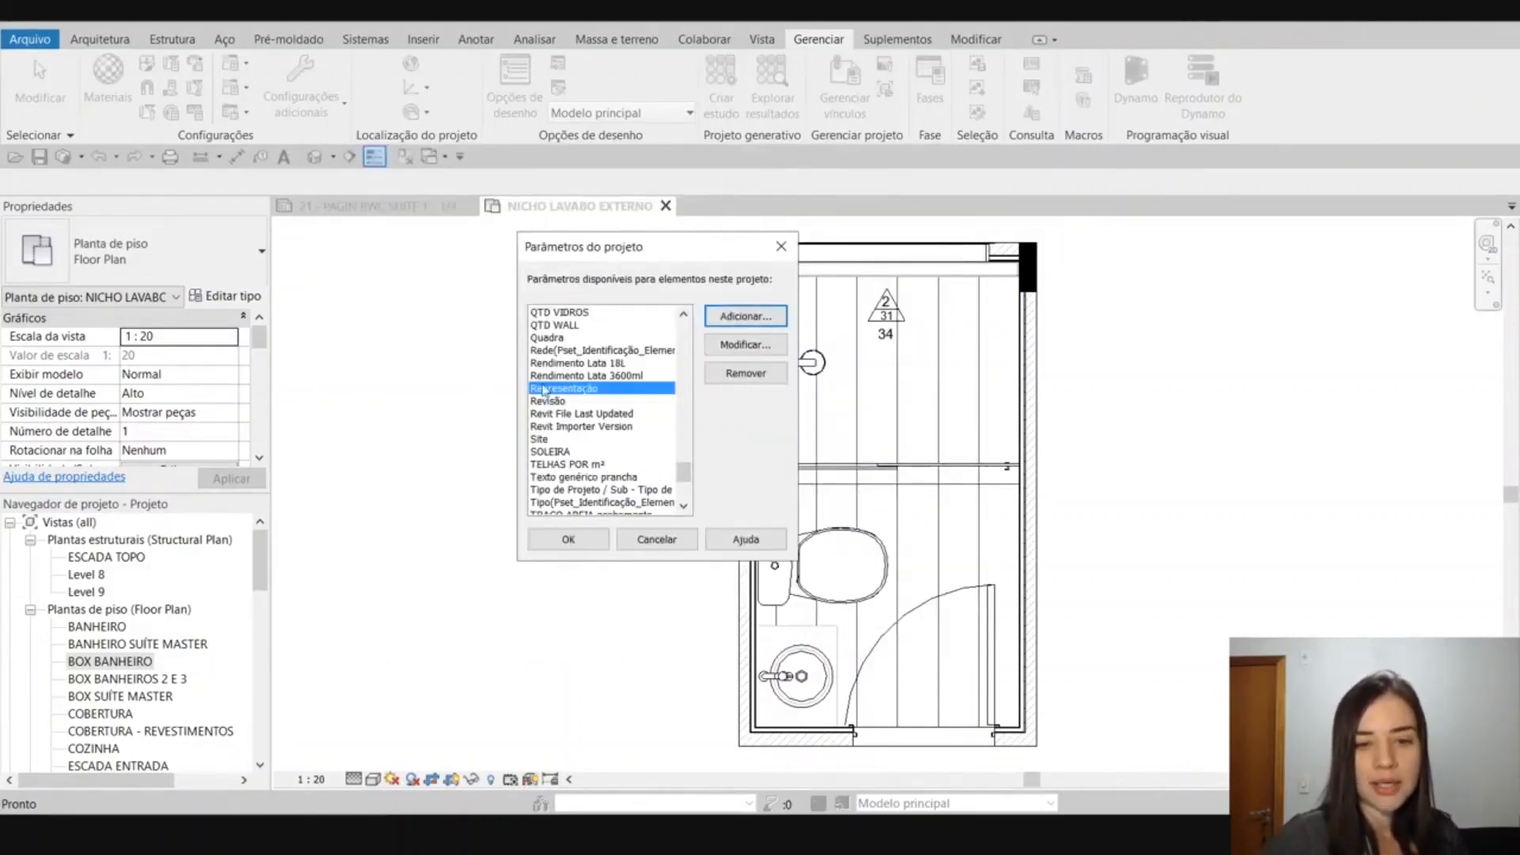
{"action": "left_click", "coordinate": [567, 544]}
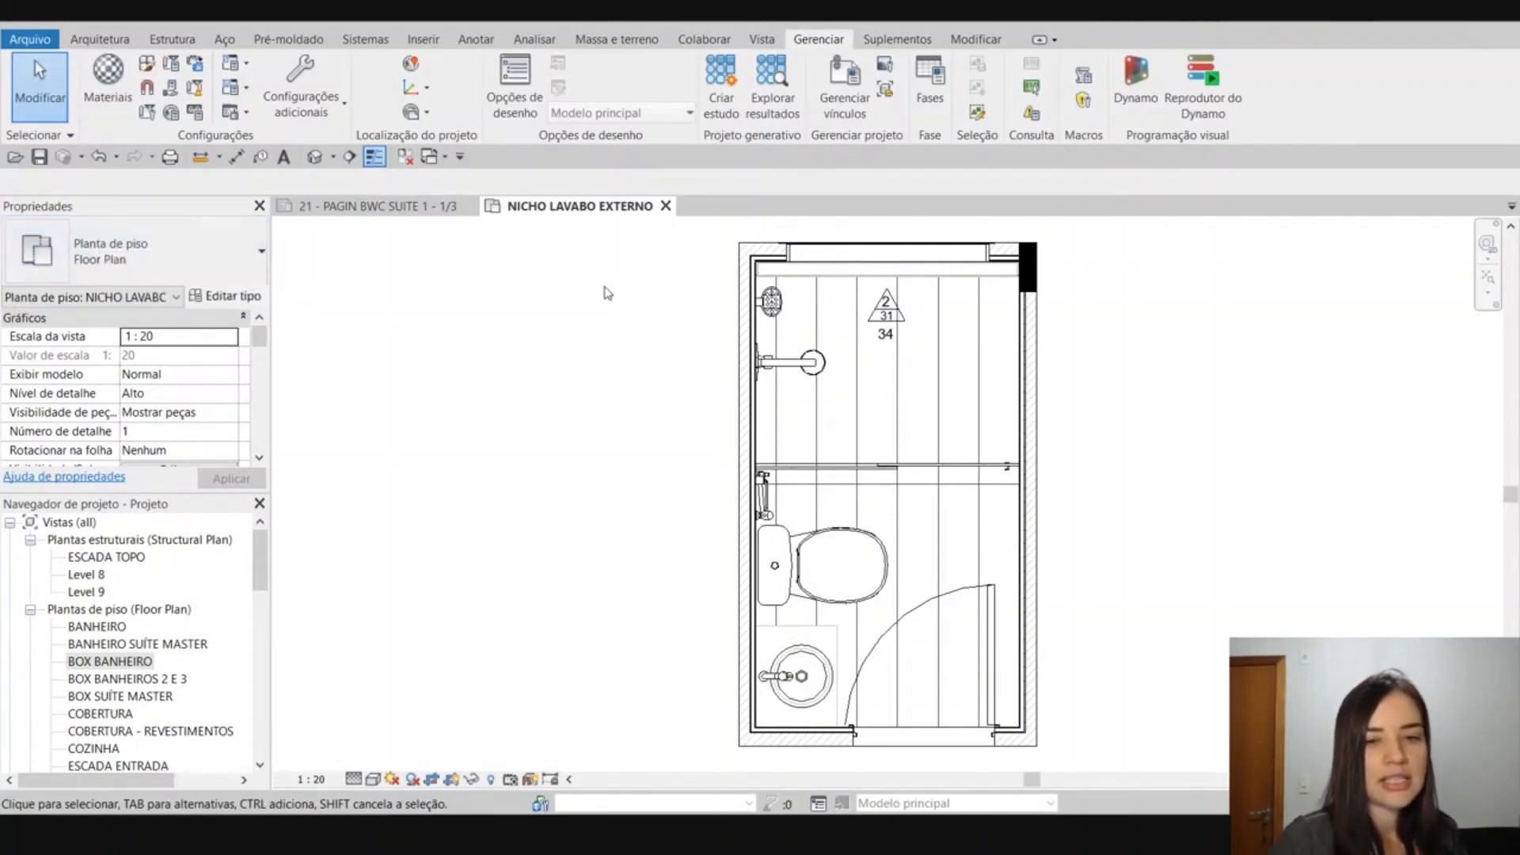
Try entering the sample text gfdgdf as the Representação value in the floor plan's properties.
{"action": "scroll", "coordinate": [168, 390], "scroll_direction": "down", "scroll_amount": 5}
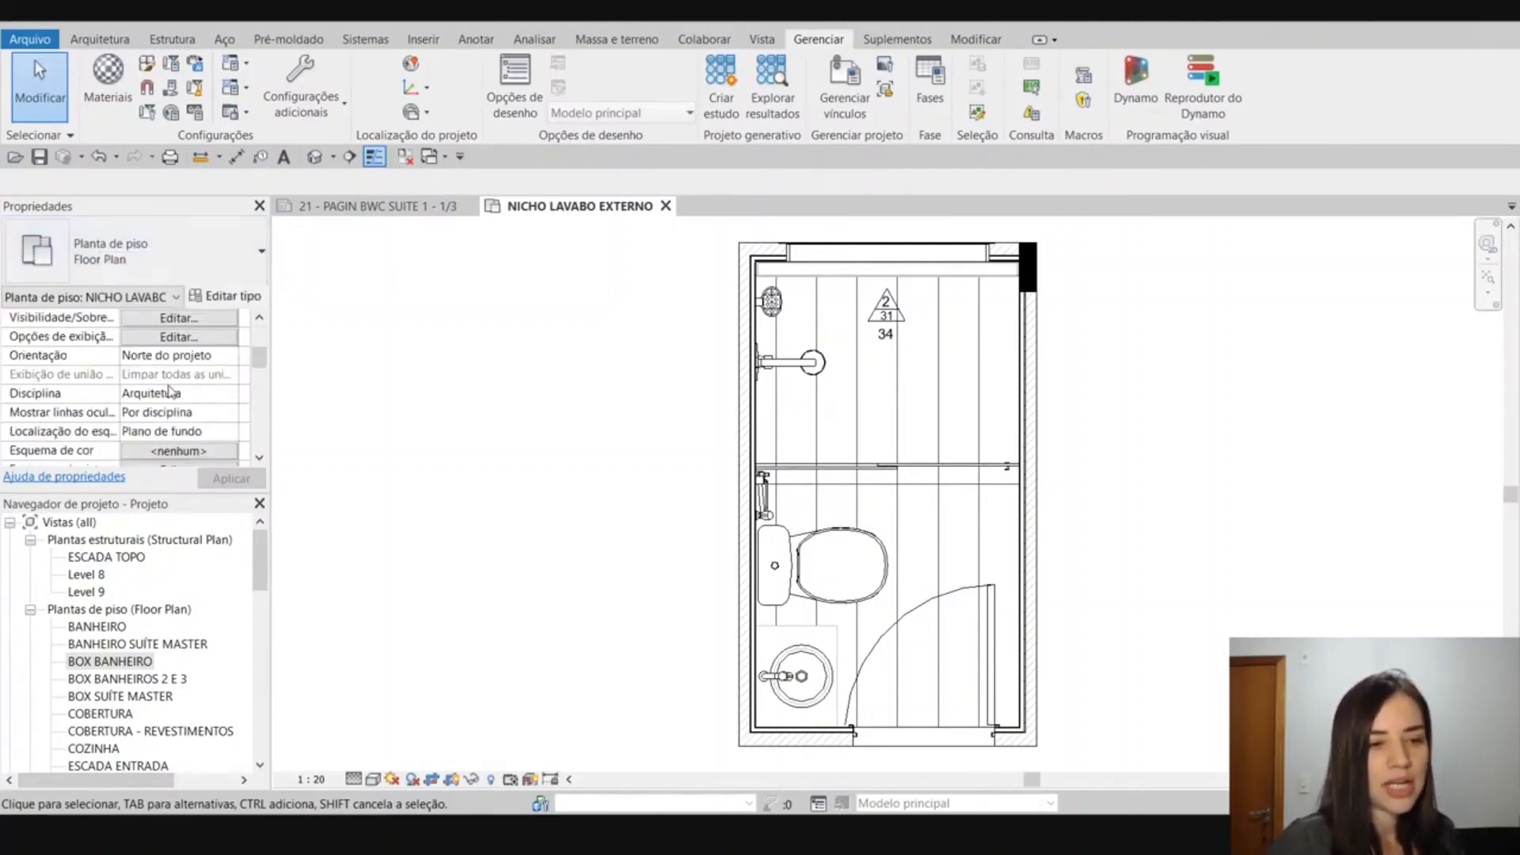
{"action": "scroll", "coordinate": [169, 390], "scroll_direction": "down", "scroll_amount": 6}
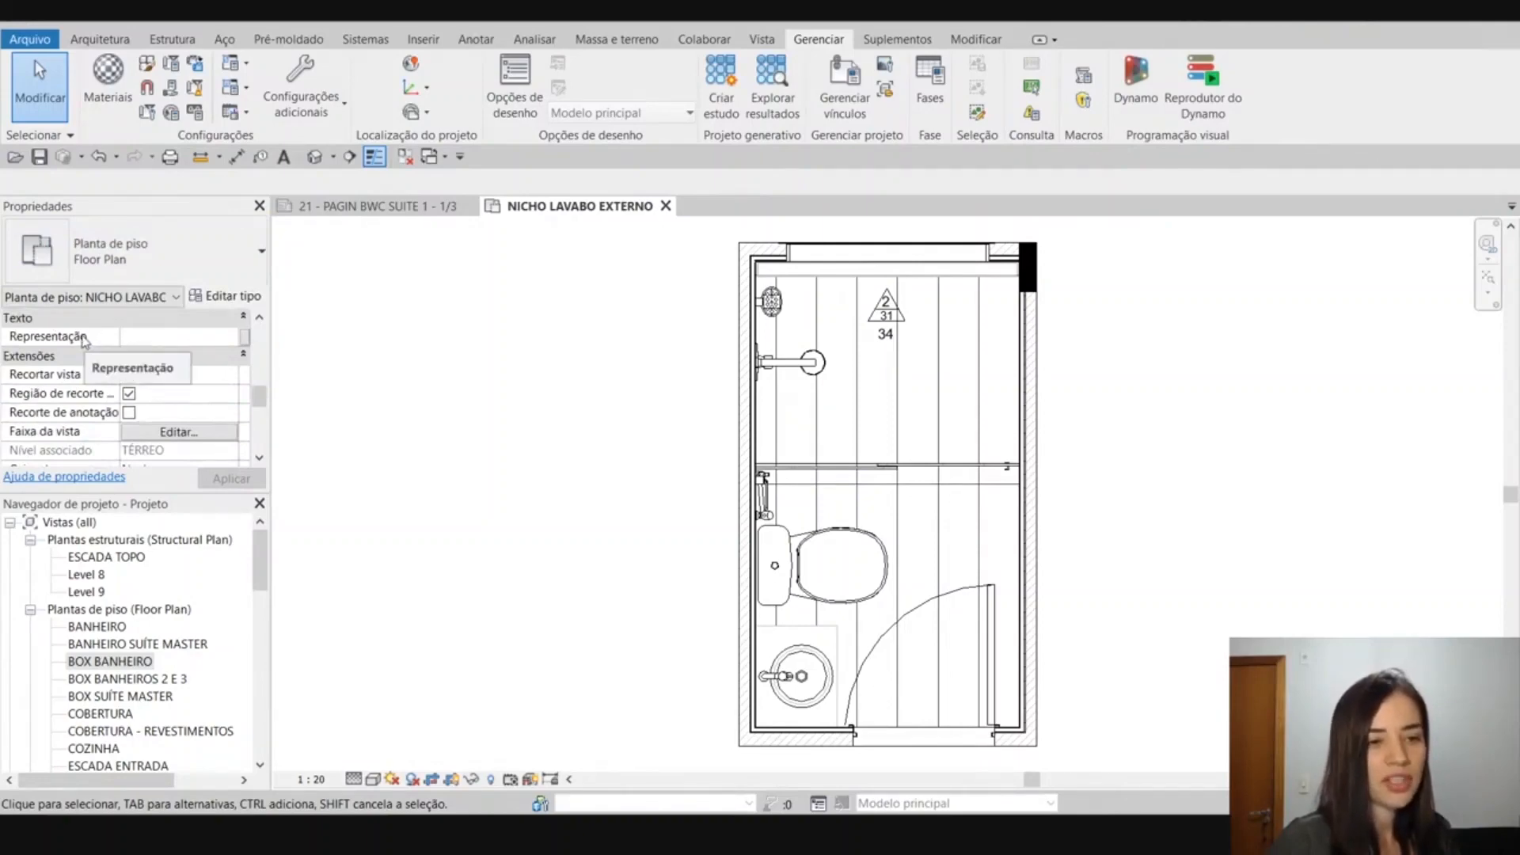
{"action": "left_click", "coordinate": [142, 338]}
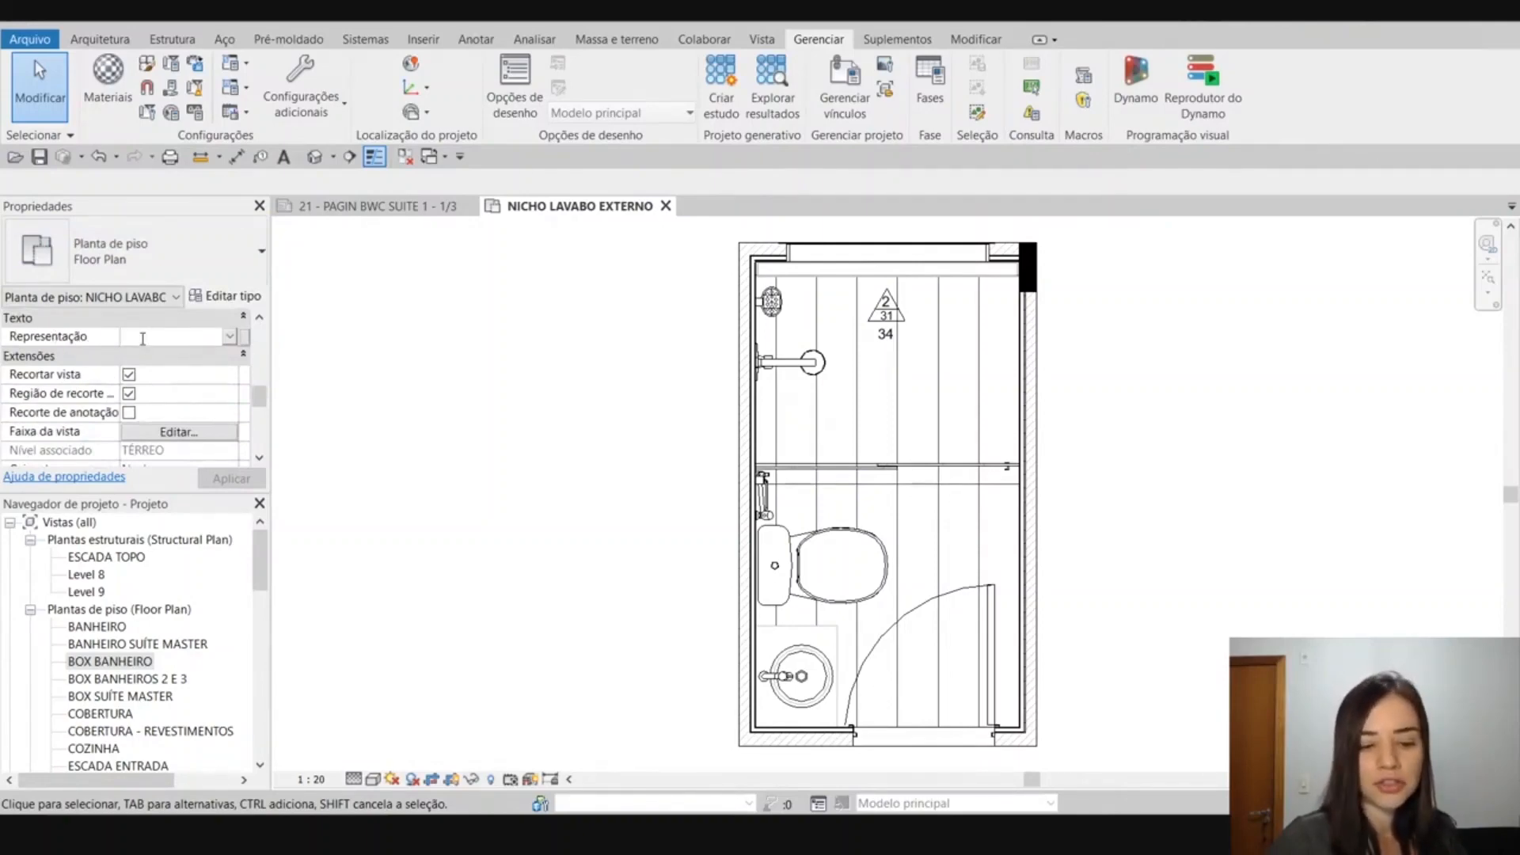
{"action": "type", "text": "gfdgdf"}
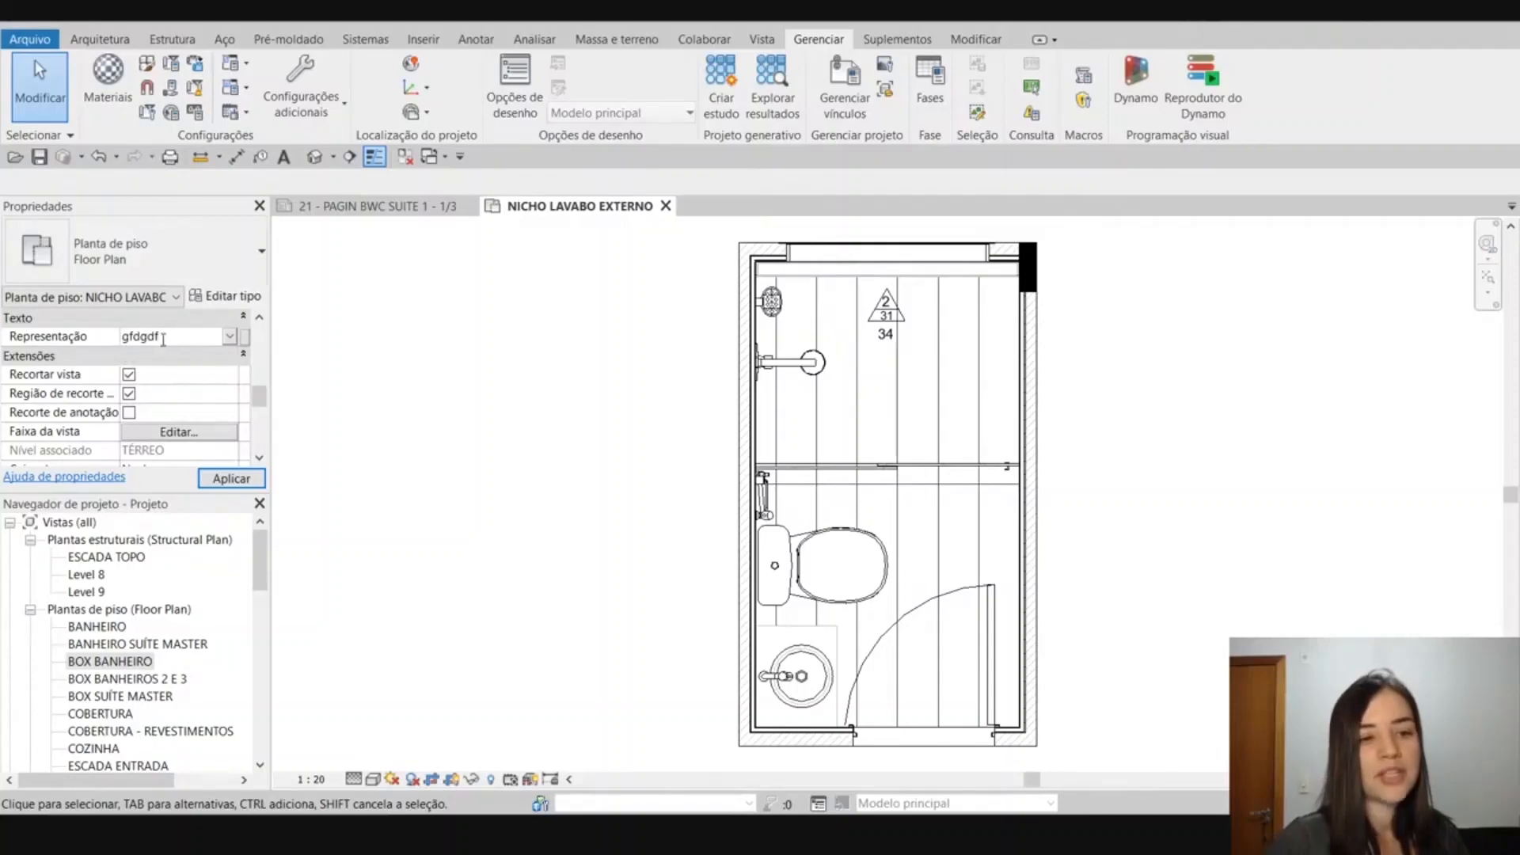
{"action": "left_click_drag", "start_coordinate": [163, 339], "coordinate": [116, 340]}
{"action": "key", "text": "BackSpace"}
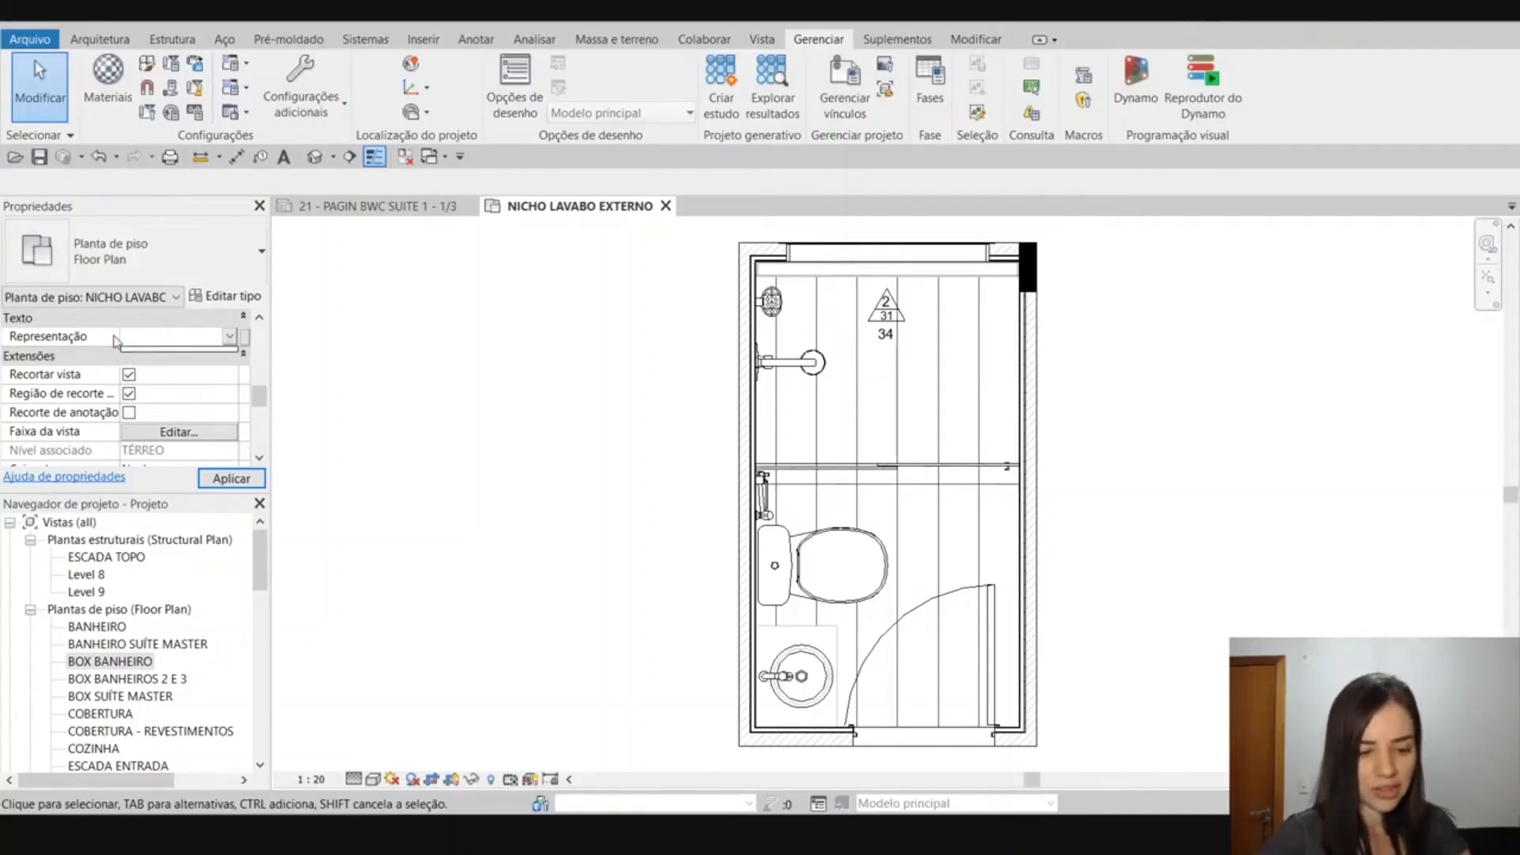
Set the Representação parameter of the floor plan NICHO LAVABO EXTERNO to Apresentação and apply it.
{"action": "type", "text": "Aprese"}
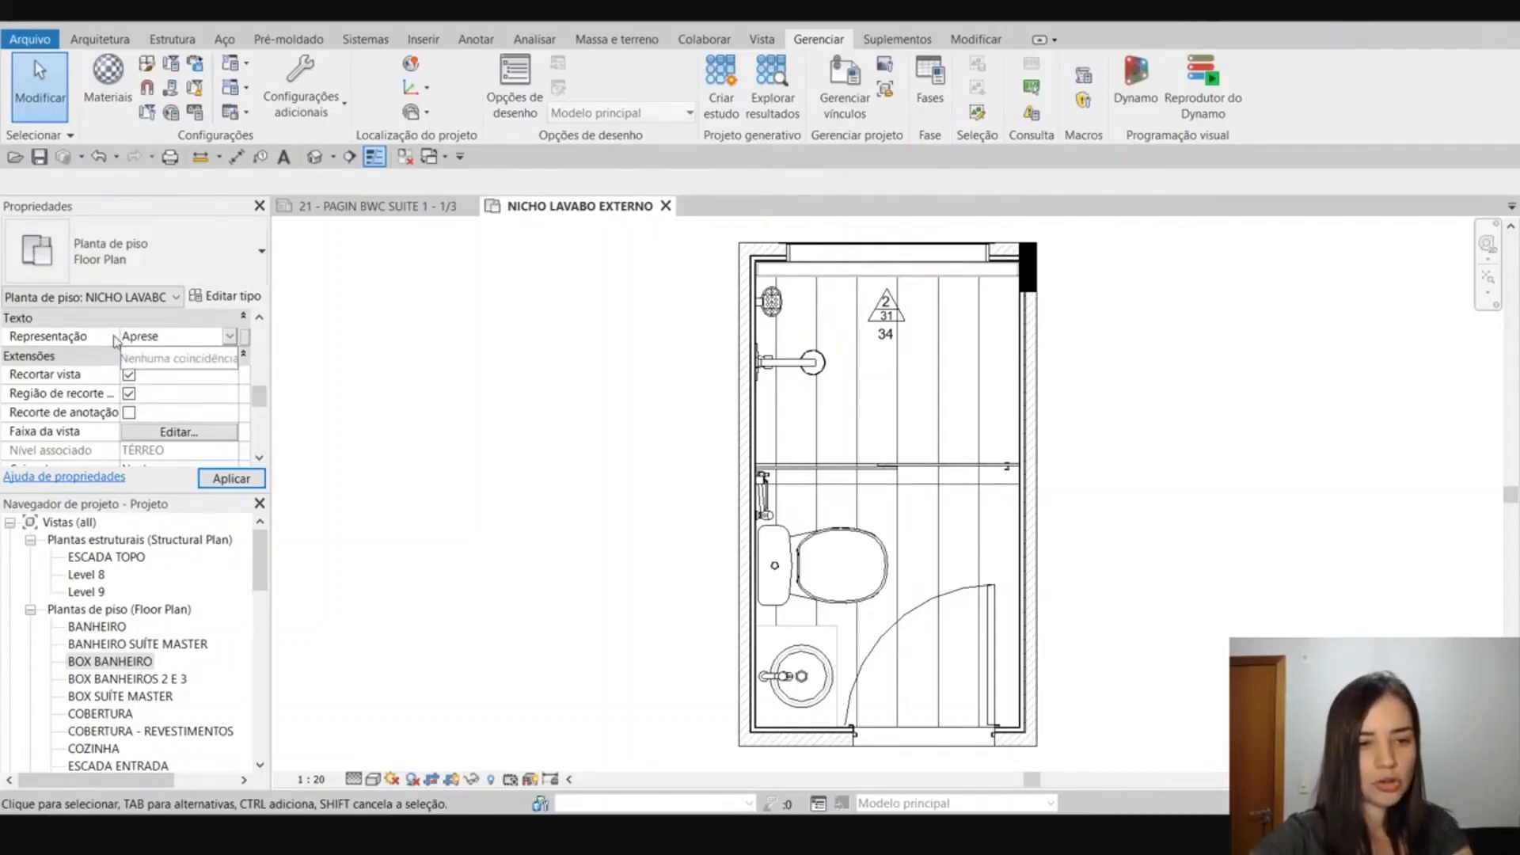
{"action": "type", "text": "ntação"}
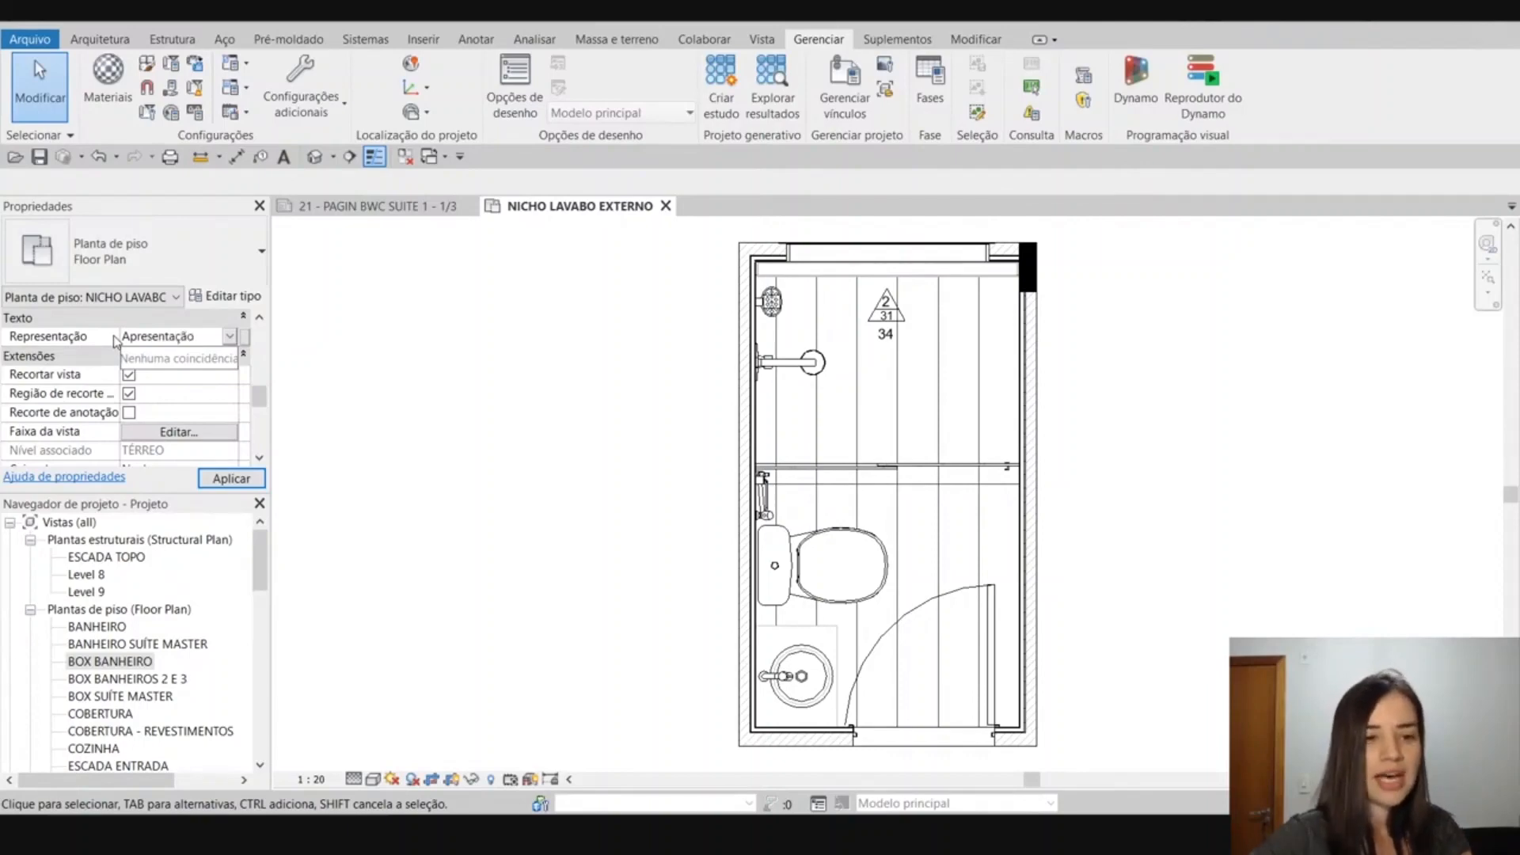
{"action": "key", "text": "Return"}
{"action": "left_click", "coordinate": [232, 479]}
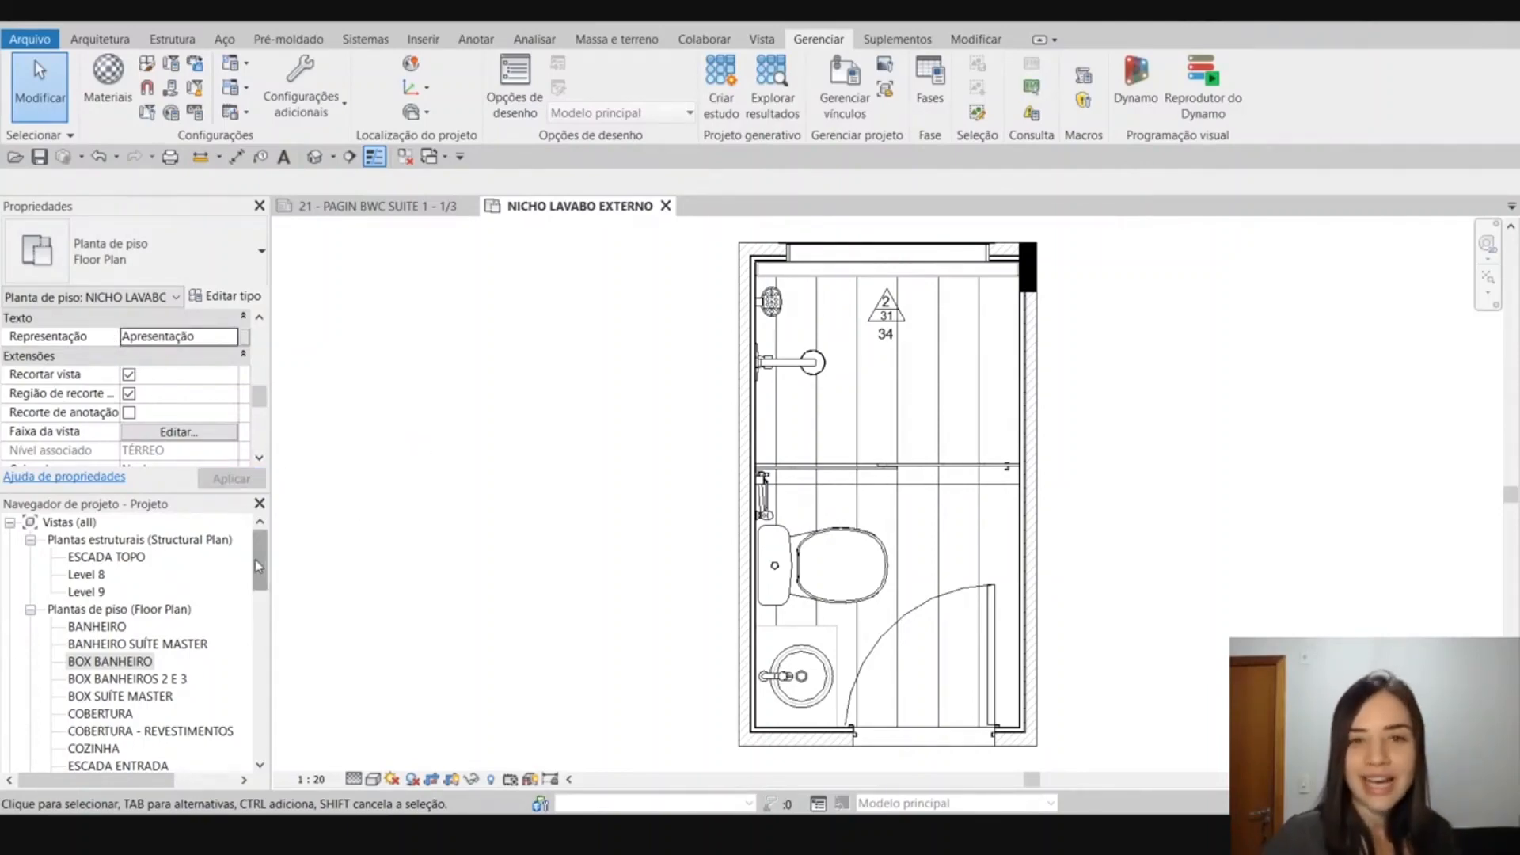
{"action": "left_click_drag", "start_coordinate": [258, 566], "coordinate": [291, 564]}
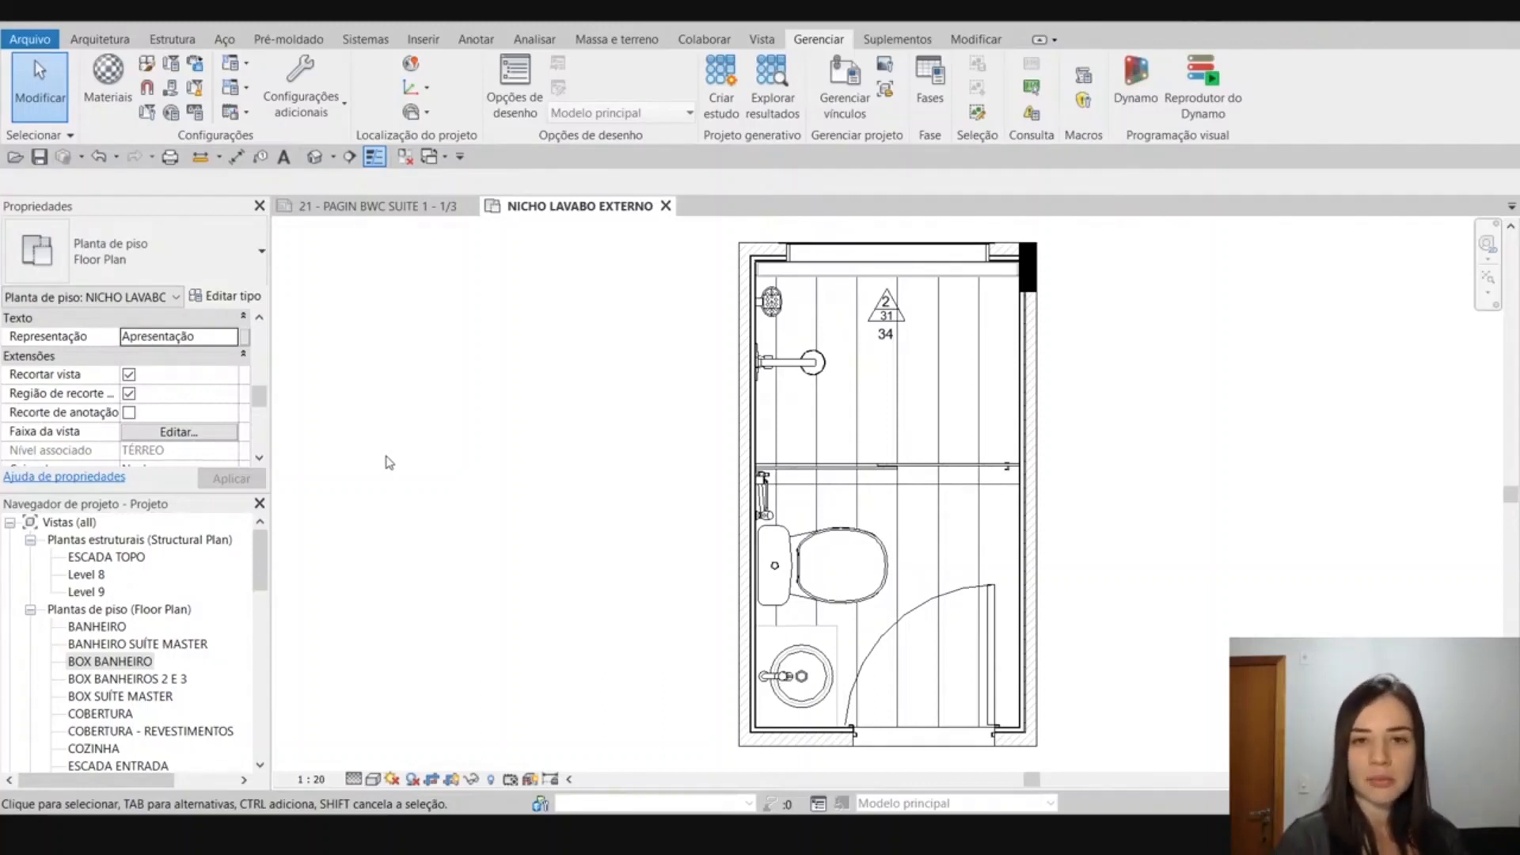
Open the browser organization for Vistas and look through its schemes all, Disciplina, Fase, Legenda and Não inserido em folhas.
{"action": "left_click", "coordinate": [60, 524]}
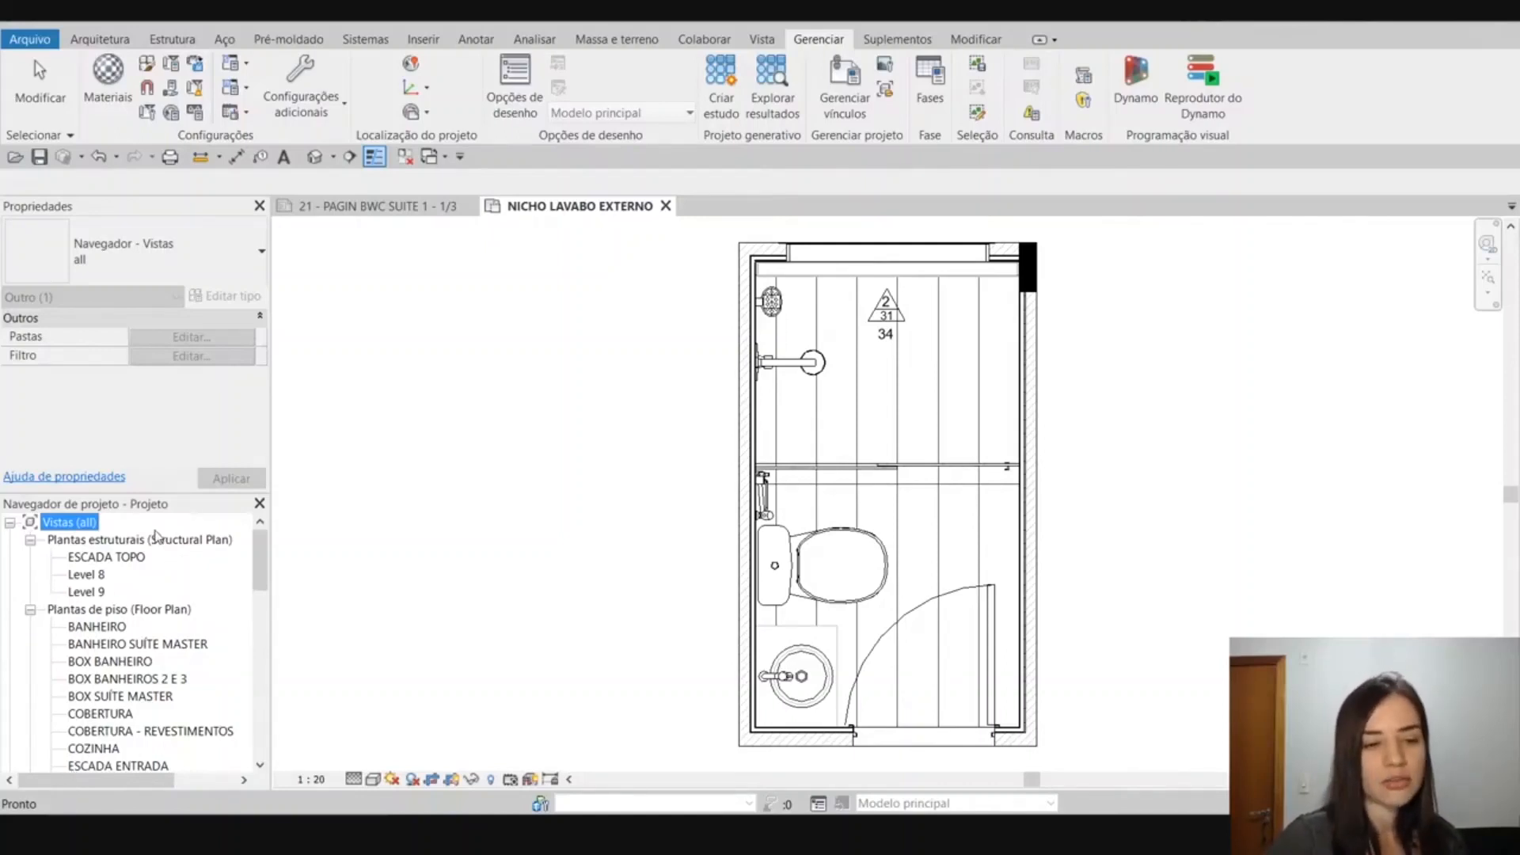
{"action": "right_click", "coordinate": [86, 527]}
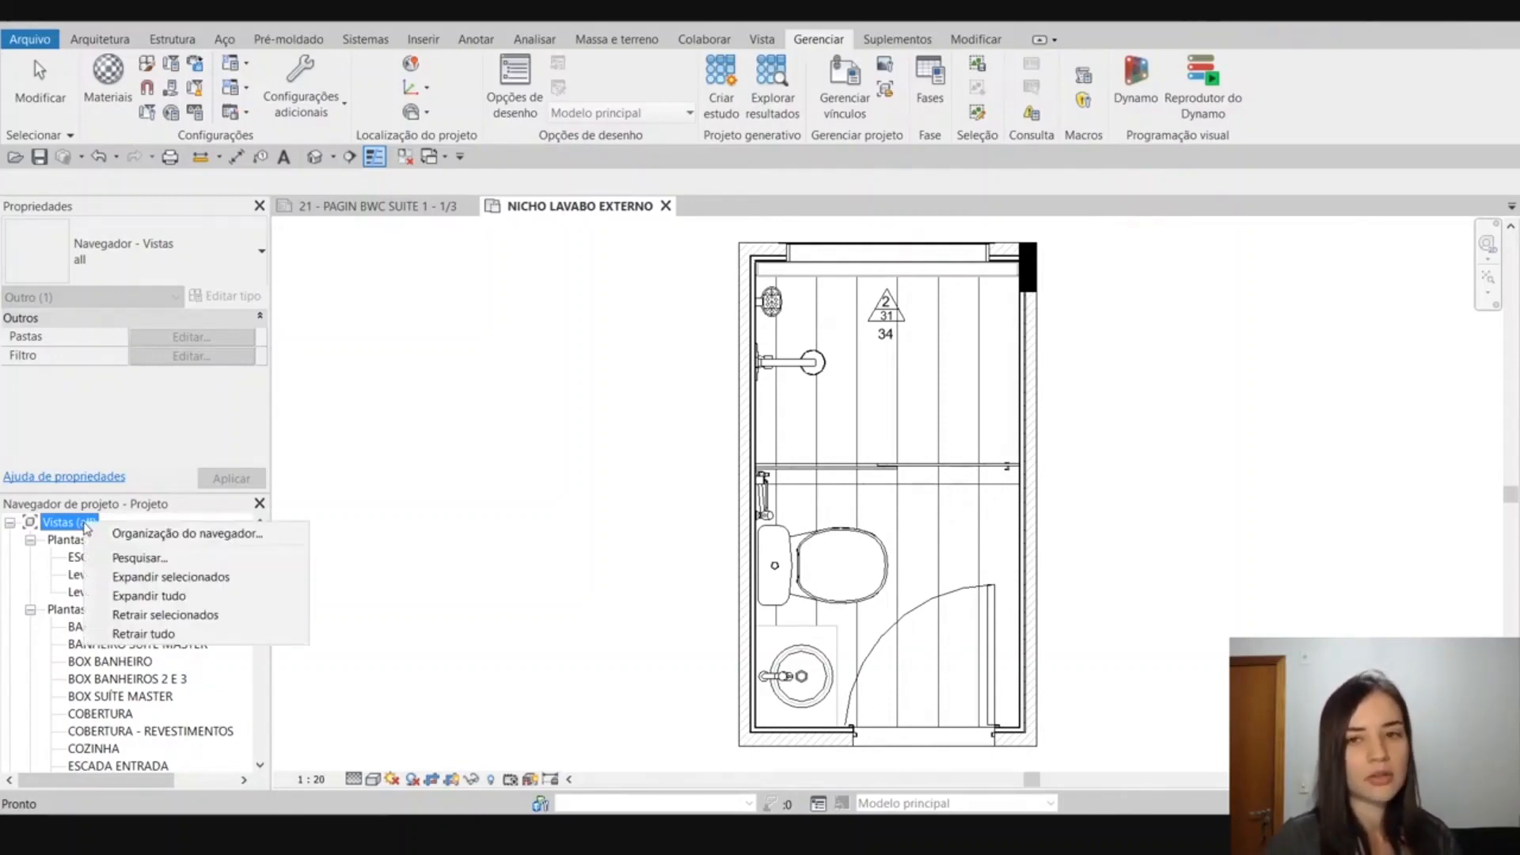
{"action": "left_click", "coordinate": [113, 535]}
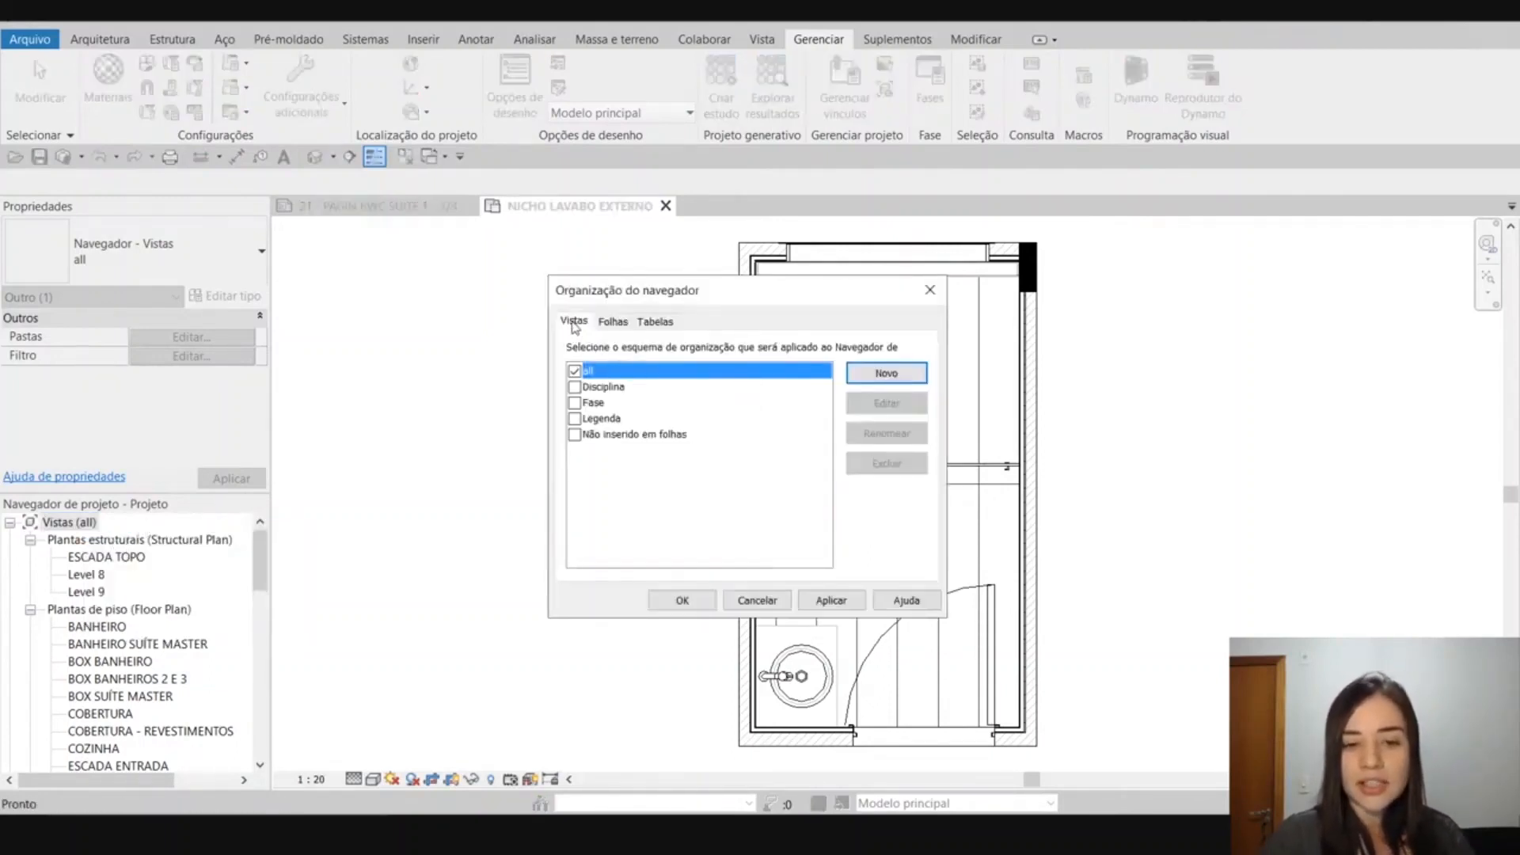
{"action": "left_click", "coordinate": [616, 388]}
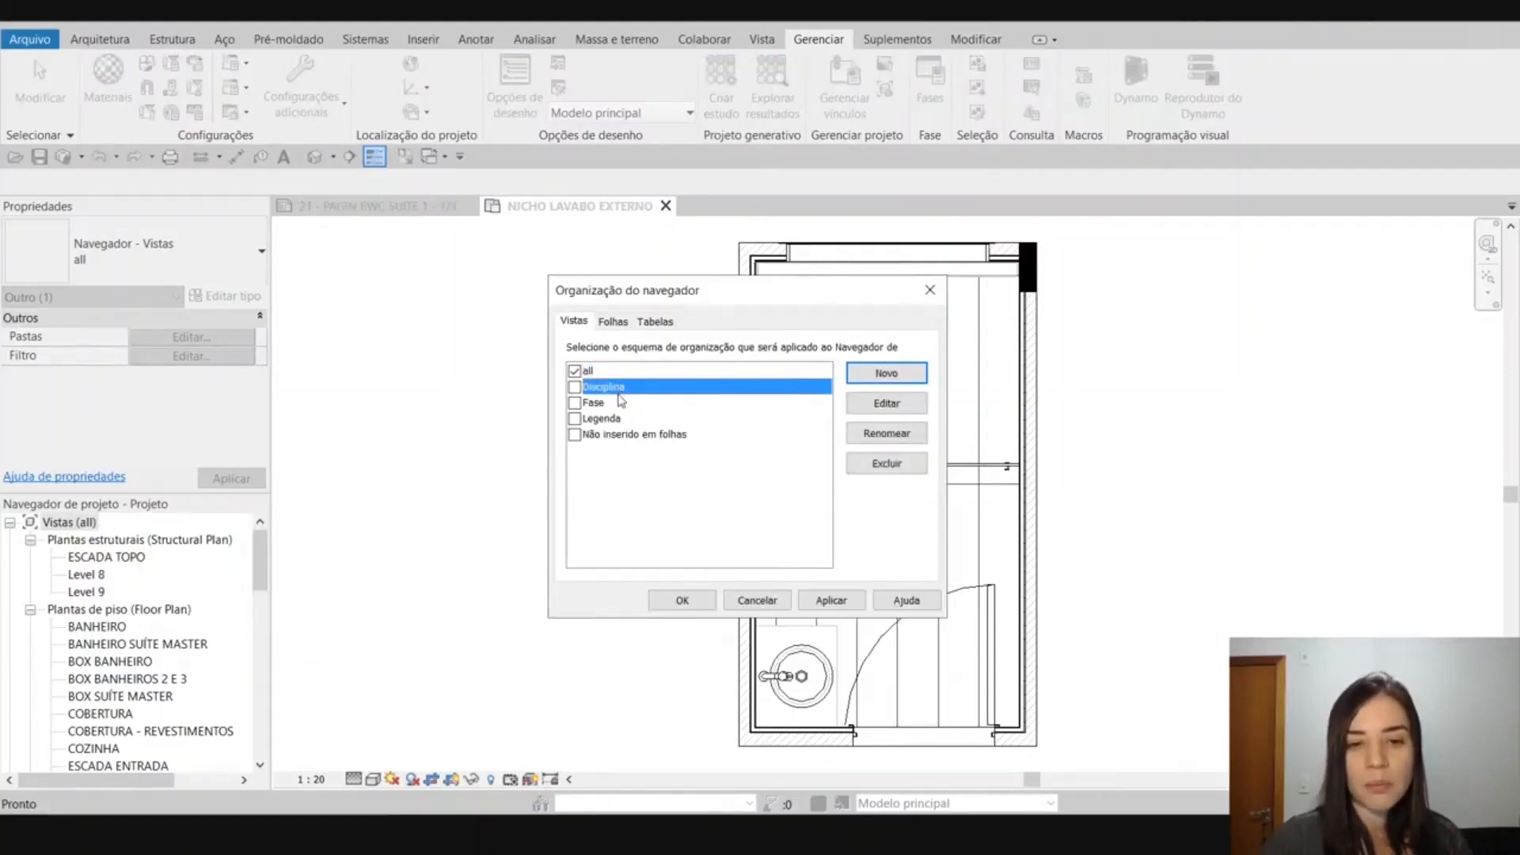
{"action": "left_click", "coordinate": [625, 404]}
{"action": "left_click", "coordinate": [645, 420]}
{"action": "left_click", "coordinate": [664, 437]}
{"action": "left_click", "coordinate": [660, 419]}
{"action": "left_click", "coordinate": [656, 404]}
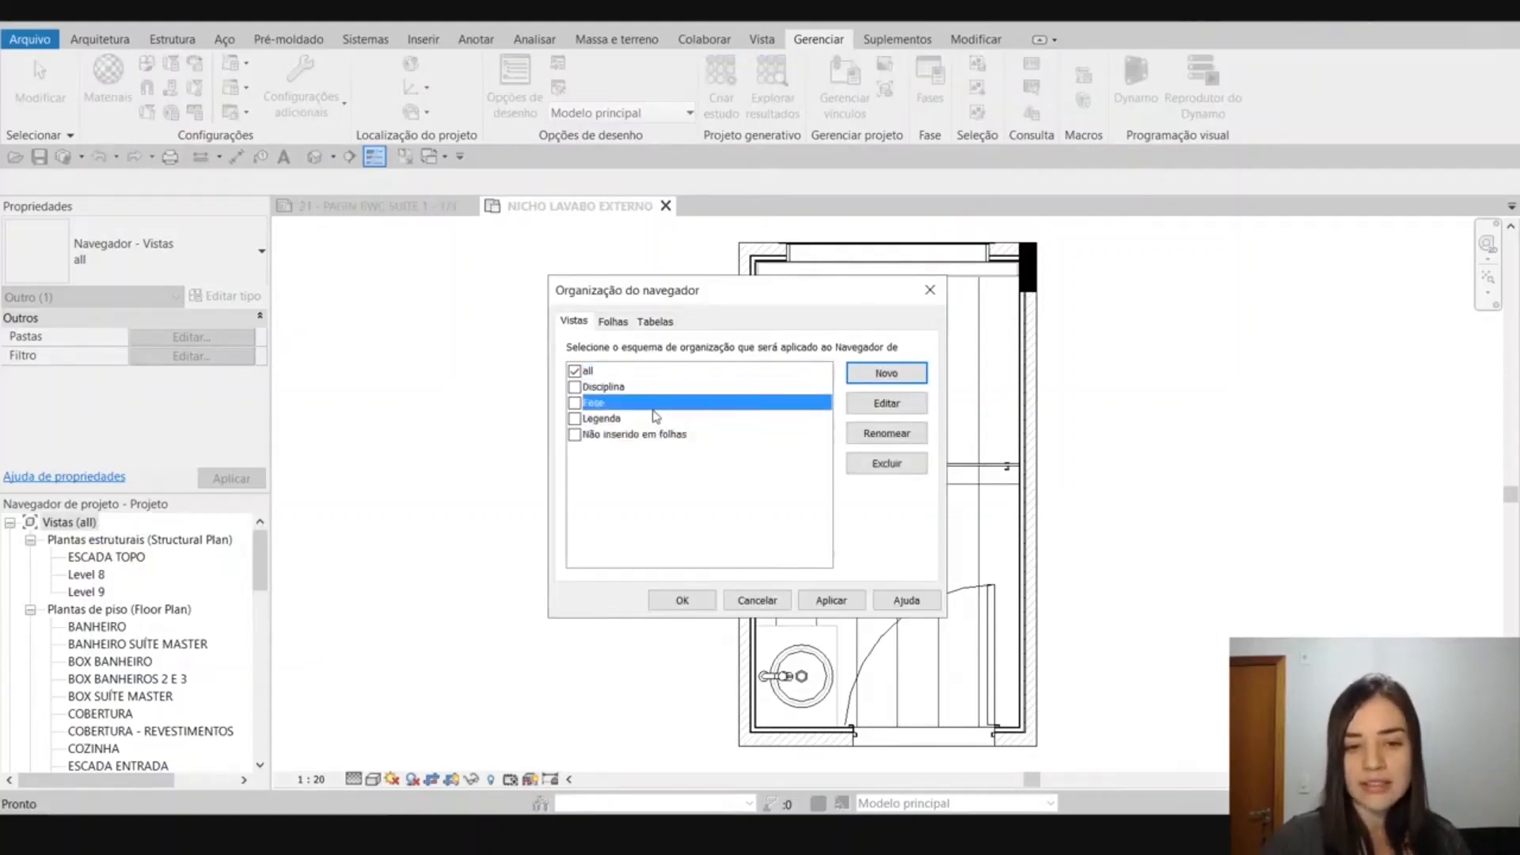
{"action": "left_click", "coordinate": [650, 388]}
{"action": "left_click", "coordinate": [645, 373]}
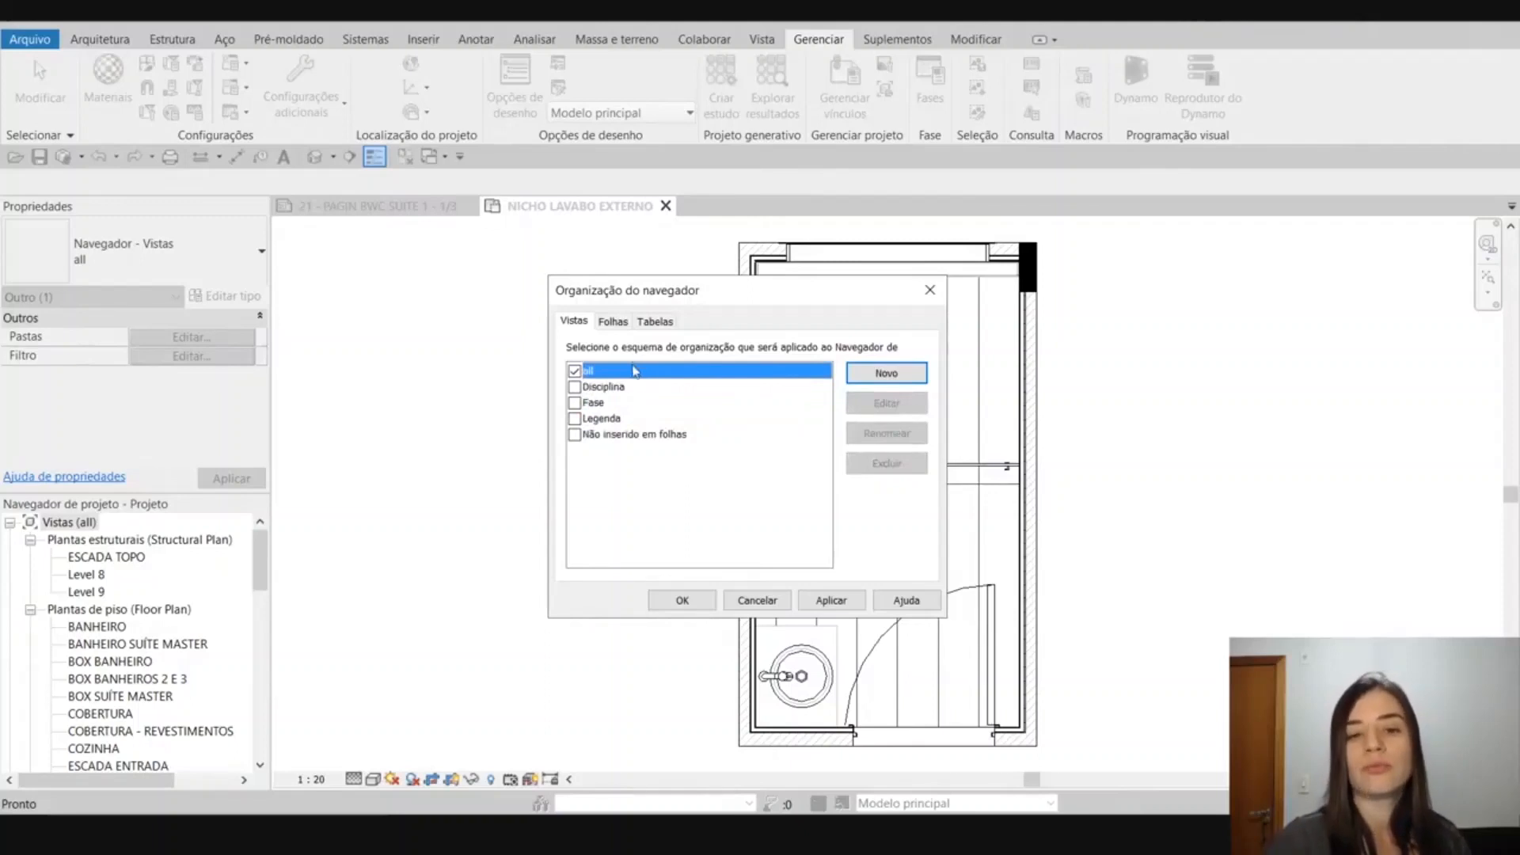
Create a new browser organization scheme for Vistas named Representação.
{"action": "left_click", "coordinate": [905, 382]}
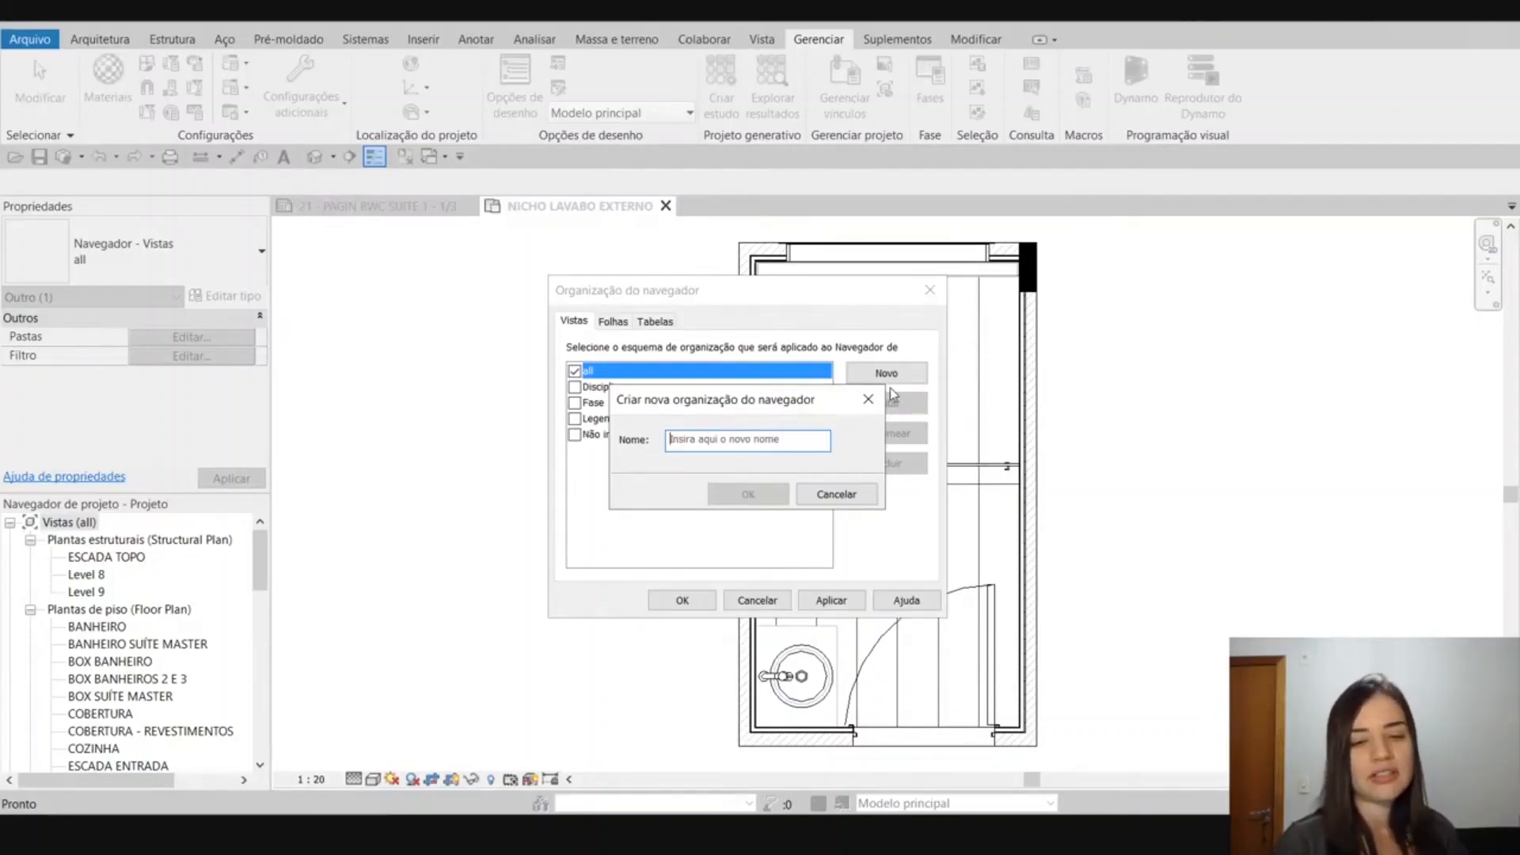
{"action": "type", "text": "Representação"}
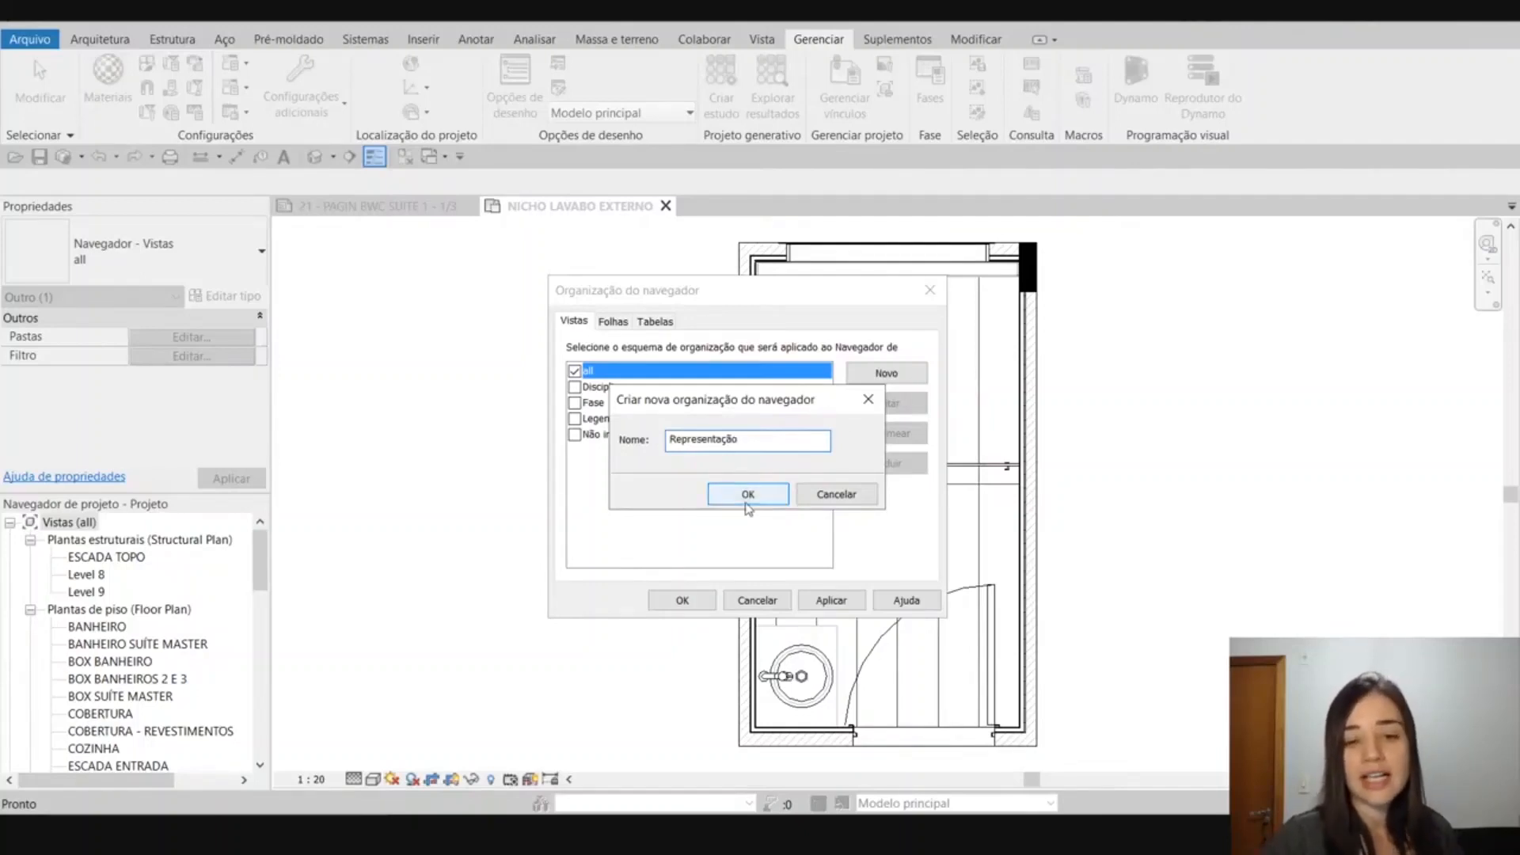
{"action": "left_click", "coordinate": [745, 500]}
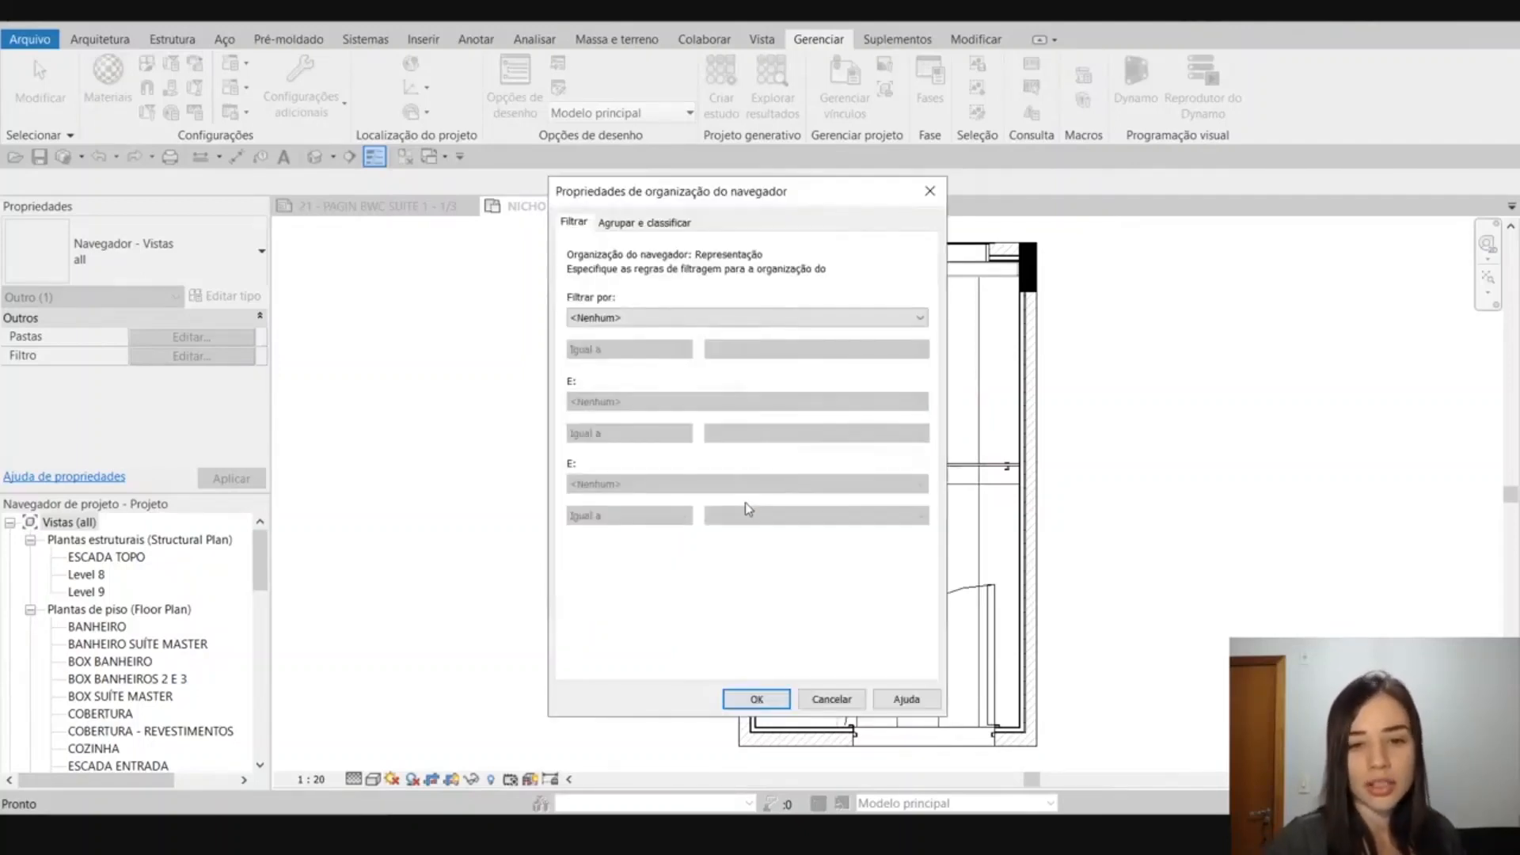
{"action": "left_click_drag", "start_coordinate": [810, 183], "coordinate": [1051, 217]}
{"action": "left_click", "coordinate": [1170, 215]}
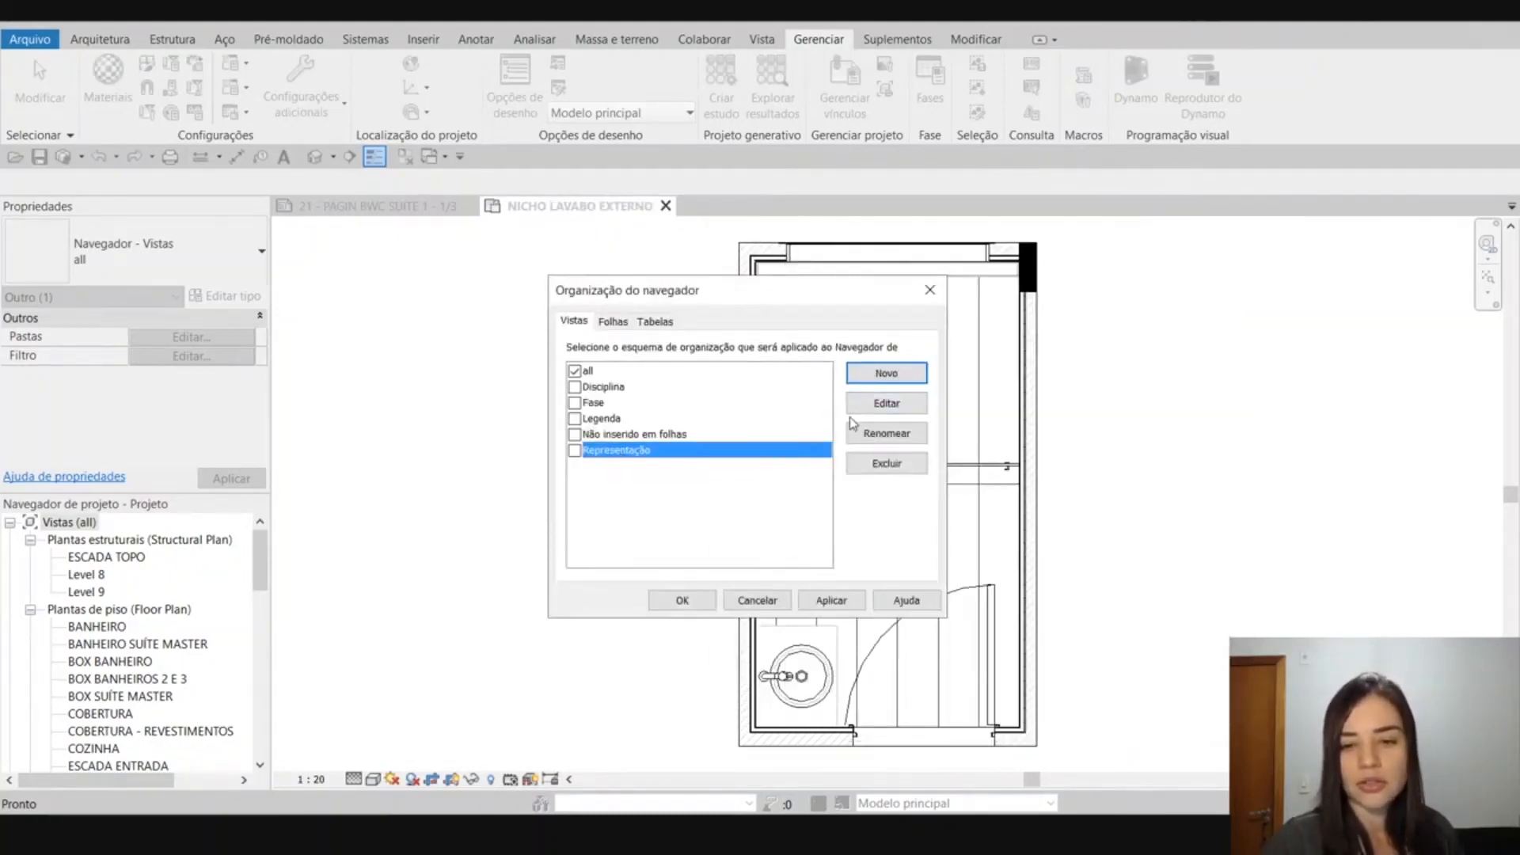
Group the Representação browser scheme by the Representação parameter using all characters and make it the active organization for Vistas.
{"action": "left_click", "coordinate": [880, 403]}
{"action": "left_click_drag", "start_coordinate": [923, 215], "coordinate": [692, 150]}
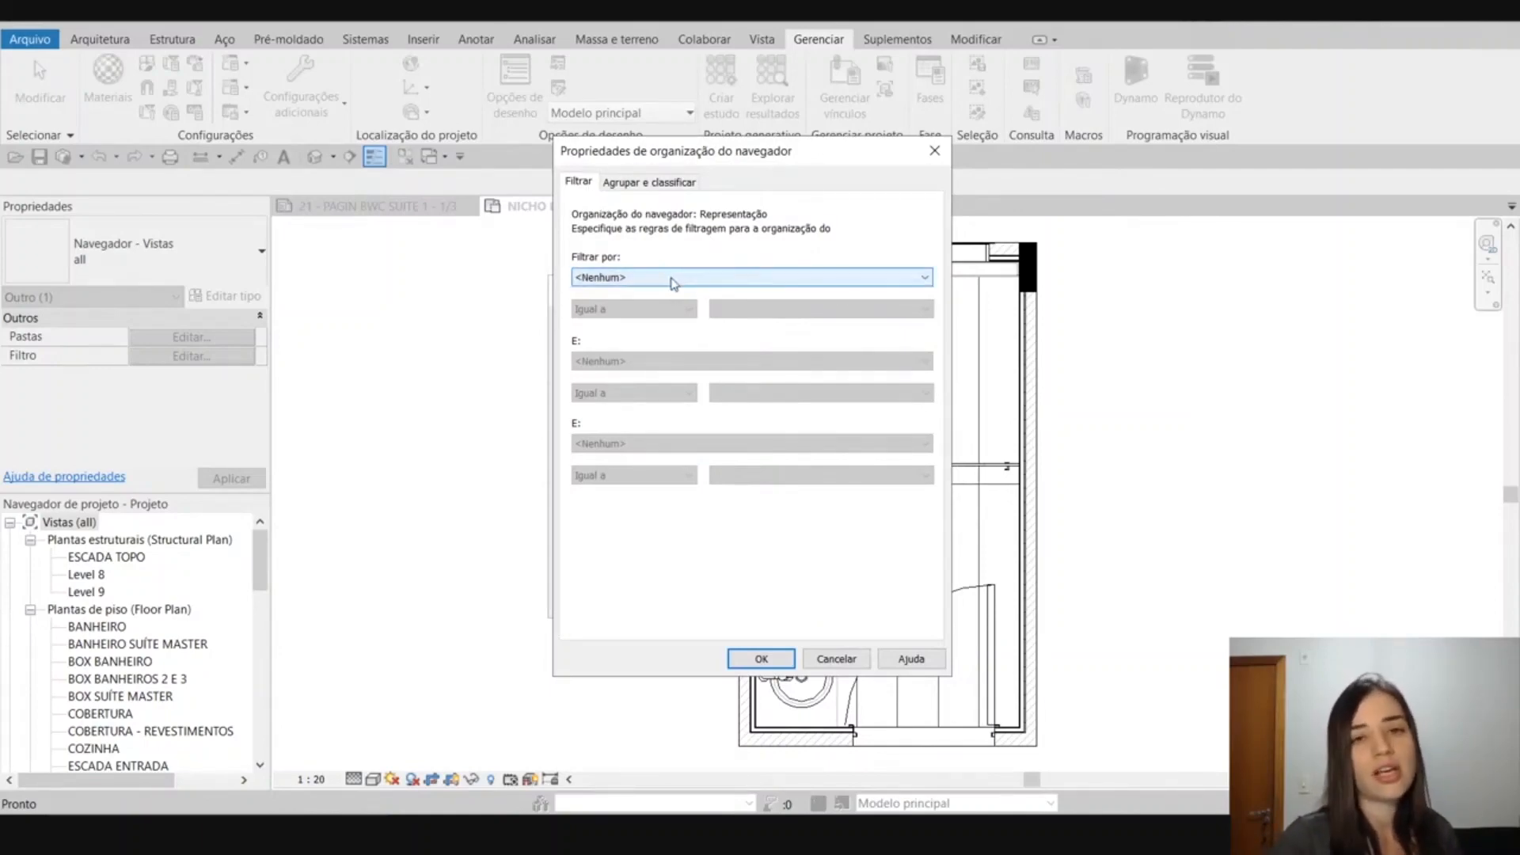
{"action": "left_click", "coordinate": [670, 182]}
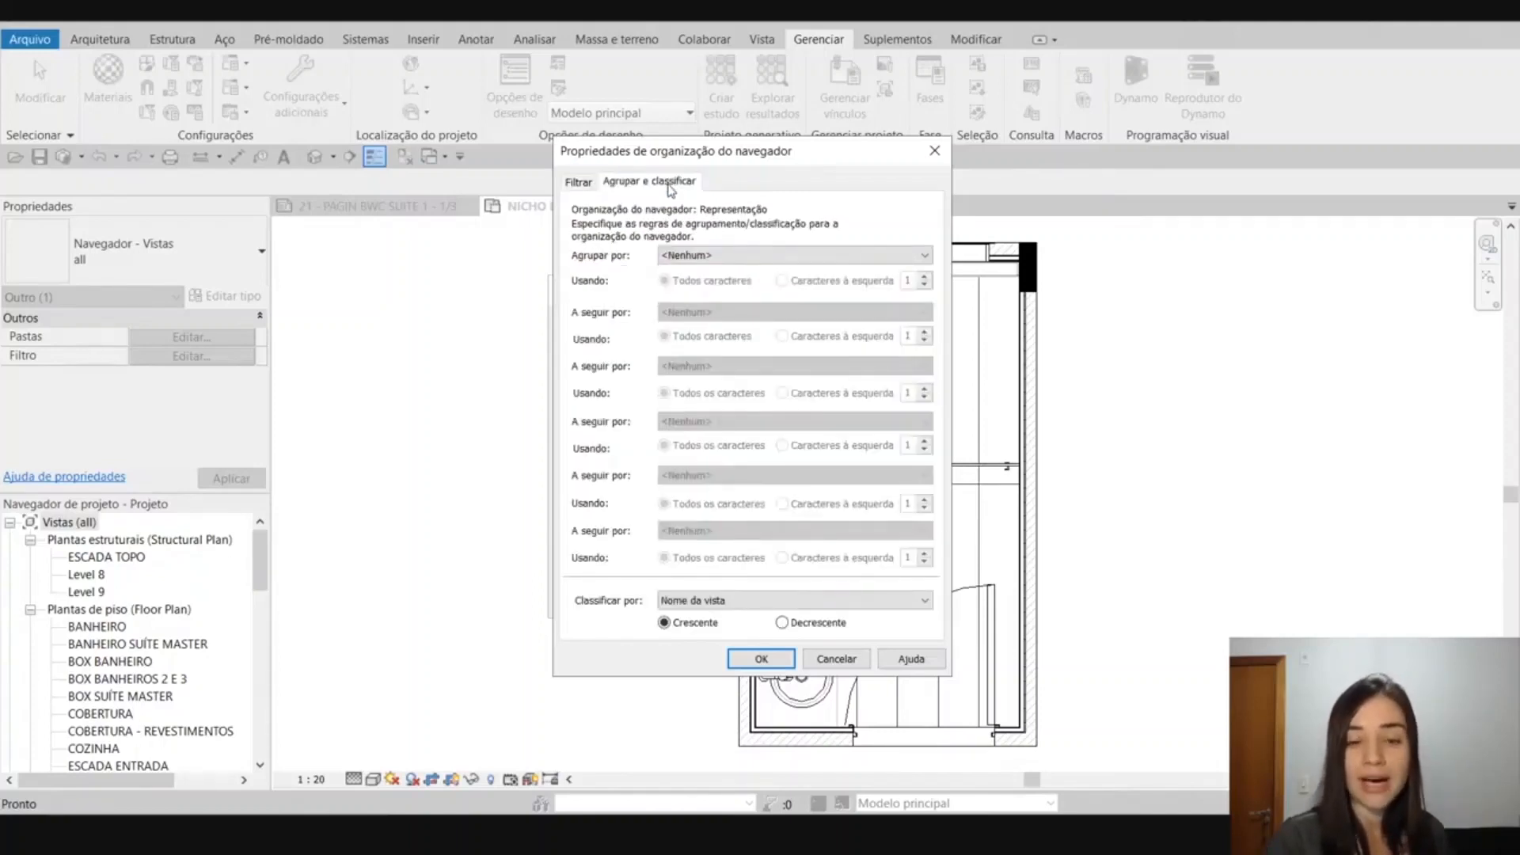
{"action": "left_click", "coordinate": [720, 255]}
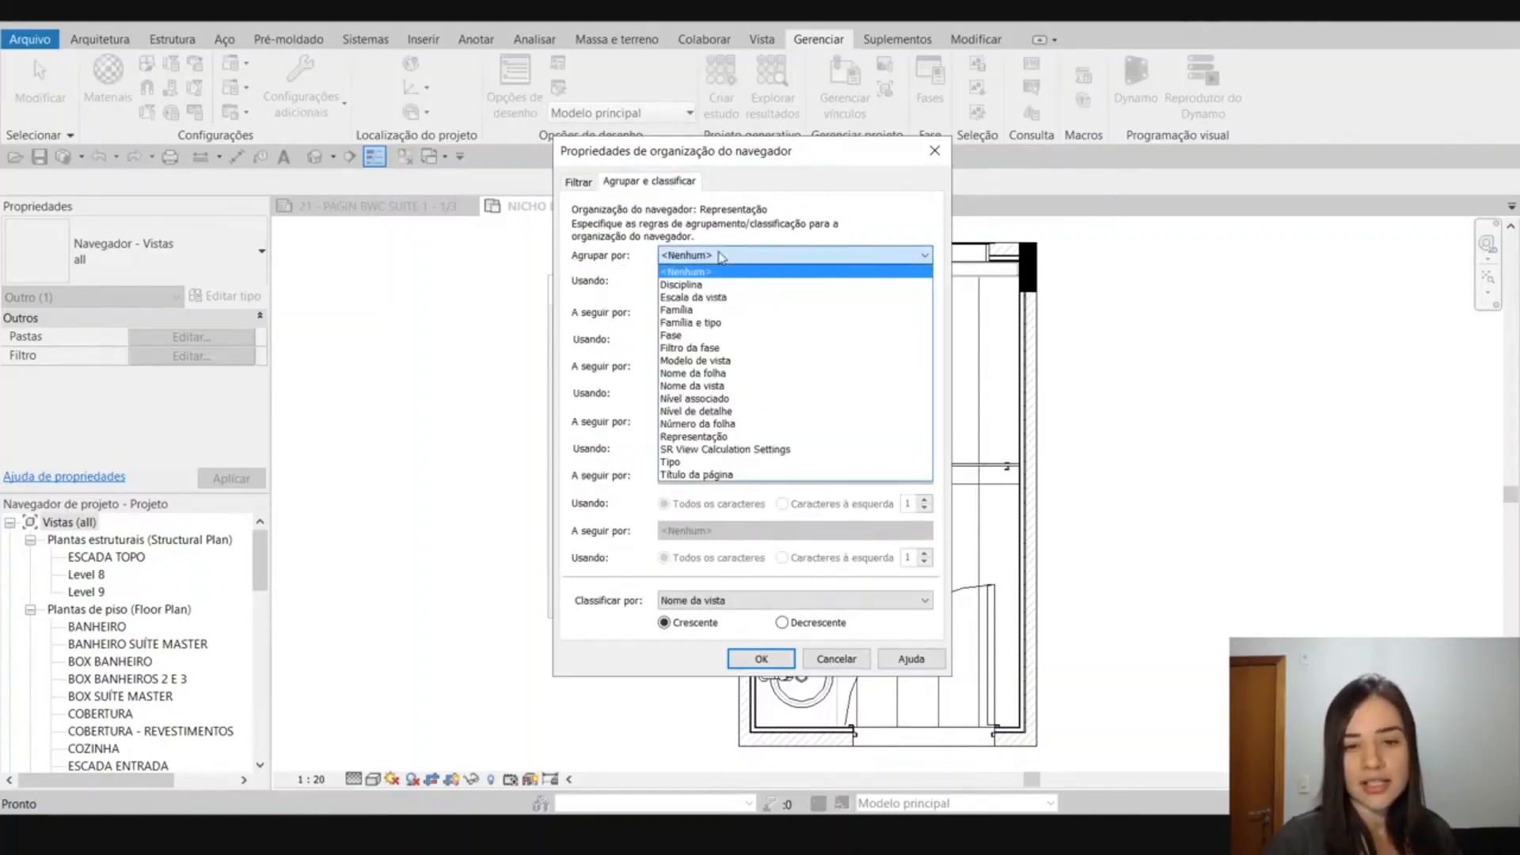
{"action": "left_click", "coordinate": [834, 437]}
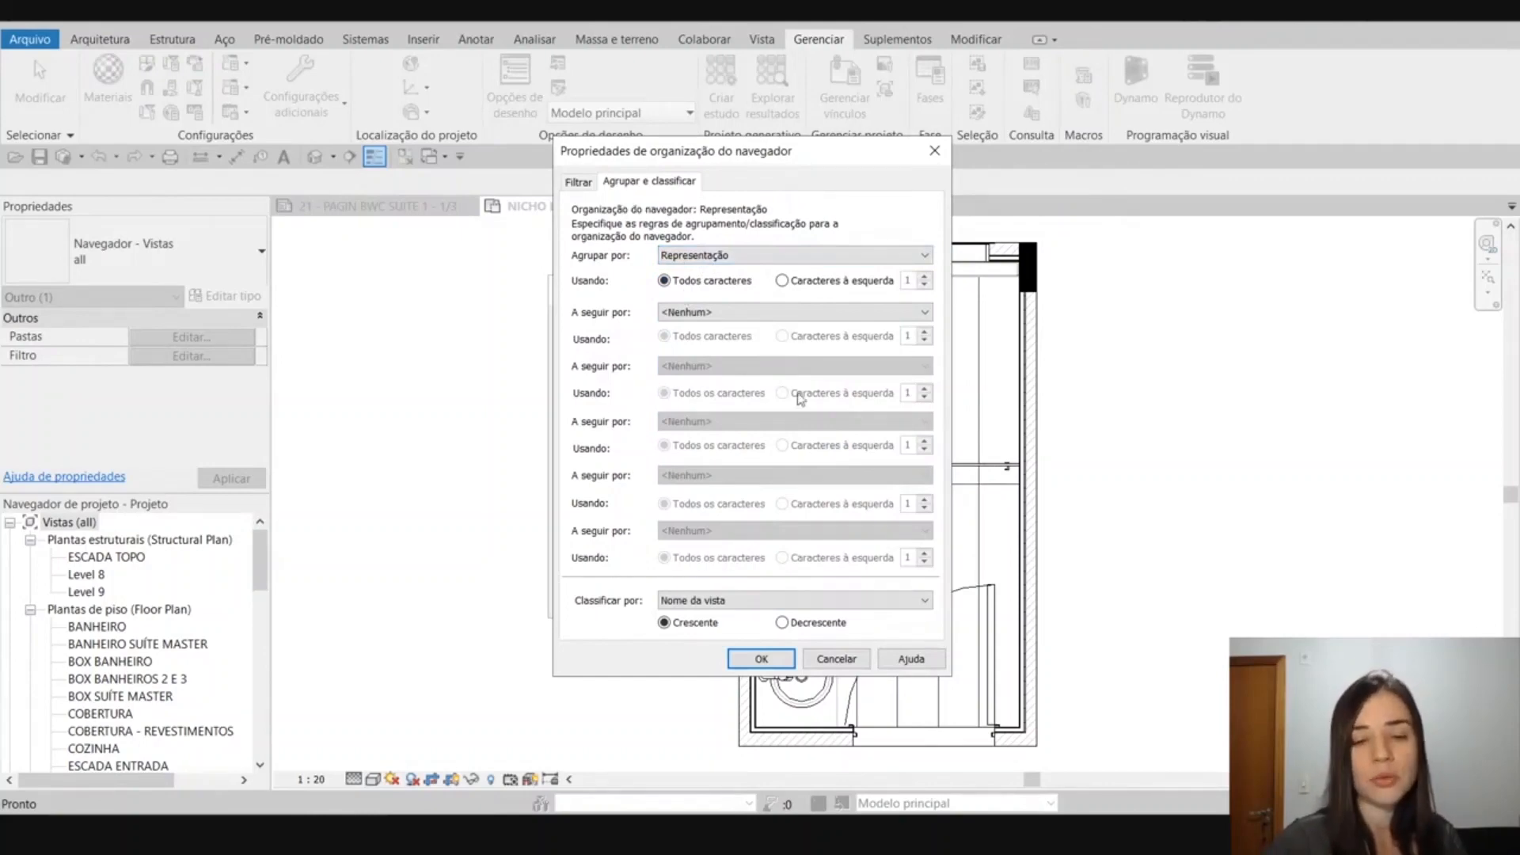
{"action": "left_click", "coordinate": [770, 663]}
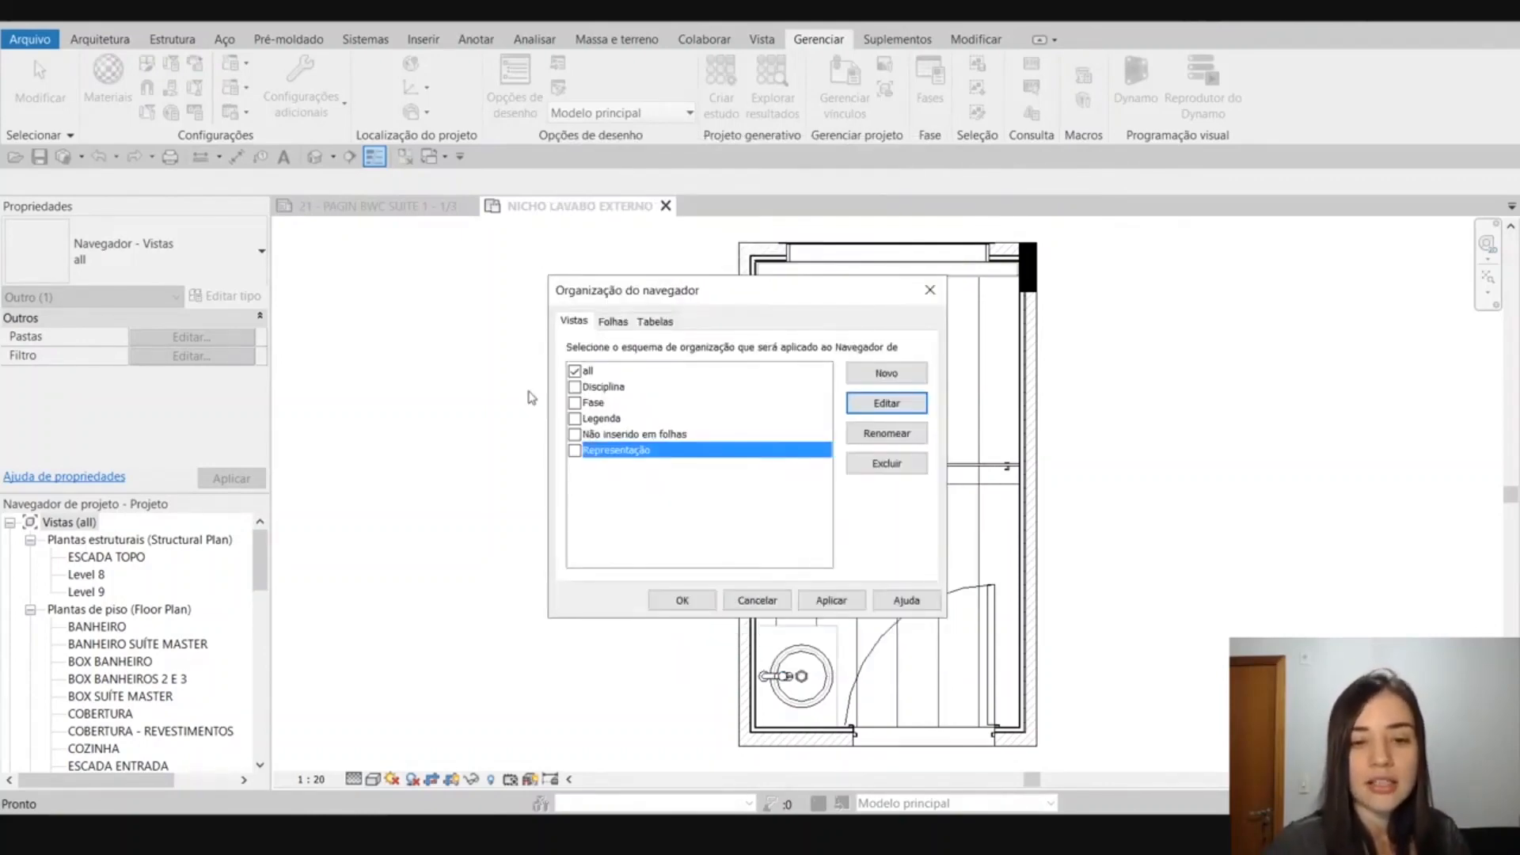
{"action": "left_click", "coordinate": [575, 453]}
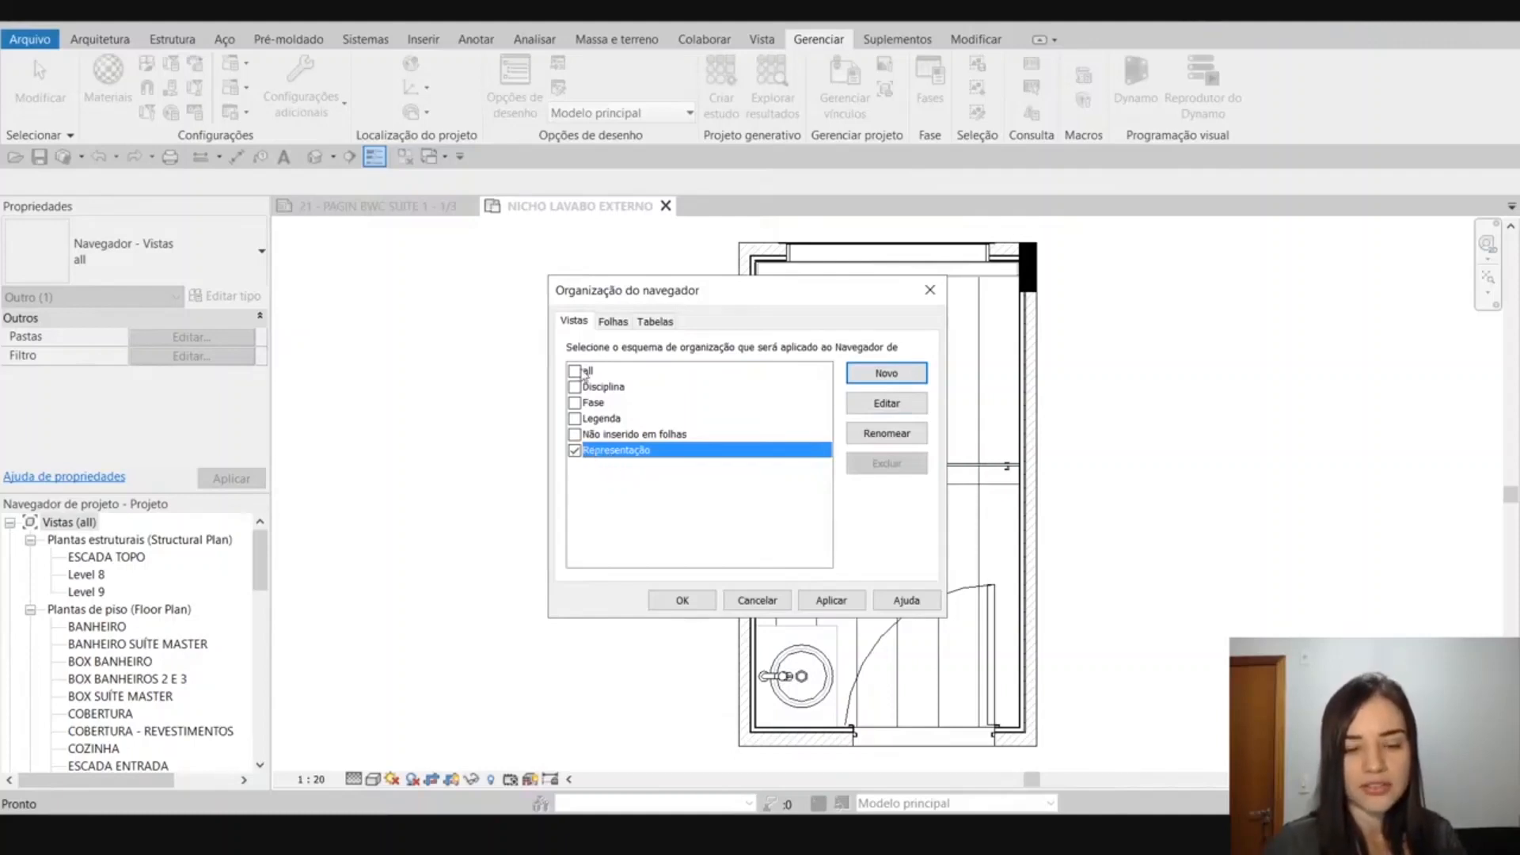
{"action": "left_click", "coordinate": [683, 600]}
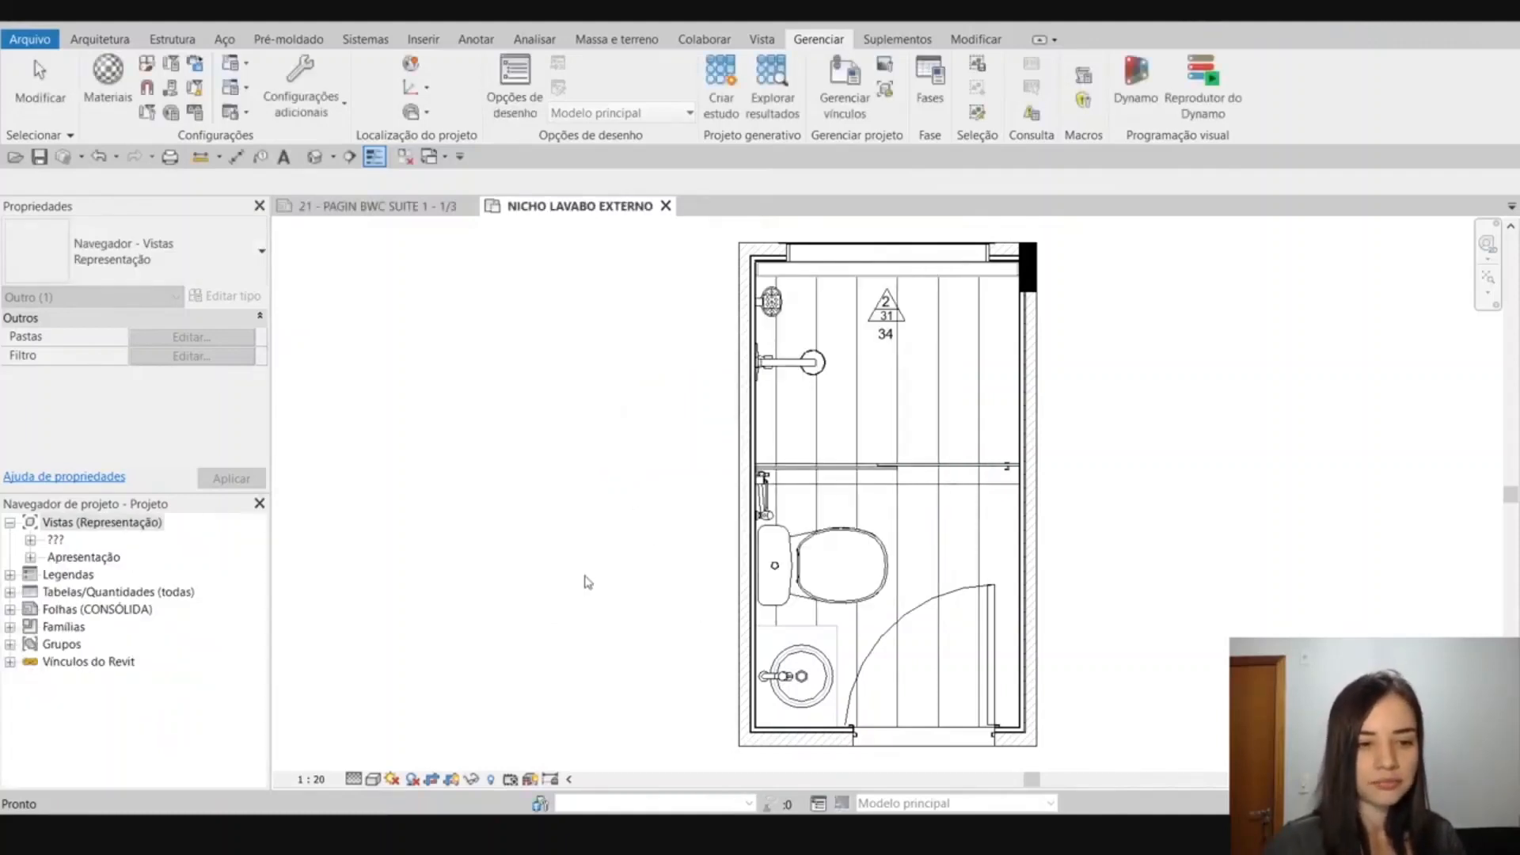
Examine the ??? and Apresentação groups under Vistas in the project browser and the views each one holds.
{"action": "left_click", "coordinate": [61, 559]}
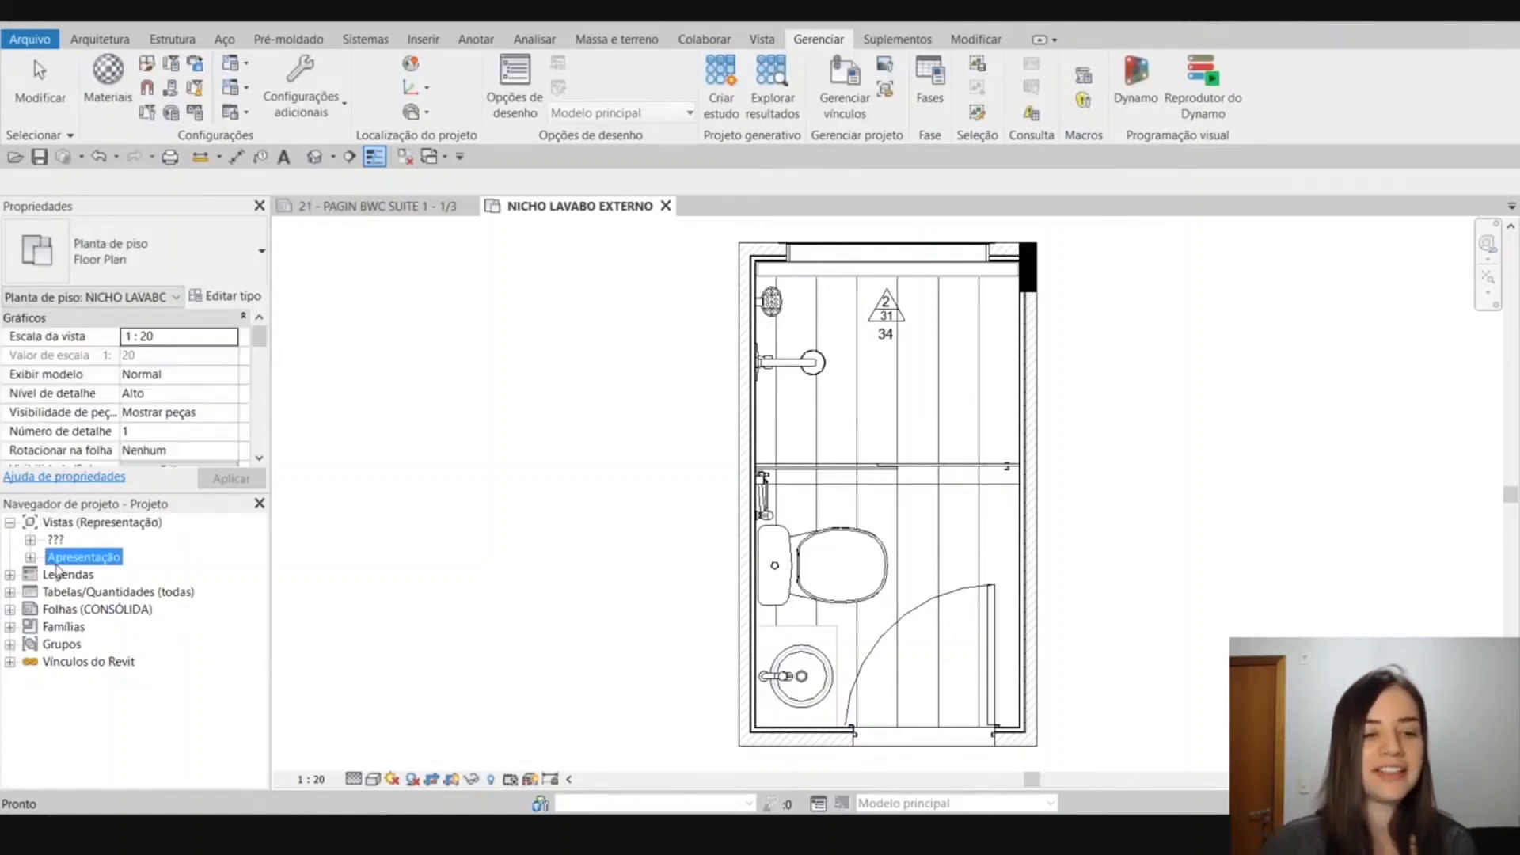
{"action": "left_click", "coordinate": [56, 541]}
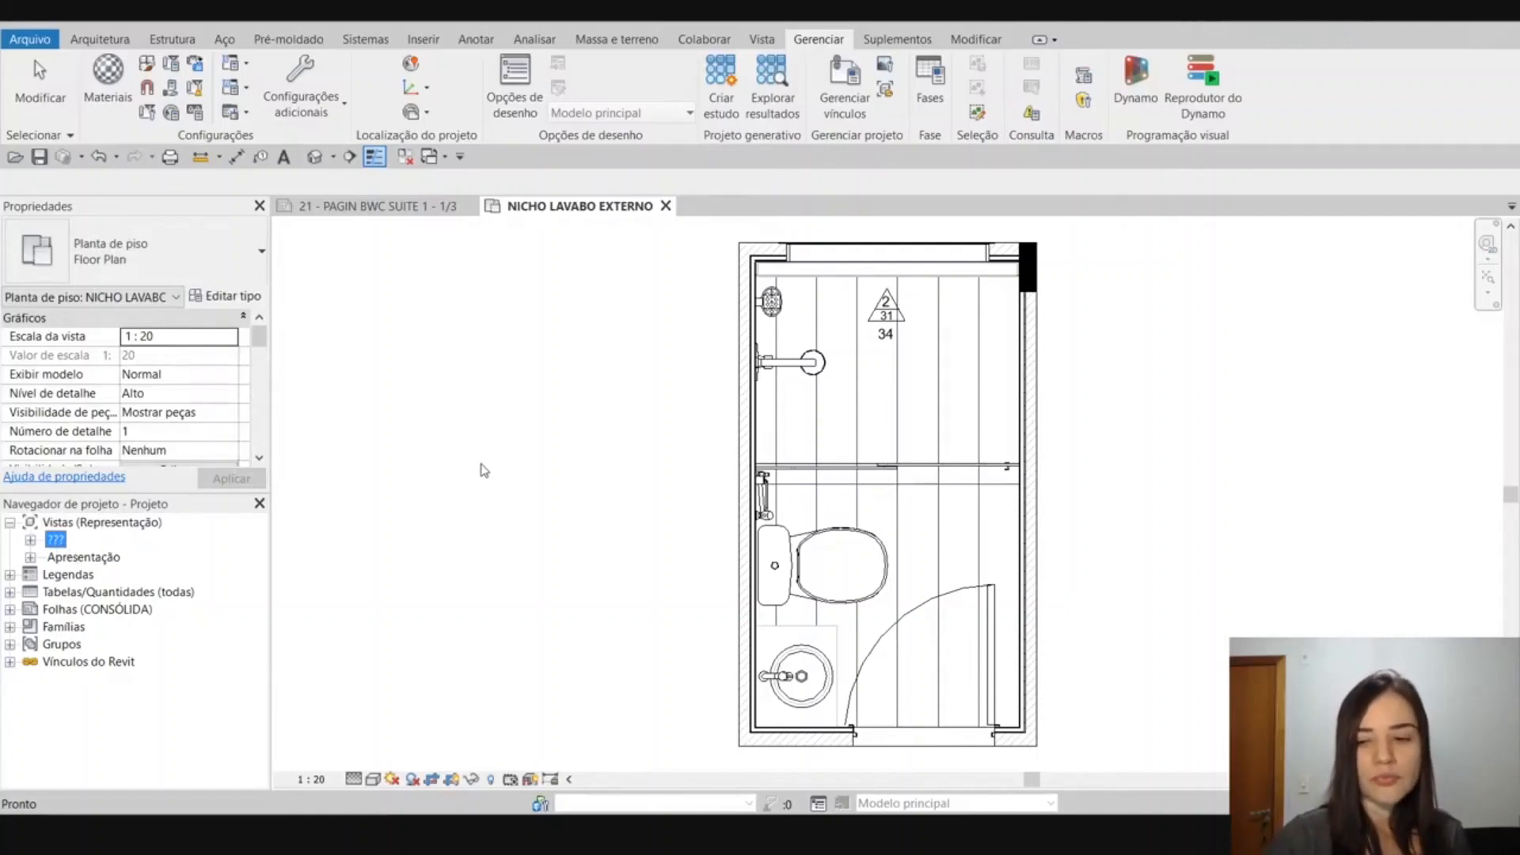
{"action": "left_click", "coordinate": [30, 540]}
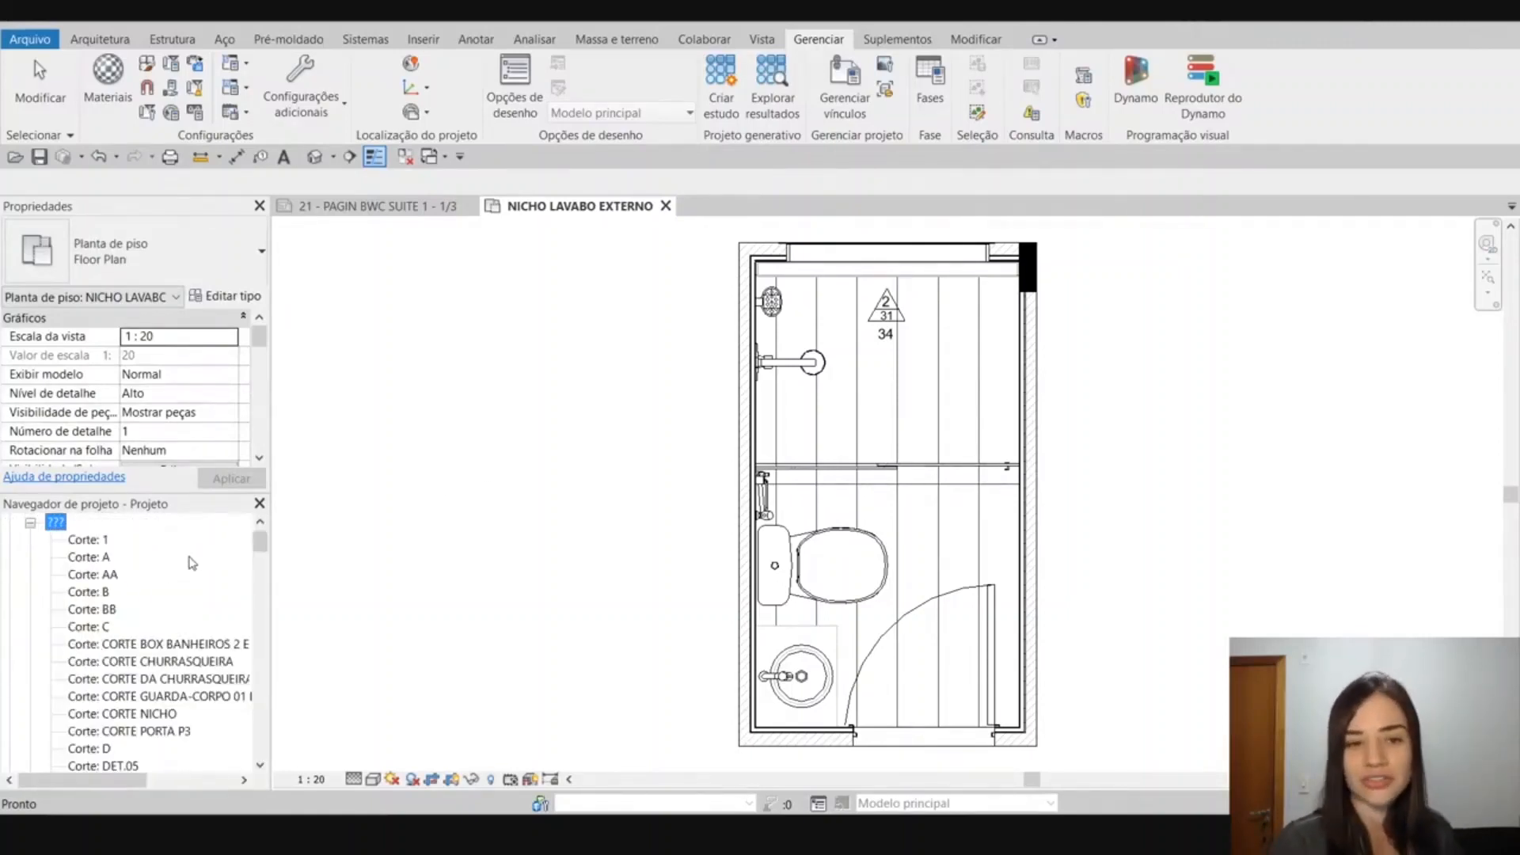
{"action": "left_click", "coordinate": [30, 523]}
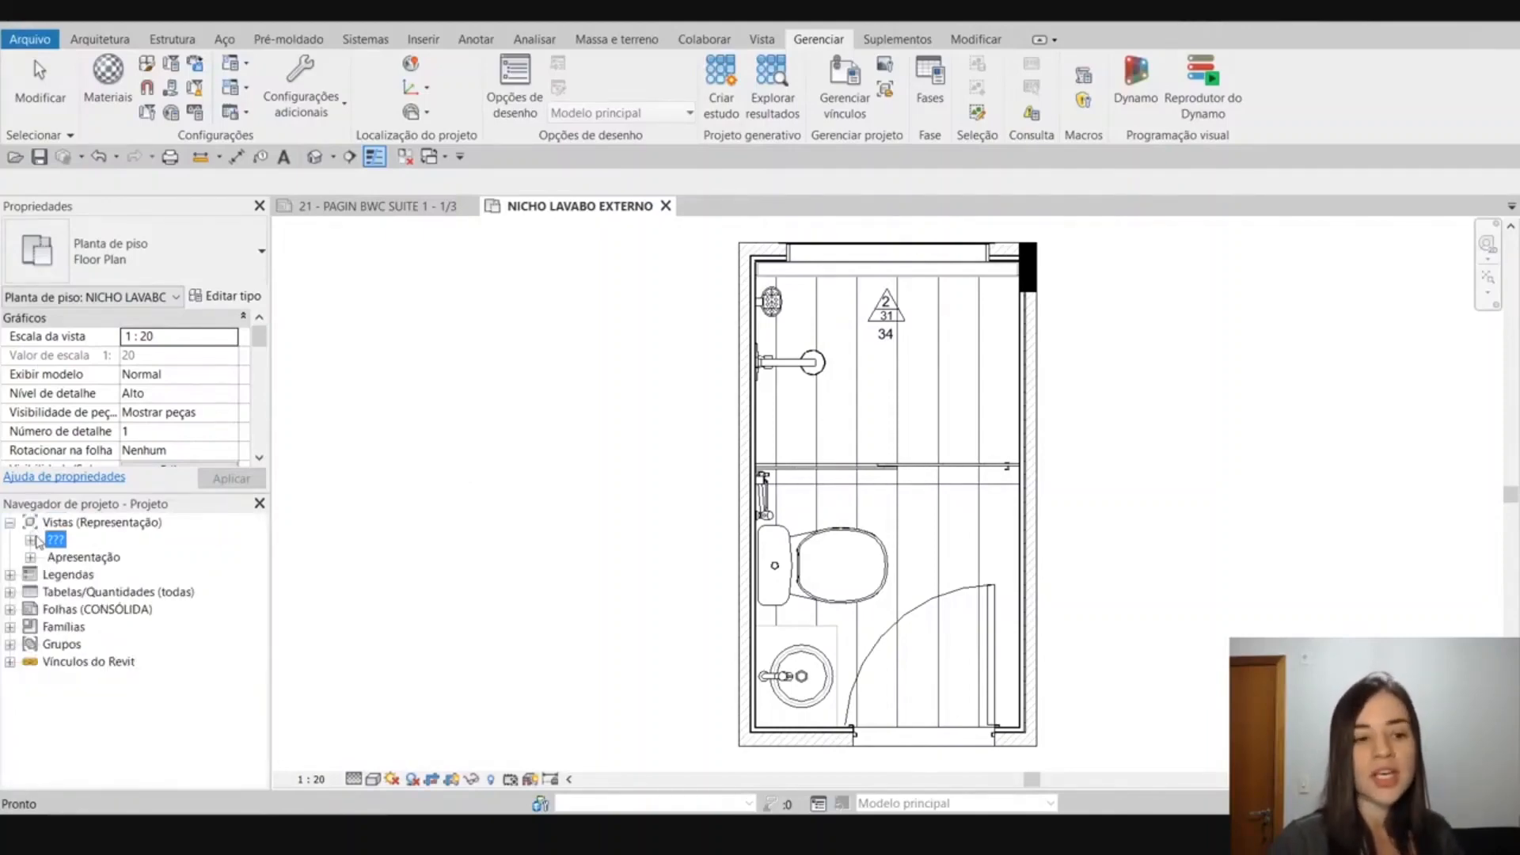
{"action": "left_click", "coordinate": [31, 558]}
{"action": "left_click", "coordinate": [88, 575]}
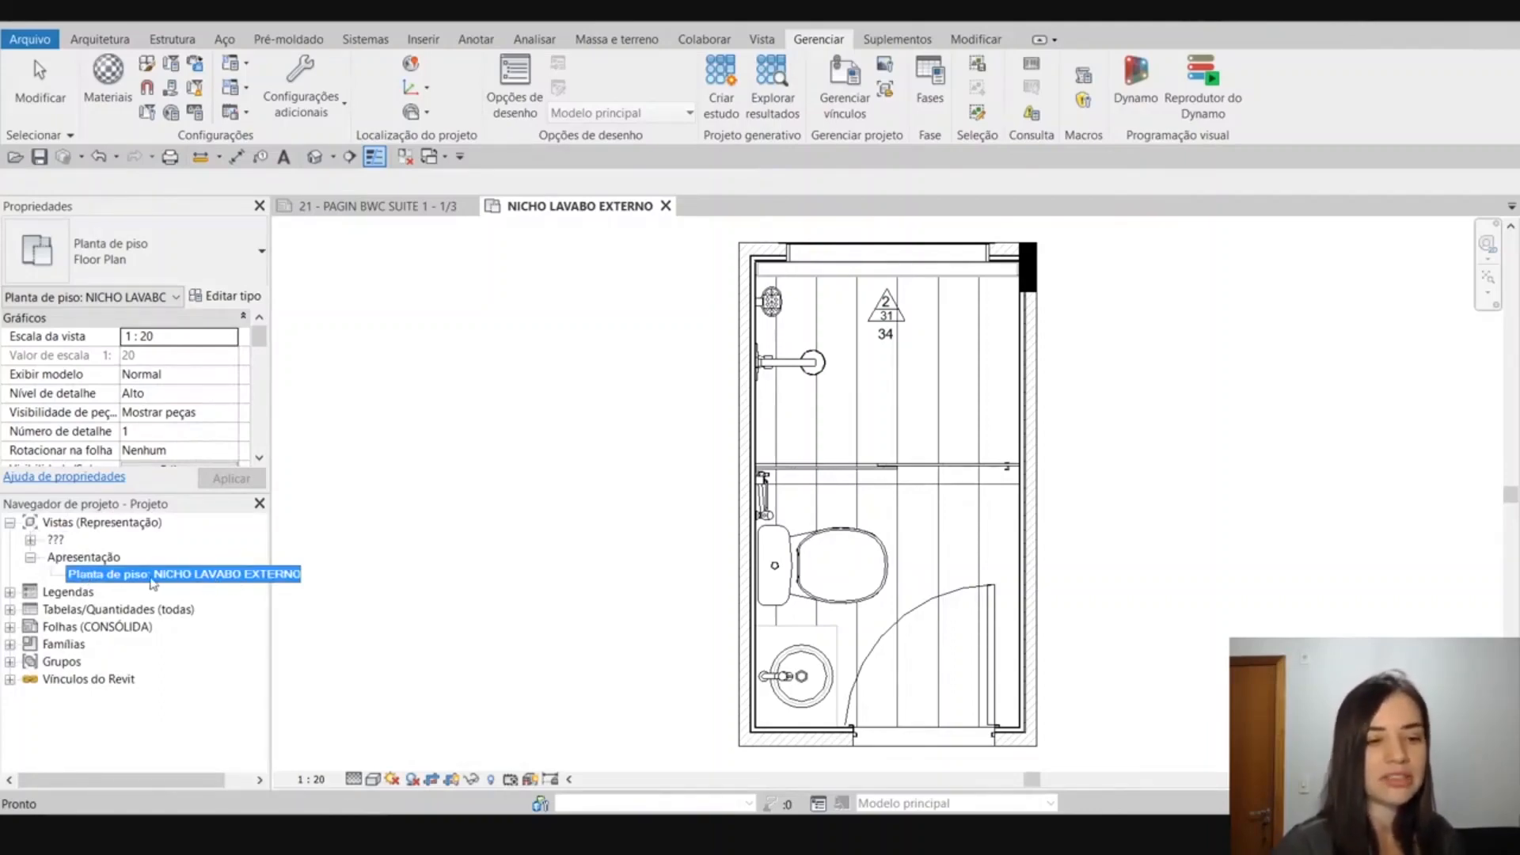
{"action": "left_click", "coordinate": [30, 557]}
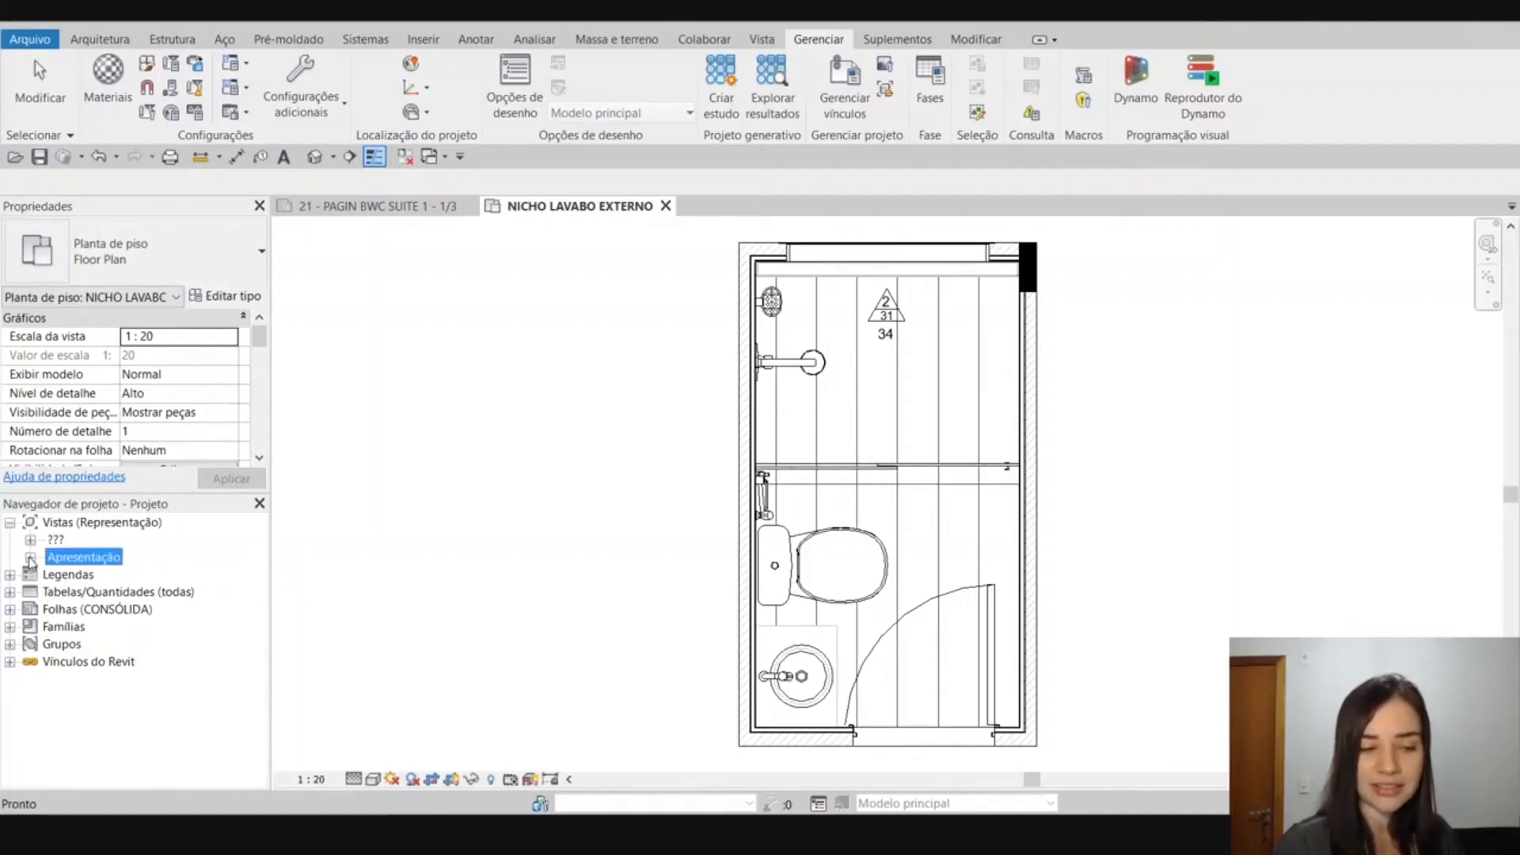
Try selecting the range of views from Corte: 1 to Elevação: 00 in the ??? group to edit their Representação parameter.
{"action": "left_click", "coordinate": [30, 539]}
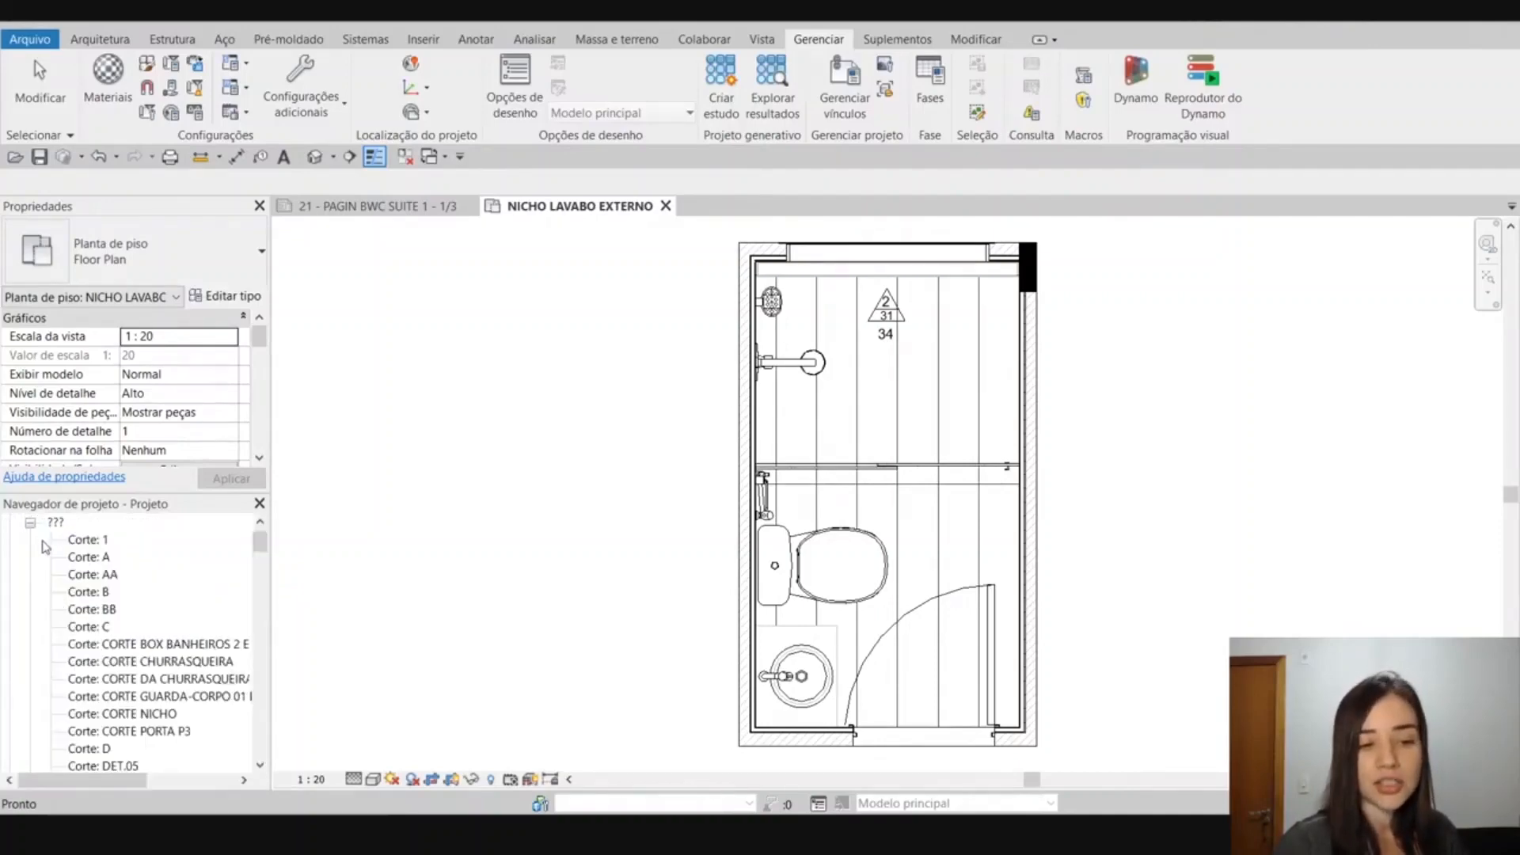
{"action": "left_click", "coordinate": [87, 541]}
{"action": "scroll", "coordinate": [115, 662], "scroll_direction": "down", "scroll_amount": 2}
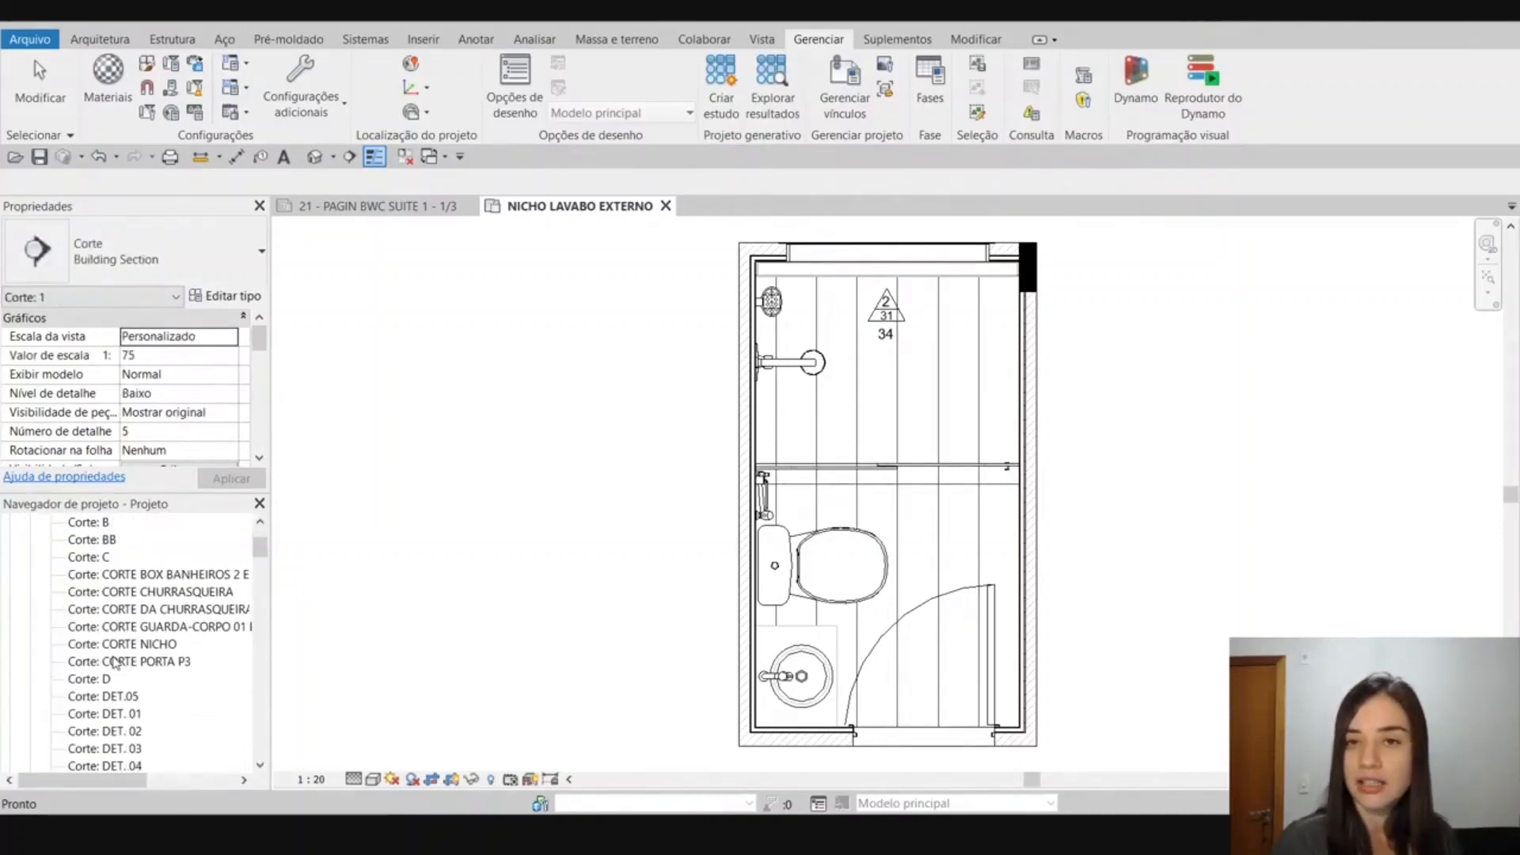
{"action": "left_click_drag", "start_coordinate": [261, 548], "coordinate": [272, 580]}
{"action": "left_click", "coordinate": [100, 644], "text": "shift"}
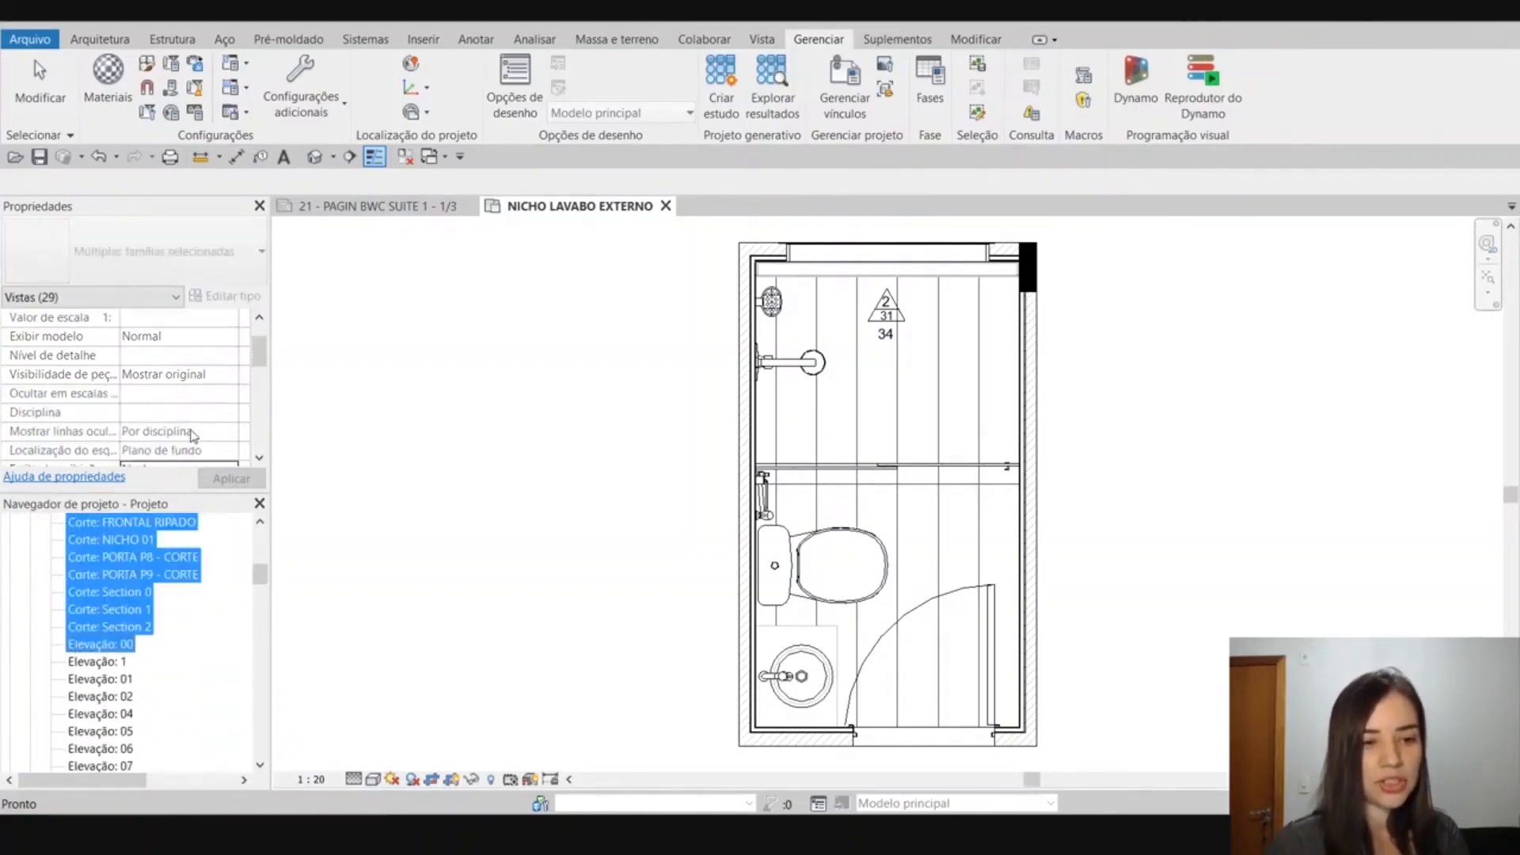
{"action": "scroll", "coordinate": [192, 435], "scroll_direction": "down", "scroll_amount": 3}
{"action": "left_click_drag", "start_coordinate": [259, 575], "coordinate": [266, 544]}
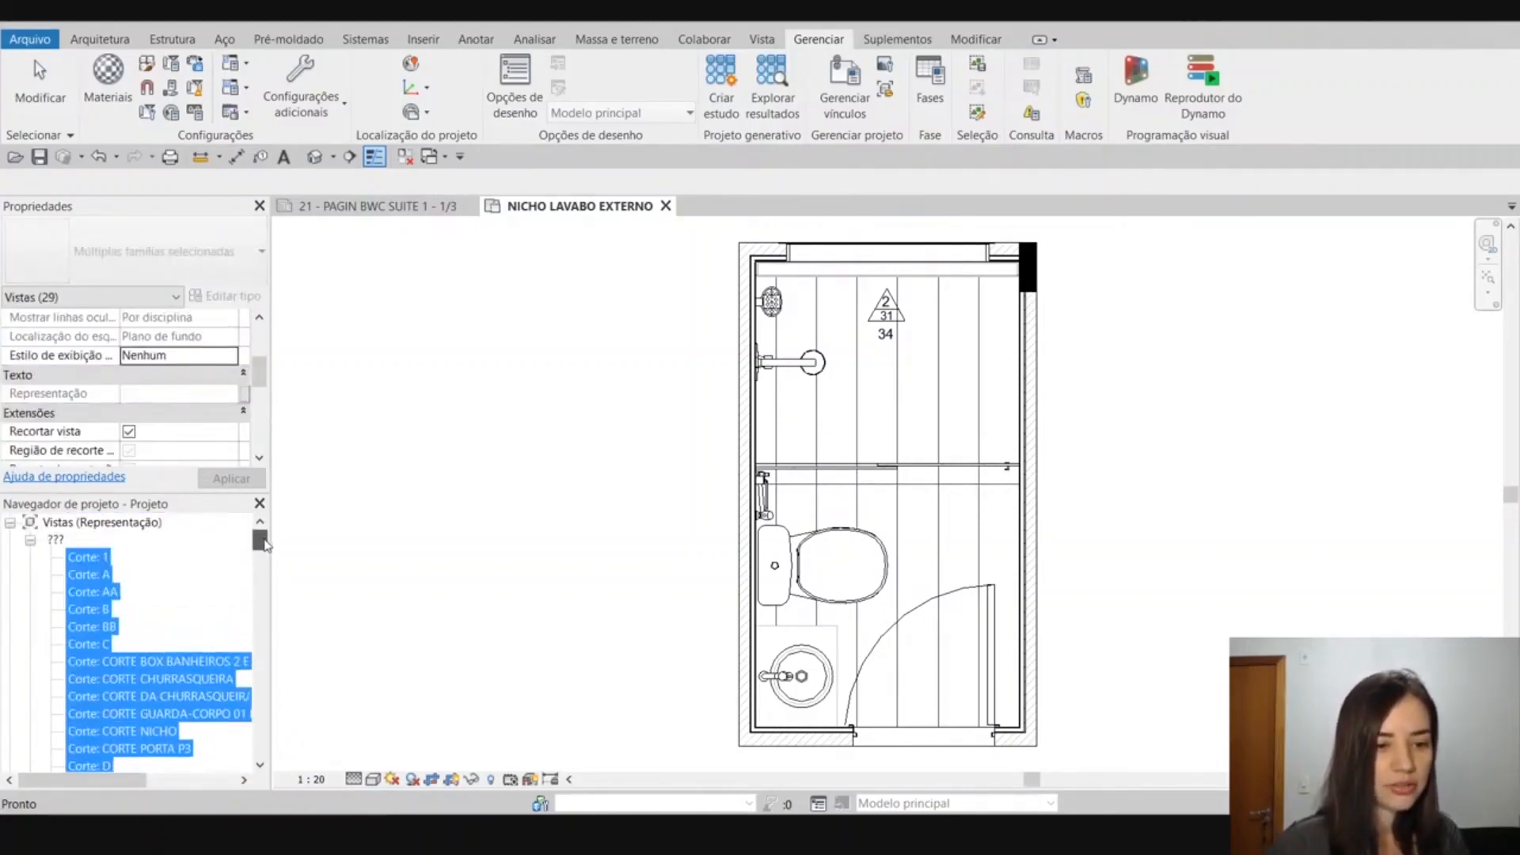
Set the Representação parameter of the sections Corte: 1, Corte: A and Corte: AA to Técnico and apply it.
{"action": "left_click", "coordinate": [93, 557]}
{"action": "left_click", "coordinate": [97, 627], "text": "shift"}
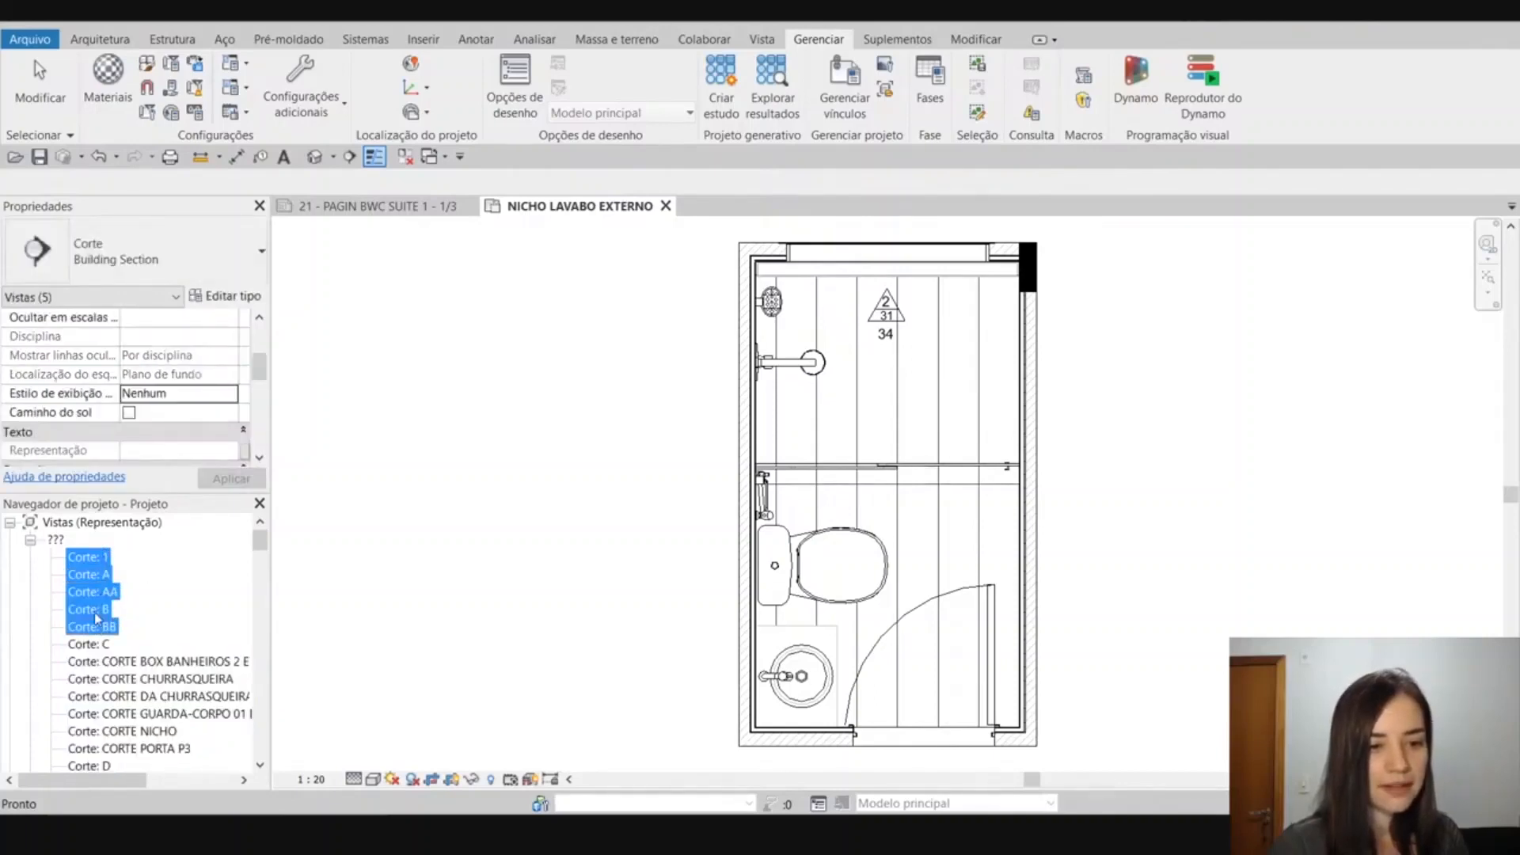
{"action": "left_click", "coordinate": [95, 615], "text": "shift"}
{"action": "left_click", "coordinate": [95, 592], "text": "shift"}
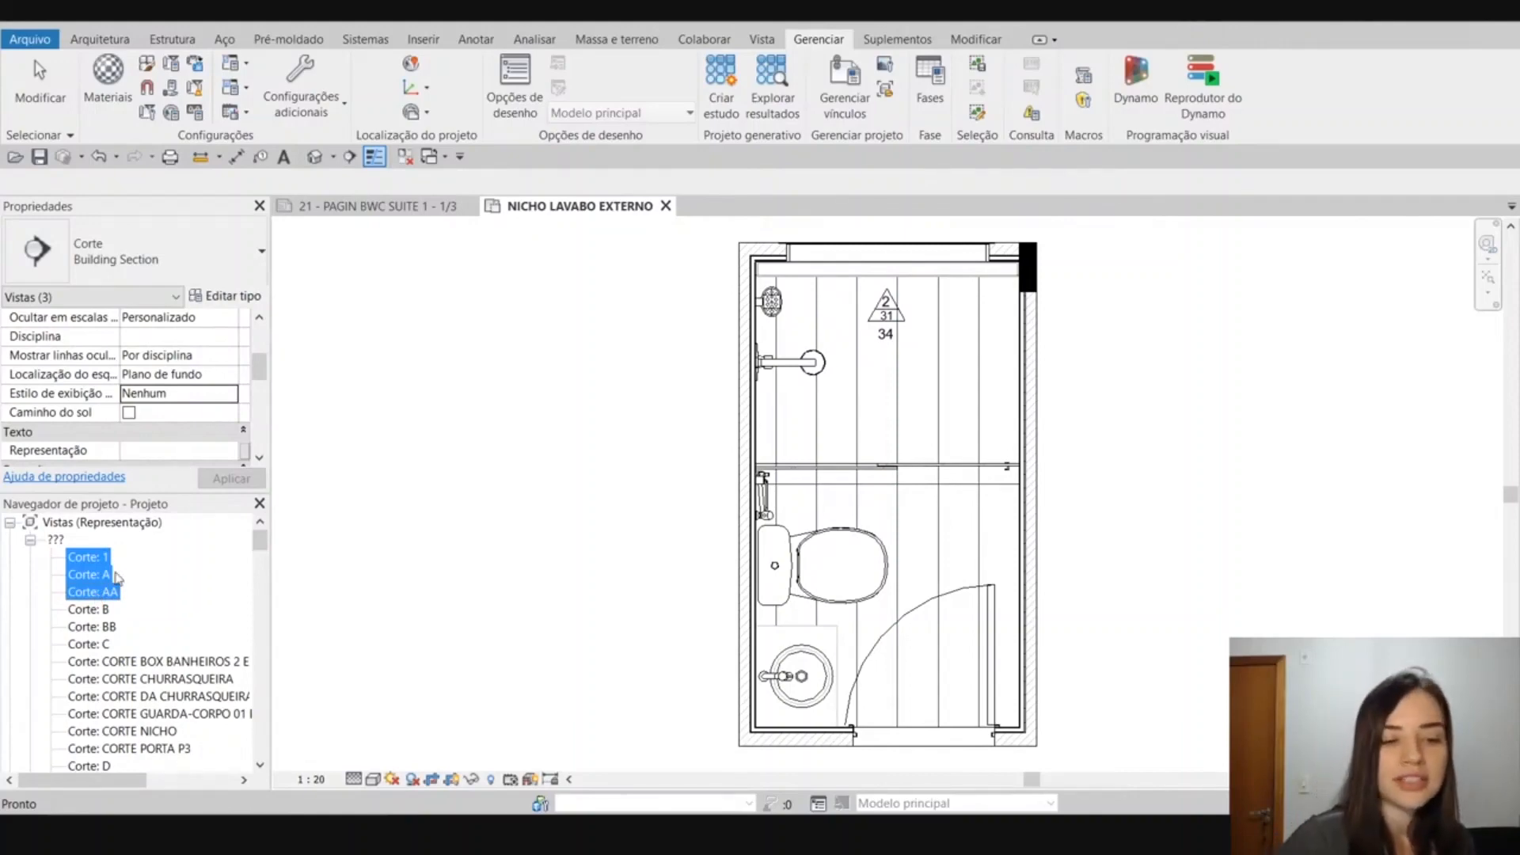
{"action": "scroll", "coordinate": [191, 381], "scroll_direction": "down", "scroll_amount": 1}
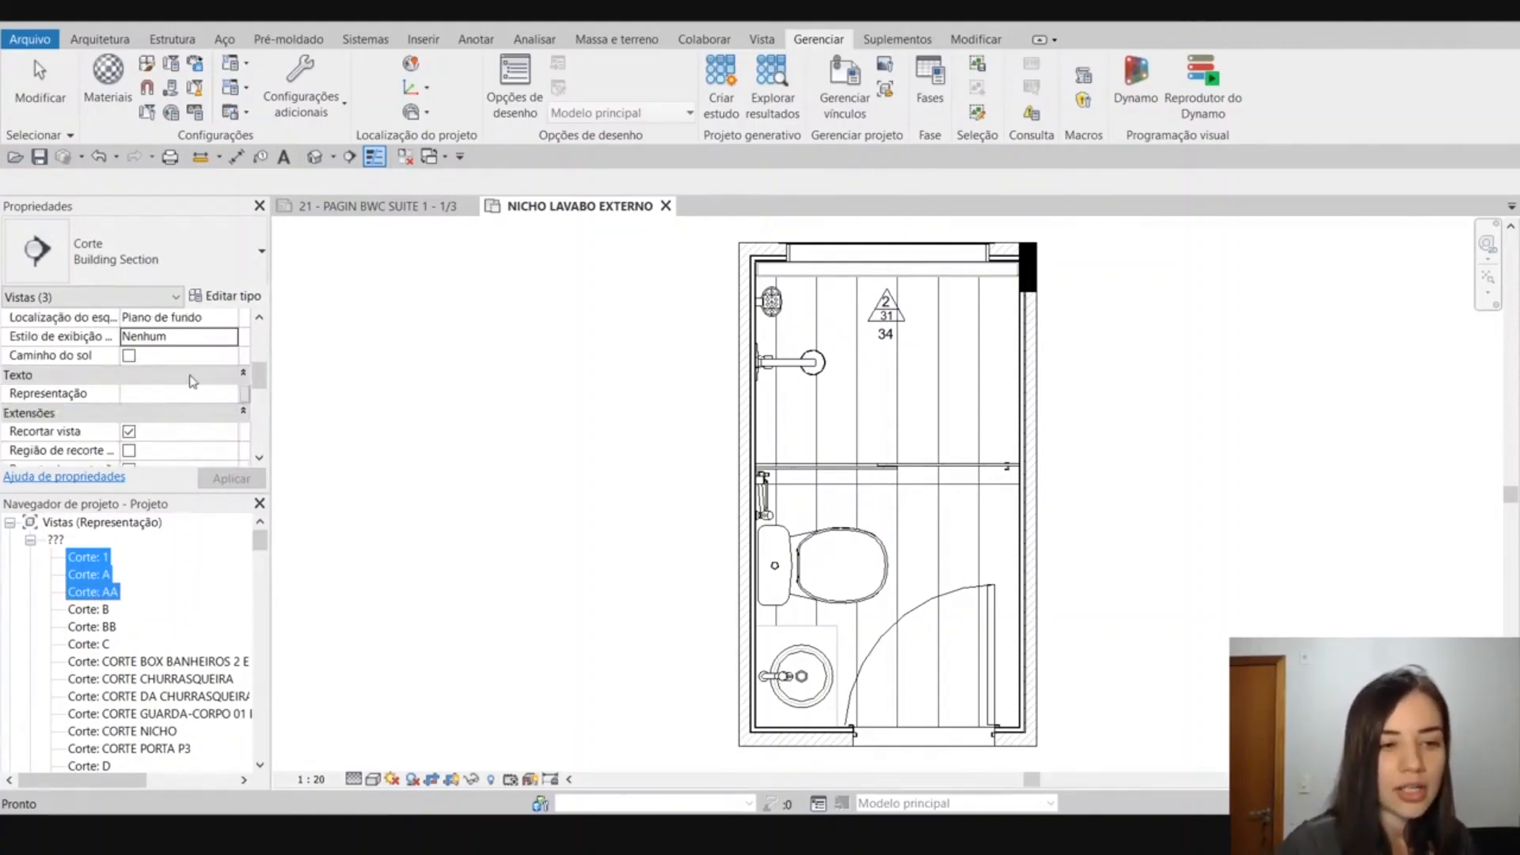
{"action": "left_click", "coordinate": [171, 394]}
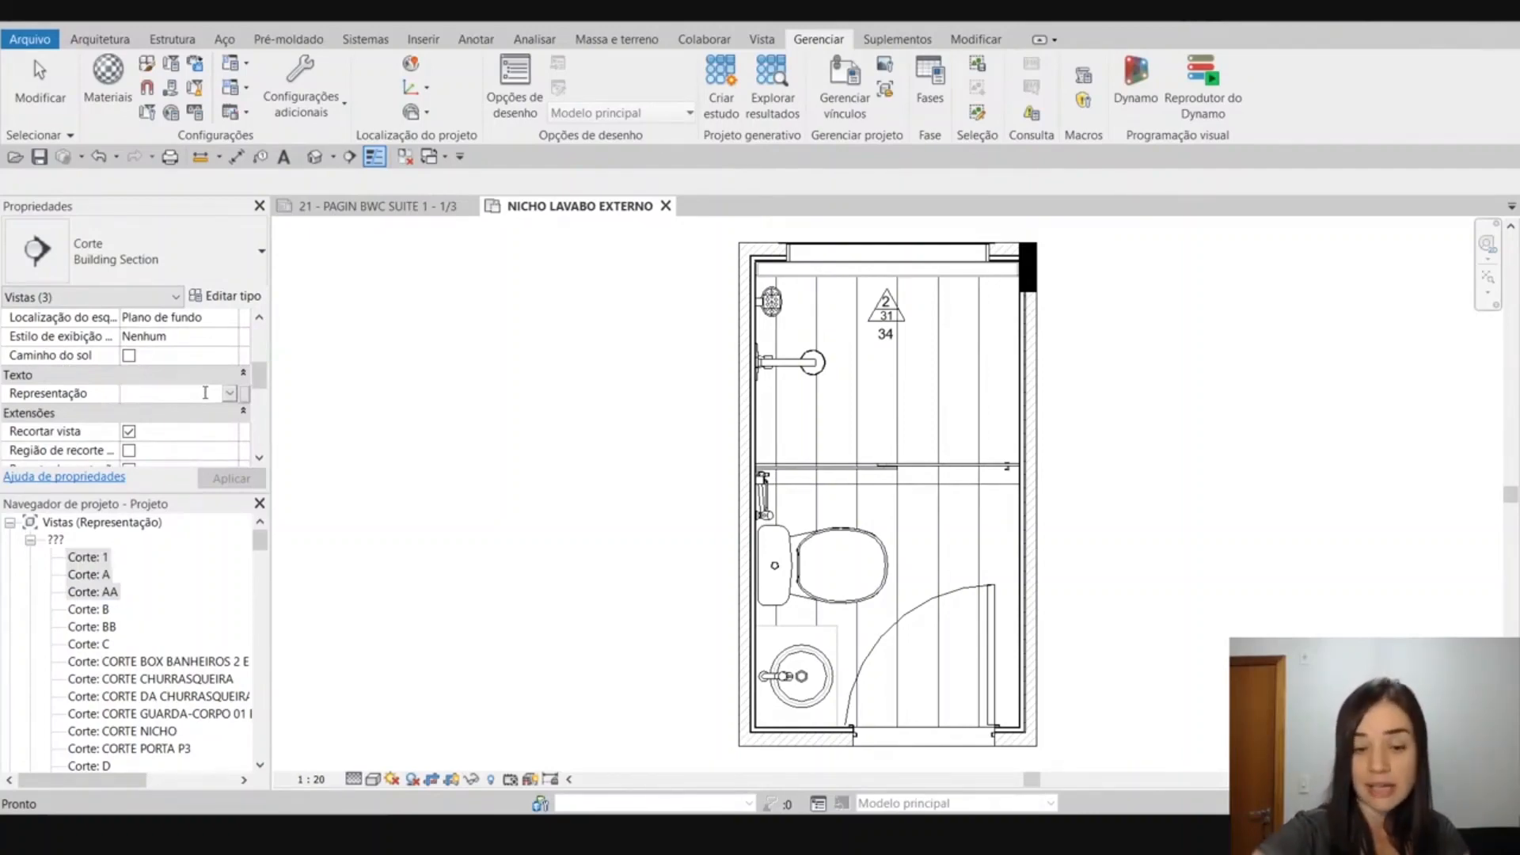
{"action": "type", "text": "T"}
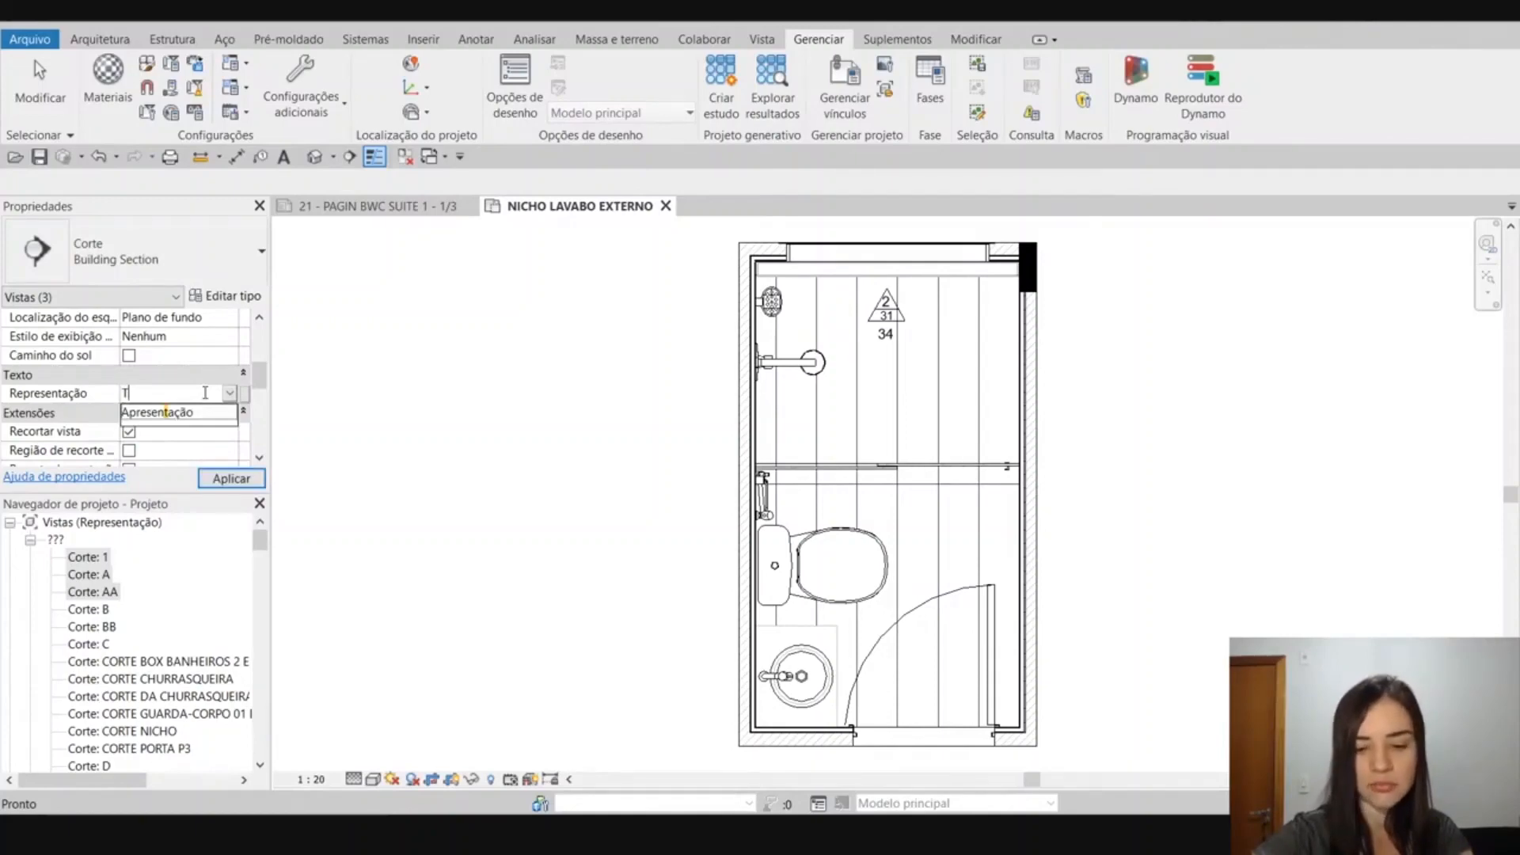
{"action": "type", "text": "écnico"}
{"action": "key", "text": "Return"}
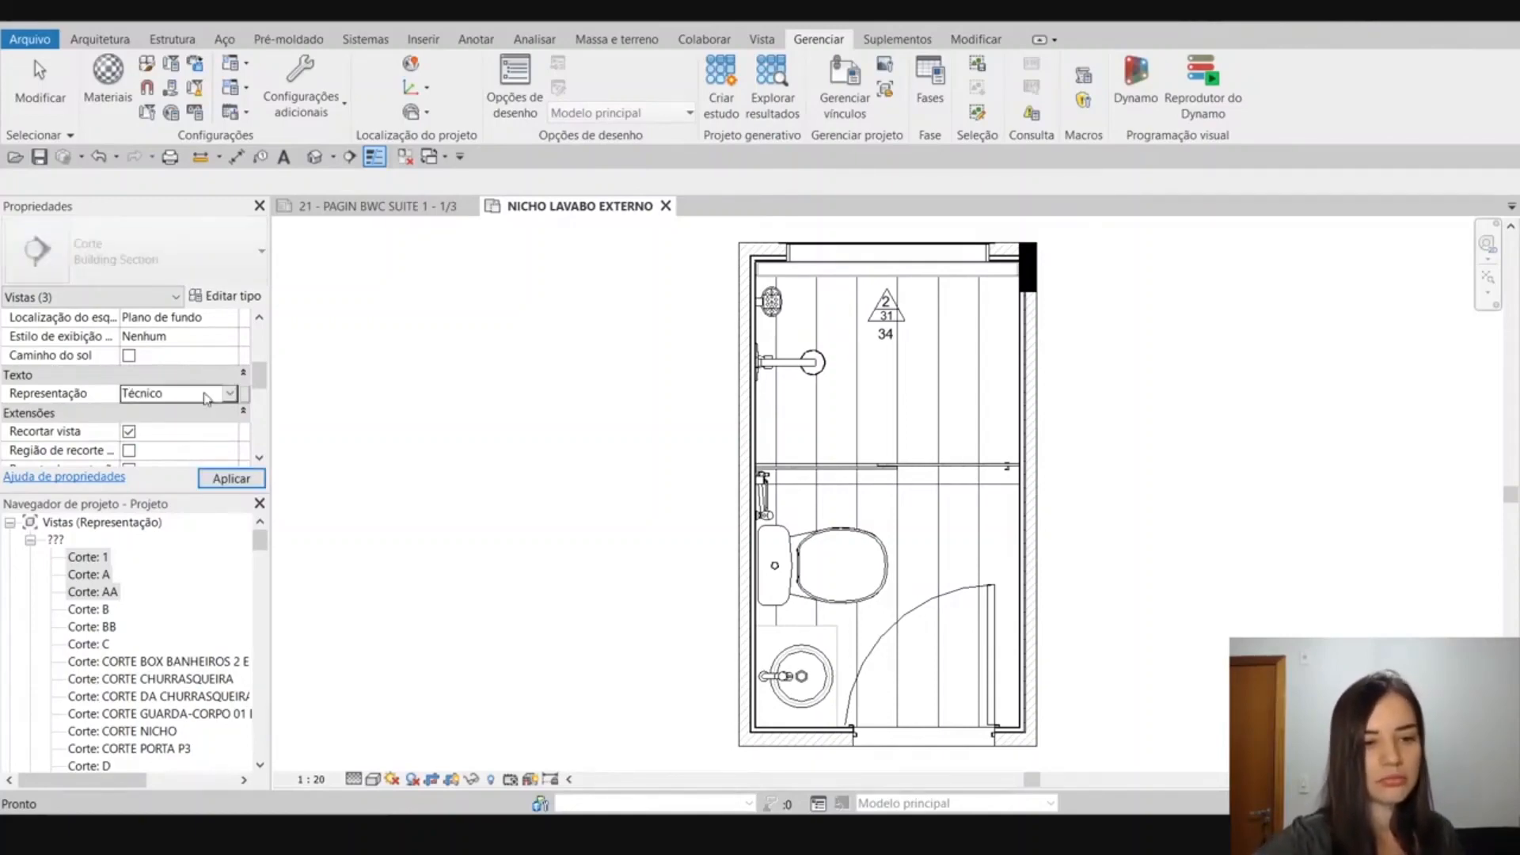
{"action": "scroll", "coordinate": [75, 546], "scroll_direction": "down", "scroll_amount": 1}
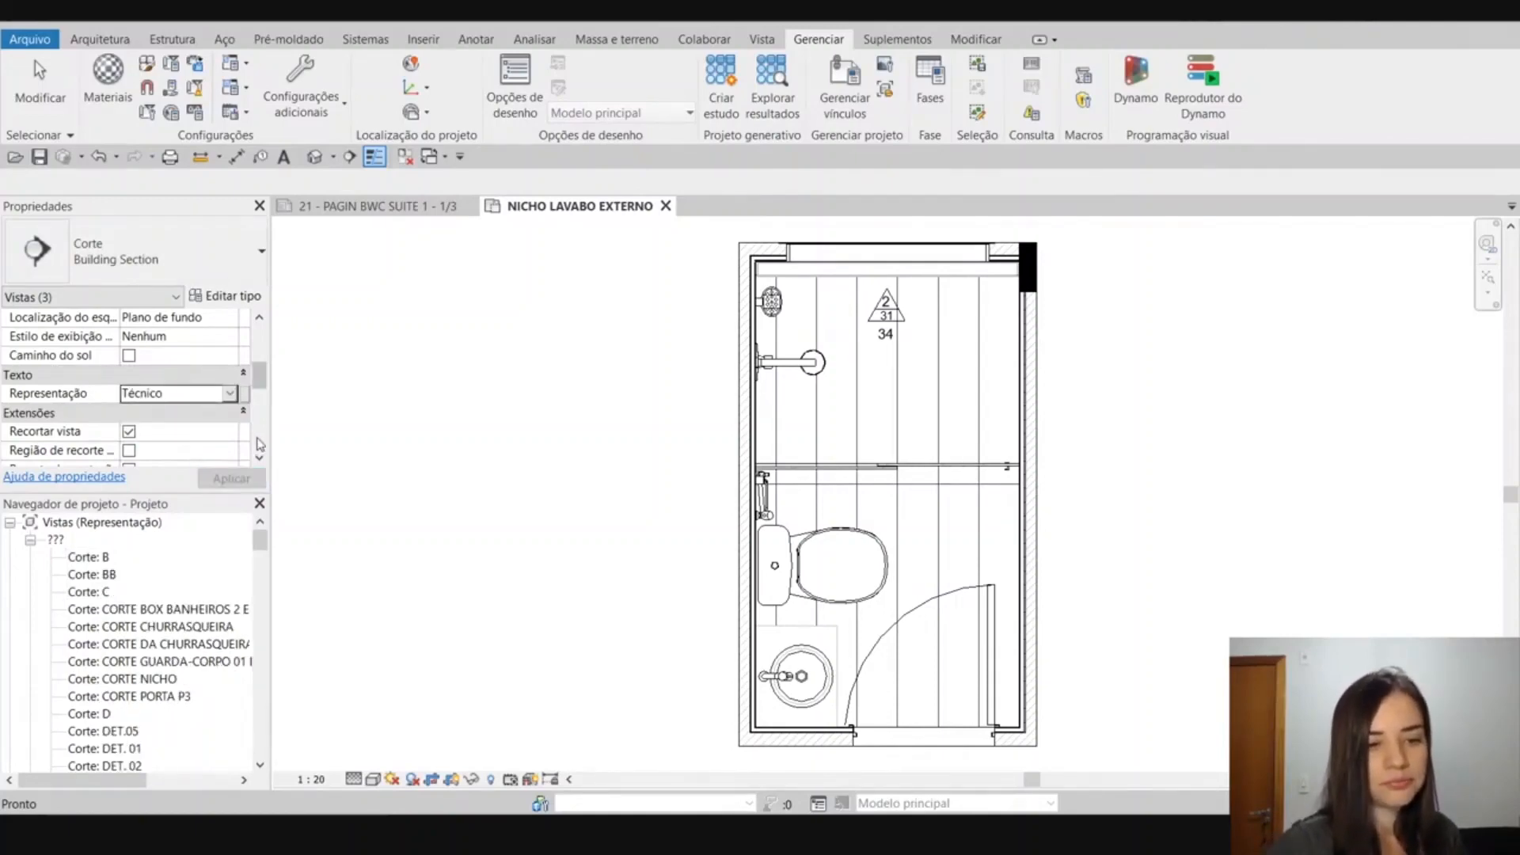
Collapse the ??? group and review the sections listed under the Técnico group in the project browser.
{"action": "left_click", "coordinate": [31, 542]}
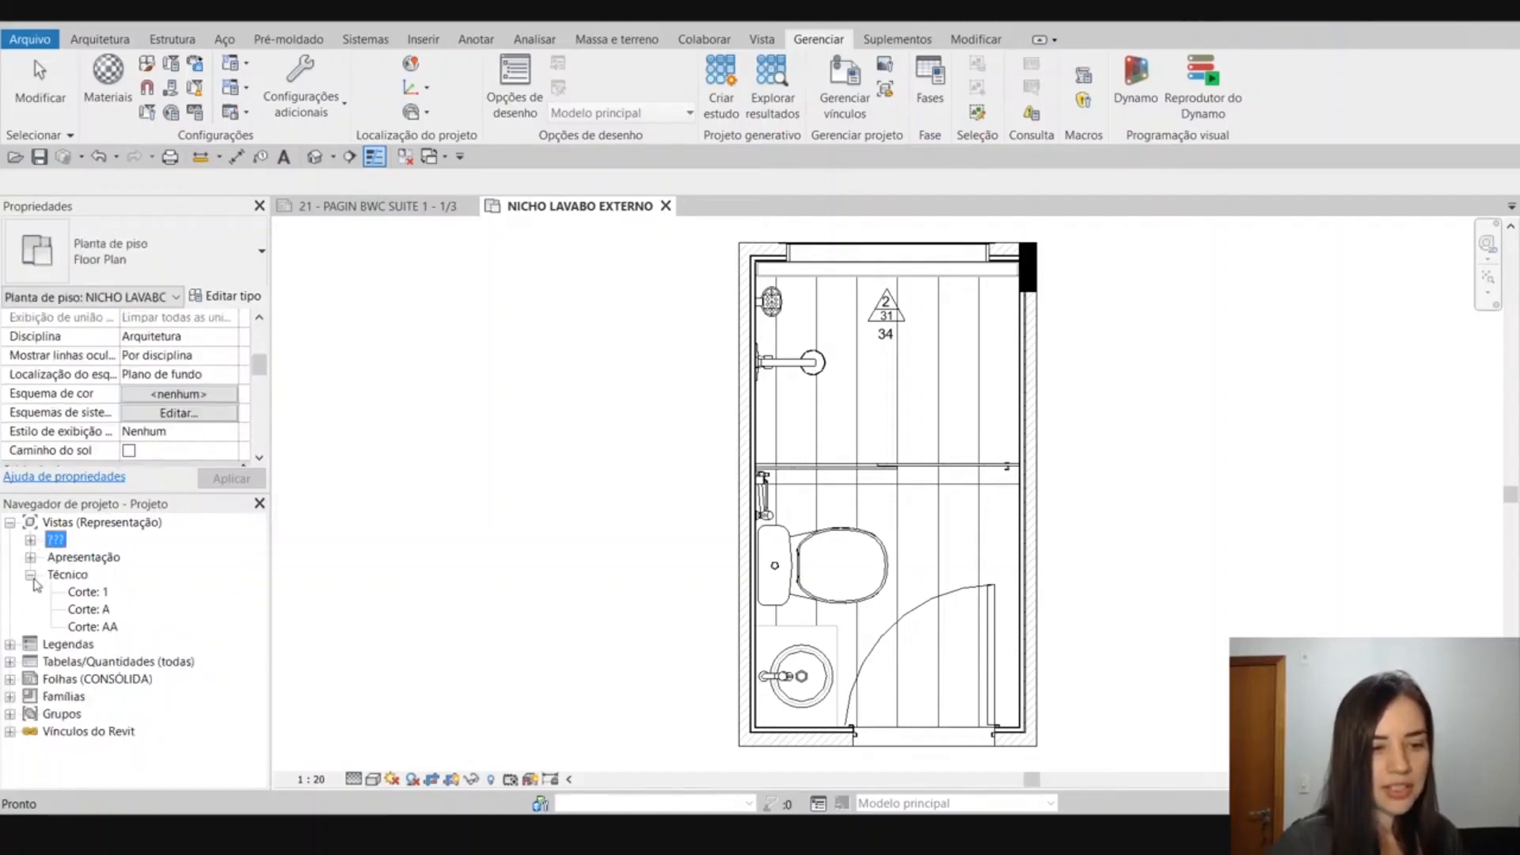
{"action": "left_click", "coordinate": [68, 560]}
{"action": "left_click", "coordinate": [70, 576]}
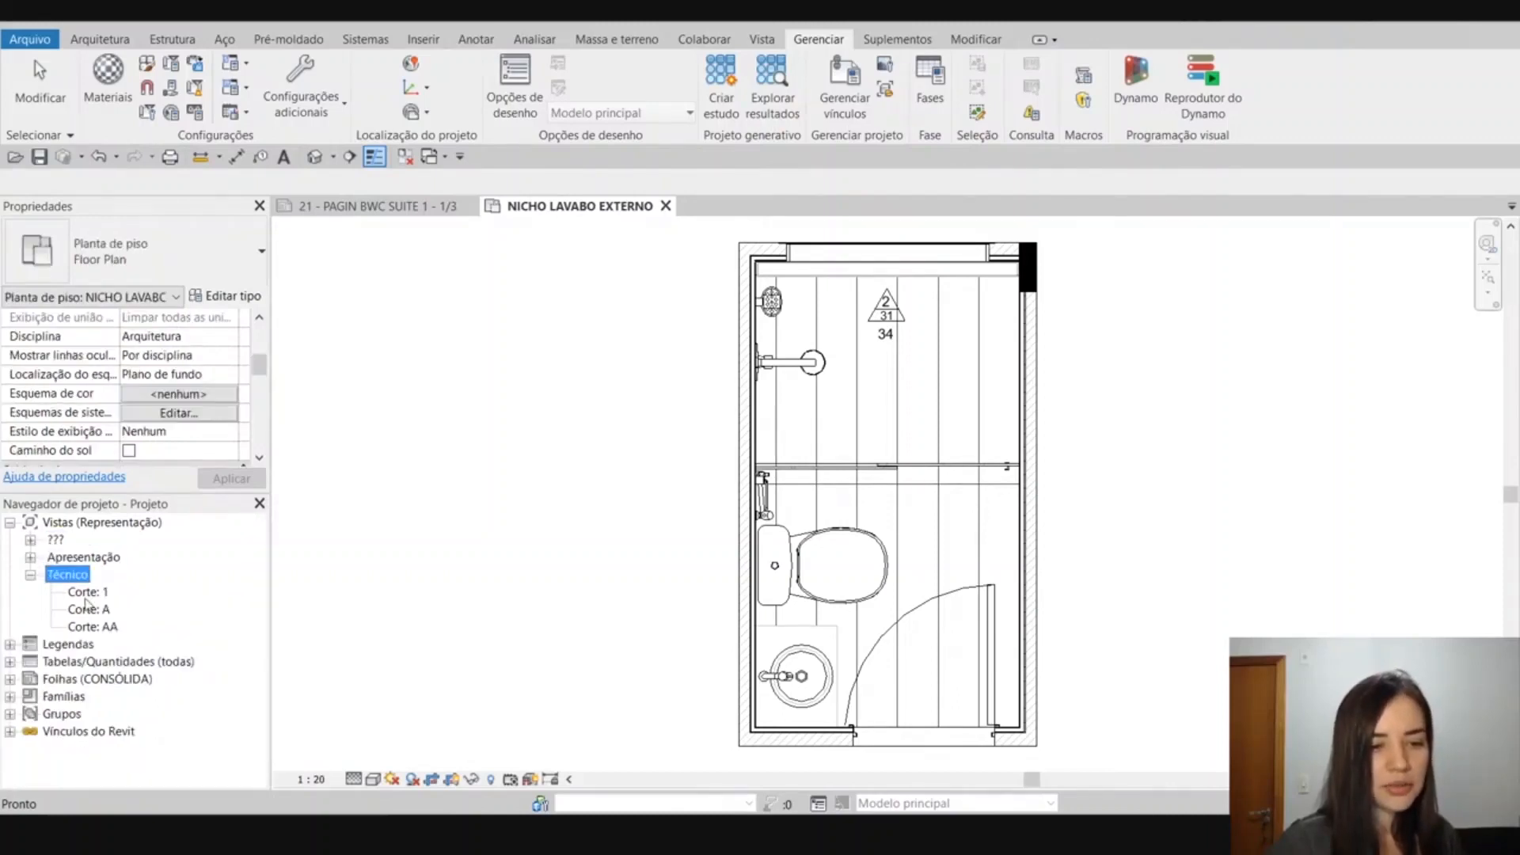
Select the sections Corte: B, Corte: BB and Corte: C in the ??? group and inspect their Representação parameter.
{"action": "left_click", "coordinate": [31, 542]}
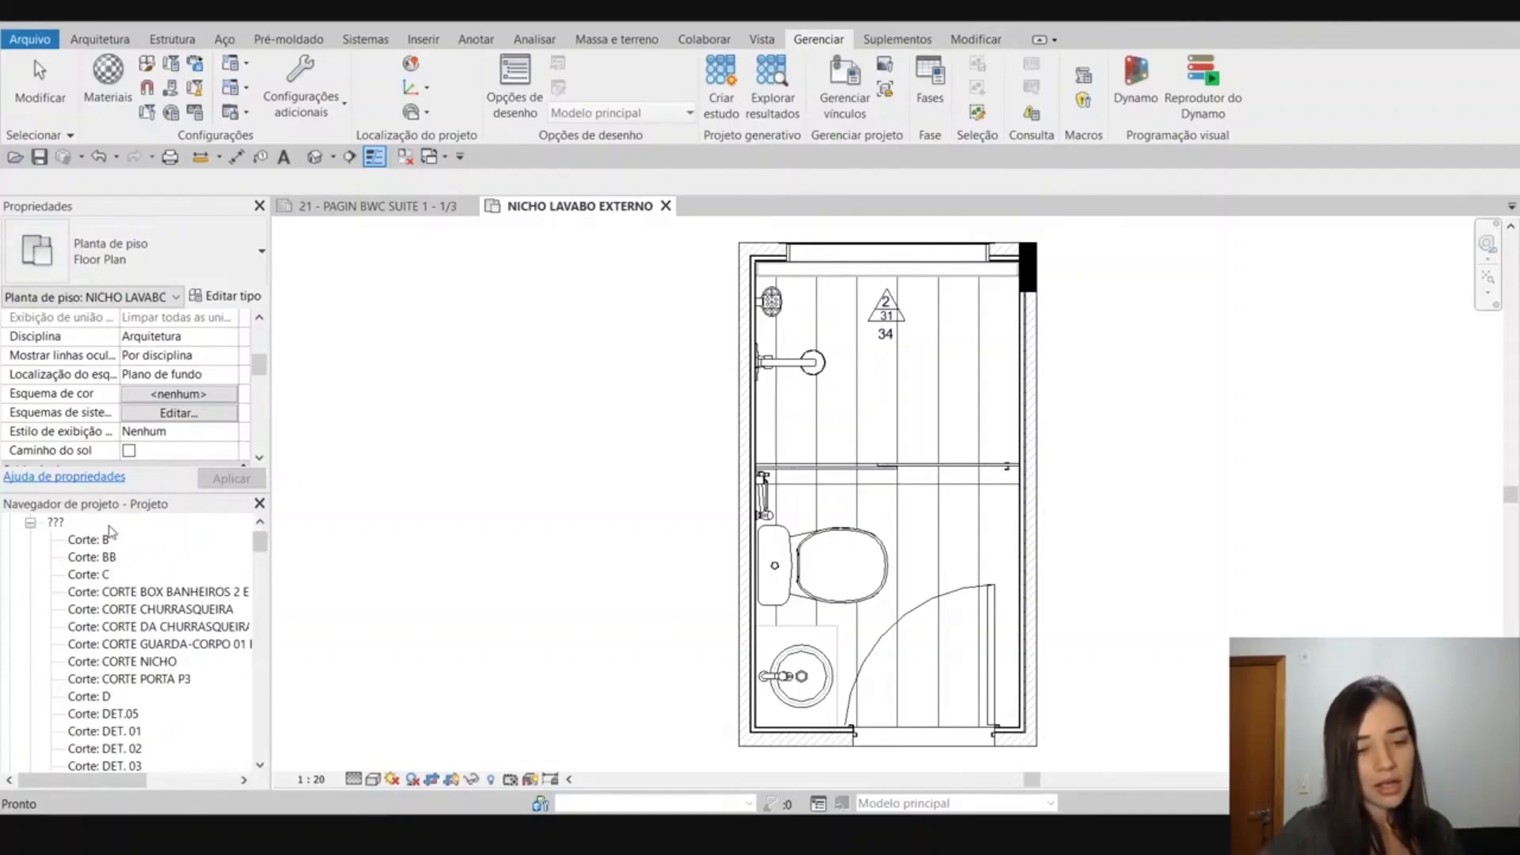
{"action": "left_click", "coordinate": [89, 539]}
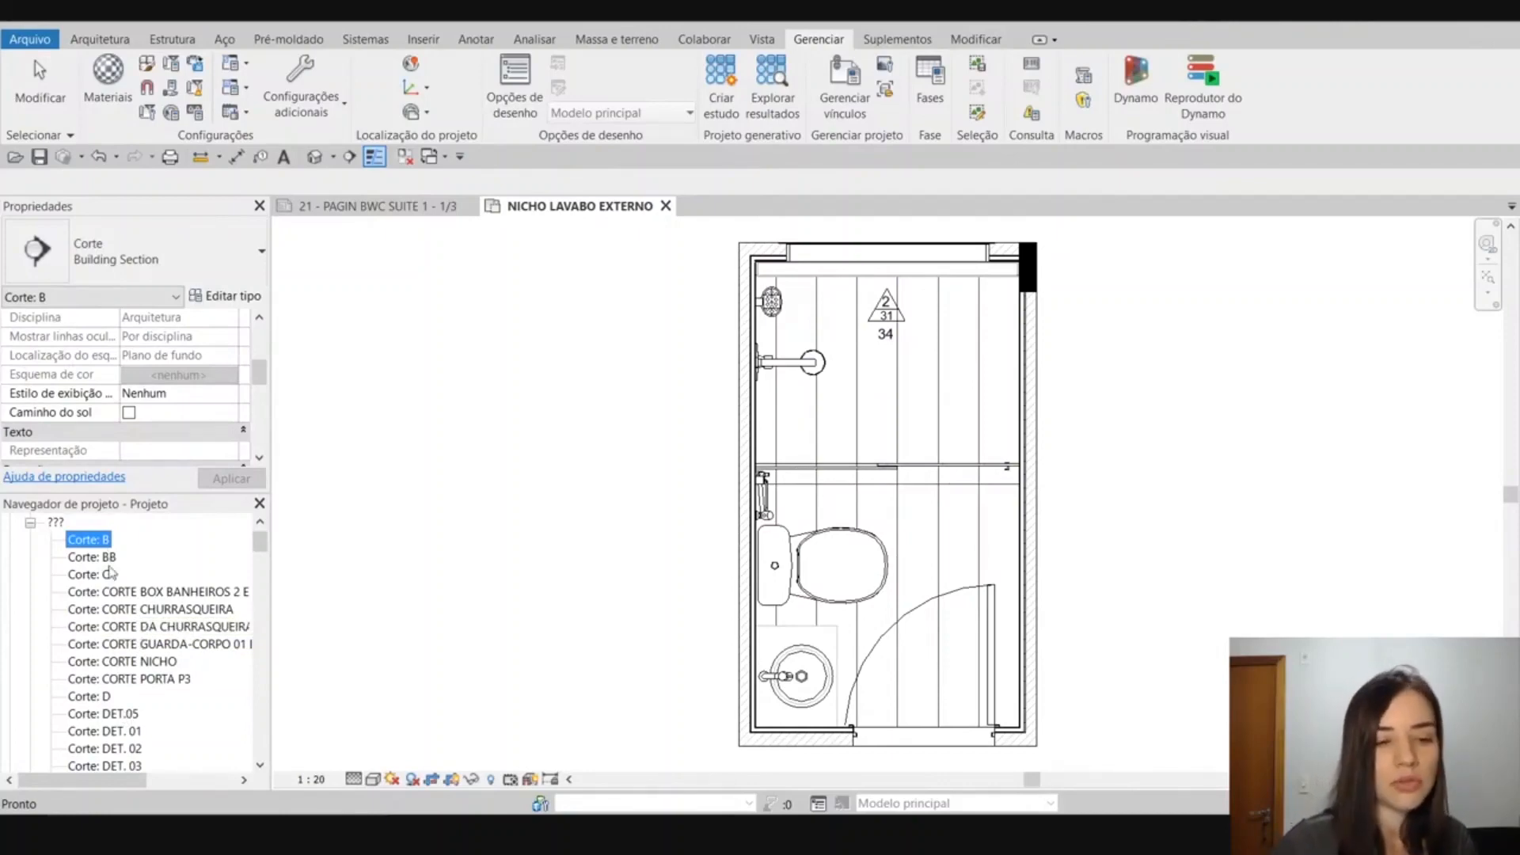
{"action": "scroll", "coordinate": [158, 434], "scroll_direction": "down", "scroll_amount": 1}
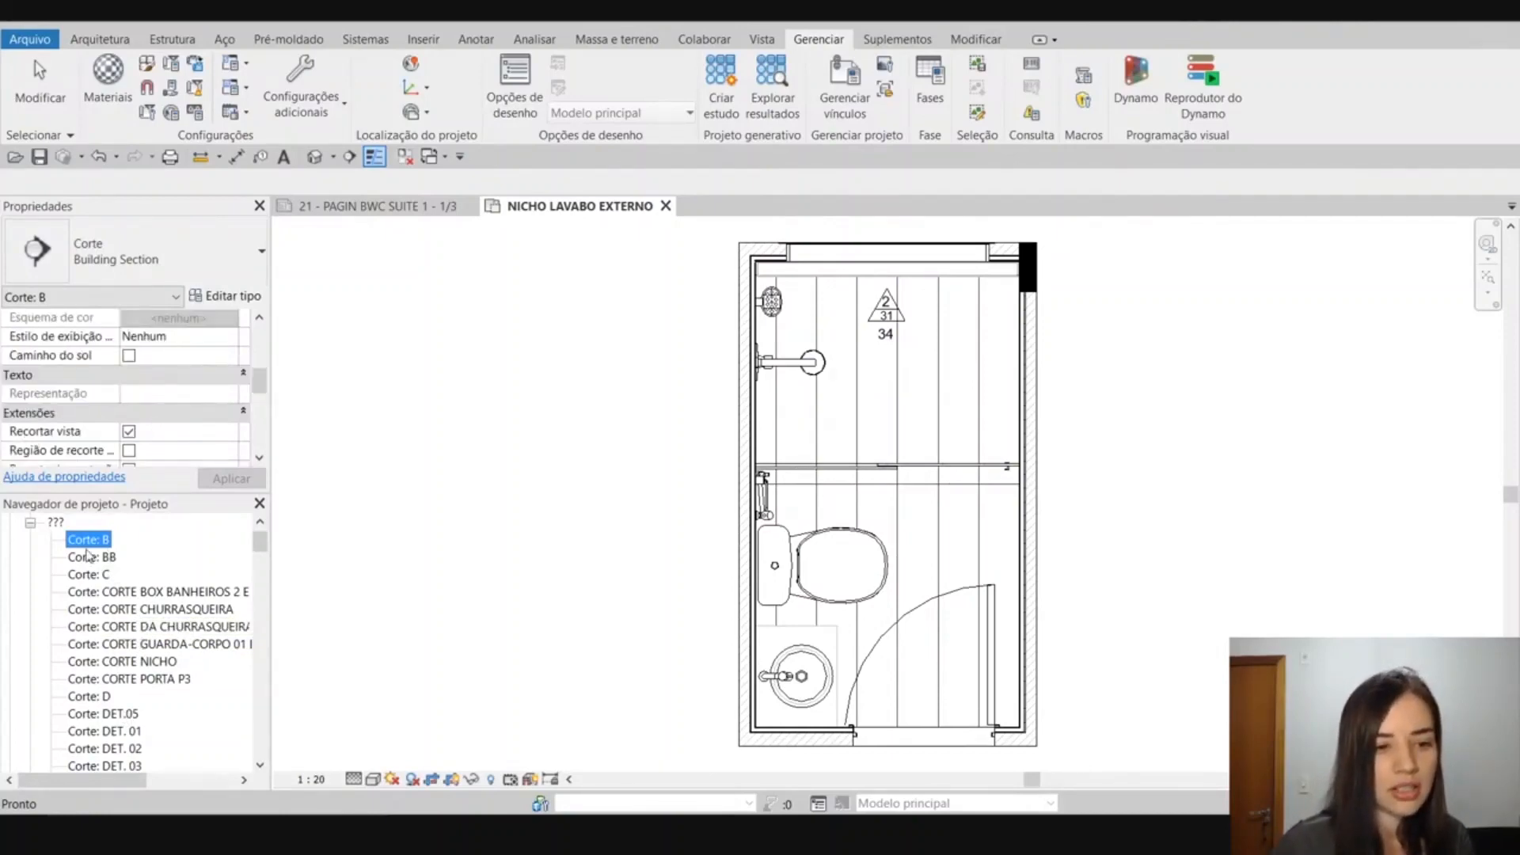
{"action": "left_click", "coordinate": [93, 574], "text": "shift"}
{"action": "scroll", "coordinate": [151, 435], "scroll_direction": "down", "scroll_amount": 2}
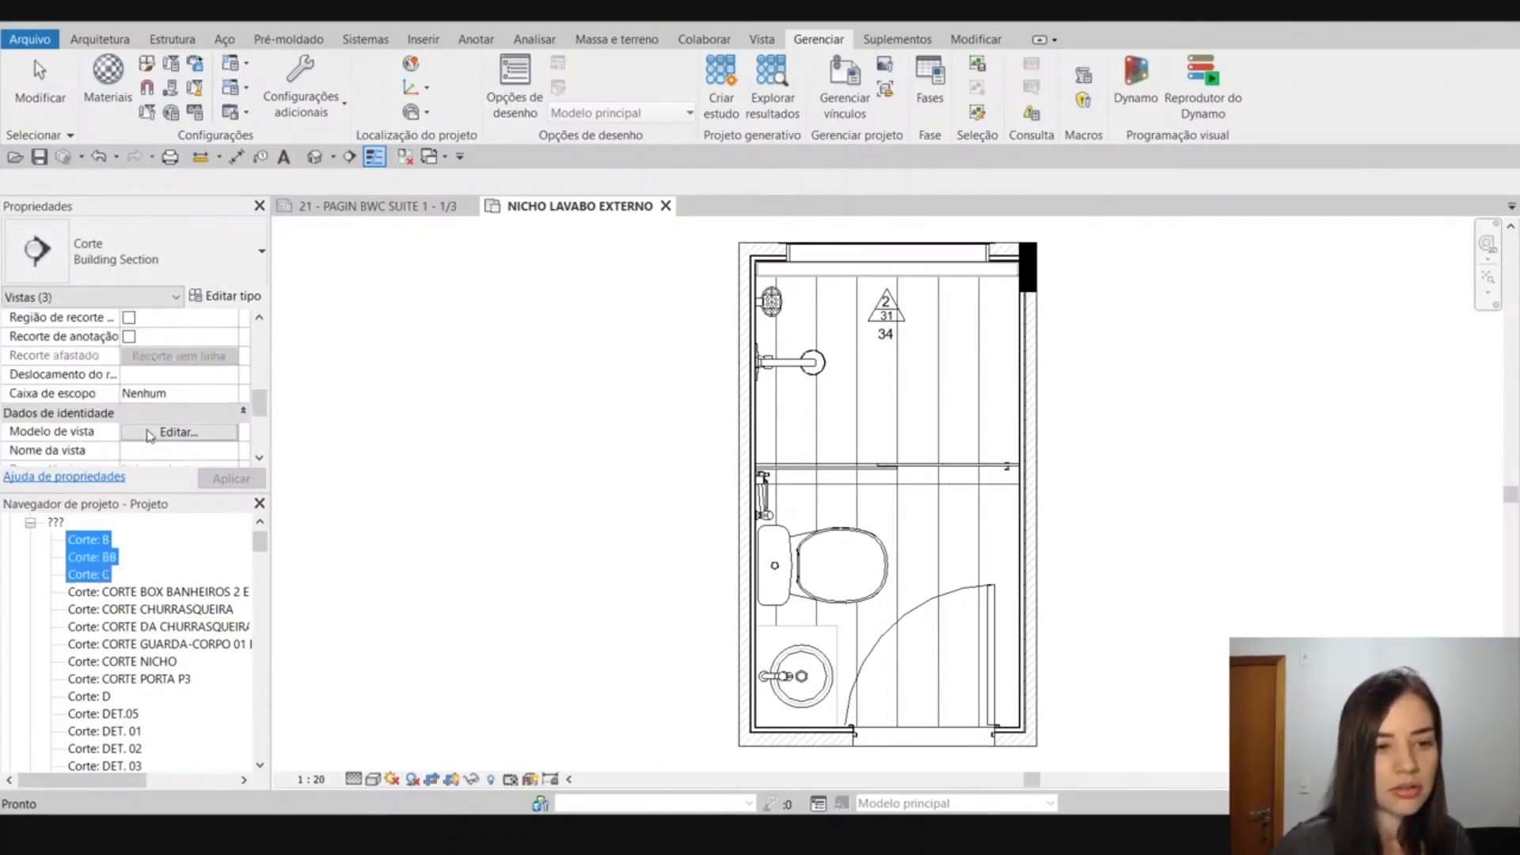
{"action": "scroll", "coordinate": [150, 435], "scroll_direction": "up", "scroll_amount": 4}
{"action": "scroll", "coordinate": [149, 435], "scroll_direction": "down", "scroll_amount": 2}
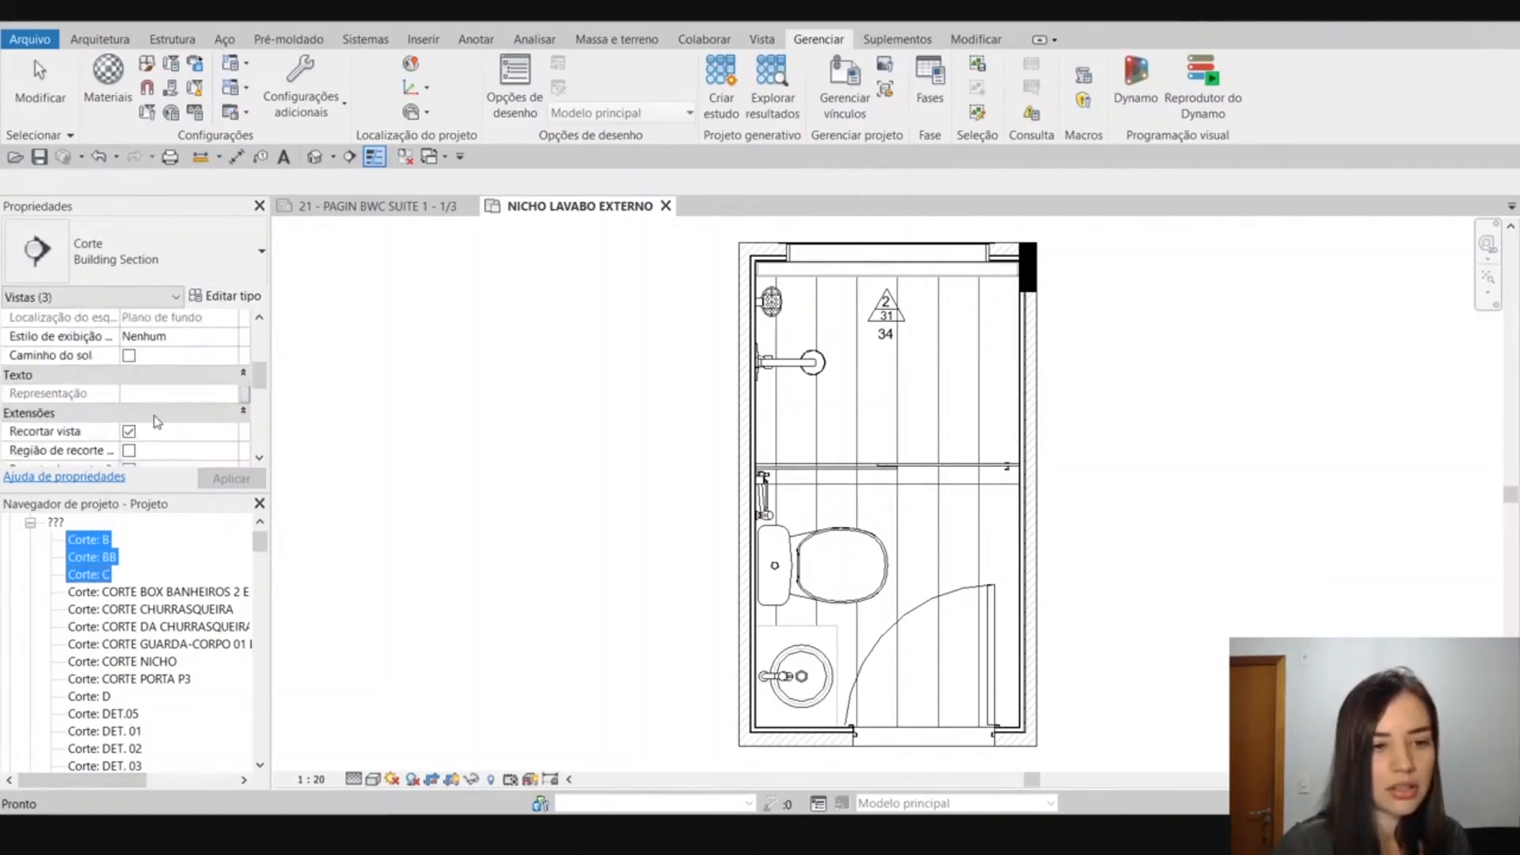
Check the Representação parameter for Corte: B and Corte: BB together, and for Corte: B alone.
{"action": "left_click", "coordinate": [103, 539]}
{"action": "left_click", "coordinate": [110, 557], "text": "shift"}
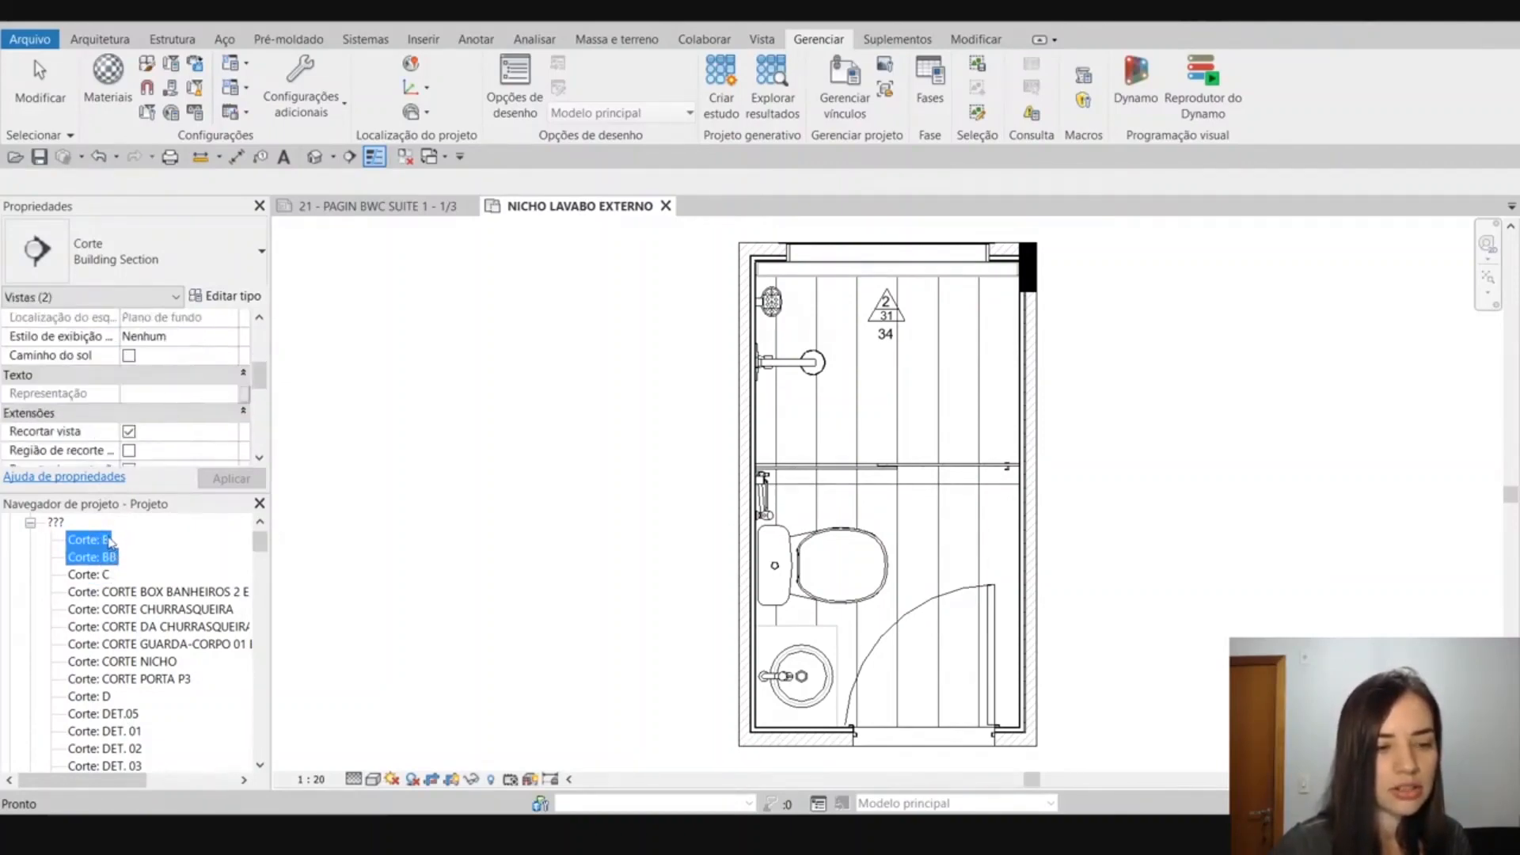
{"action": "left_click", "coordinate": [110, 541]}
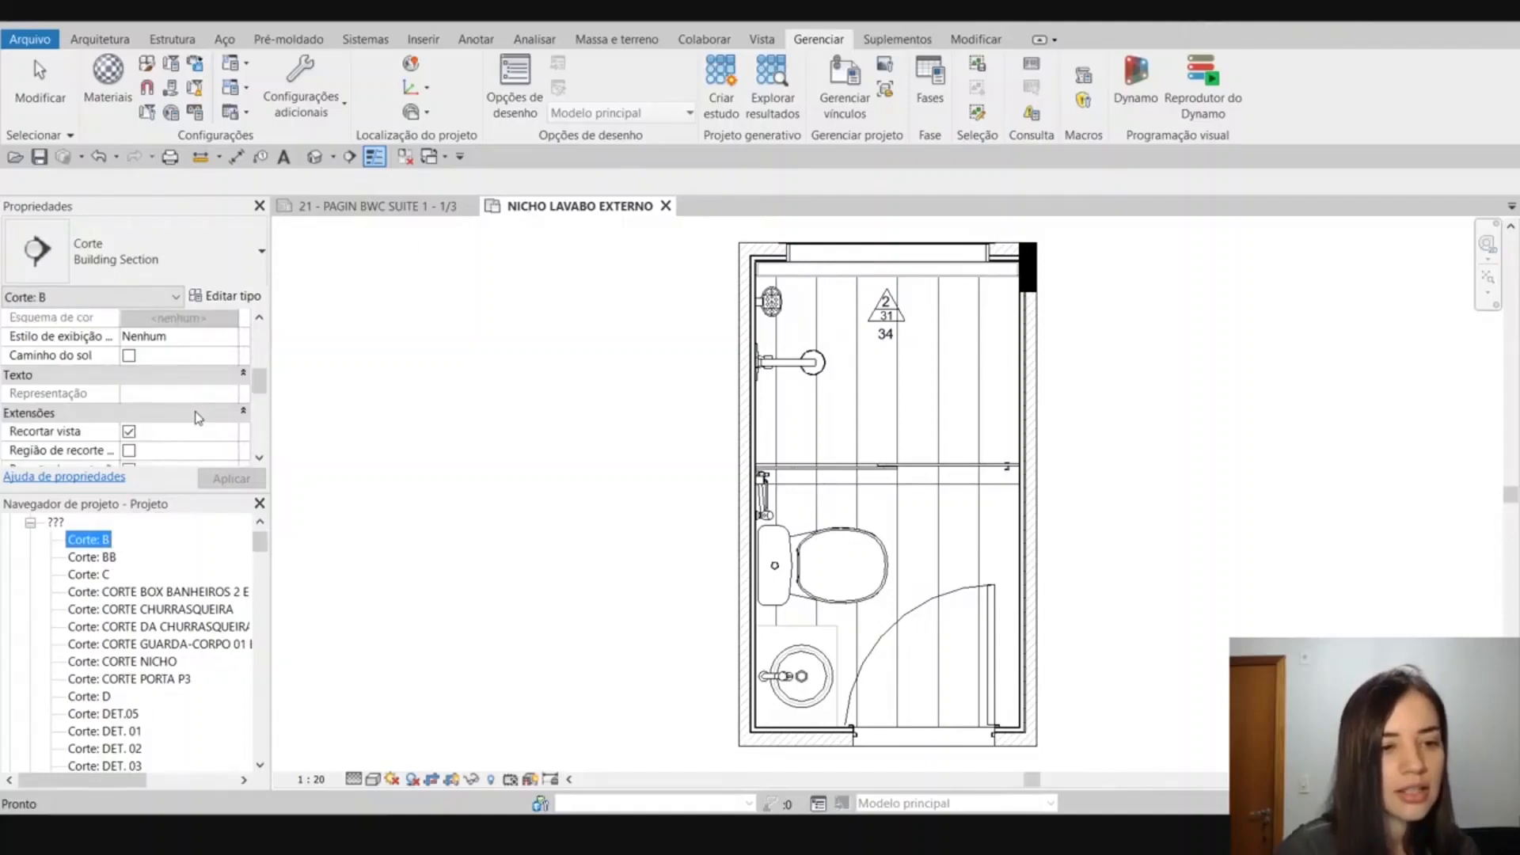
{"action": "left_click", "coordinate": [88, 543]}
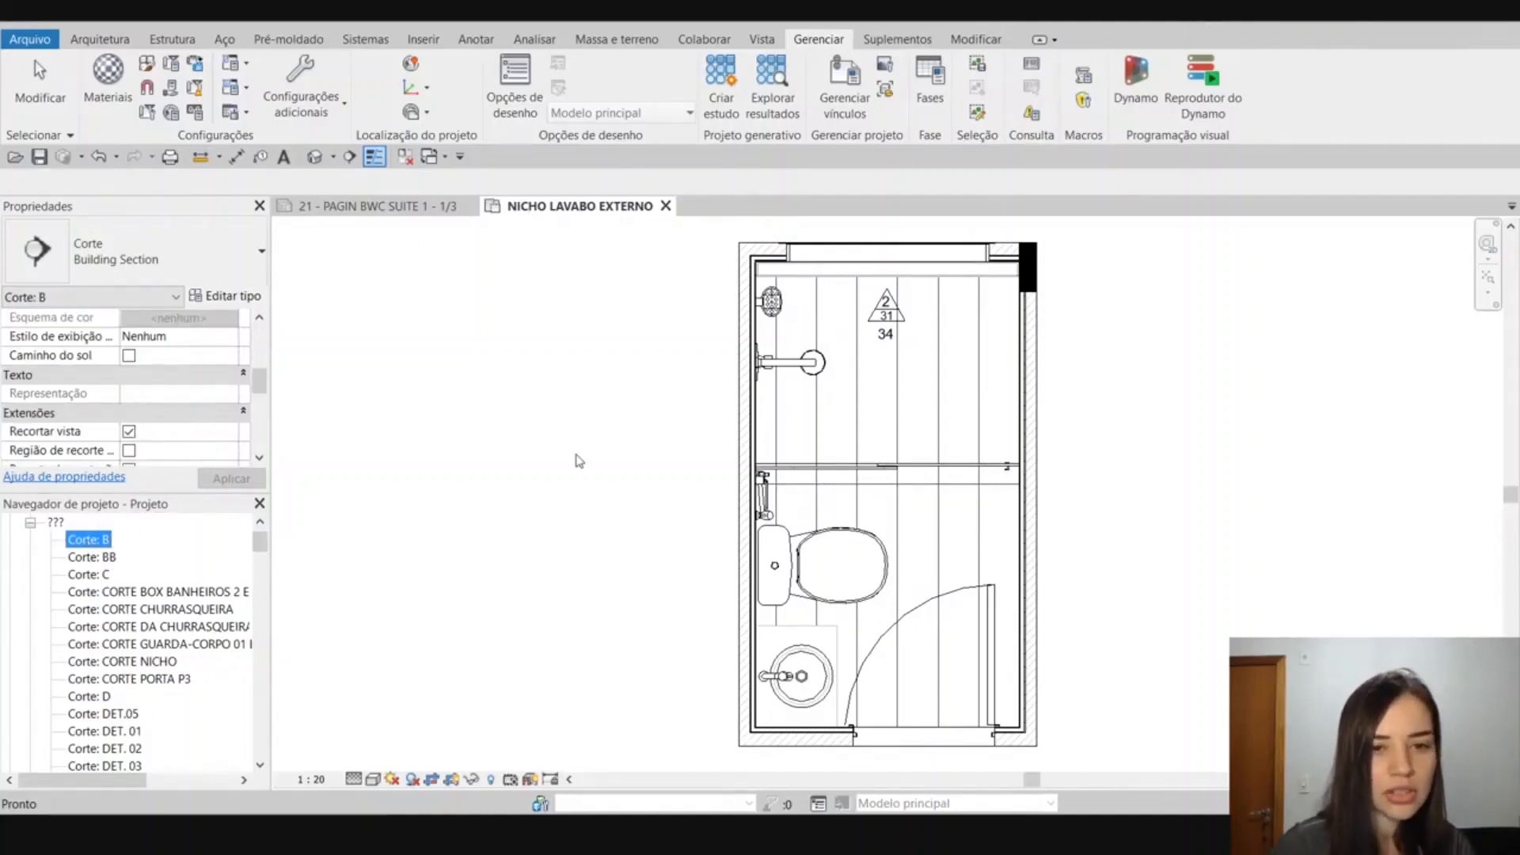
{"action": "left_click", "coordinate": [594, 442]}
{"action": "left_click", "coordinate": [91, 545]}
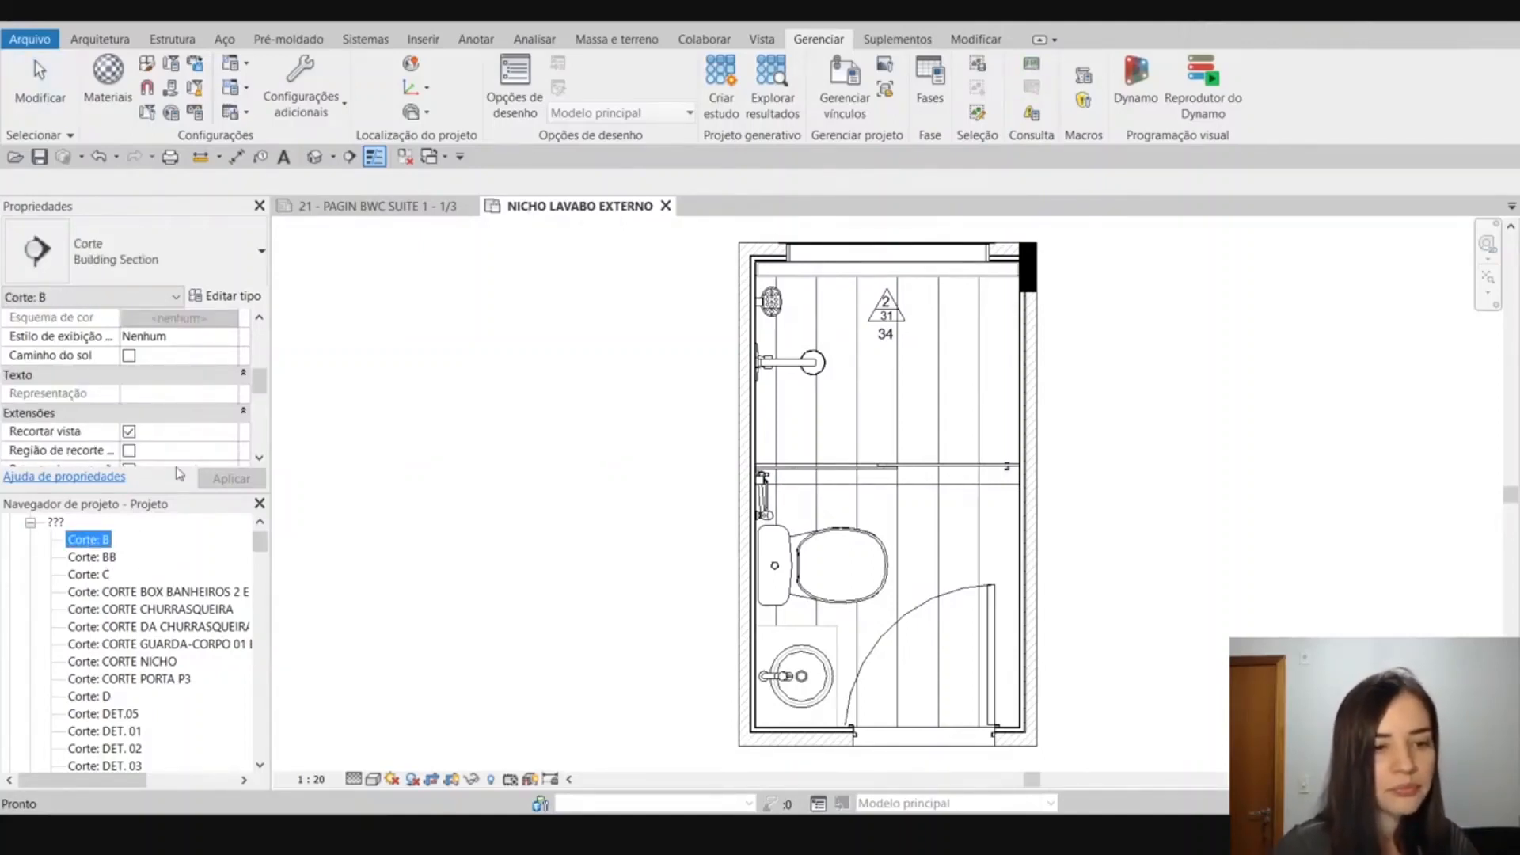
Select the sections from Corte: BB through Corte: DET. 03 in the ??? group of the project browser.
{"action": "left_click", "coordinate": [544, 387]}
{"action": "scroll", "coordinate": [198, 535], "scroll_direction": "down", "scroll_amount": 1}
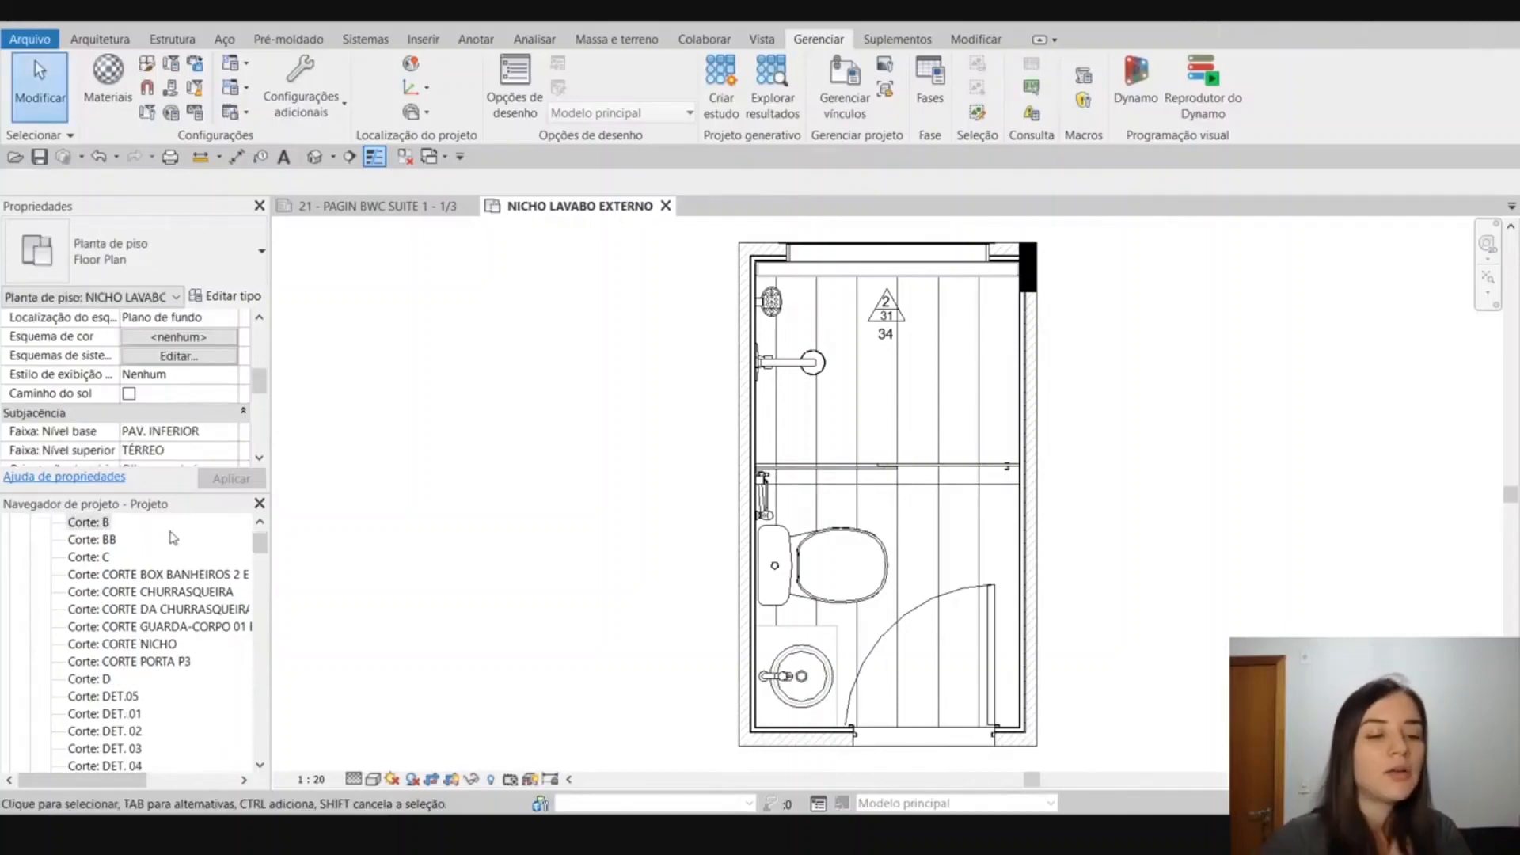
{"action": "left_click", "coordinate": [119, 541]}
{"action": "left_click", "coordinate": [118, 593], "text": "shift"}
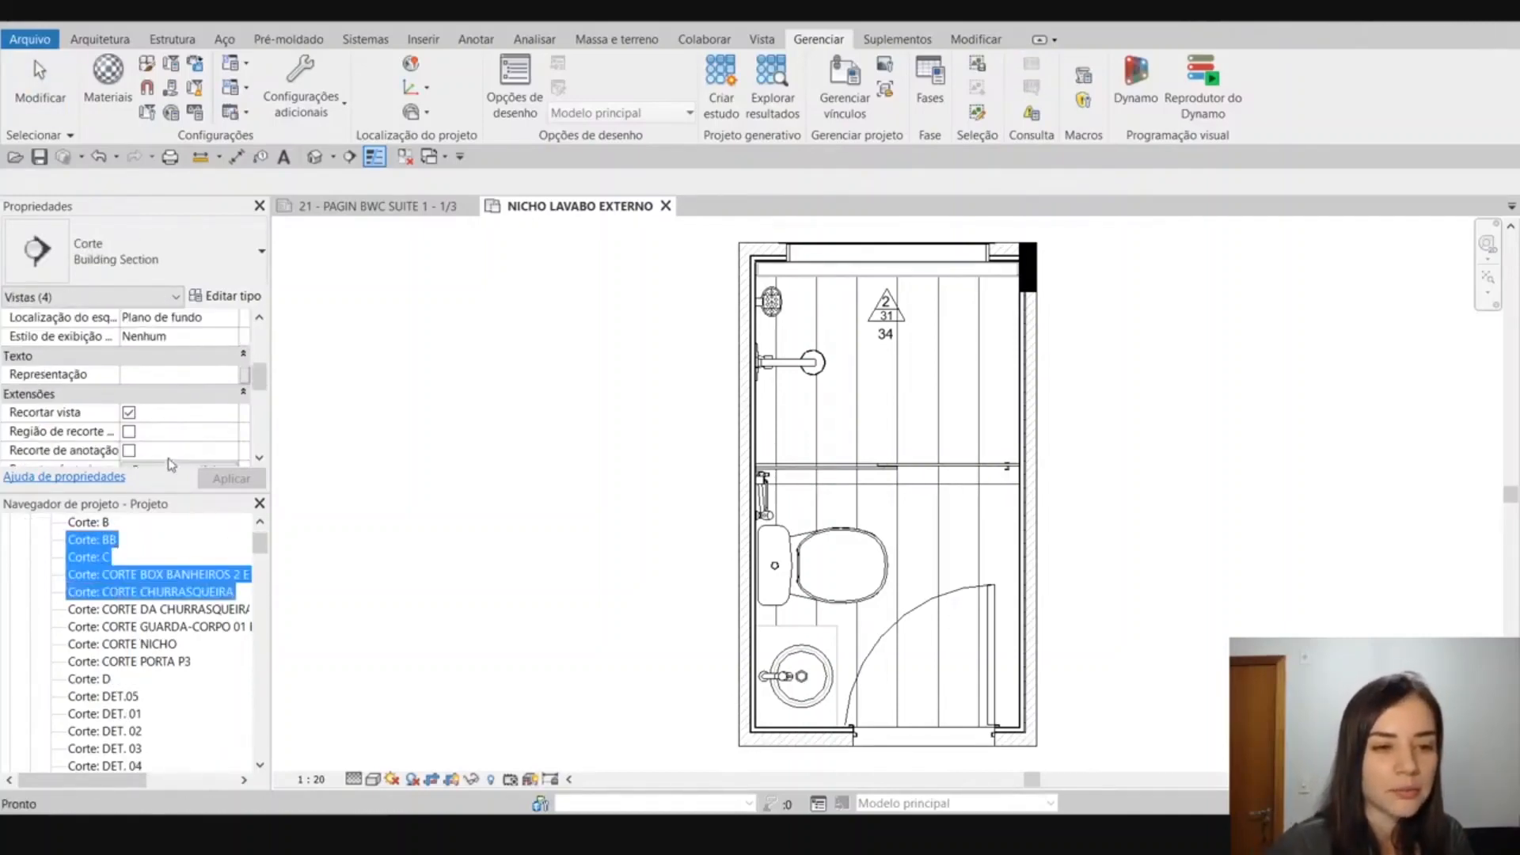
{"action": "left_click", "coordinate": [104, 556]}
{"action": "left_click", "coordinate": [91, 539]}
{"action": "scroll", "coordinate": [105, 554], "scroll_direction": "down", "scroll_amount": 2}
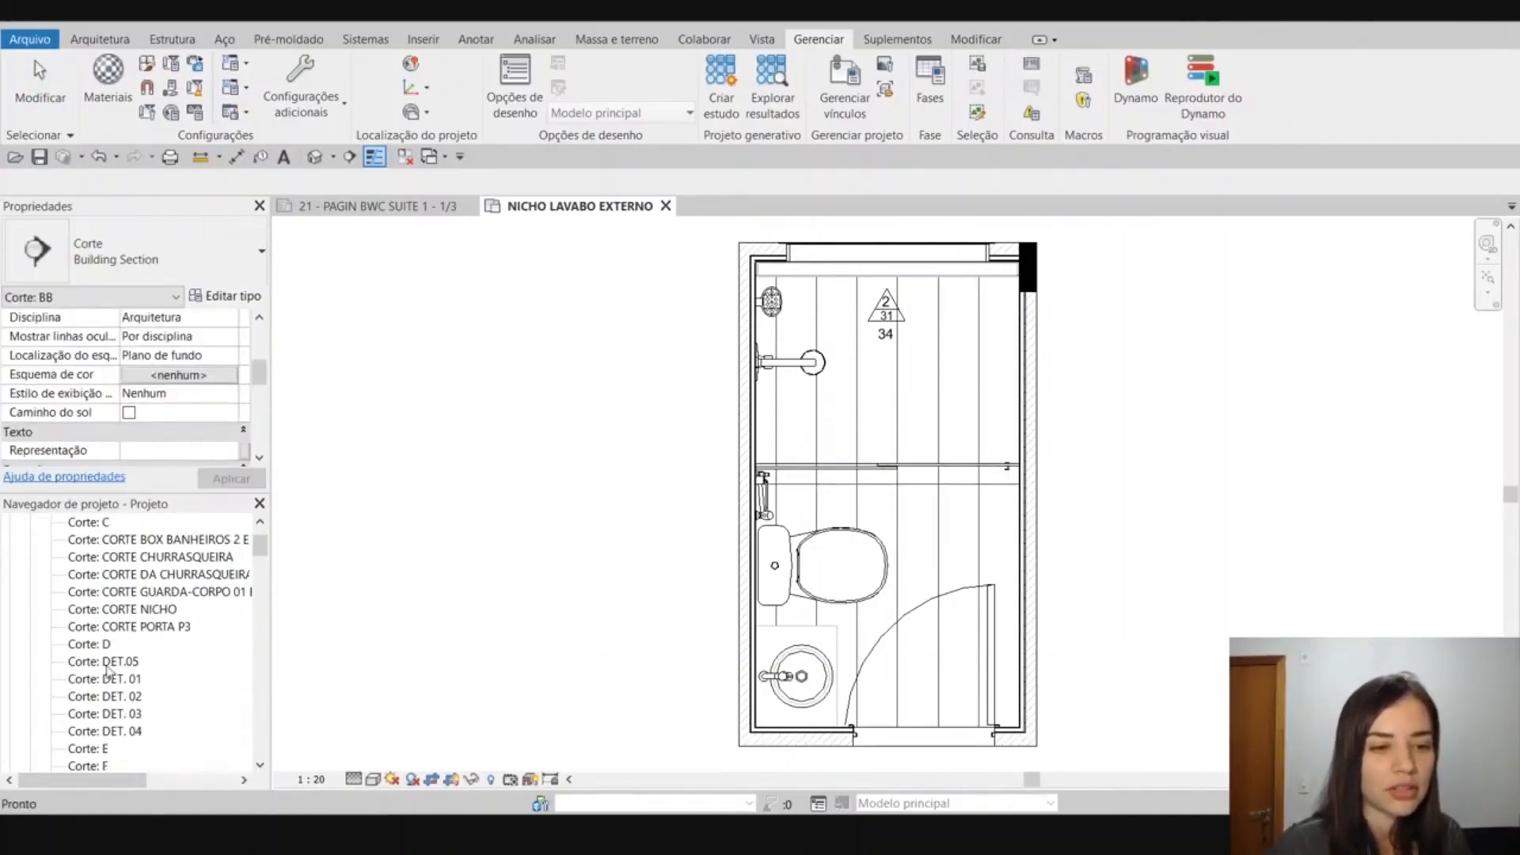
{"action": "scroll", "coordinate": [104, 651], "scroll_direction": "up", "scroll_amount": 1}
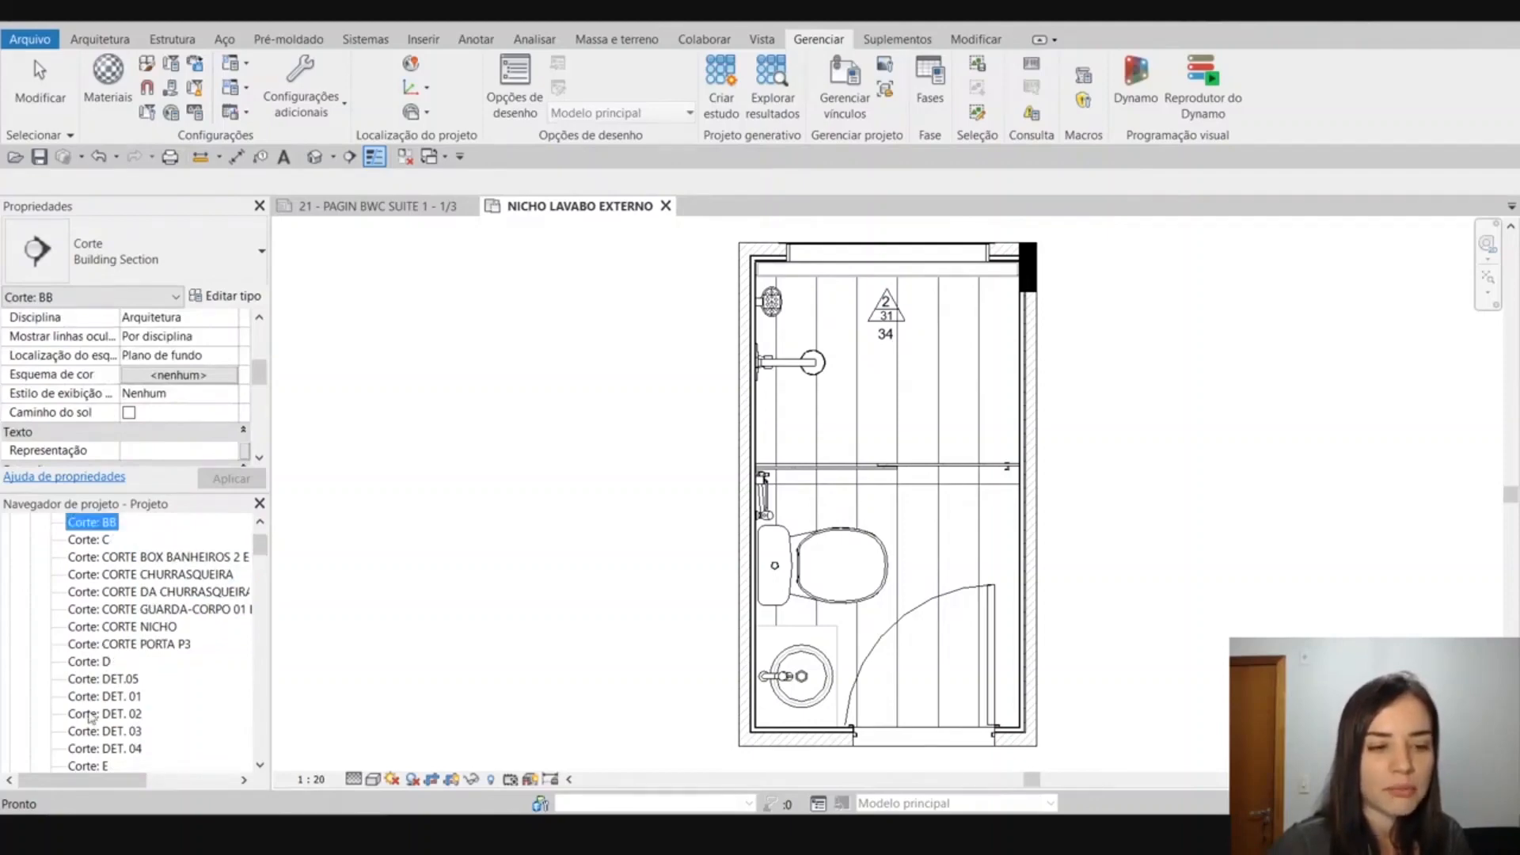
{"action": "left_click", "coordinate": [92, 730], "text": "shift"}
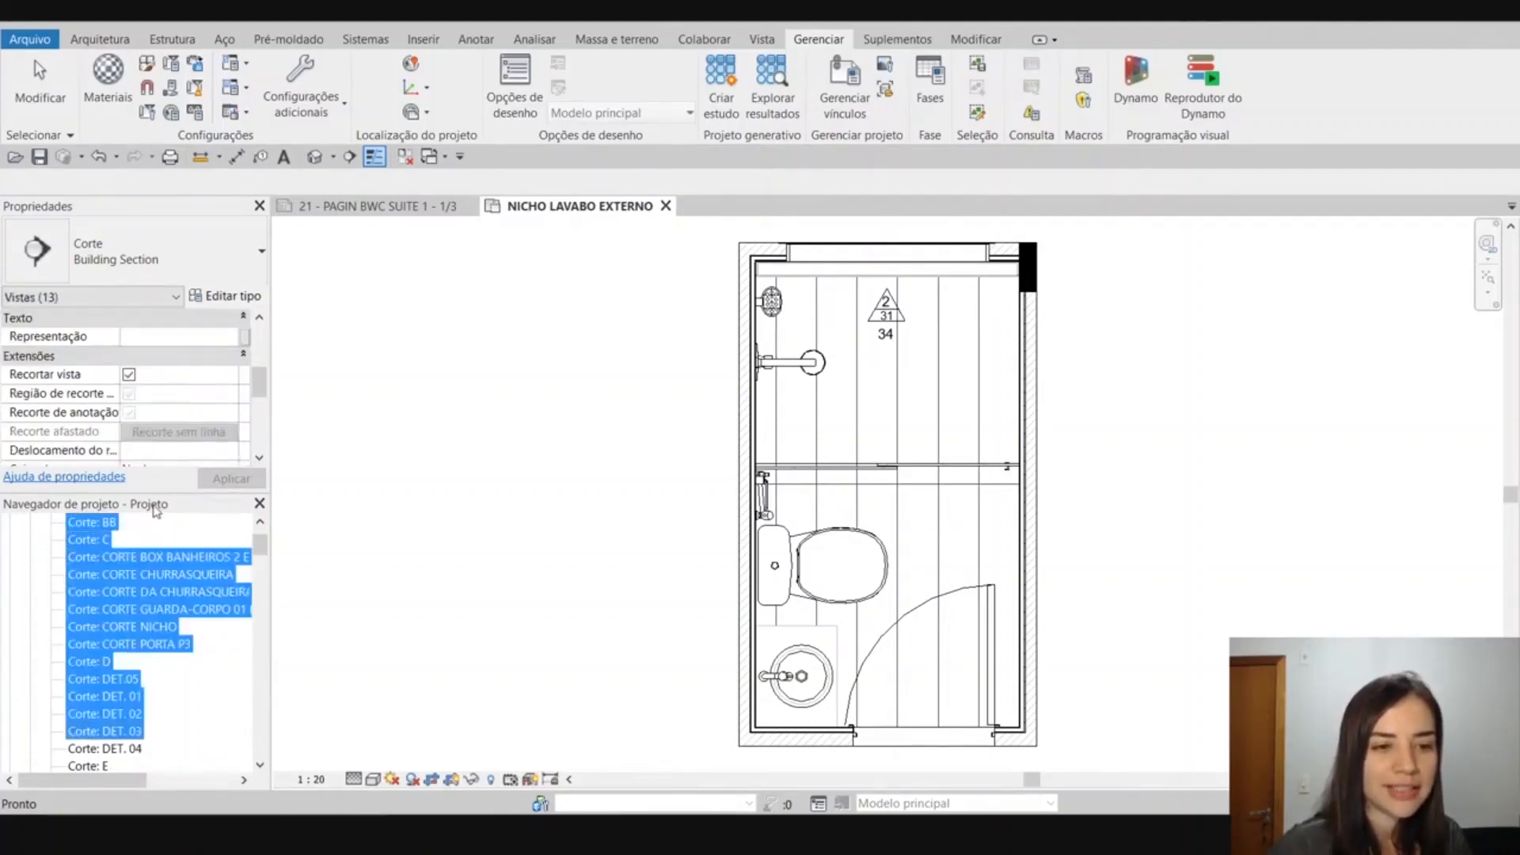
{"action": "scroll", "coordinate": [138, 521], "scroll_direction": "up", "scroll_amount": 2}
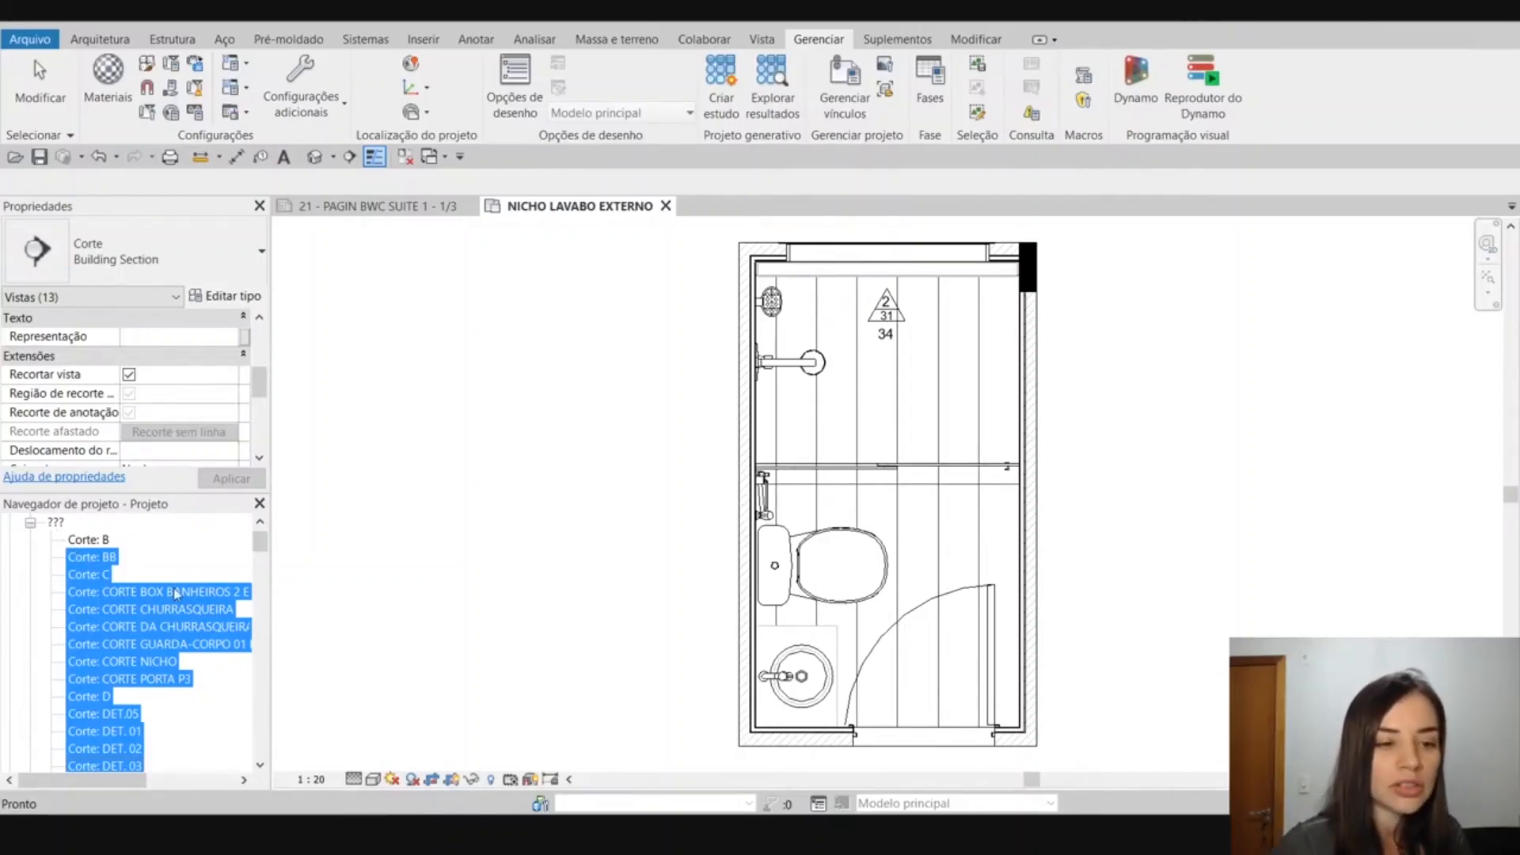
Try the free text gfgfd as the Representação value of the selected sections, without applying it.
{"action": "left_click", "coordinate": [194, 336]}
{"action": "left_click", "coordinate": [230, 337]}
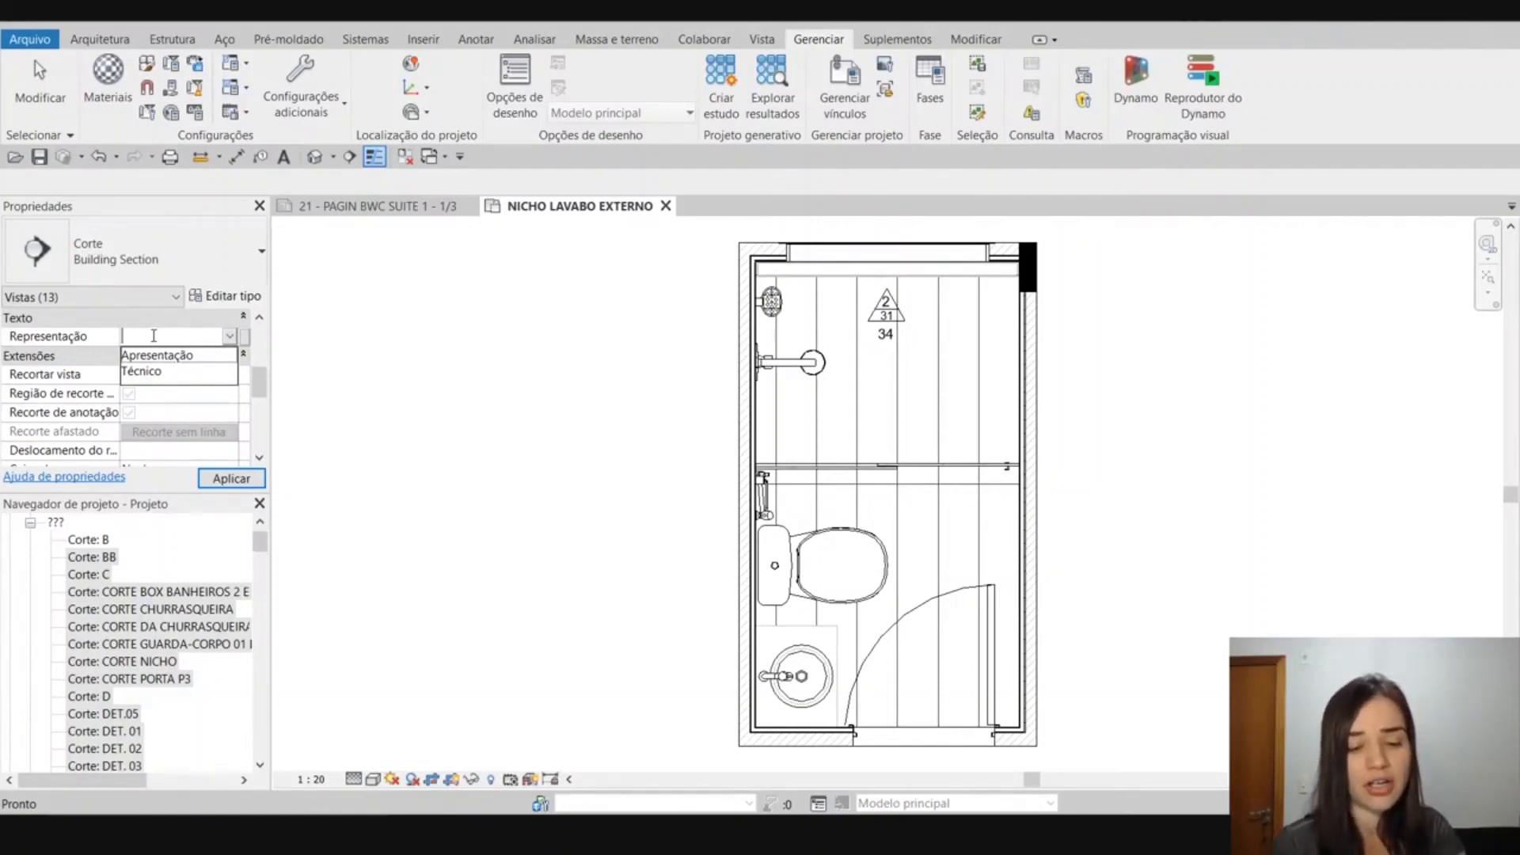
{"action": "type", "text": "gfgfd"}
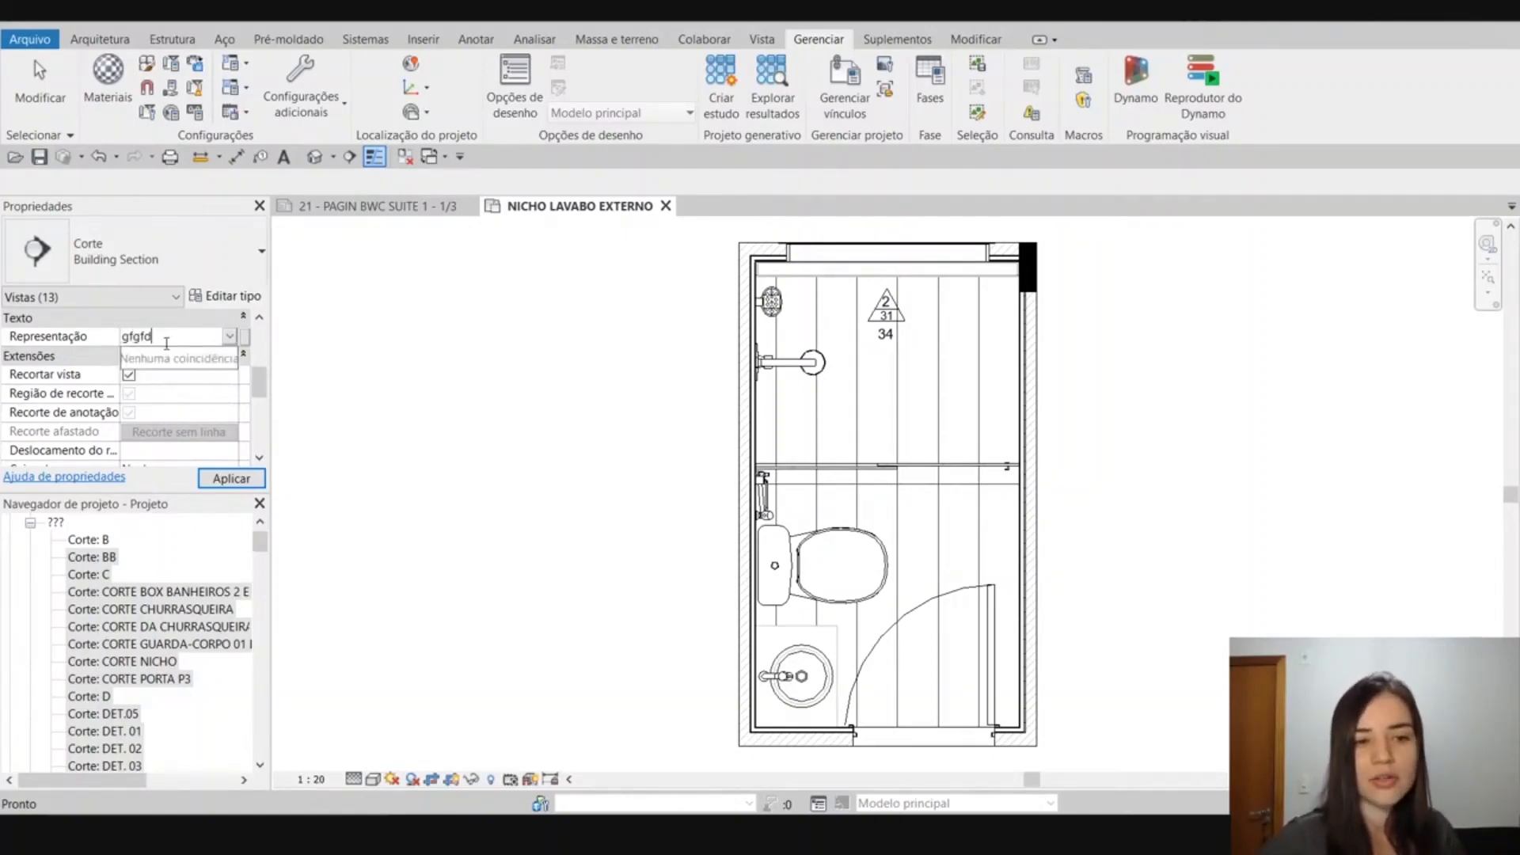
{"action": "left_click", "coordinate": [165, 337]}
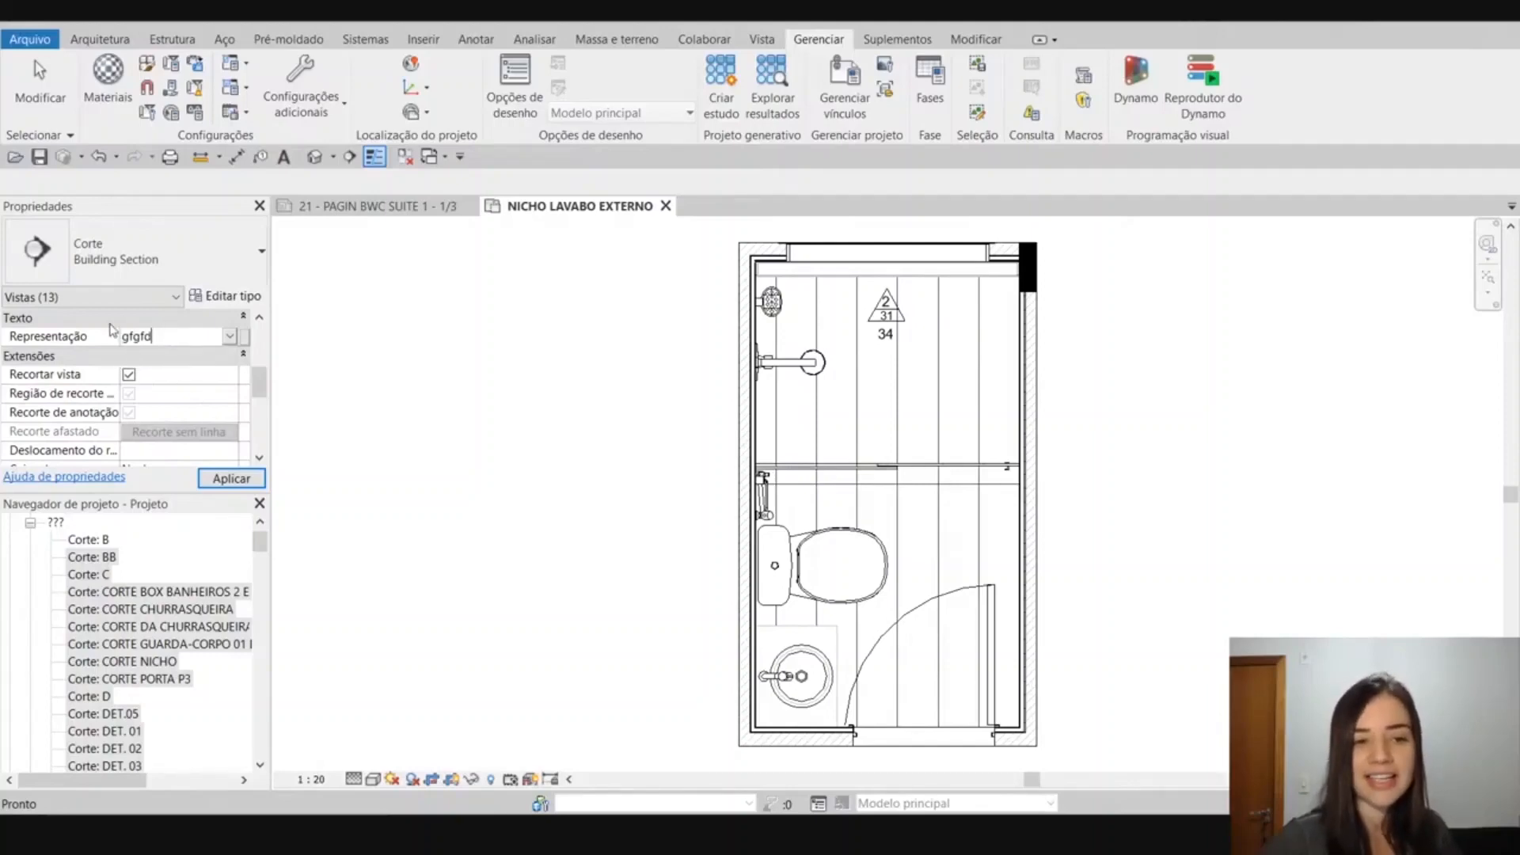
{"action": "left_click_drag", "start_coordinate": [155, 334], "coordinate": [116, 325]}
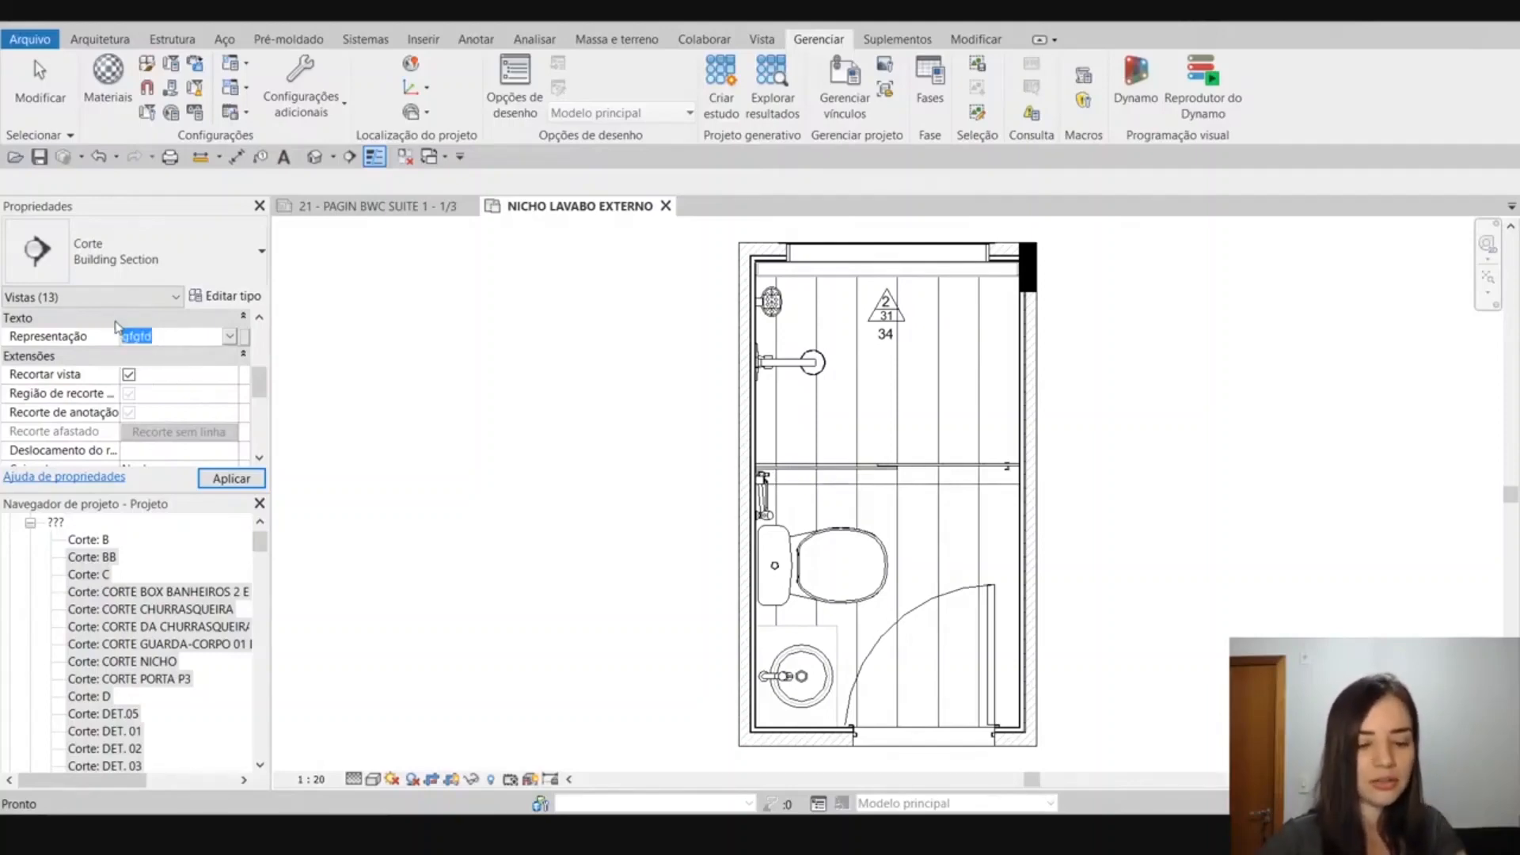
Set the Representação parameter of the selected sections to Técnico and apply it.
{"action": "left_click", "coordinate": [229, 337]}
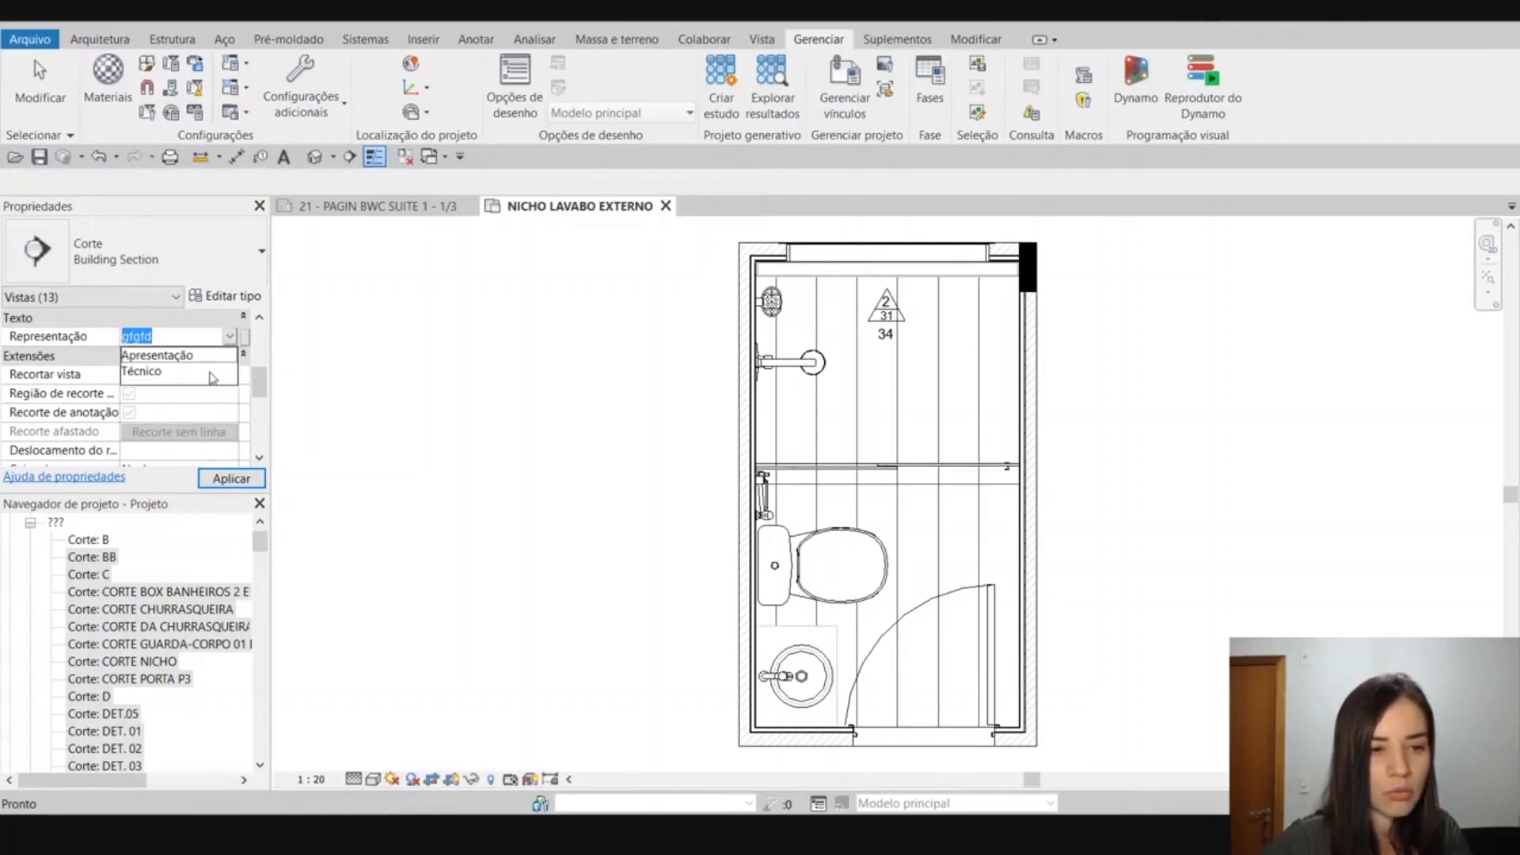
{"action": "left_click", "coordinate": [215, 368]}
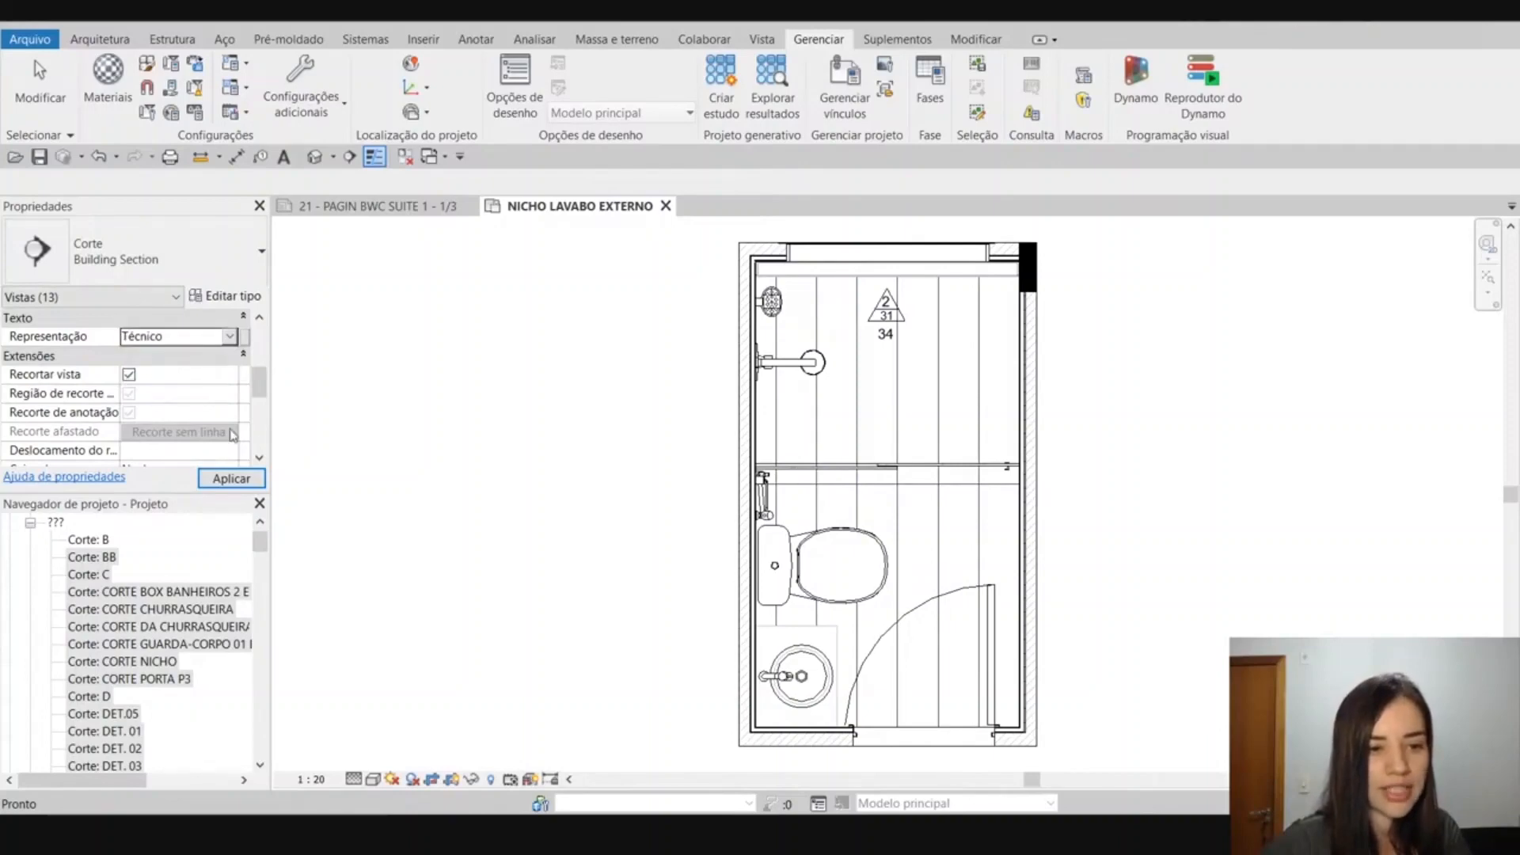
{"action": "left_click", "coordinate": [230, 481]}
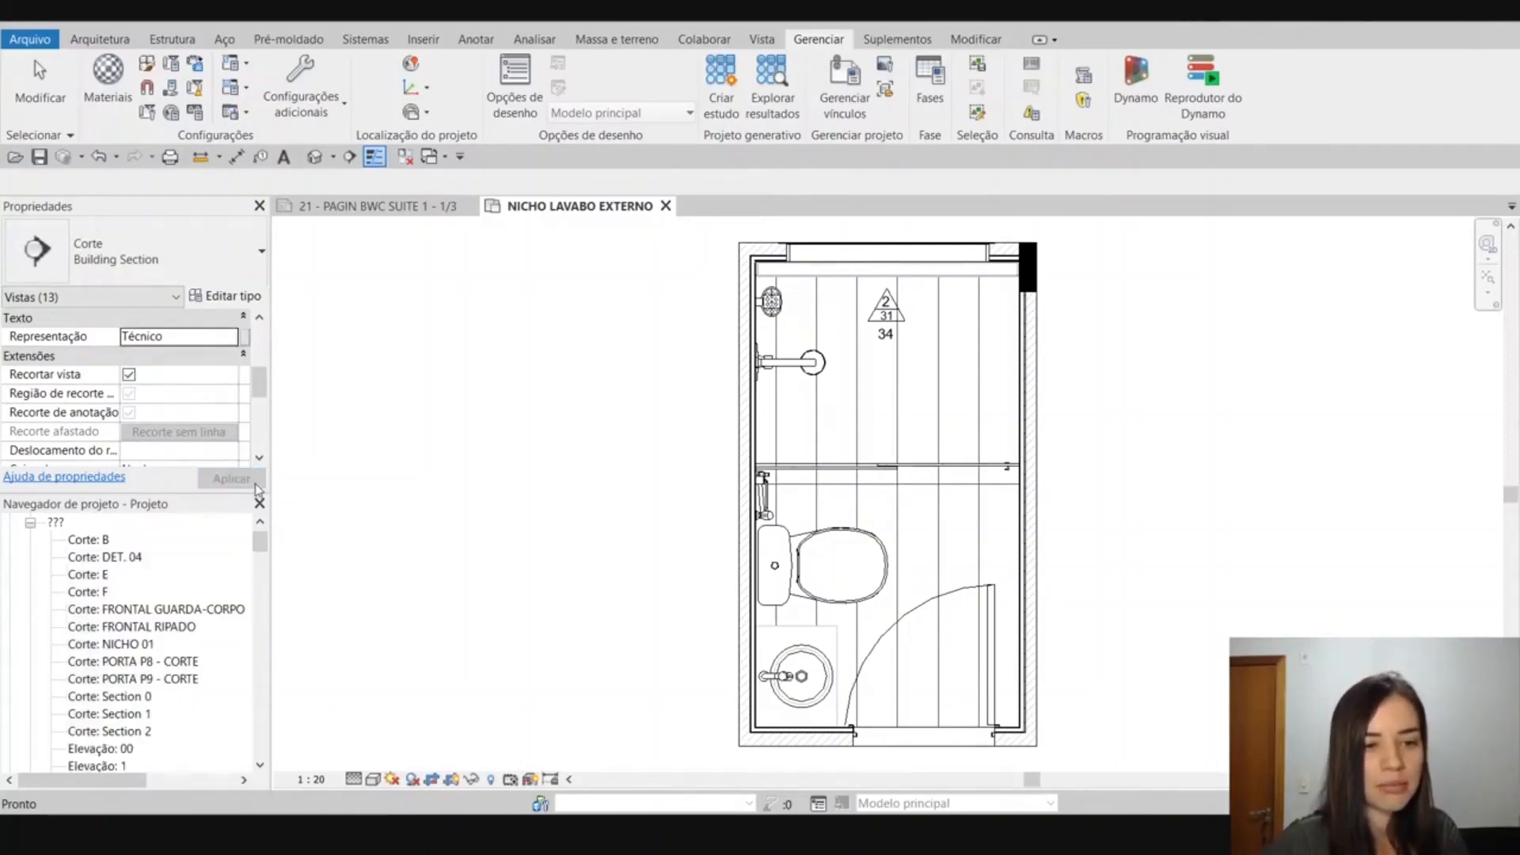
Set the Representação parameter of the views from Corte: DET. 04 through Elevação: 17 in the ??? group to Apresentação and apply it.
{"action": "left_click", "coordinate": [95, 556]}
{"action": "left_click", "coordinate": [110, 681], "text": "shift"}
{"action": "scroll", "coordinate": [111, 687], "scroll_direction": "down", "scroll_amount": 2}
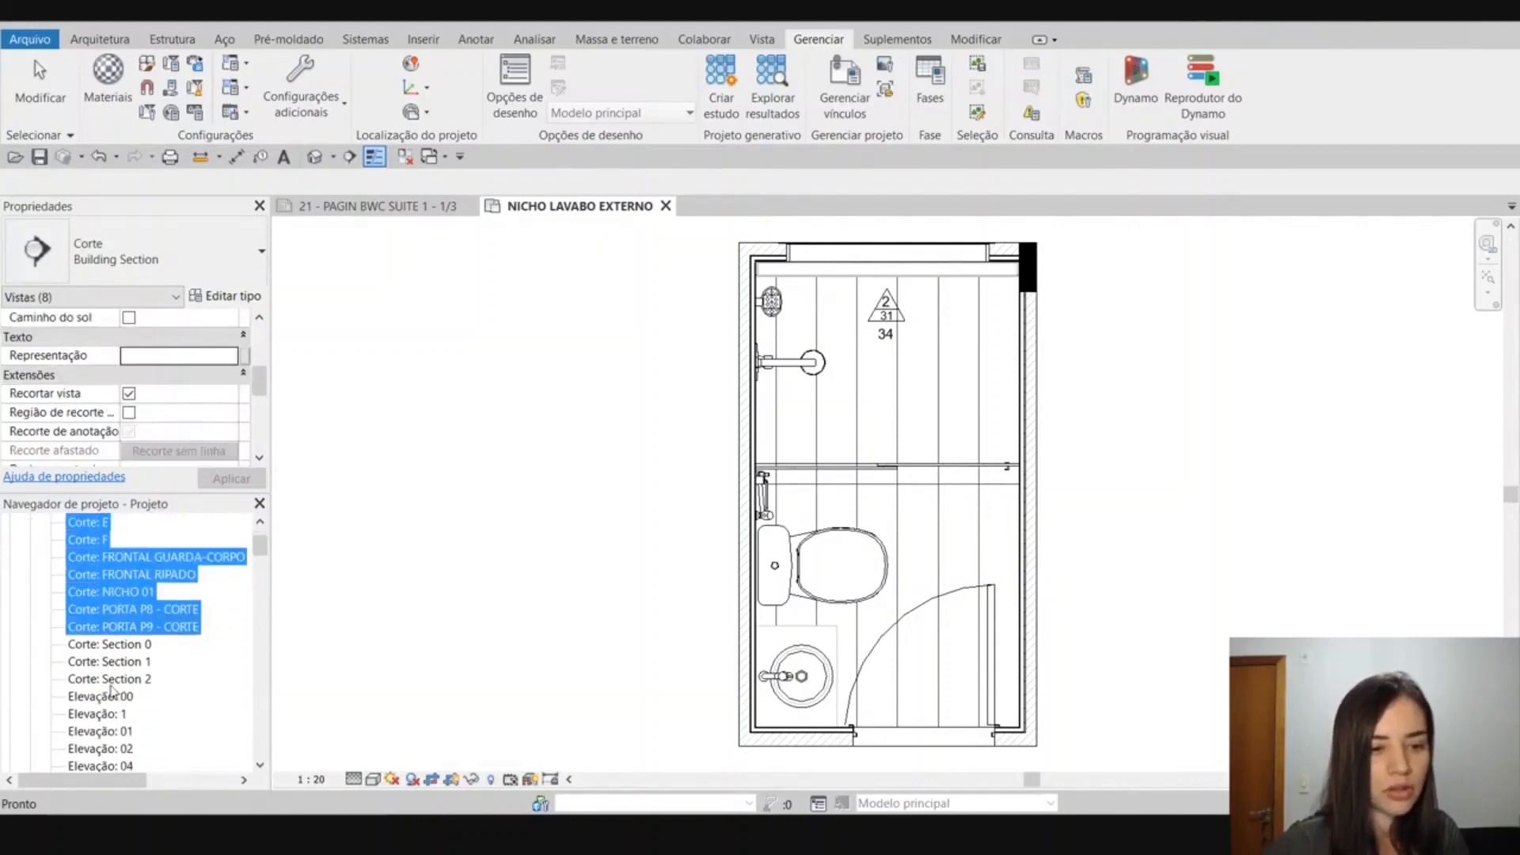
{"action": "left_click", "coordinate": [111, 681], "text": "shift"}
{"action": "scroll", "coordinate": [111, 688], "scroll_direction": "down", "scroll_amount": 2}
{"action": "left_click", "coordinate": [111, 679], "text": "shift"}
{"action": "scroll", "coordinate": [111, 690], "scroll_direction": "down", "scroll_amount": 2}
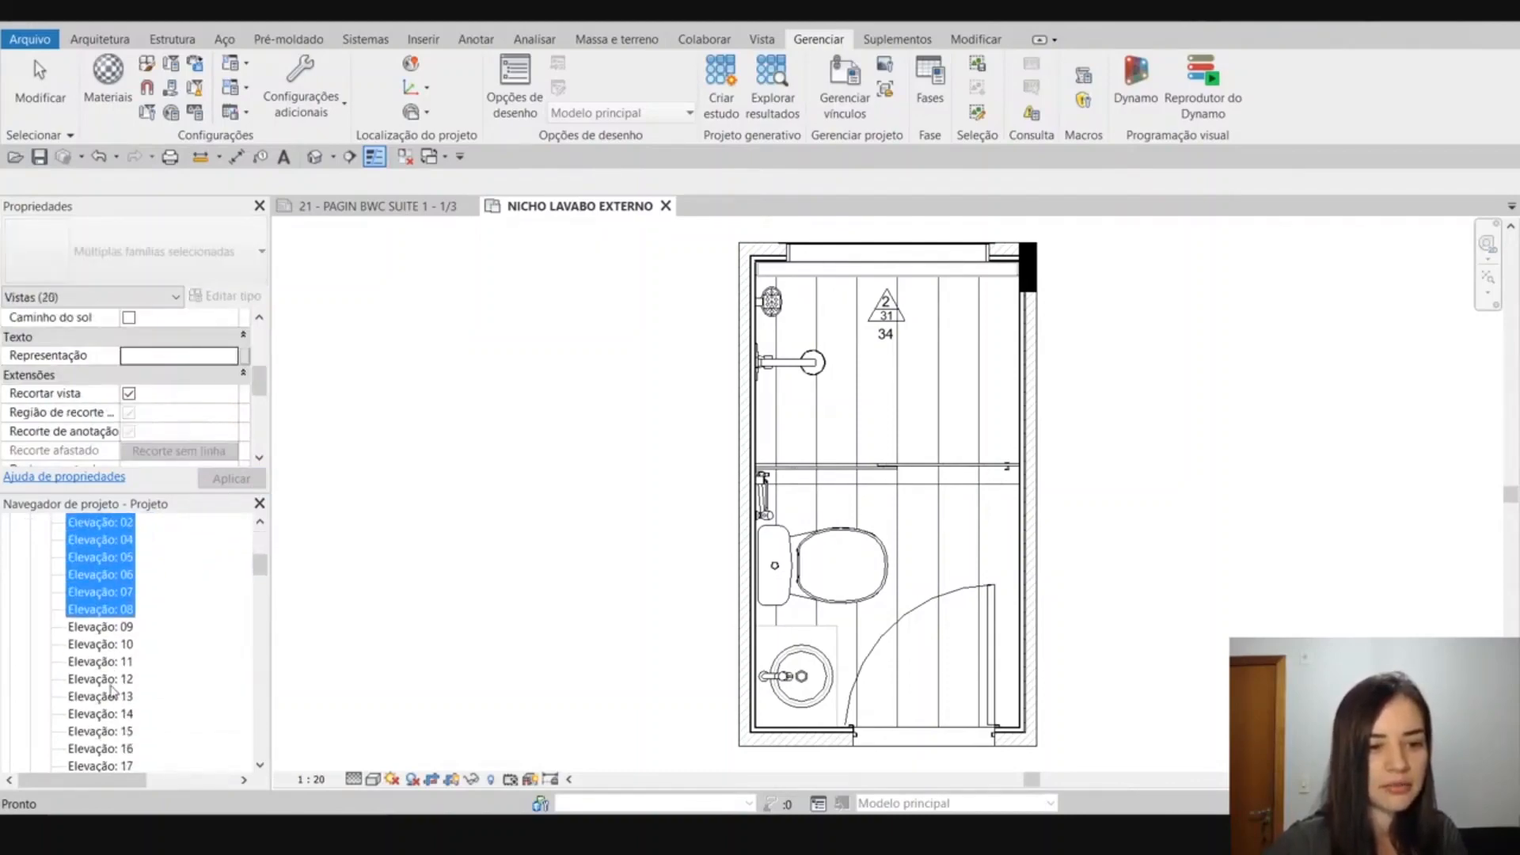
{"action": "left_click", "coordinate": [111, 689], "text": "shift"}
{"action": "scroll", "coordinate": [110, 691], "scroll_direction": "down", "scroll_amount": 4}
{"action": "scroll", "coordinate": [111, 688], "scroll_direction": "down", "scroll_amount": 1}
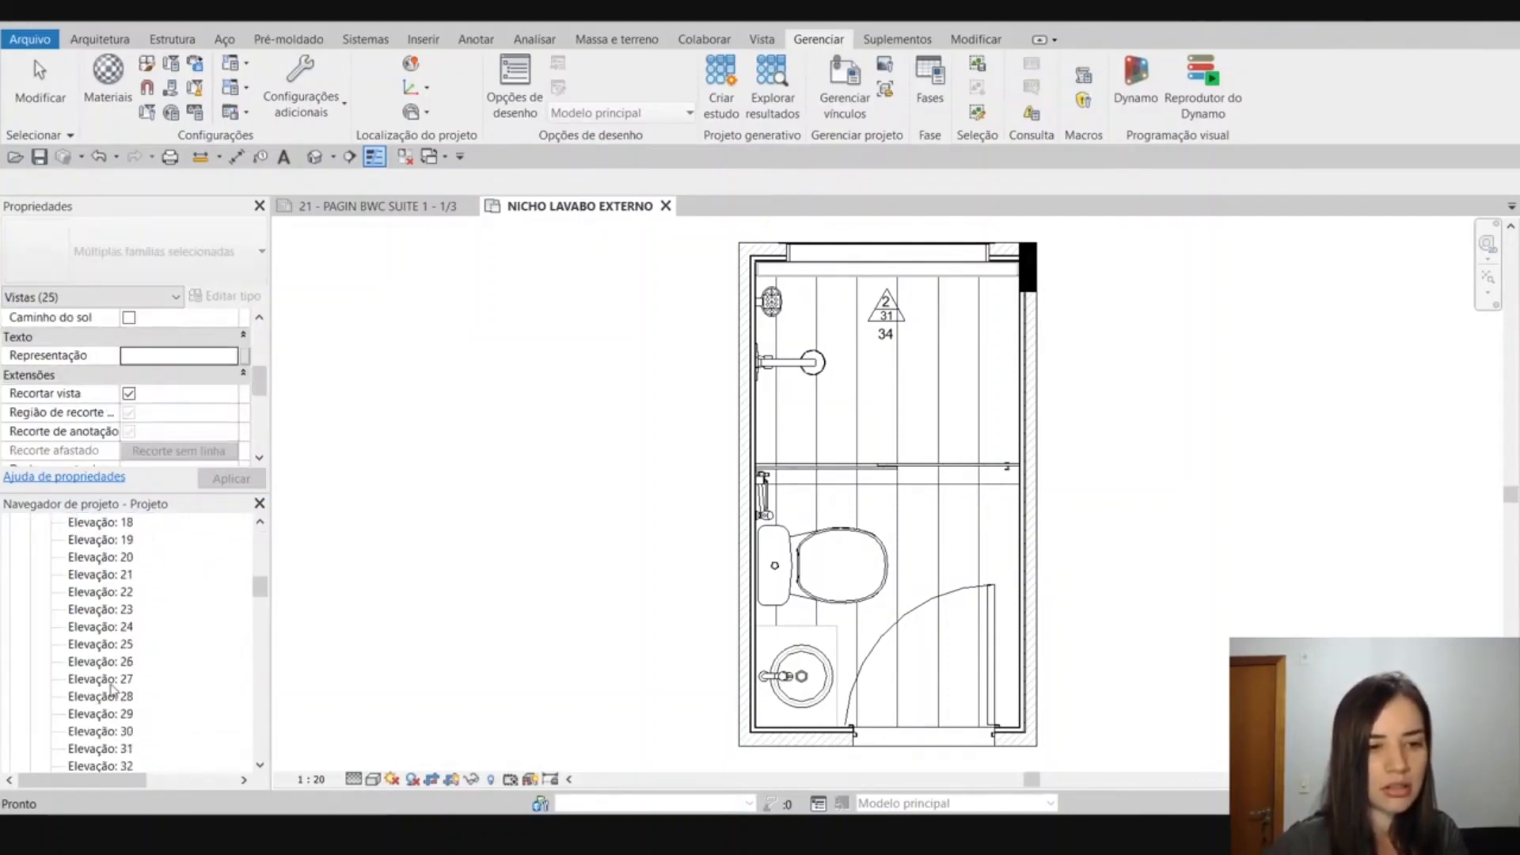
{"action": "left_click", "coordinate": [111, 693], "text": "shift"}
{"action": "left_click", "coordinate": [111, 596], "text": "shift"}
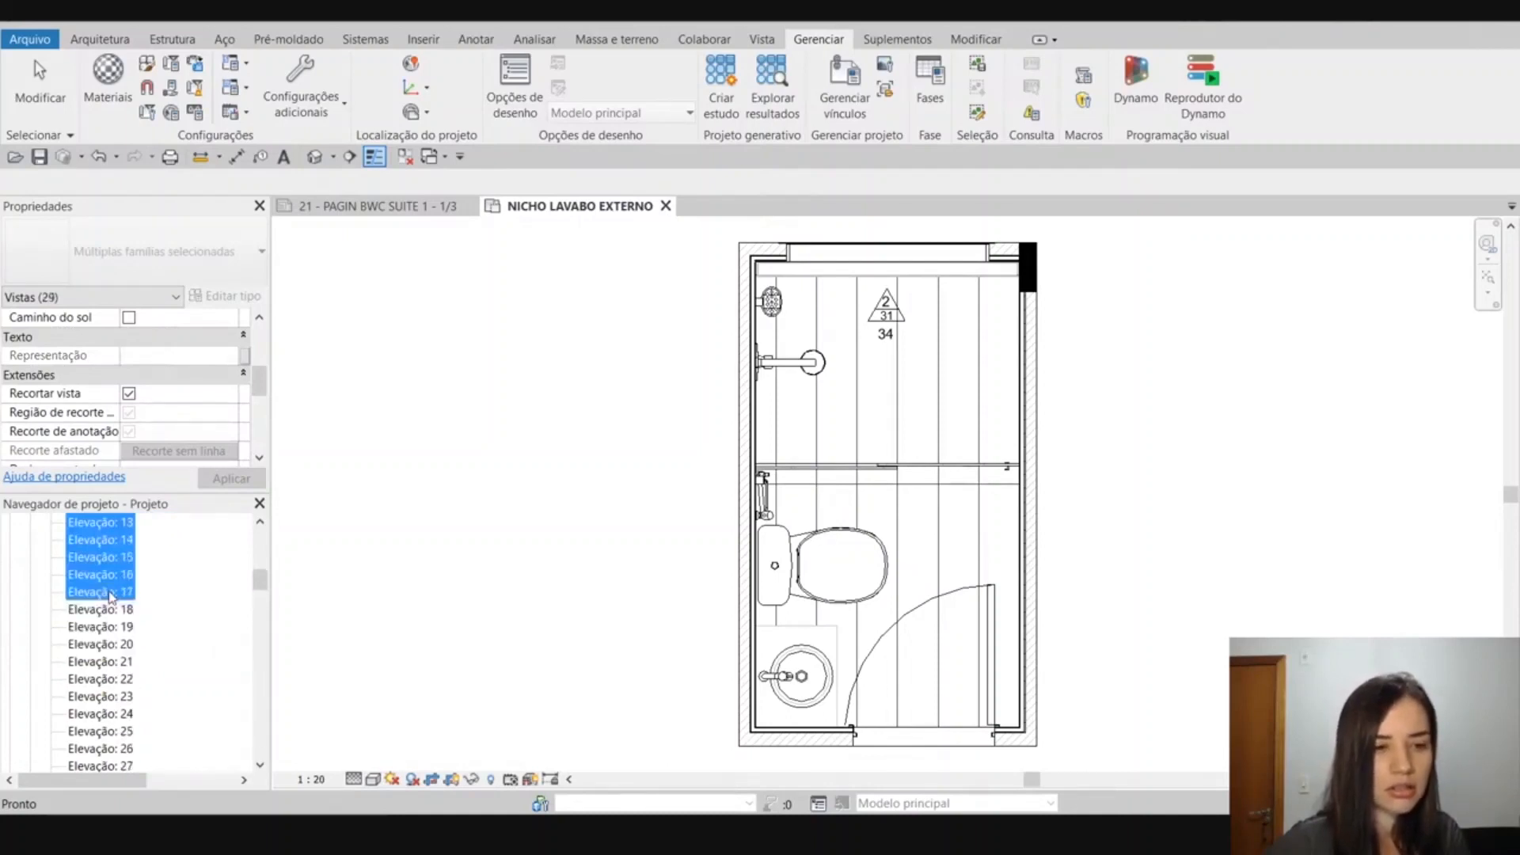
{"action": "left_click", "coordinate": [230, 366]}
{"action": "left_click", "coordinate": [229, 362]}
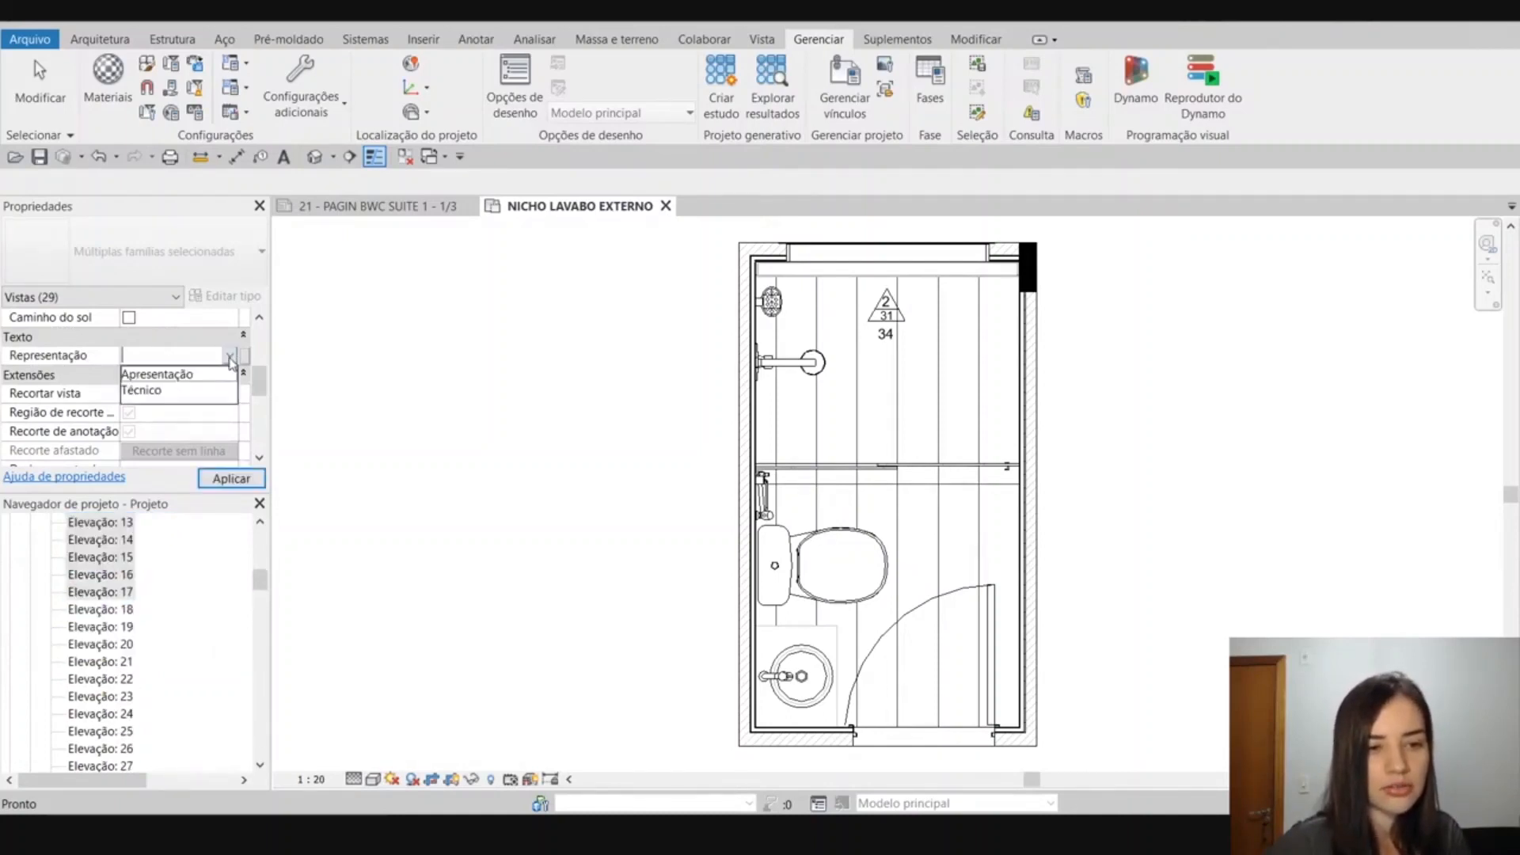
{"action": "left_click", "coordinate": [193, 370]}
{"action": "left_click", "coordinate": [231, 479]}
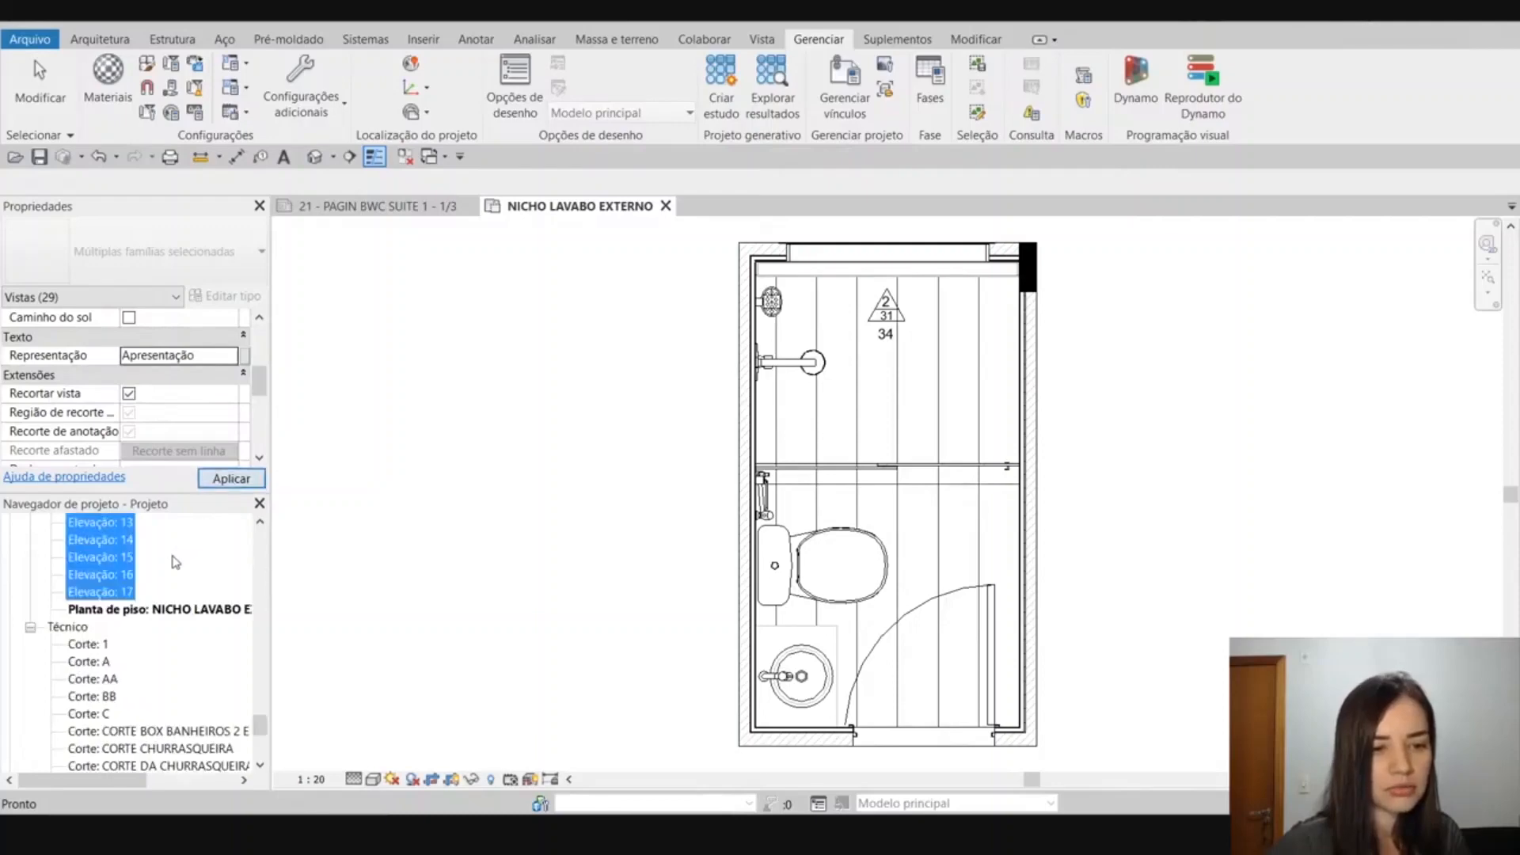
Review the views under the Apresentação, ??? and Técnico groups in the project browser, leaving all three groups collapsed.
{"action": "scroll", "coordinate": [165, 572], "scroll_direction": "up", "scroll_amount": 2}
{"action": "scroll", "coordinate": [166, 572], "scroll_direction": "up", "scroll_amount": 8}
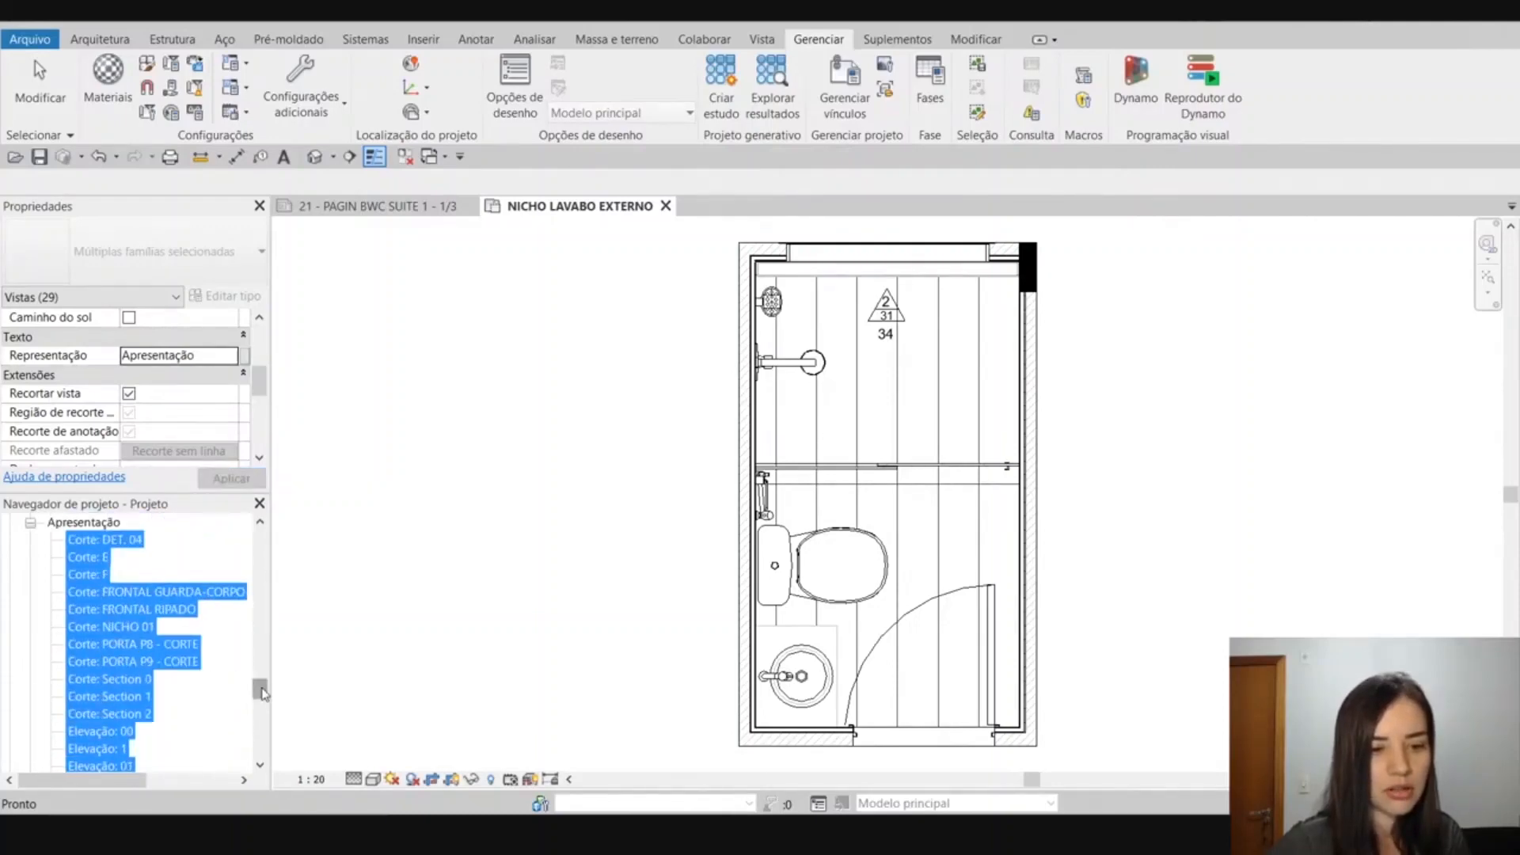
{"action": "scroll", "coordinate": [159, 633], "scroll_direction": "up", "scroll_amount": 5}
{"action": "left_click", "coordinate": [77, 593]}
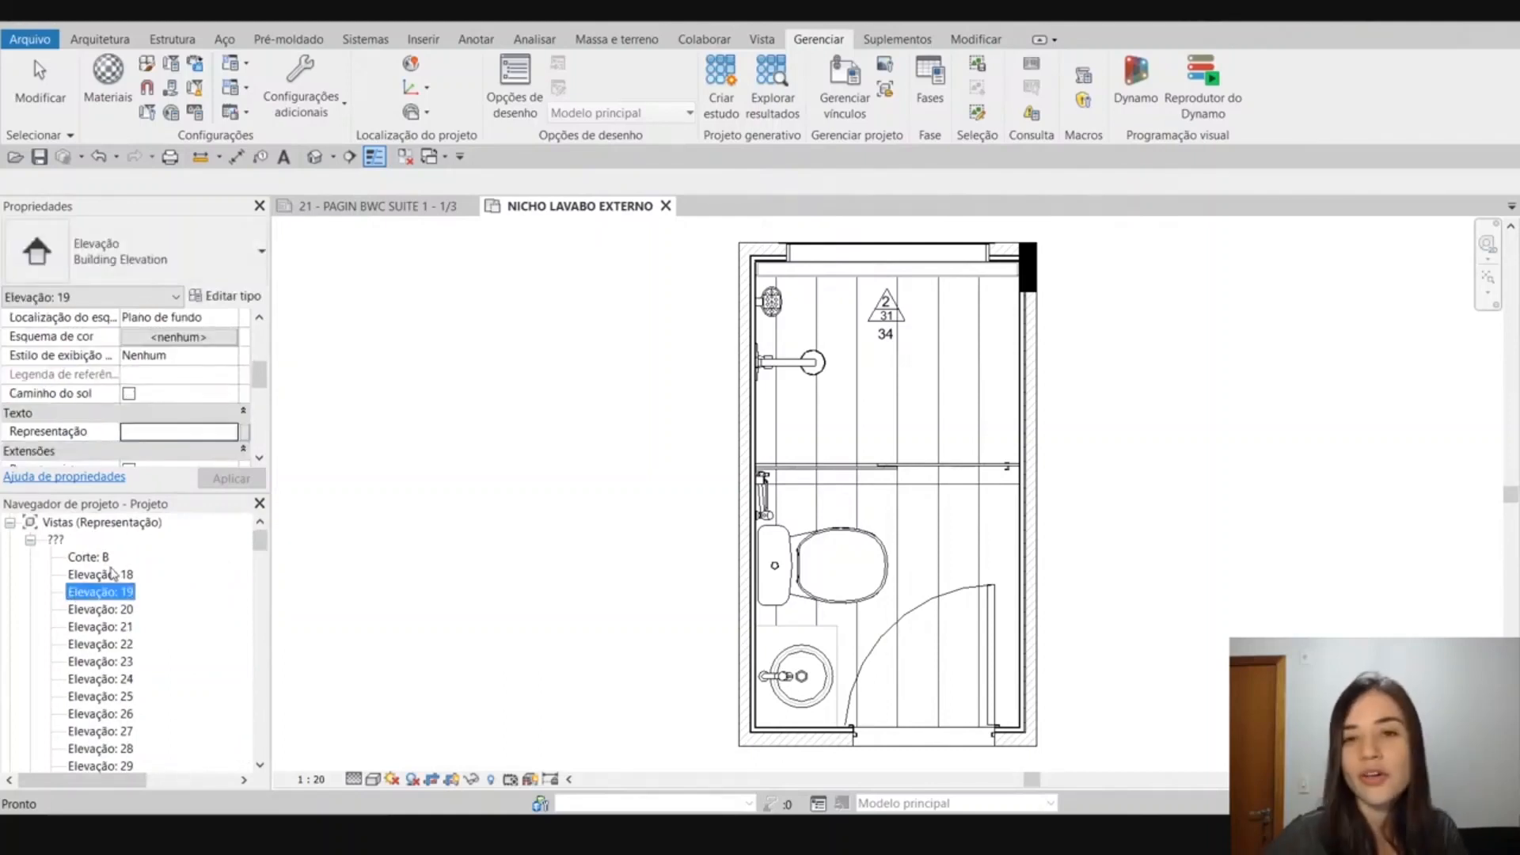
{"action": "left_click", "coordinate": [31, 542]}
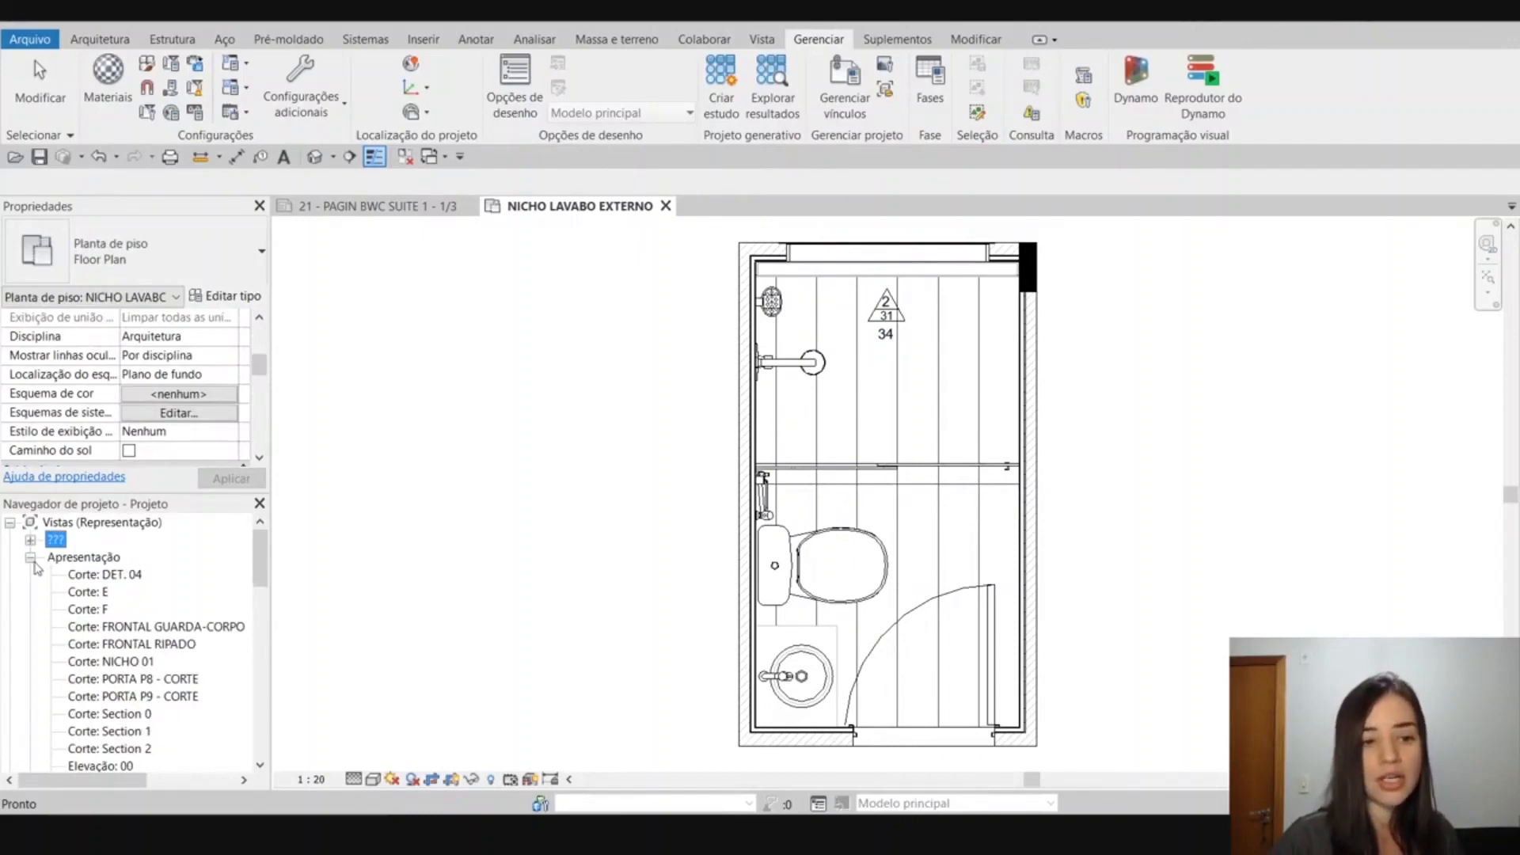
{"action": "left_click", "coordinate": [31, 557]}
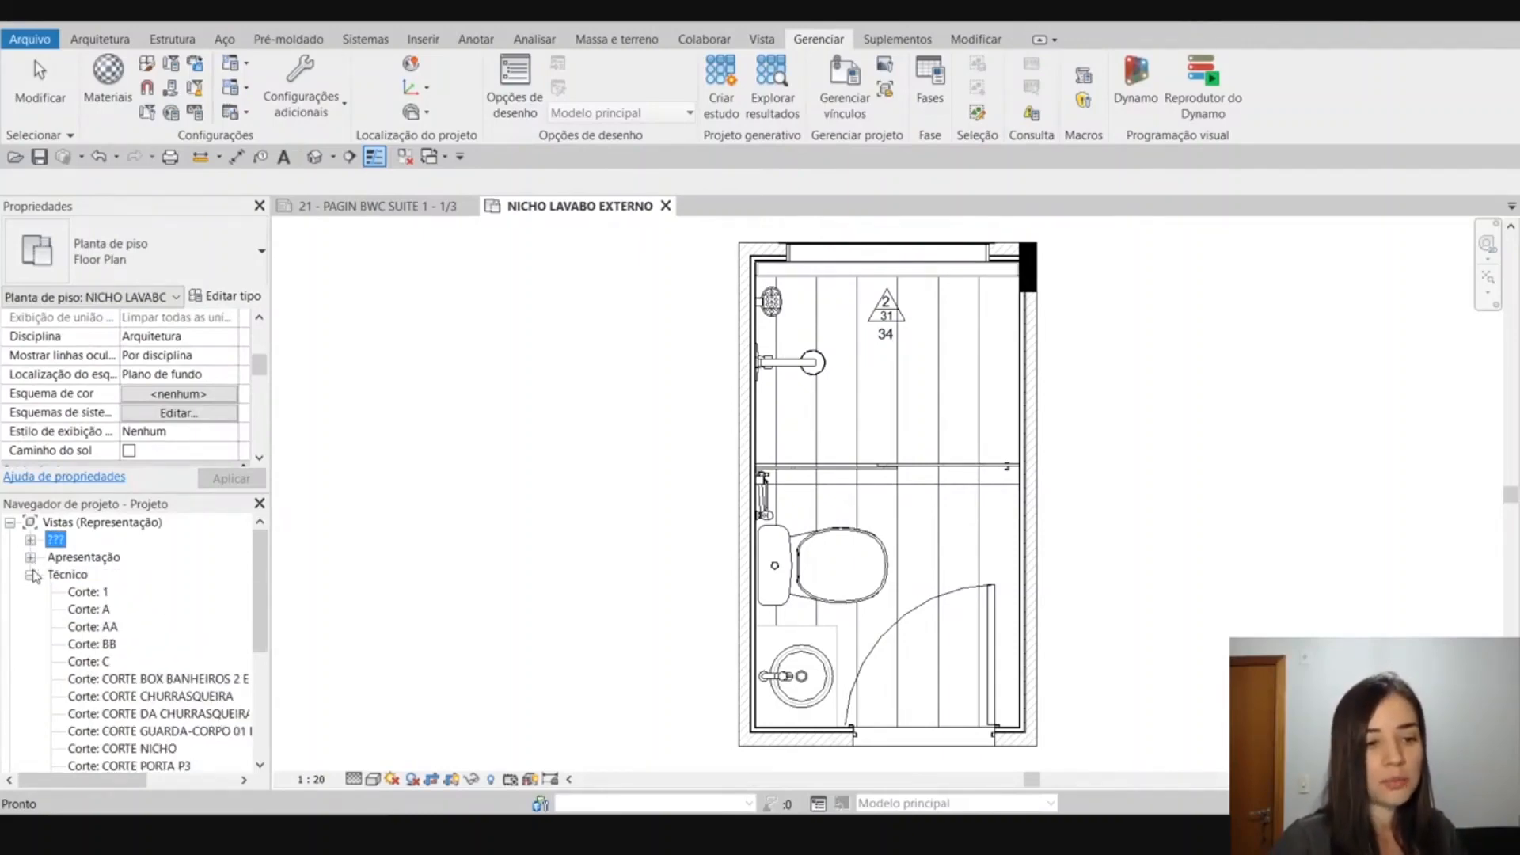
{"action": "left_click", "coordinate": [30, 540]}
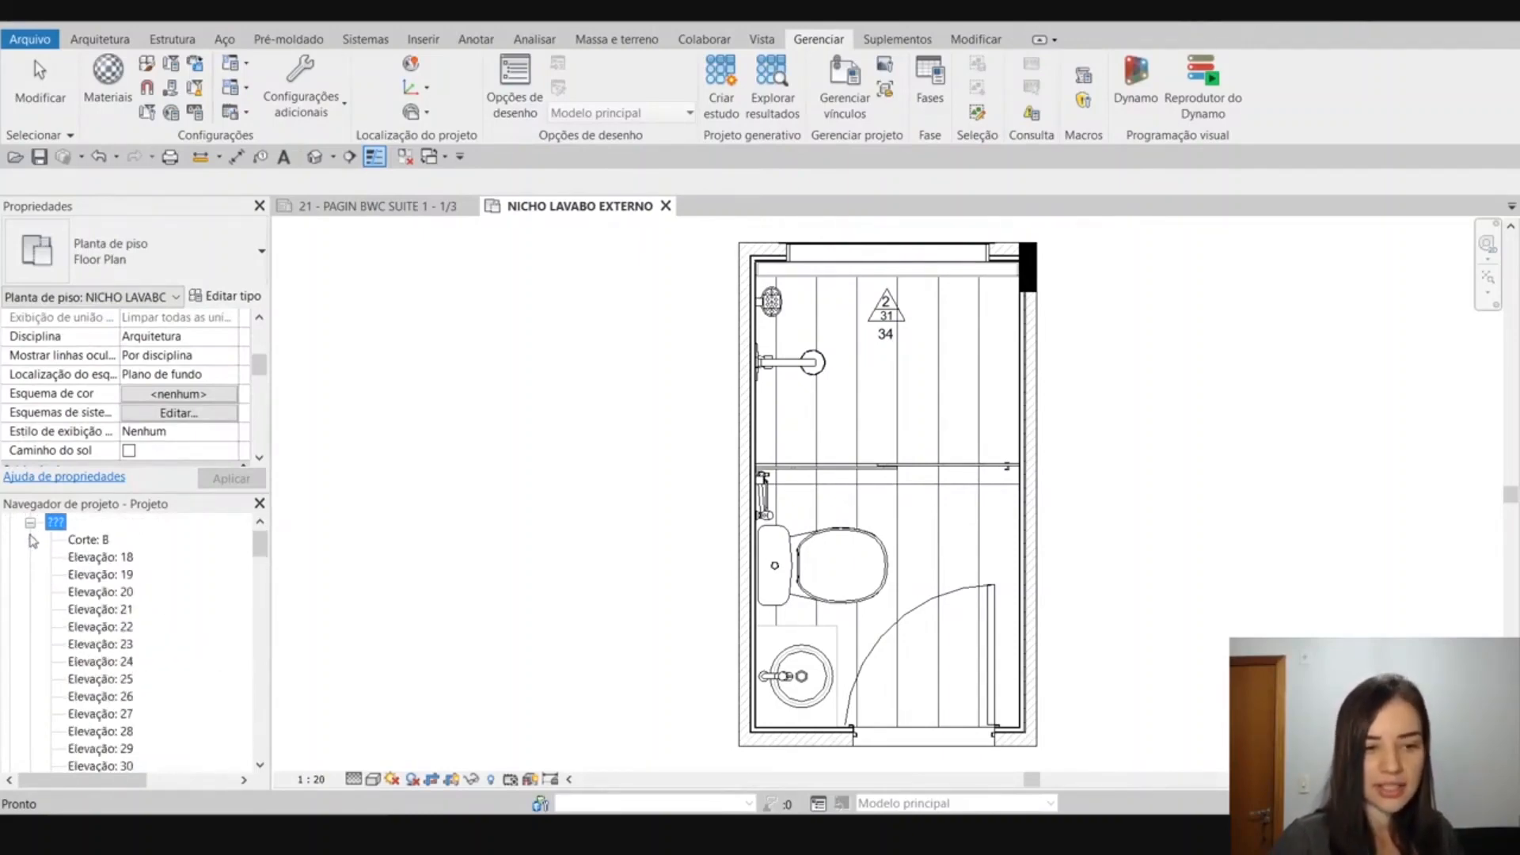
{"action": "left_click", "coordinate": [30, 522]}
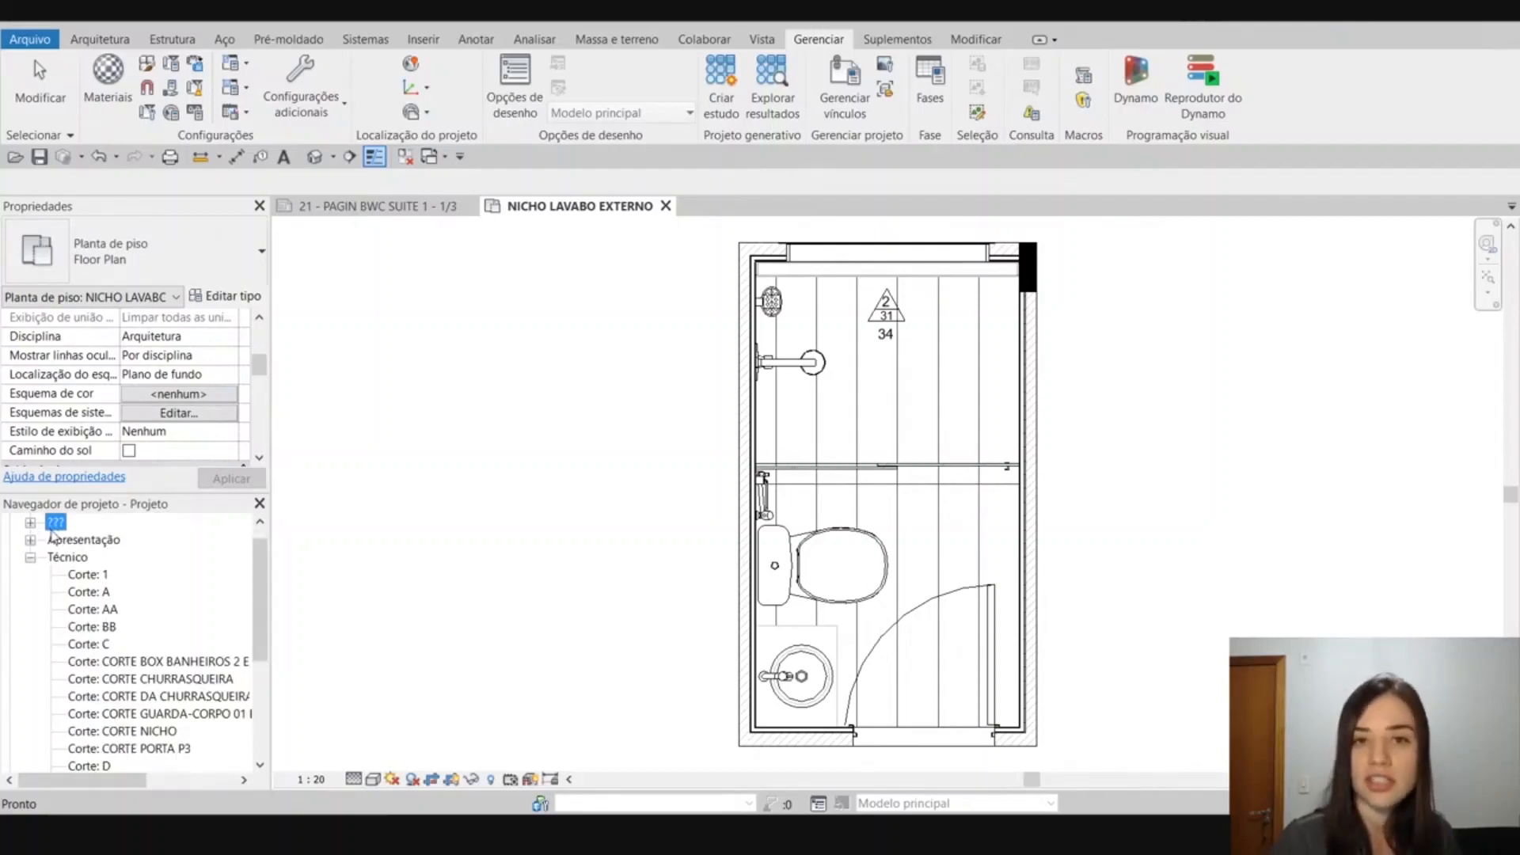
{"action": "left_click", "coordinate": [32, 557]}
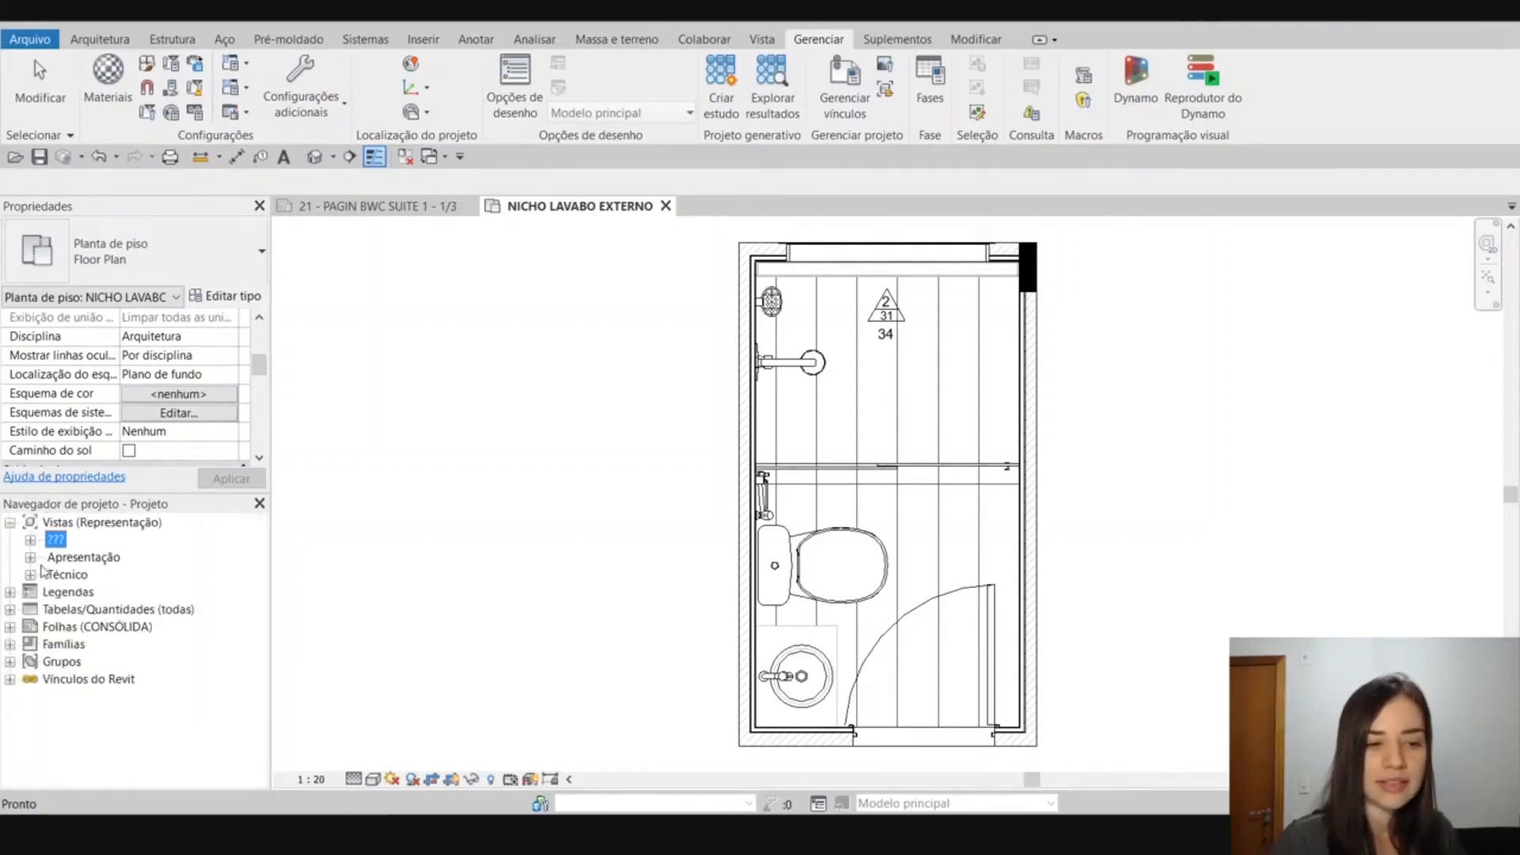
Look through the active floor plan's properties and briefly expand the Técnico and Apresentação groups to review their views.
{"action": "left_click", "coordinate": [441, 490]}
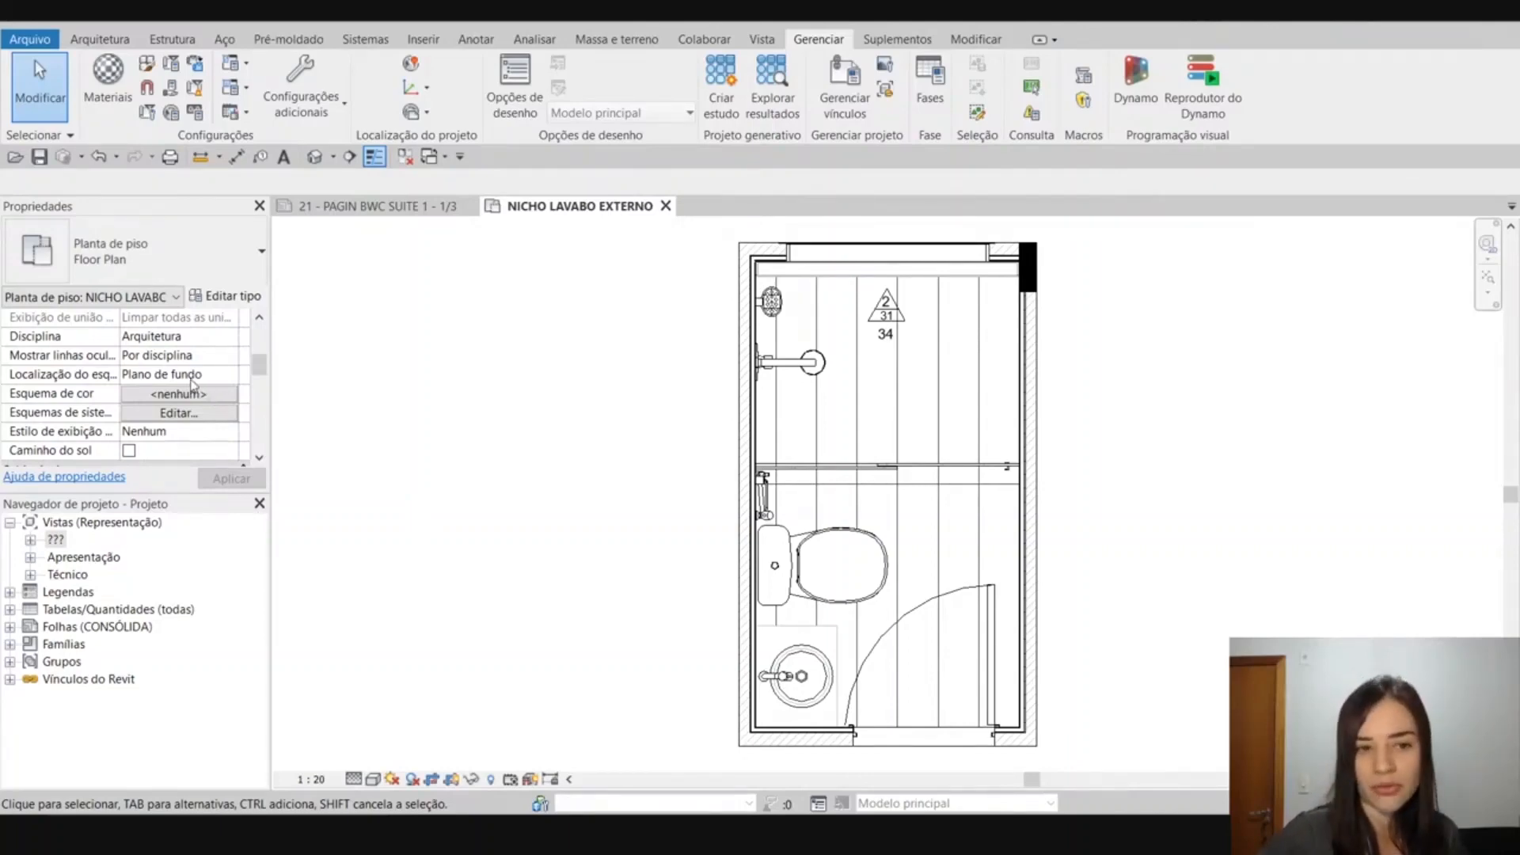
{"action": "scroll", "coordinate": [194, 386], "scroll_direction": "down", "scroll_amount": 8}
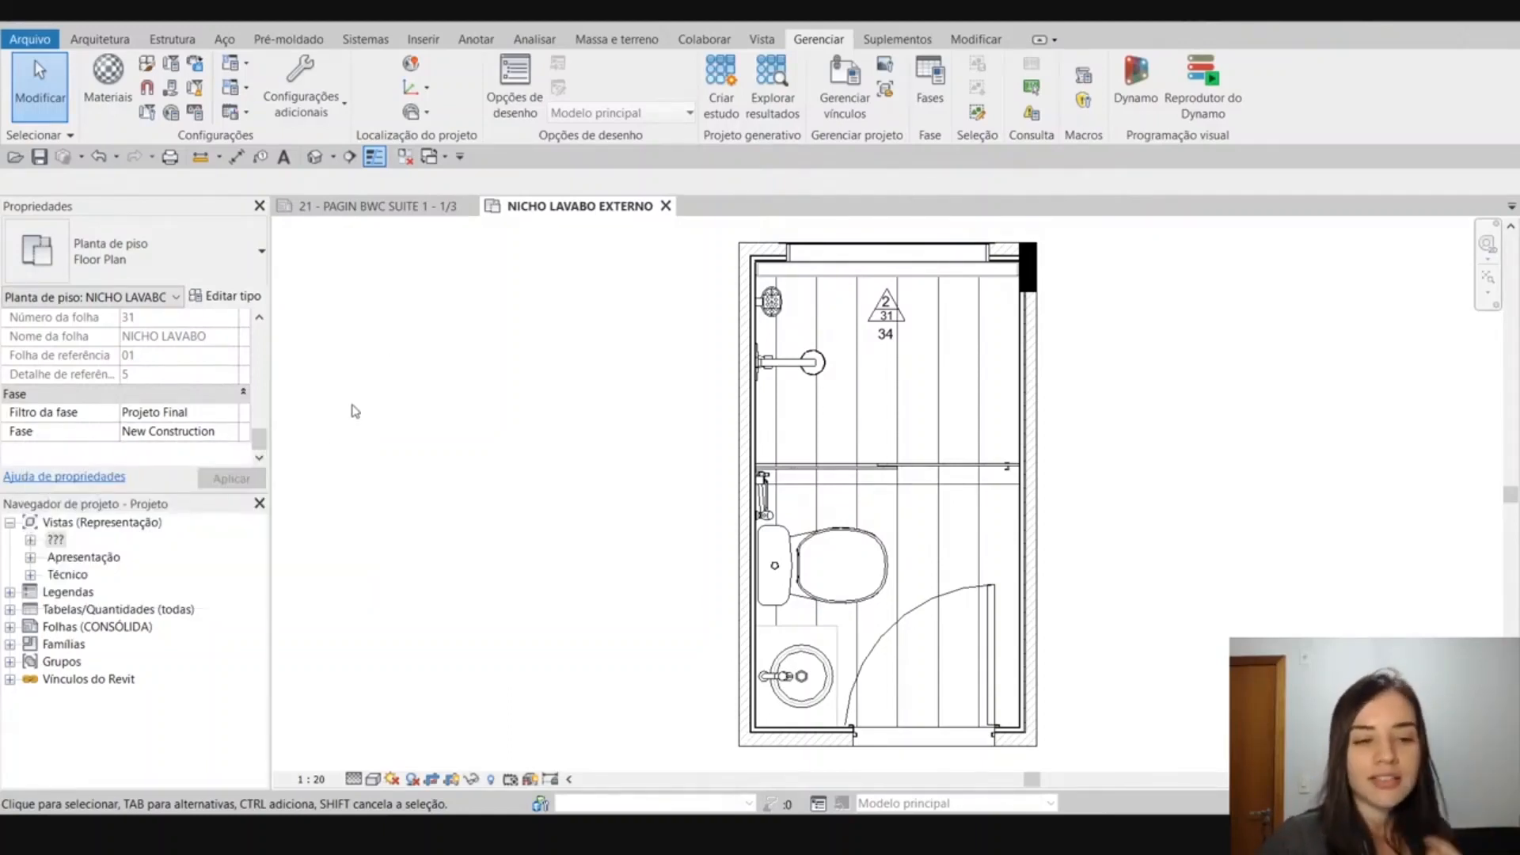
{"action": "left_click", "coordinate": [31, 576]}
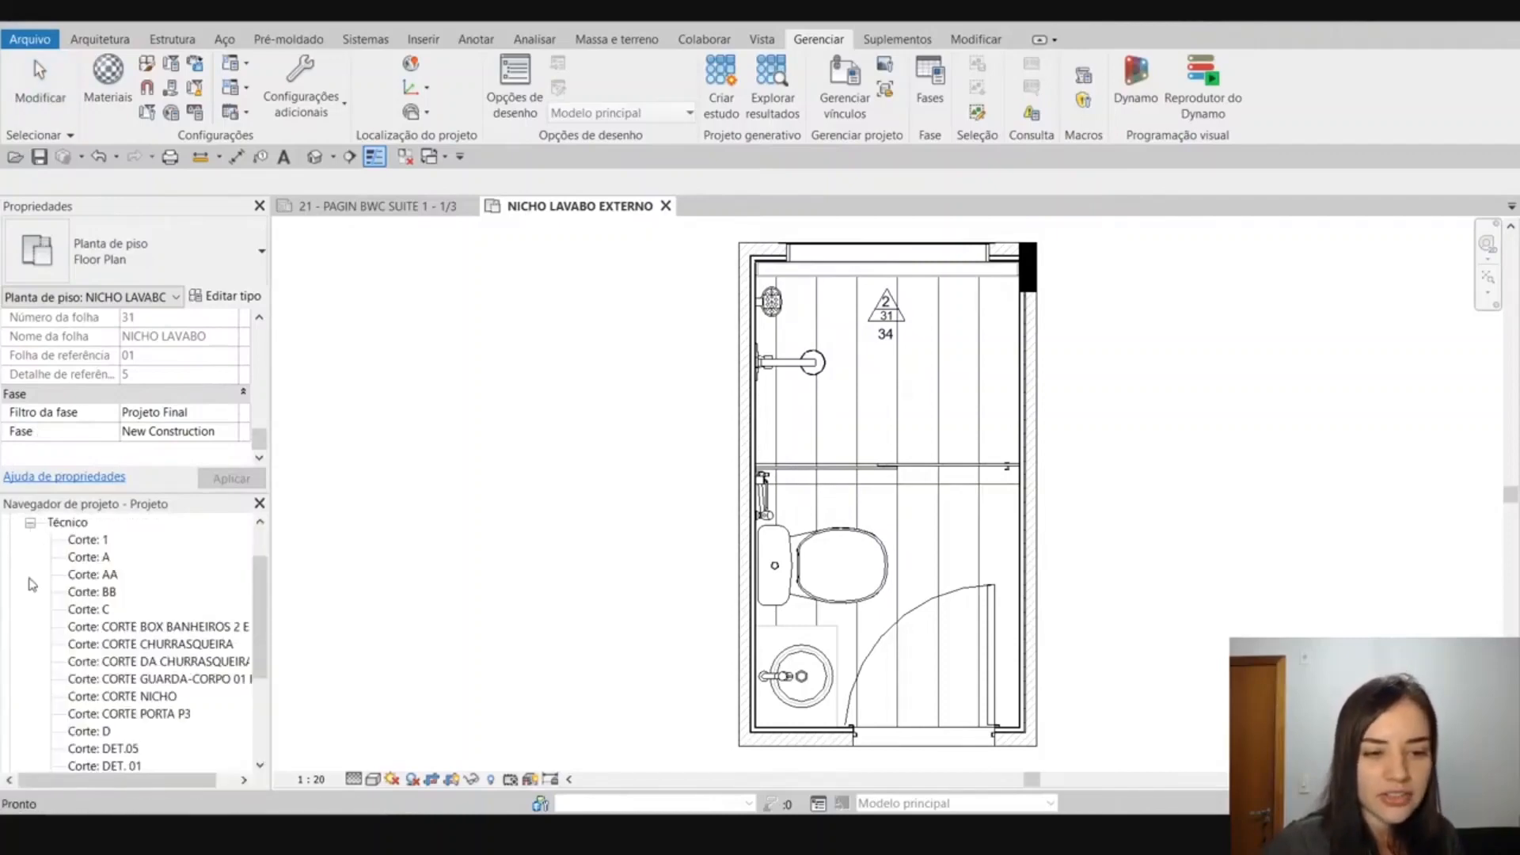
{"action": "left_click", "coordinate": [31, 524]}
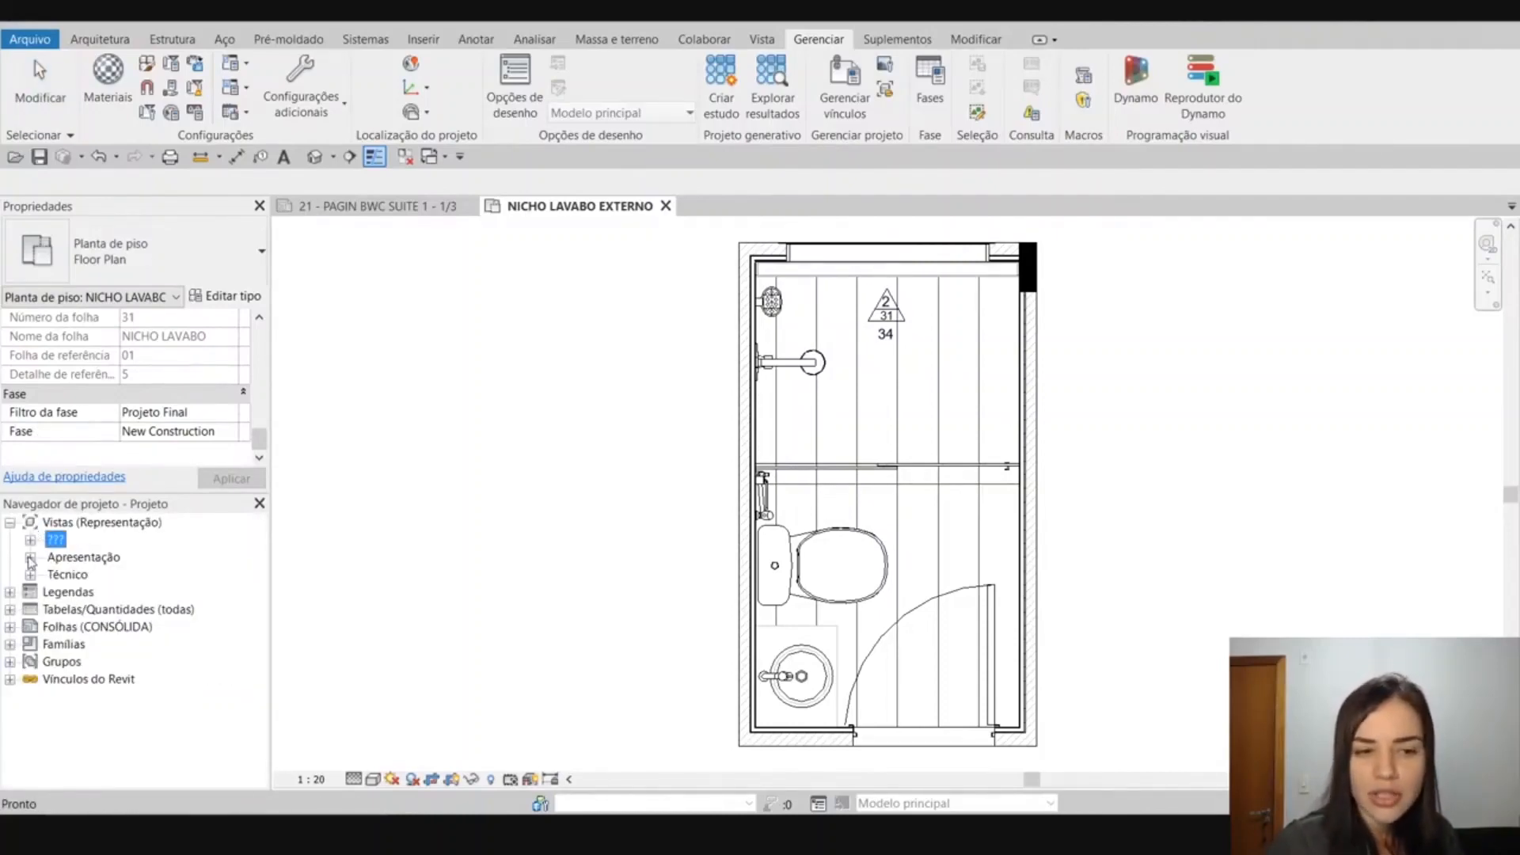
{"action": "left_click", "coordinate": [31, 557]}
{"action": "left_click", "coordinate": [30, 523]}
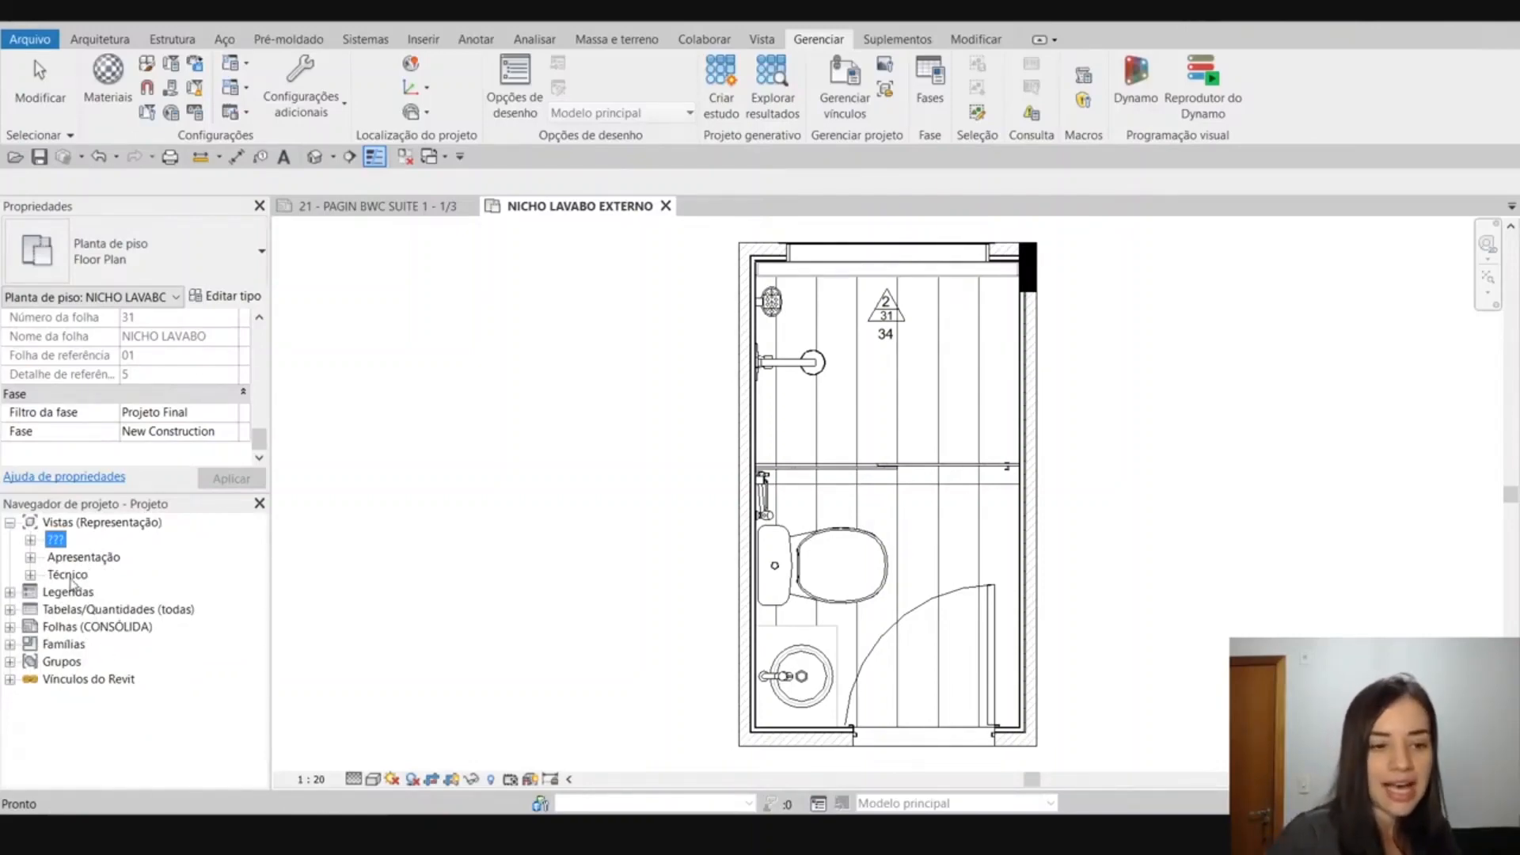
Review the sheets under Folhas (CONSÓLIDA), collapse them, and open the browser organization settings for sheets.
{"action": "left_click", "coordinate": [10, 627]}
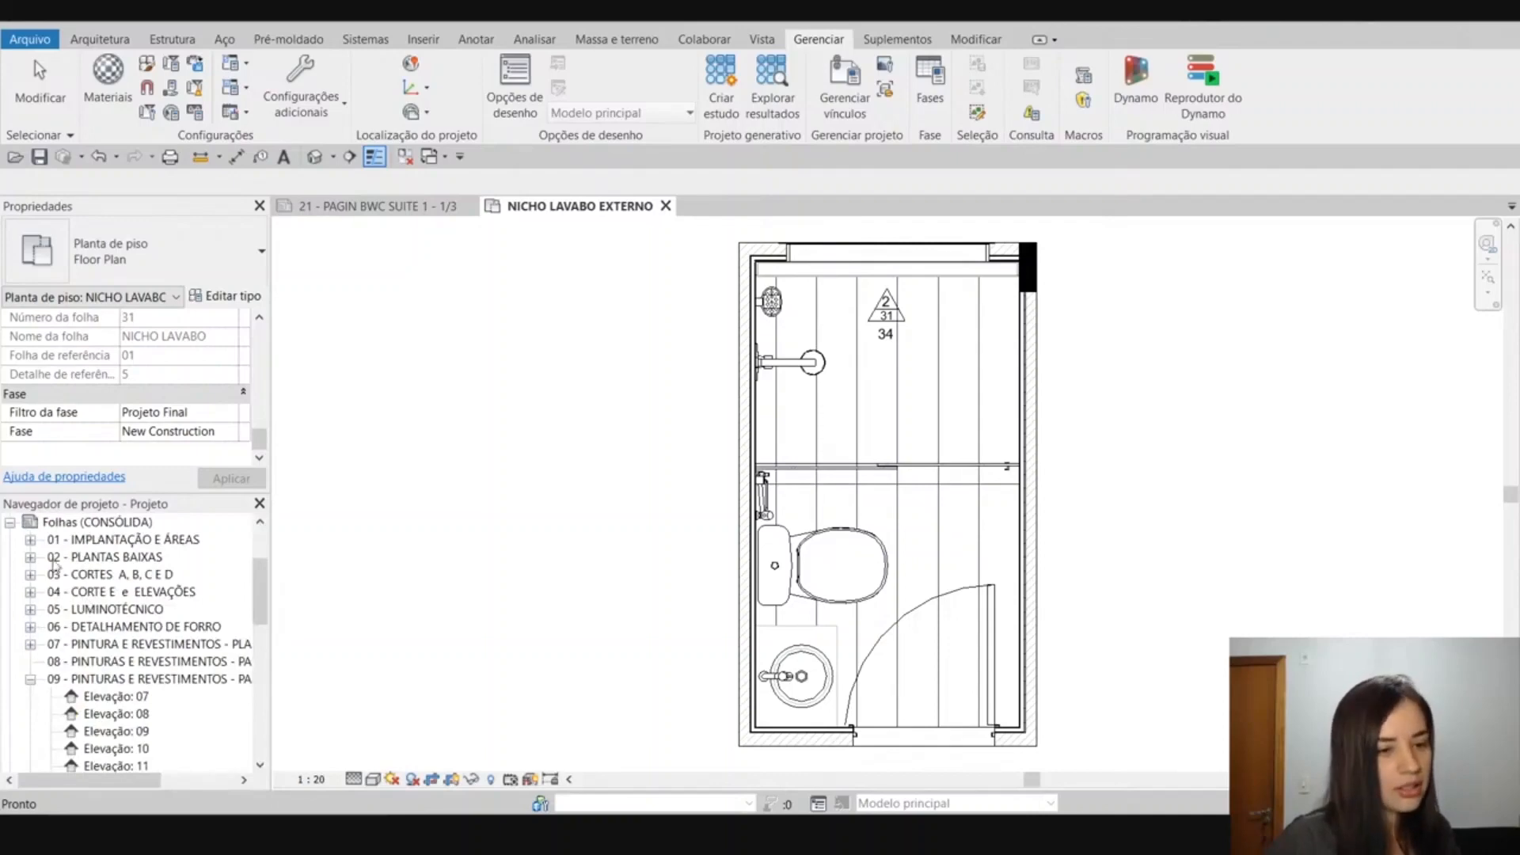
{"action": "left_click", "coordinate": [10, 523]}
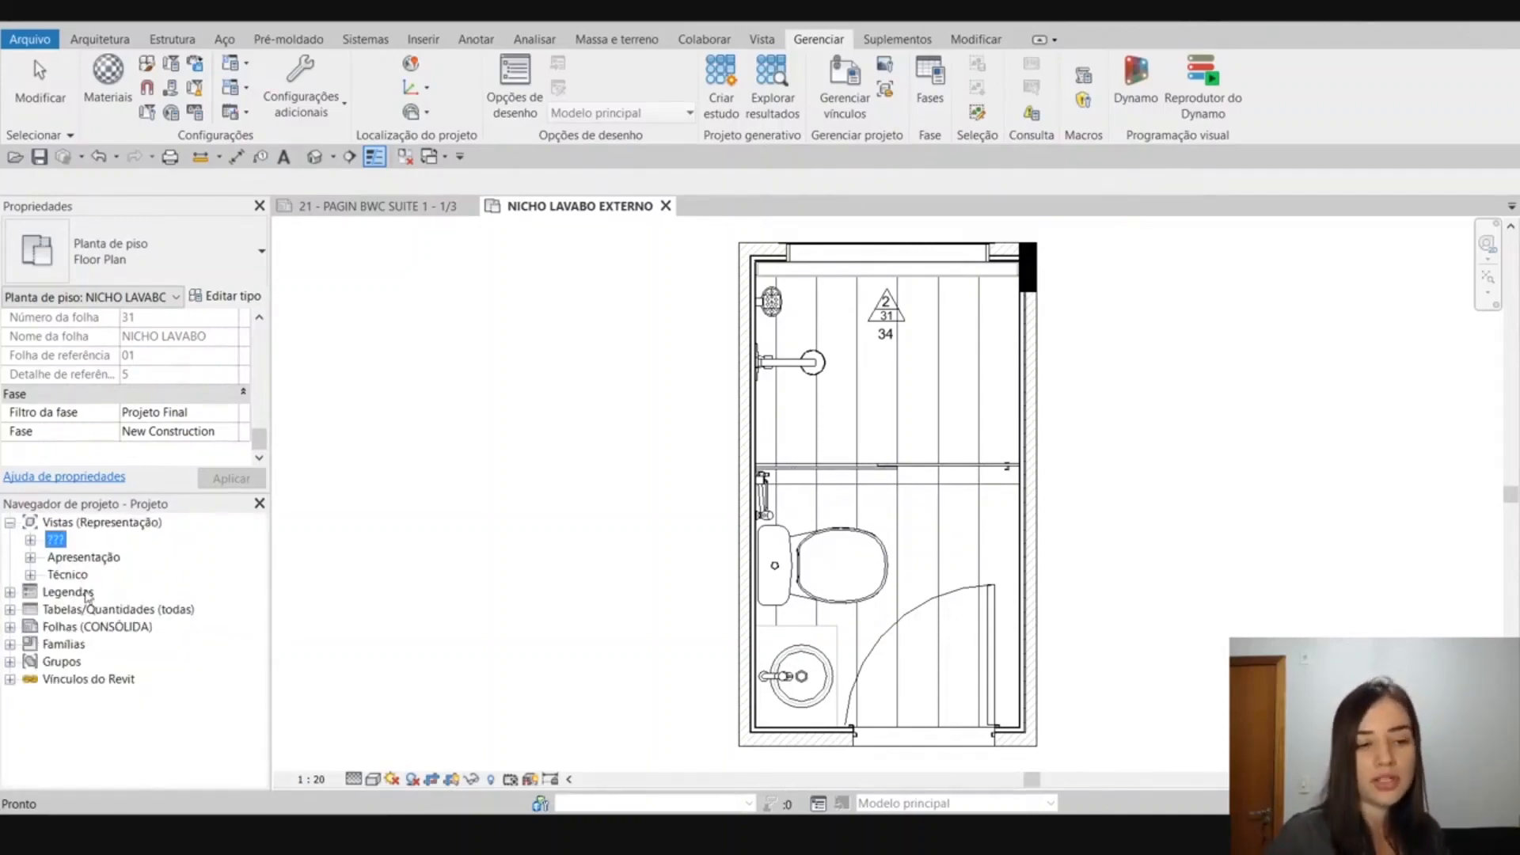
{"action": "left_click", "coordinate": [100, 628]}
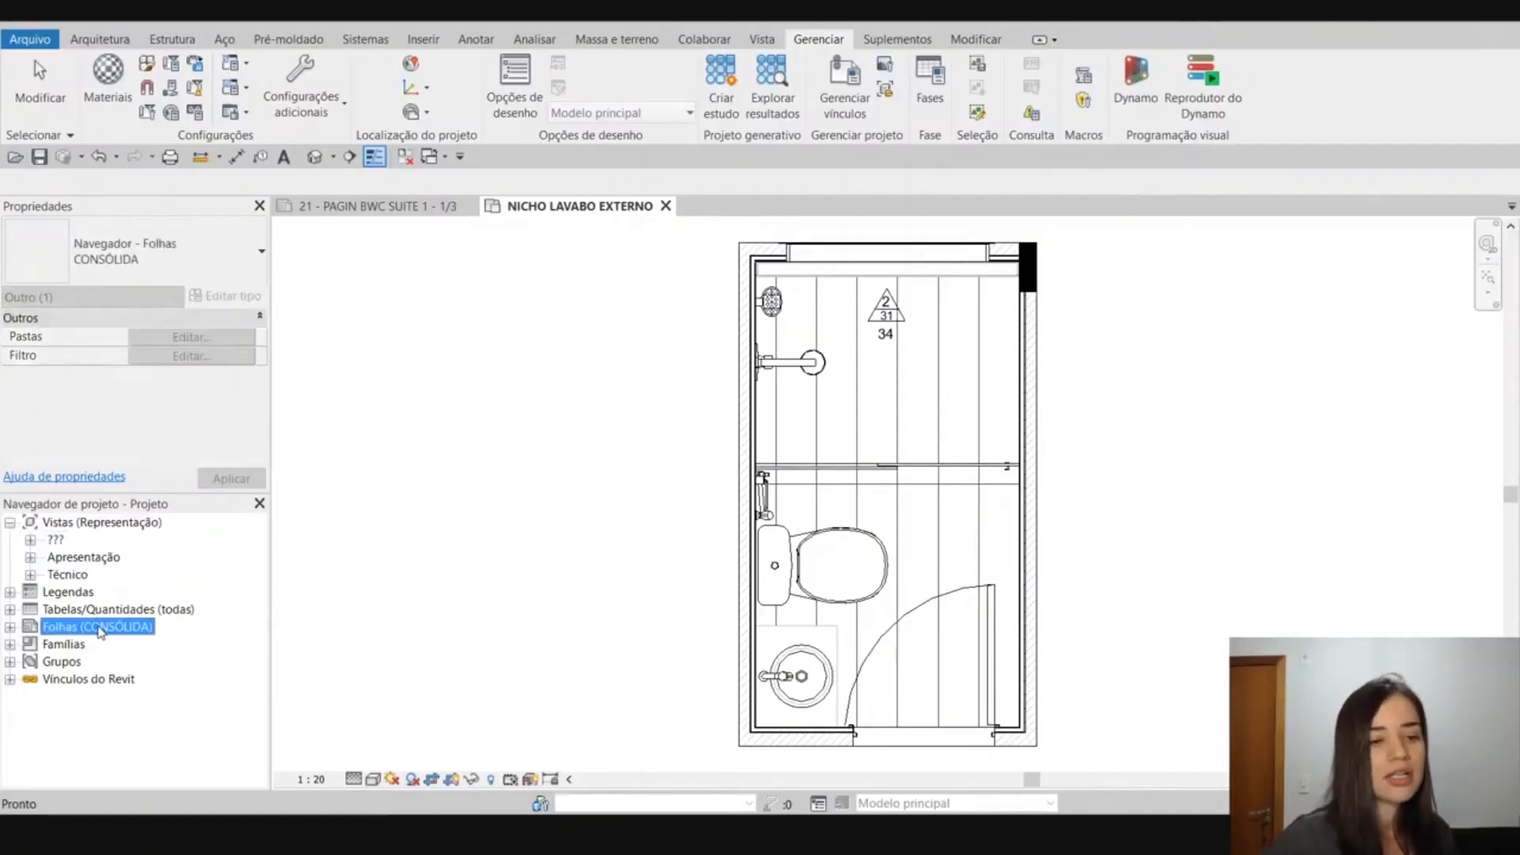
{"action": "right_click", "coordinate": [100, 628]}
{"action": "left_click", "coordinate": [138, 659]}
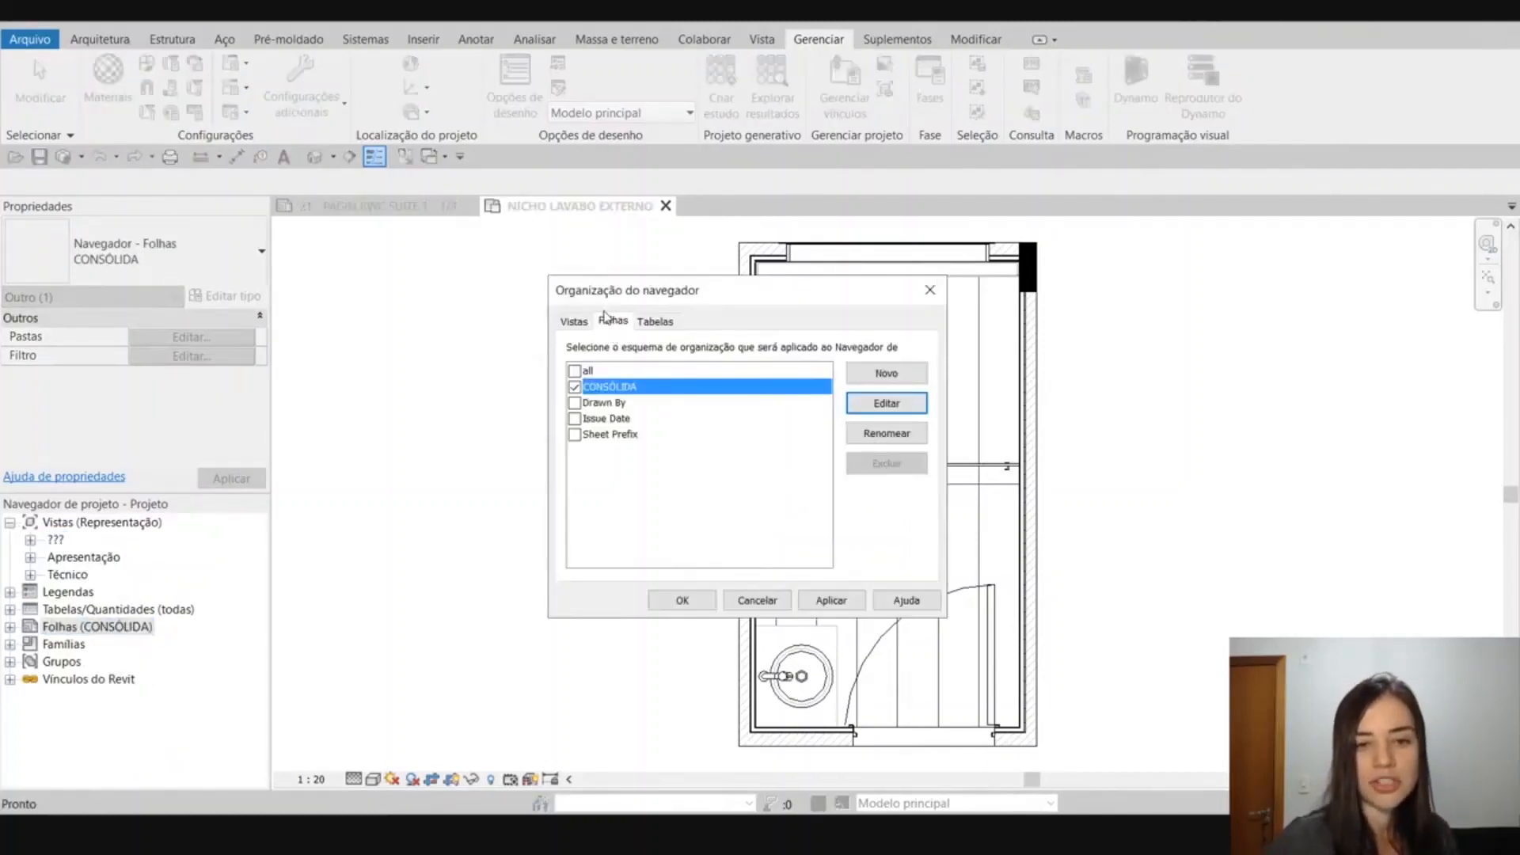
Check the scheme used for views, and create a new browser organization scheme for sheets named Representação.
{"action": "left_click", "coordinate": [574, 323]}
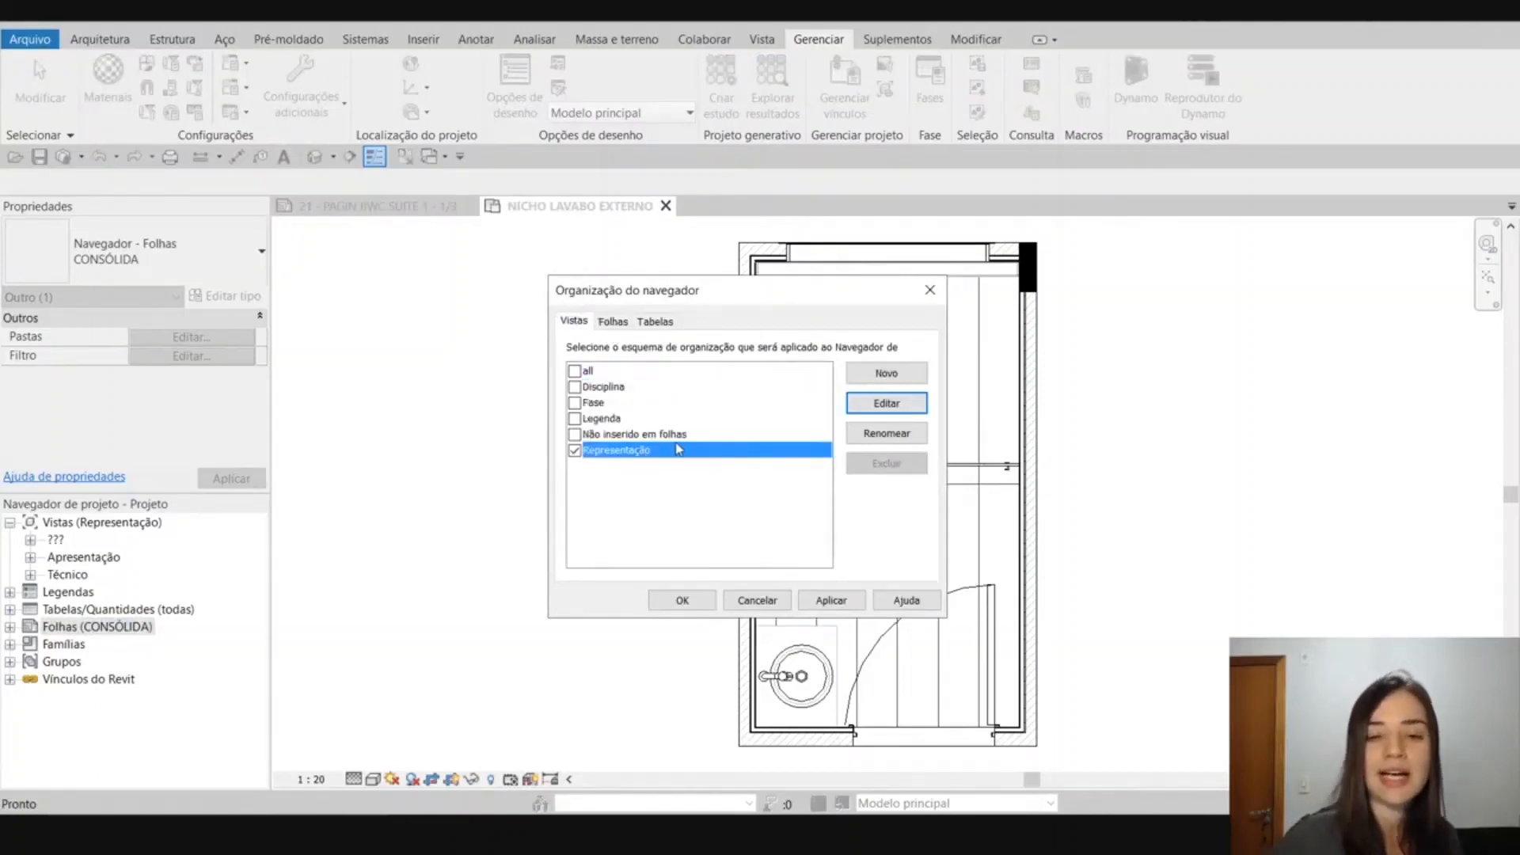
{"action": "left_click", "coordinate": [614, 321]}
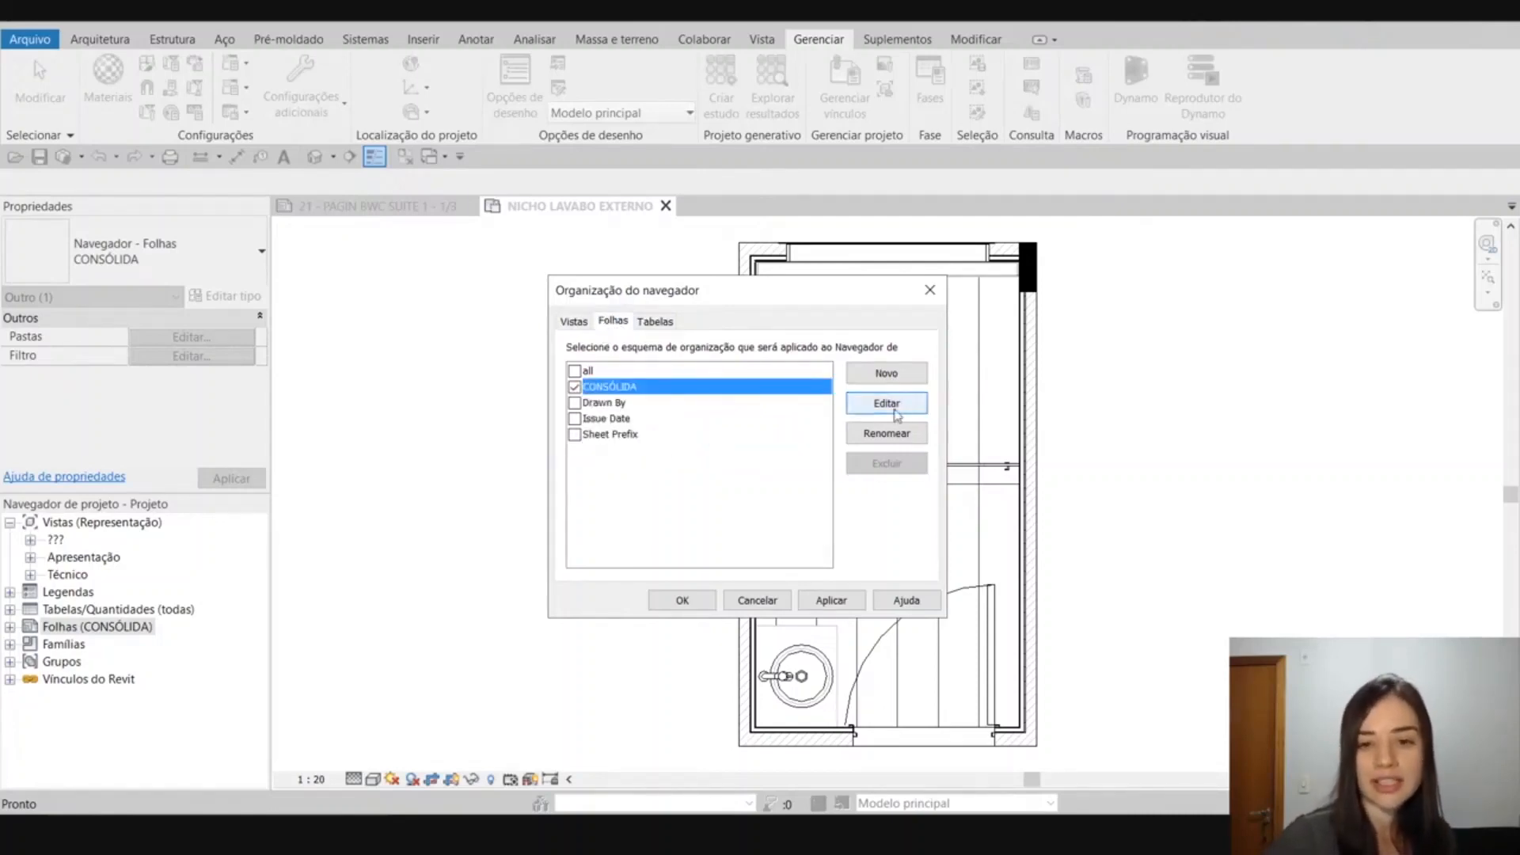
{"action": "left_click", "coordinate": [903, 379]}
{"action": "type", "text": "Re"}
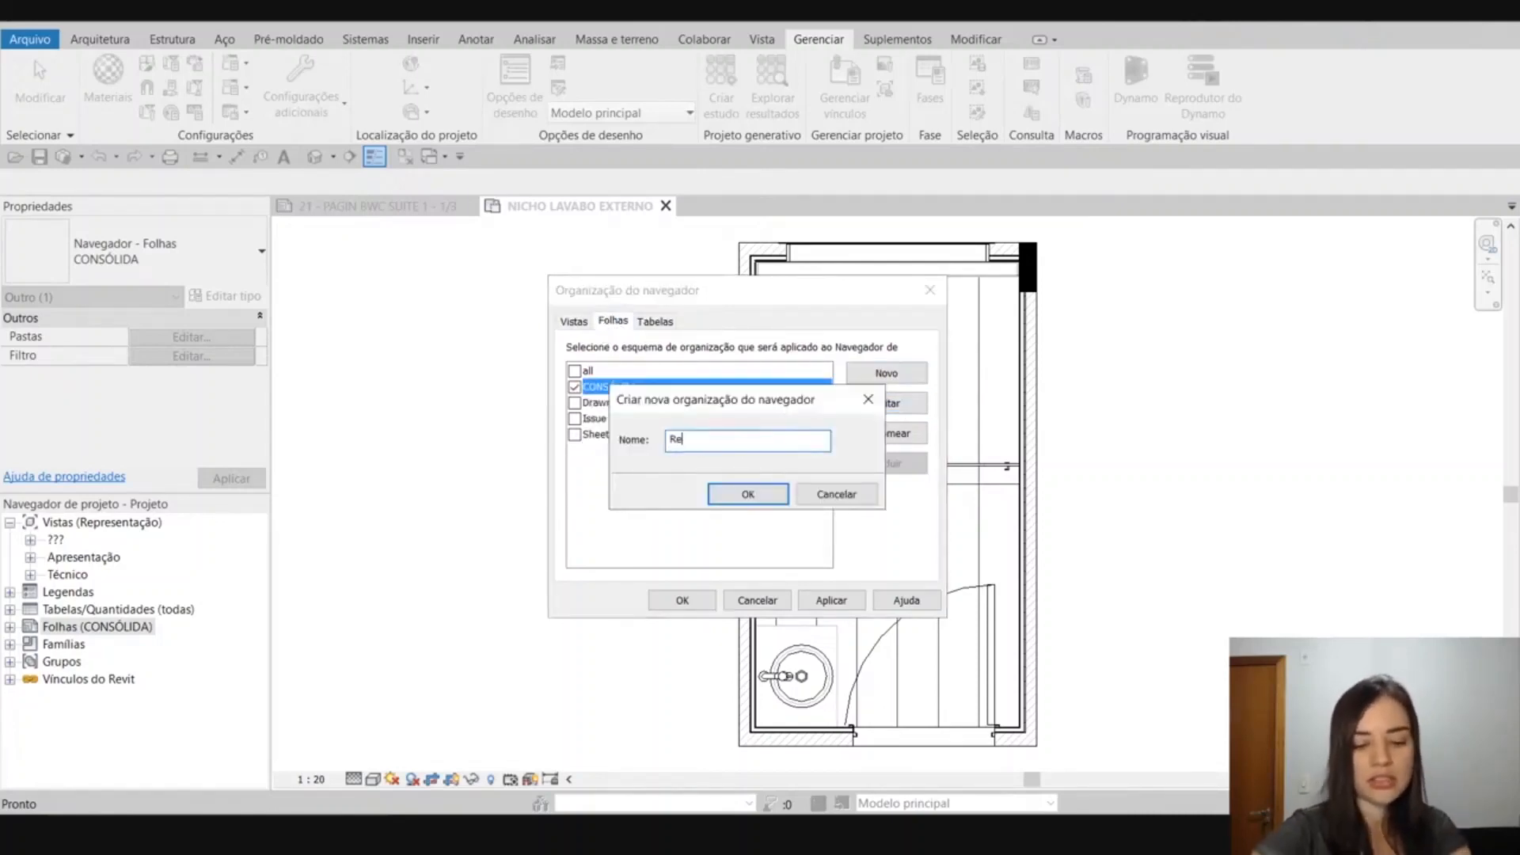
{"action": "type", "text": "presentação"}
{"action": "key", "text": "Return"}
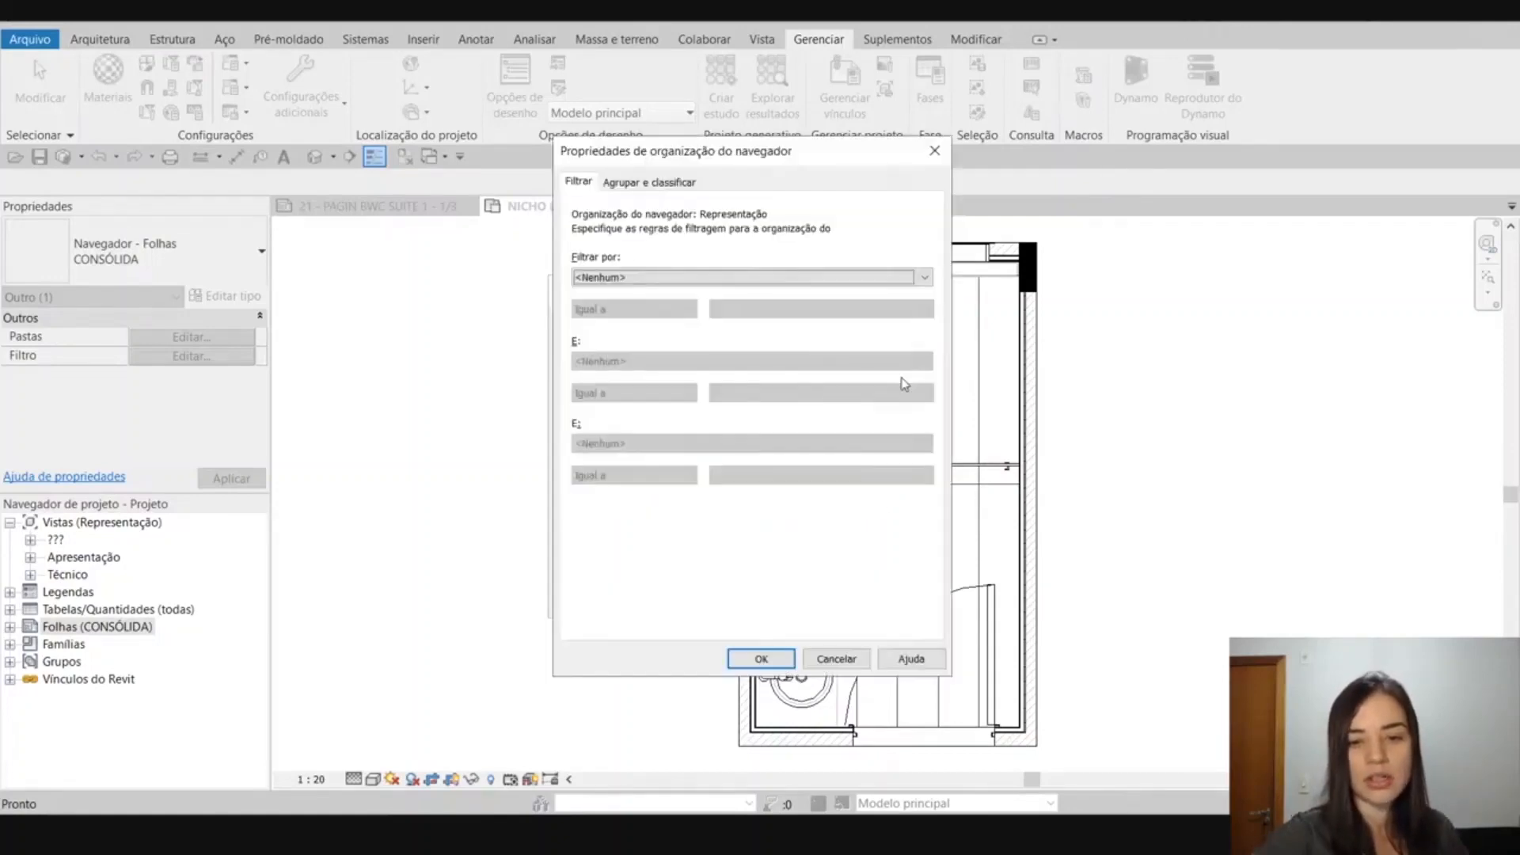
Group the new sheet scheme by the Representação parameter and apply it as the active organization for sheets.
{"action": "left_click", "coordinate": [640, 181]}
{"action": "left_click", "coordinate": [777, 255]}
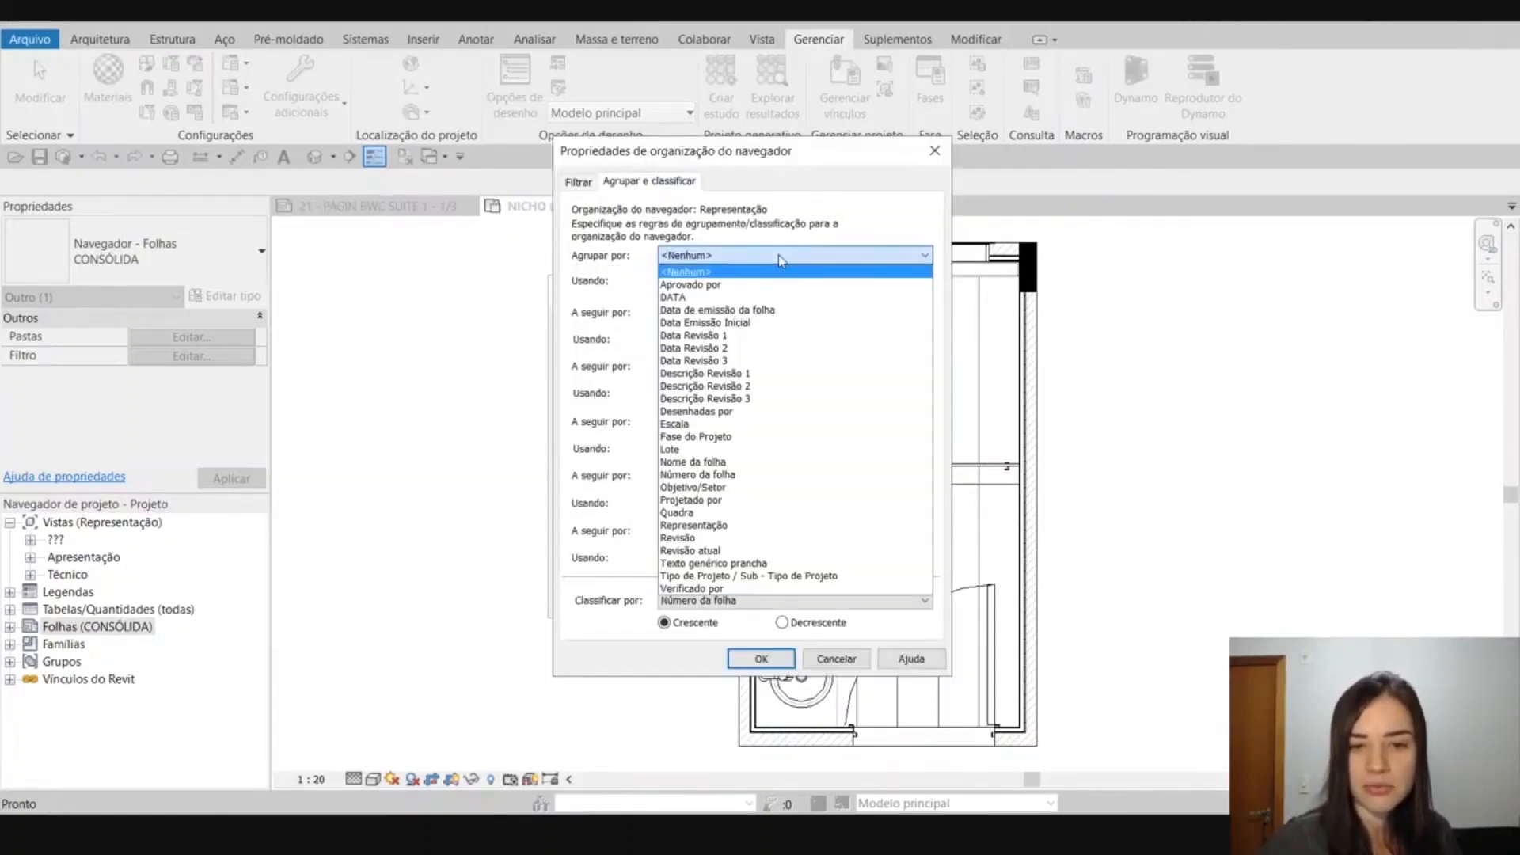
{"action": "left_click", "coordinate": [792, 526]}
{"action": "left_click", "coordinate": [761, 659]}
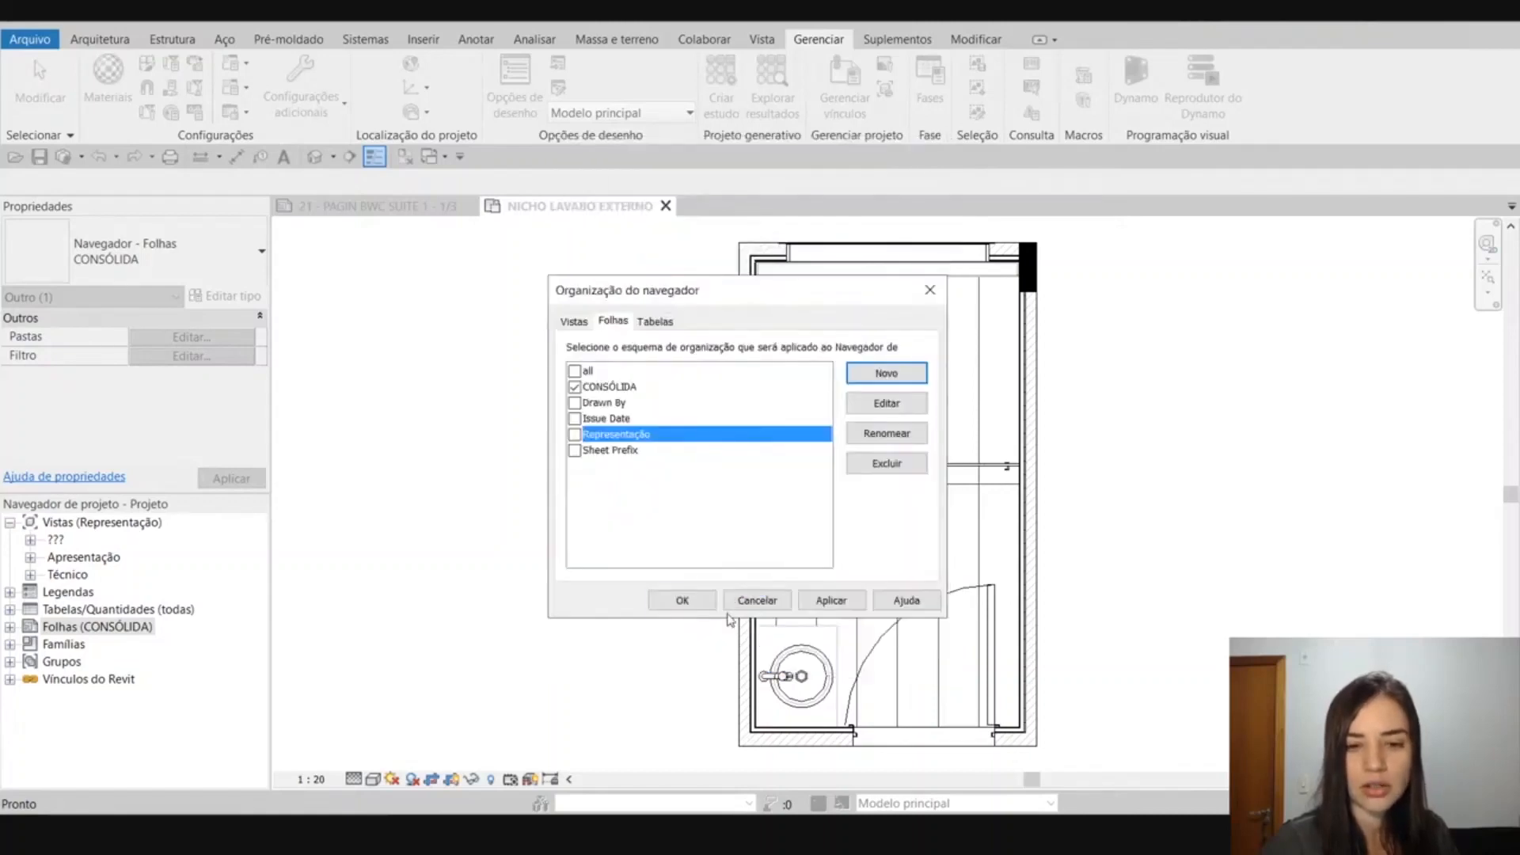
{"action": "left_click", "coordinate": [575, 434]}
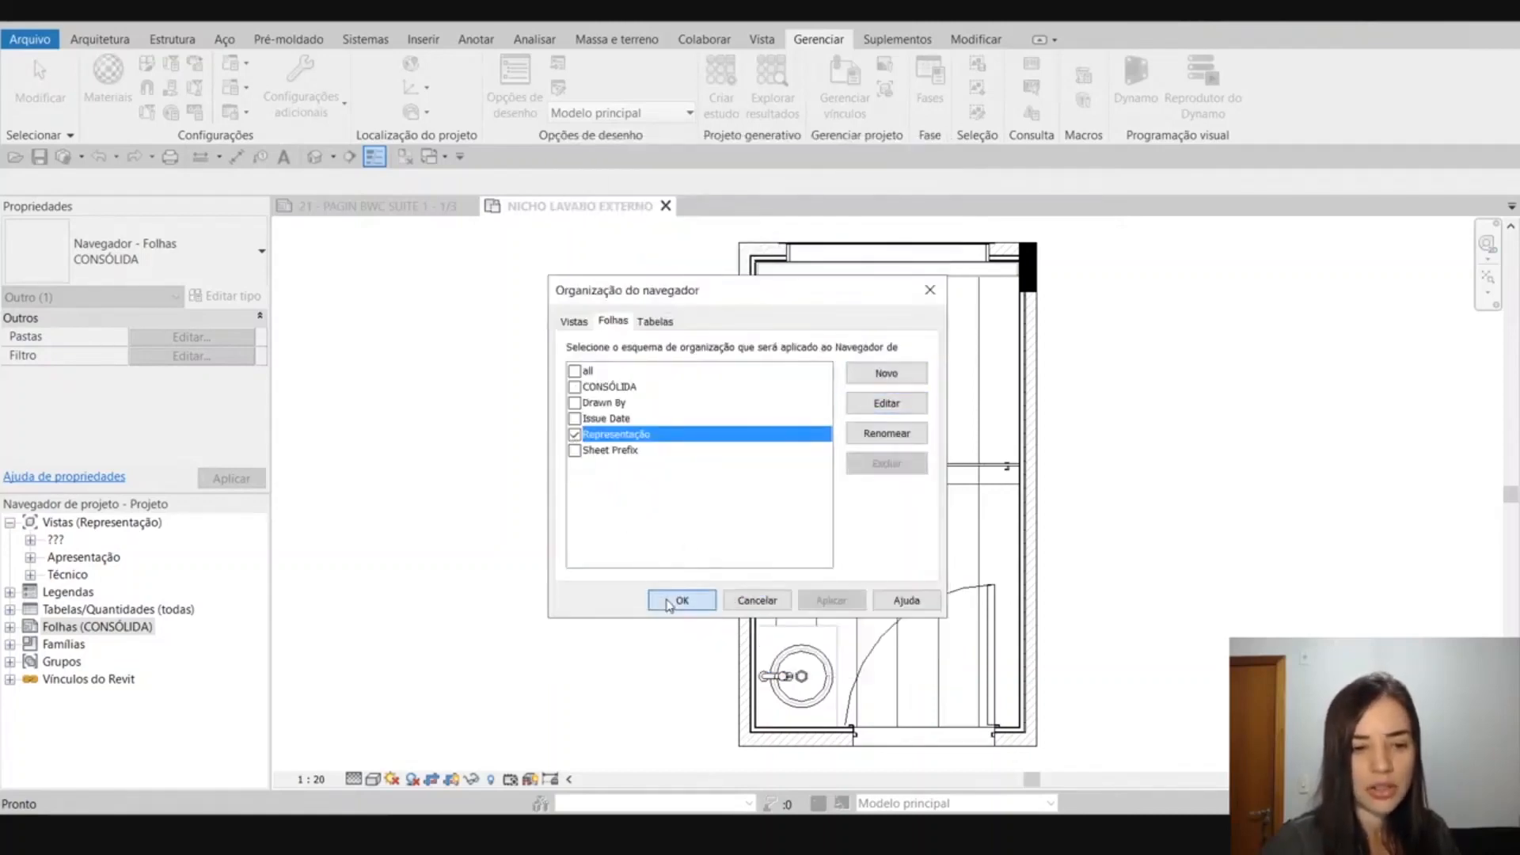
{"action": "left_click", "coordinate": [681, 600]}
Expand the ??? group under Folhas (Representação), review the sheets in it, and collapse the sheets branch.
{"action": "left_click", "coordinate": [10, 627]}
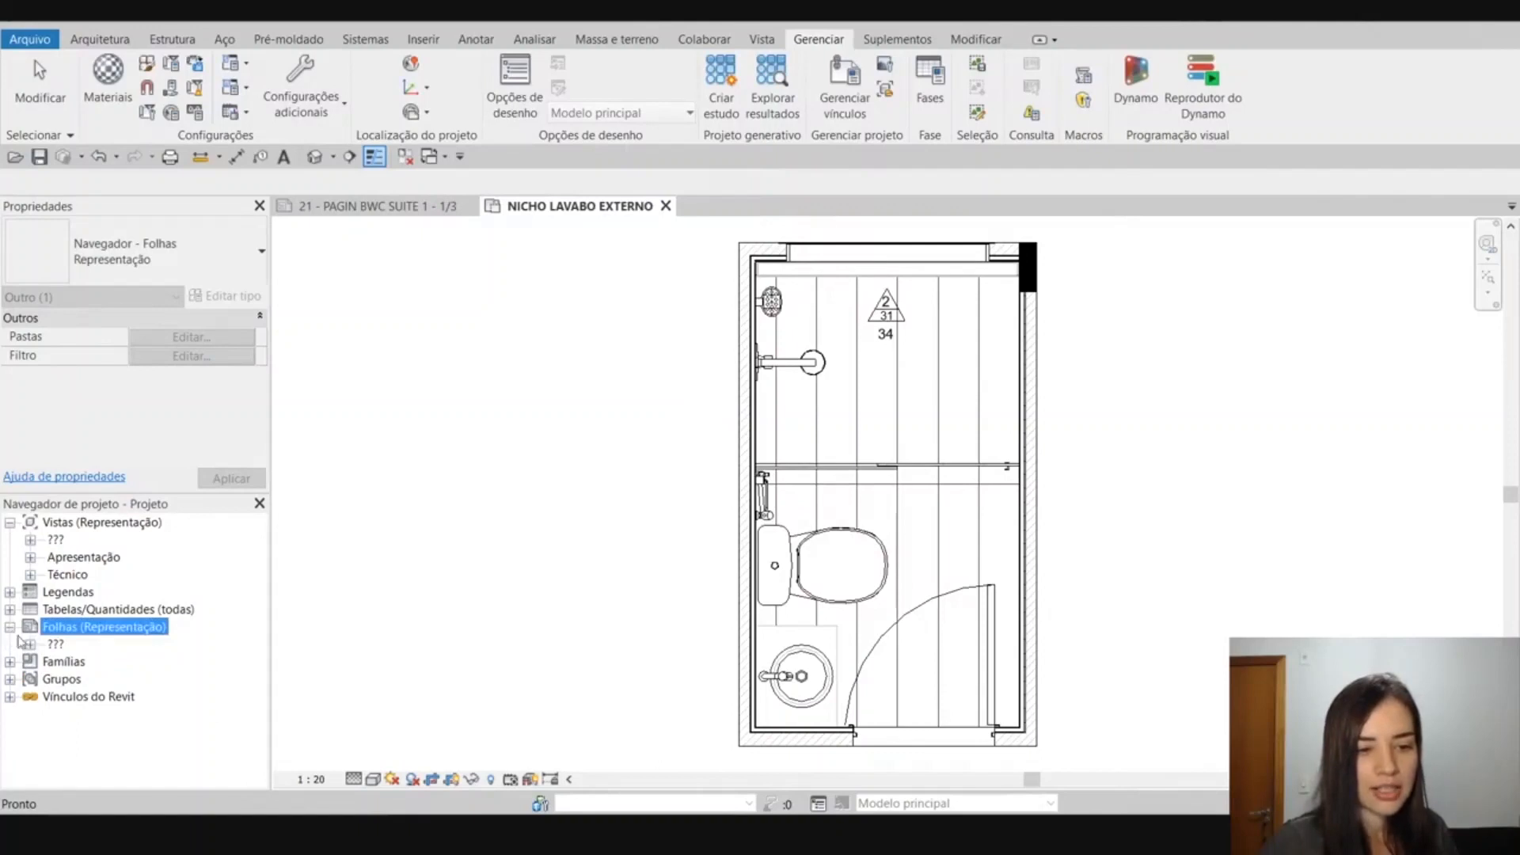
{"action": "left_click", "coordinate": [30, 645]}
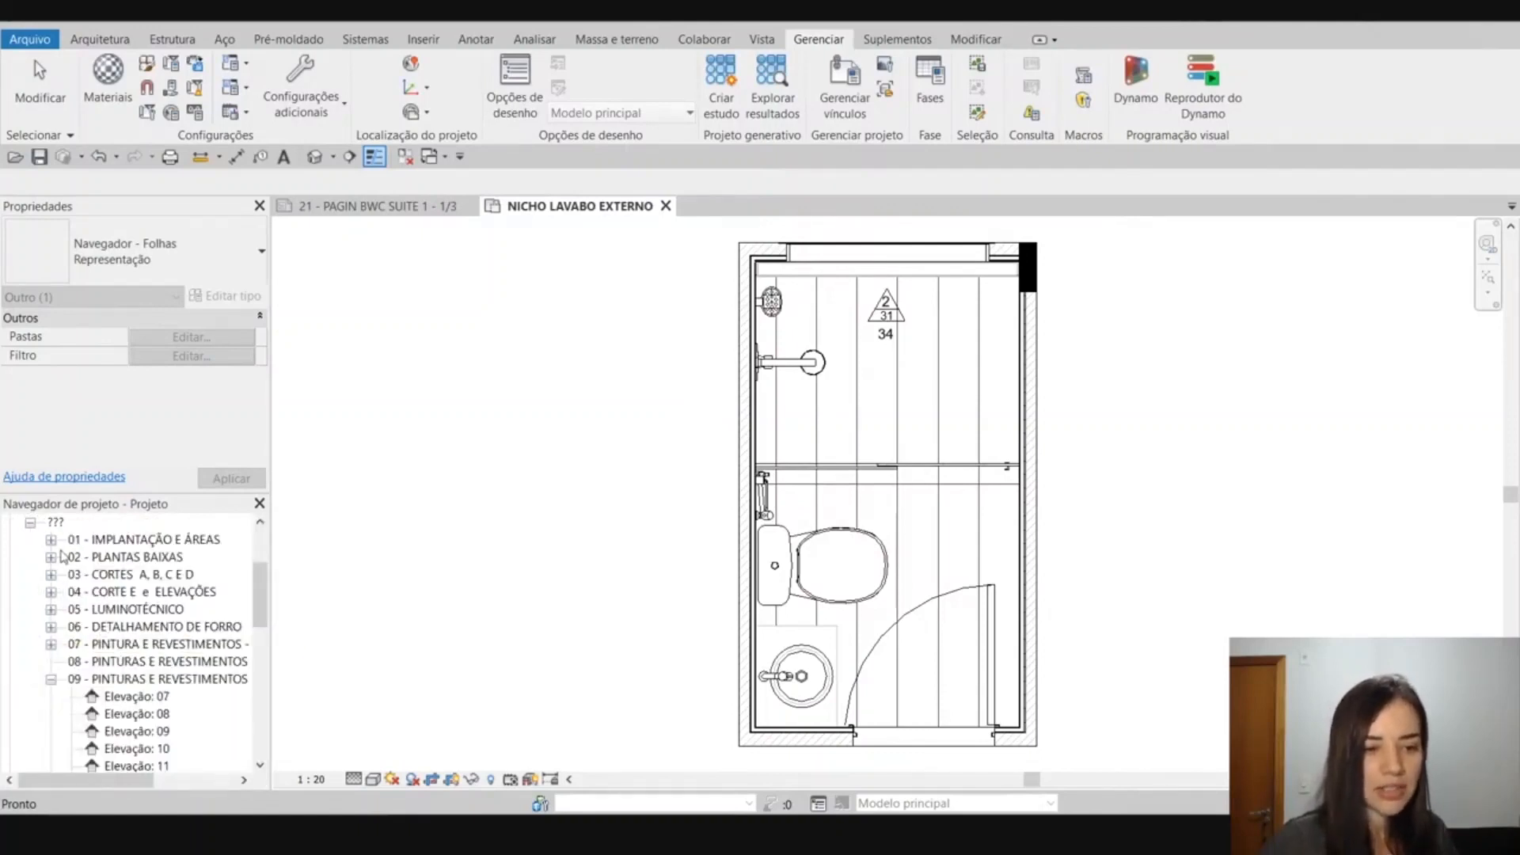
{"action": "scroll", "coordinate": [95, 598], "scroll_direction": "down", "scroll_amount": 1}
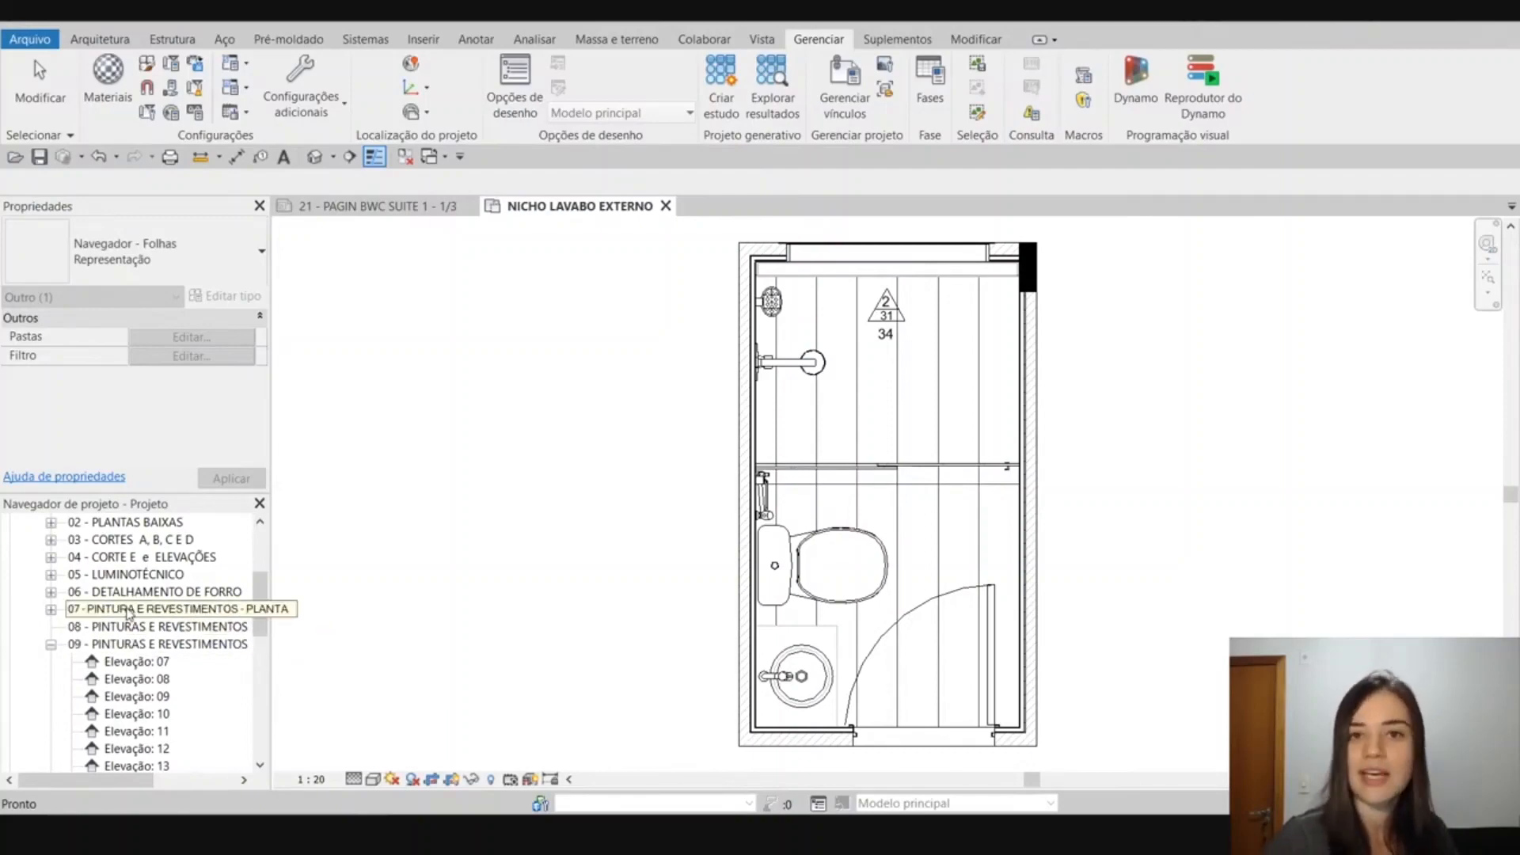
{"action": "scroll", "coordinate": [135, 594], "scroll_direction": "up", "scroll_amount": 3}
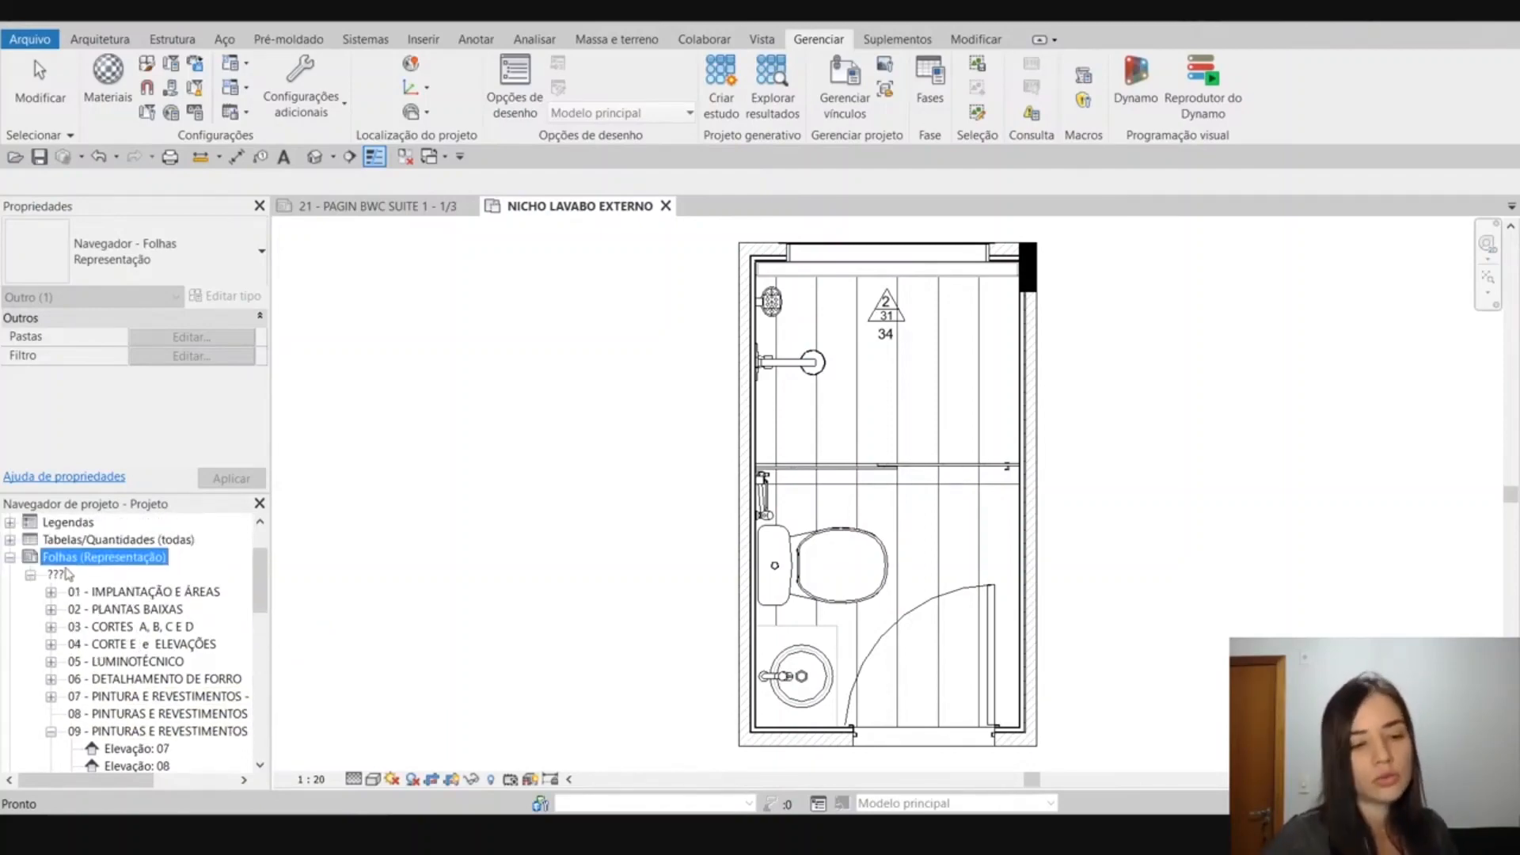
{"action": "left_click", "coordinate": [10, 558]}
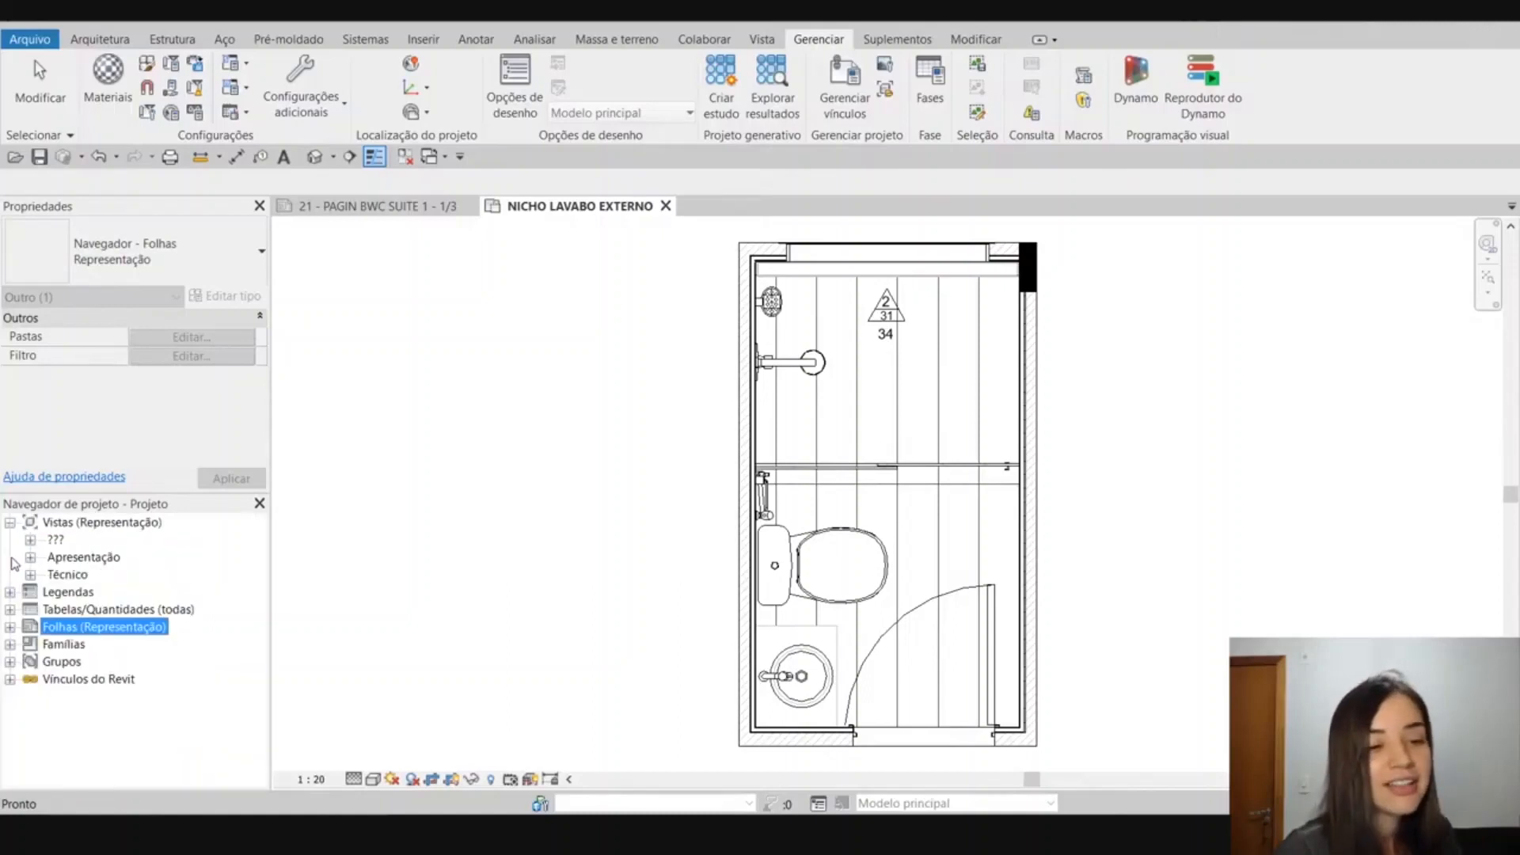
Briefly expand the Apresentação group under Vistas (Representação) to check its views, and collapse it again.
{"action": "left_click", "coordinate": [56, 540]}
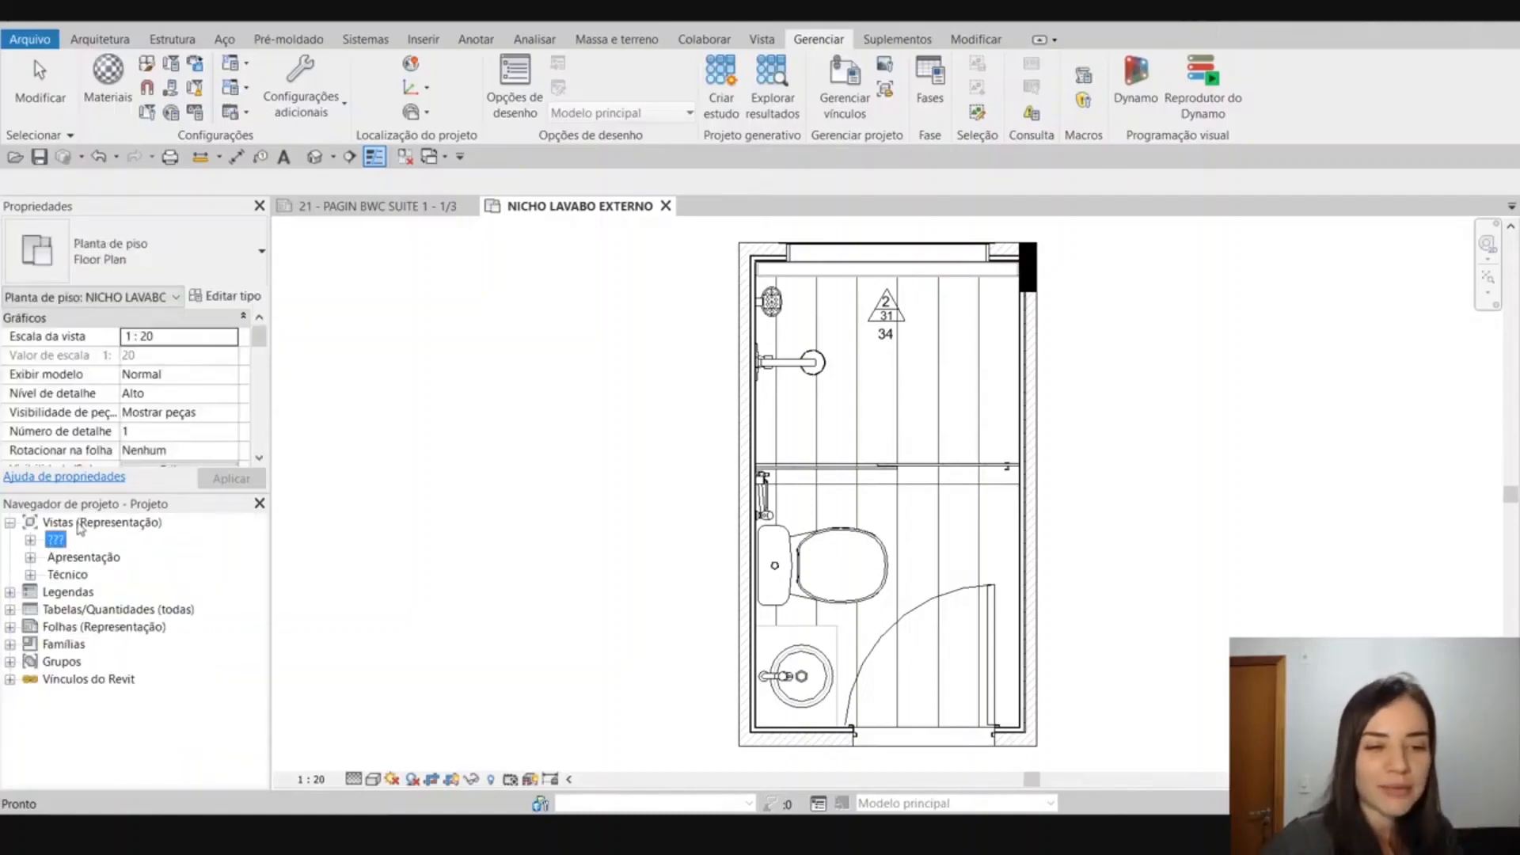
{"action": "left_click", "coordinate": [31, 557]}
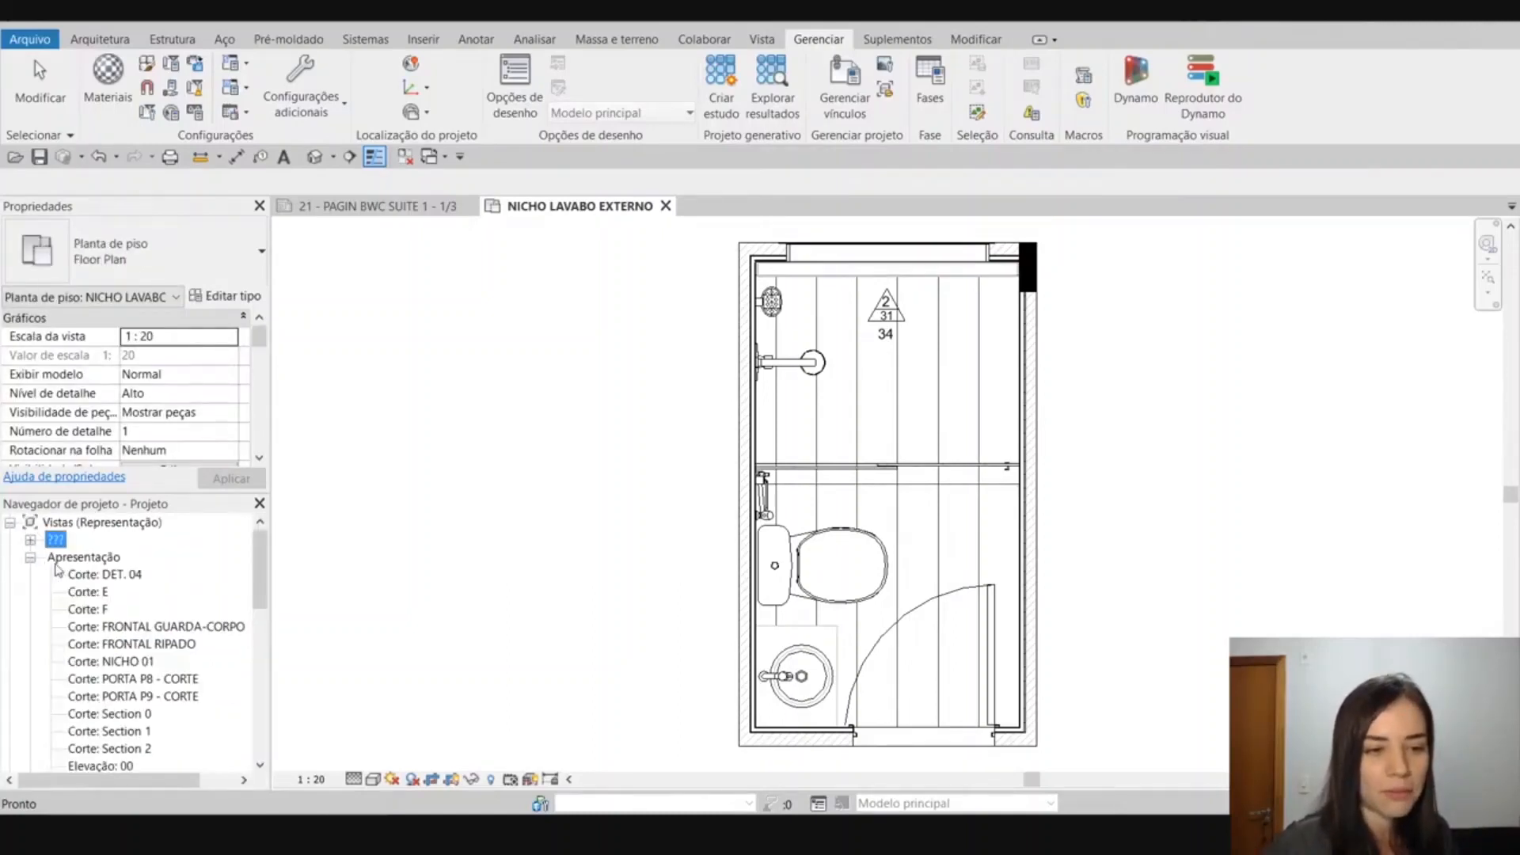
{"action": "left_click", "coordinate": [31, 557]}
{"action": "left_click", "coordinate": [75, 525]}
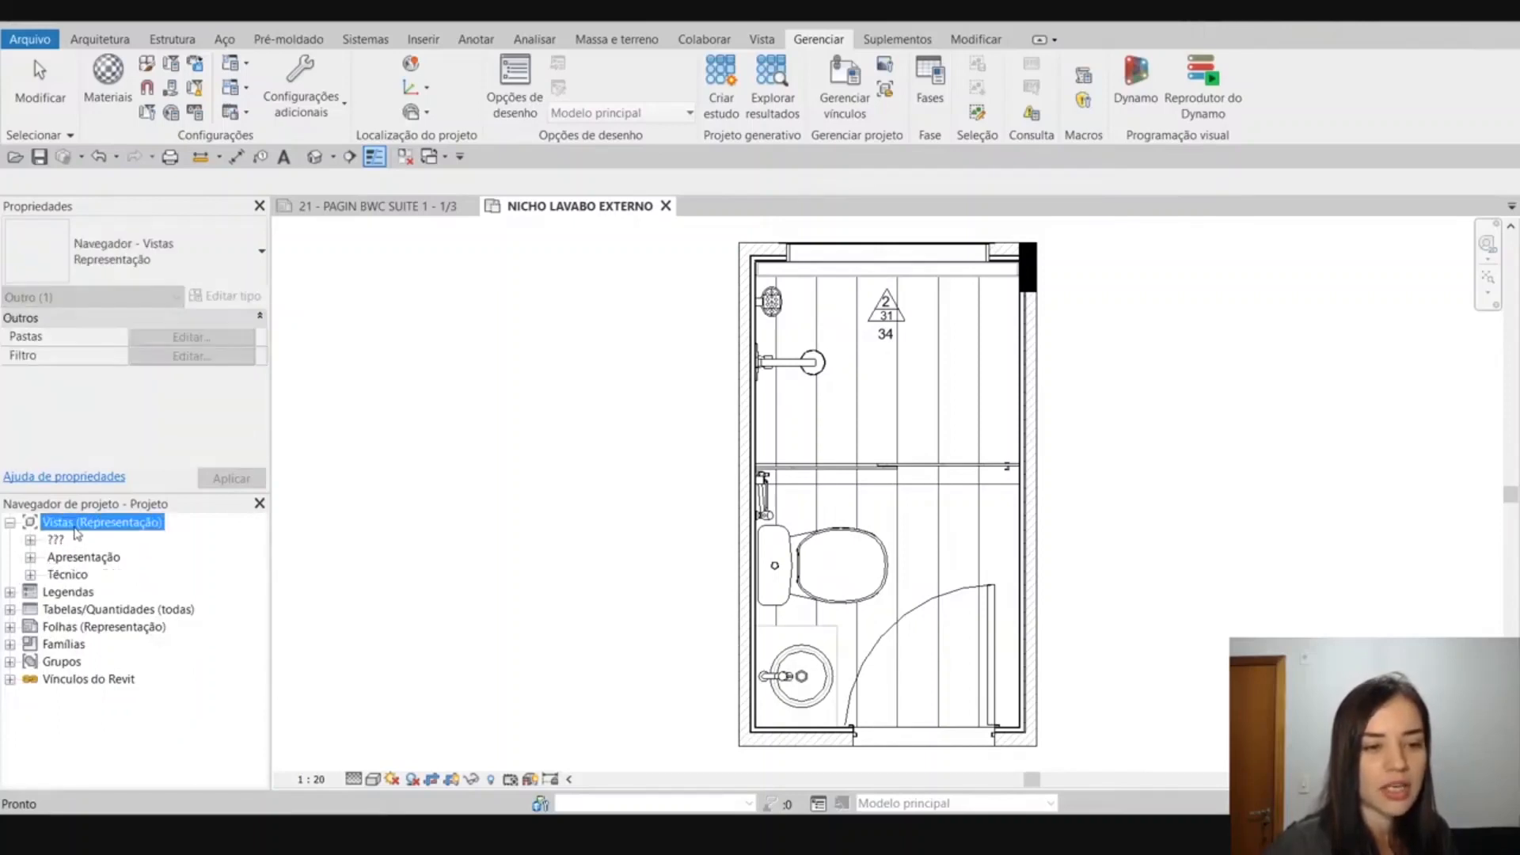
{"action": "right_click", "coordinate": [77, 530]}
{"action": "left_click", "coordinate": [139, 535]}
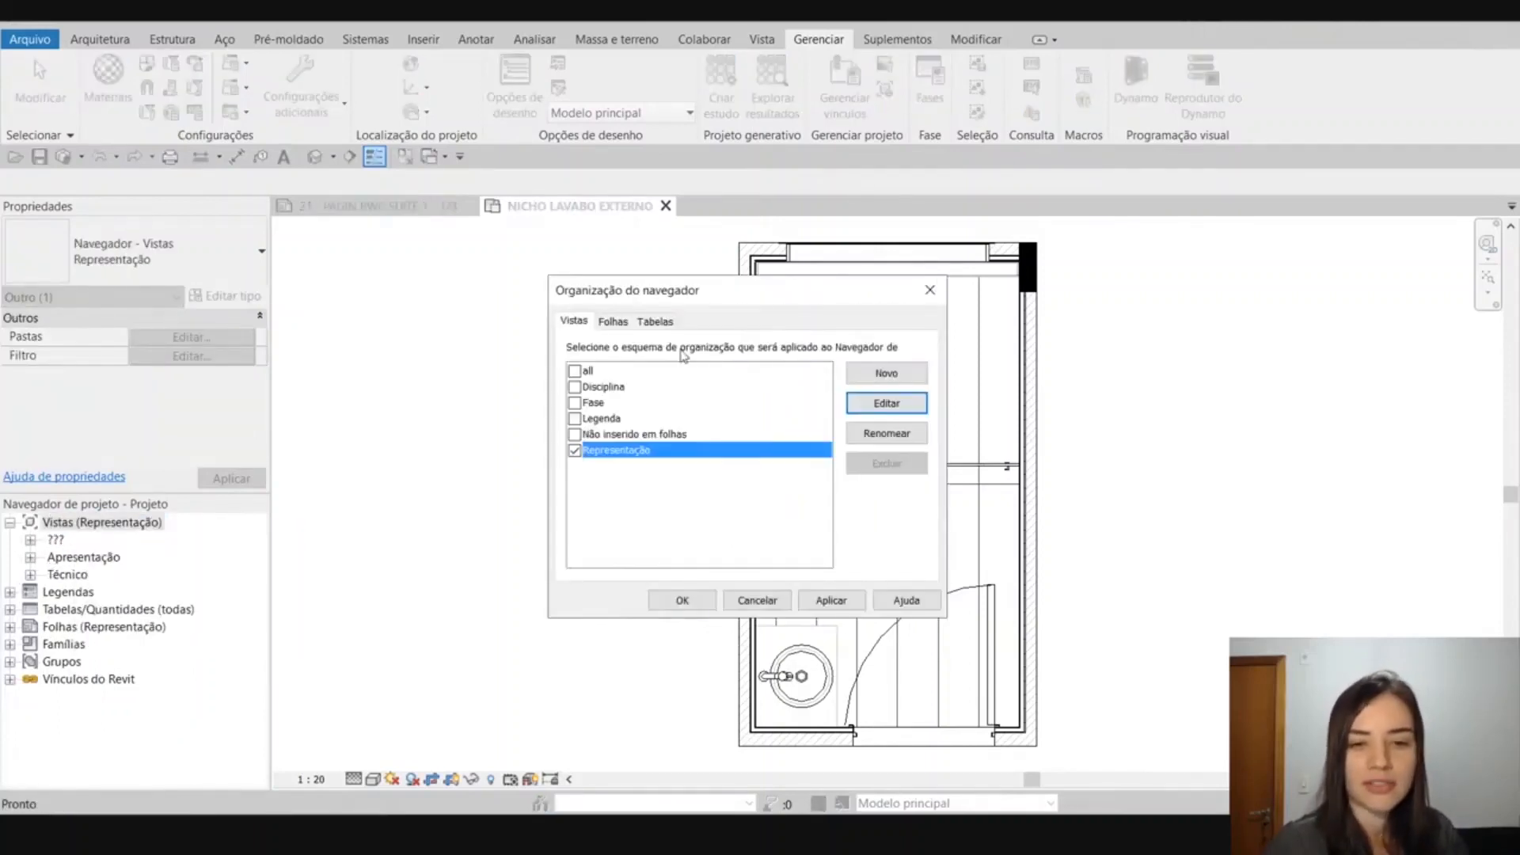
{"action": "left_click", "coordinate": [911, 404]}
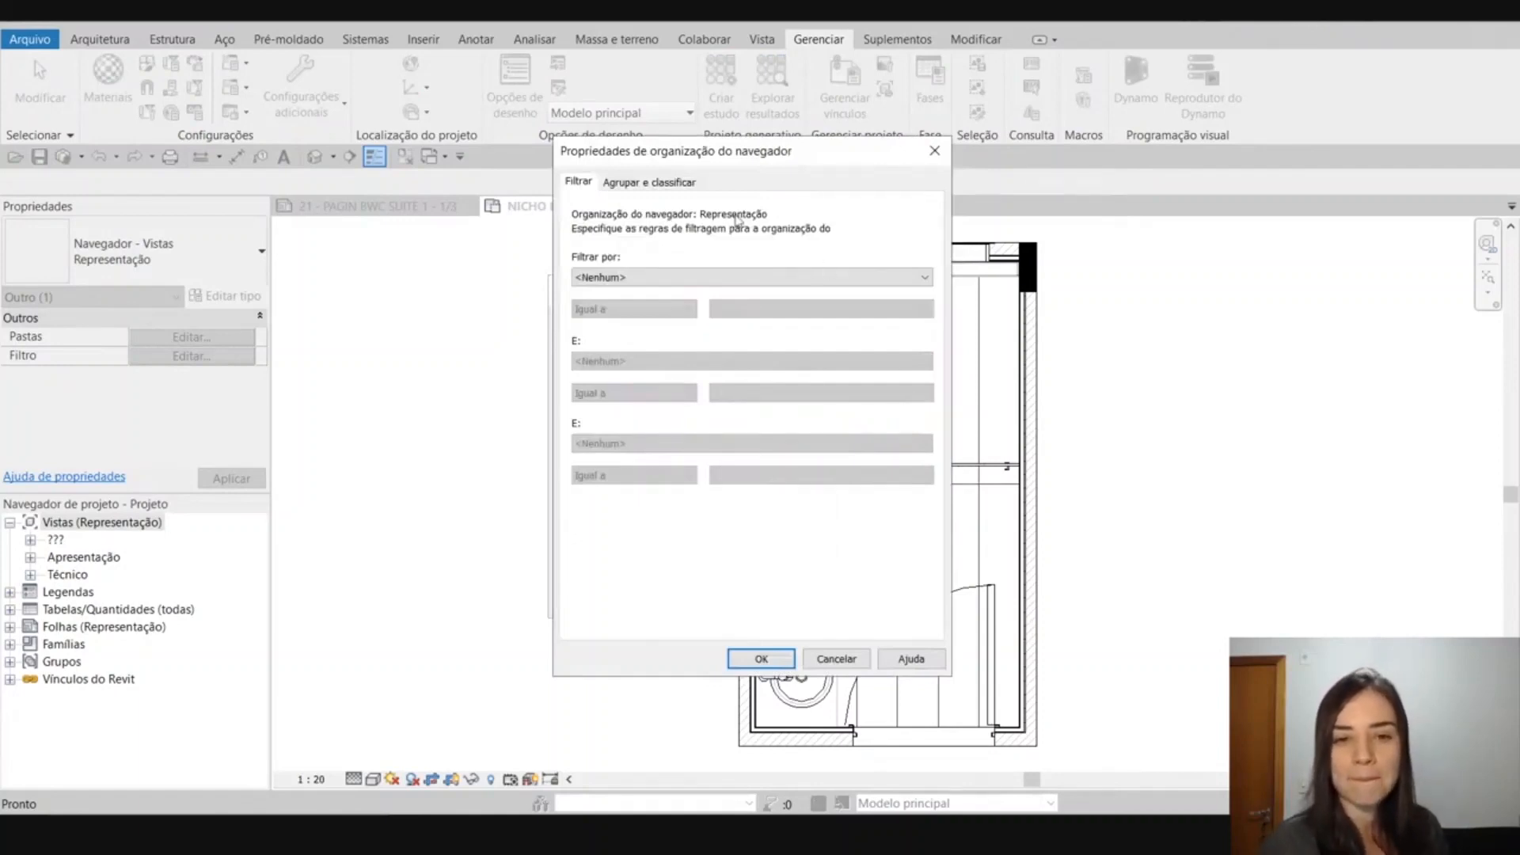
{"action": "left_click", "coordinate": [619, 182]}
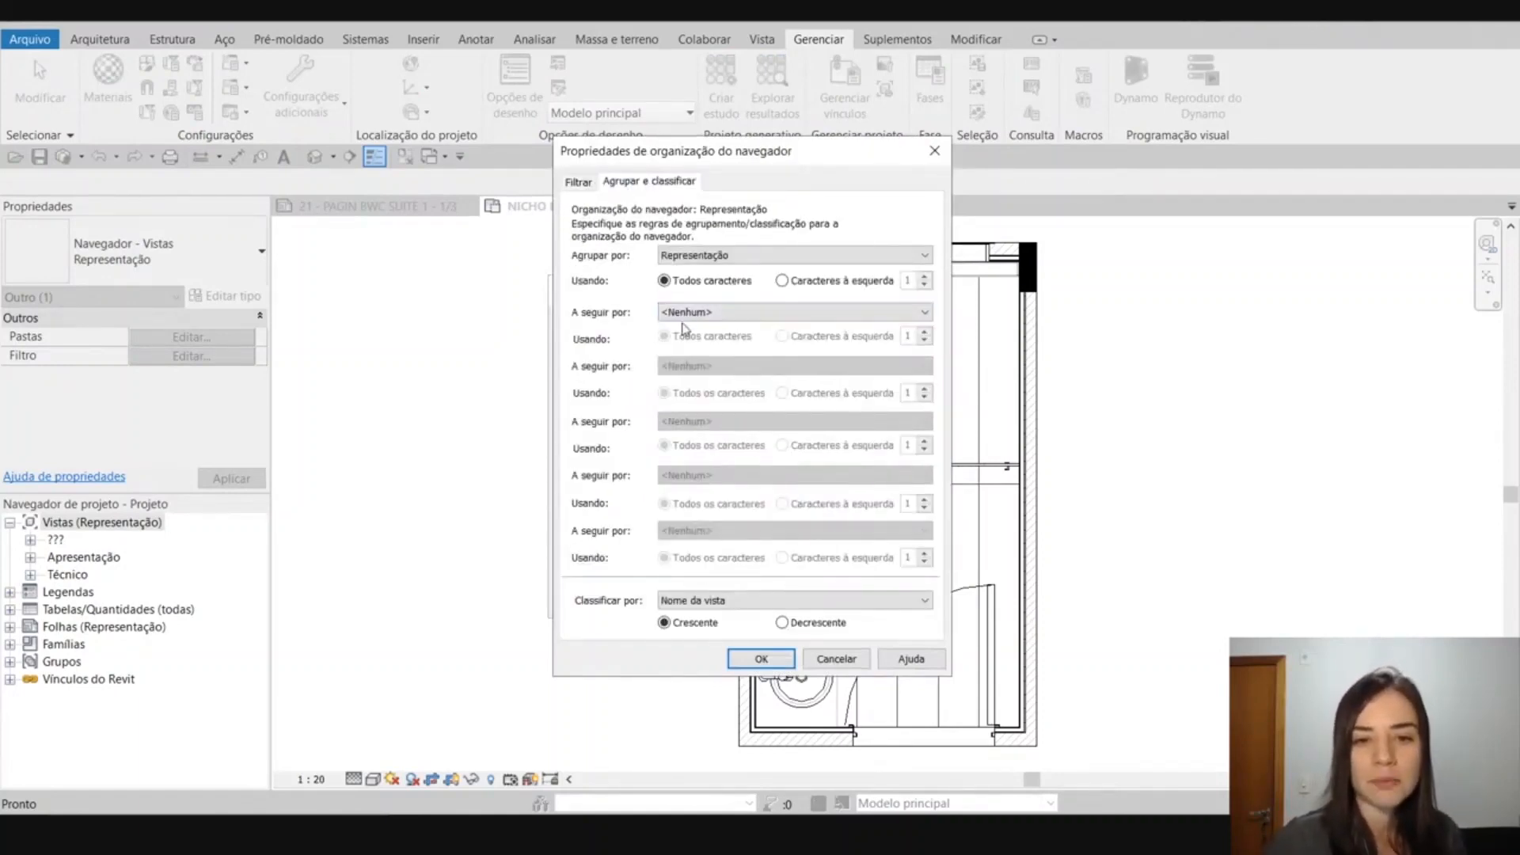
{"action": "left_click", "coordinate": [704, 313]}
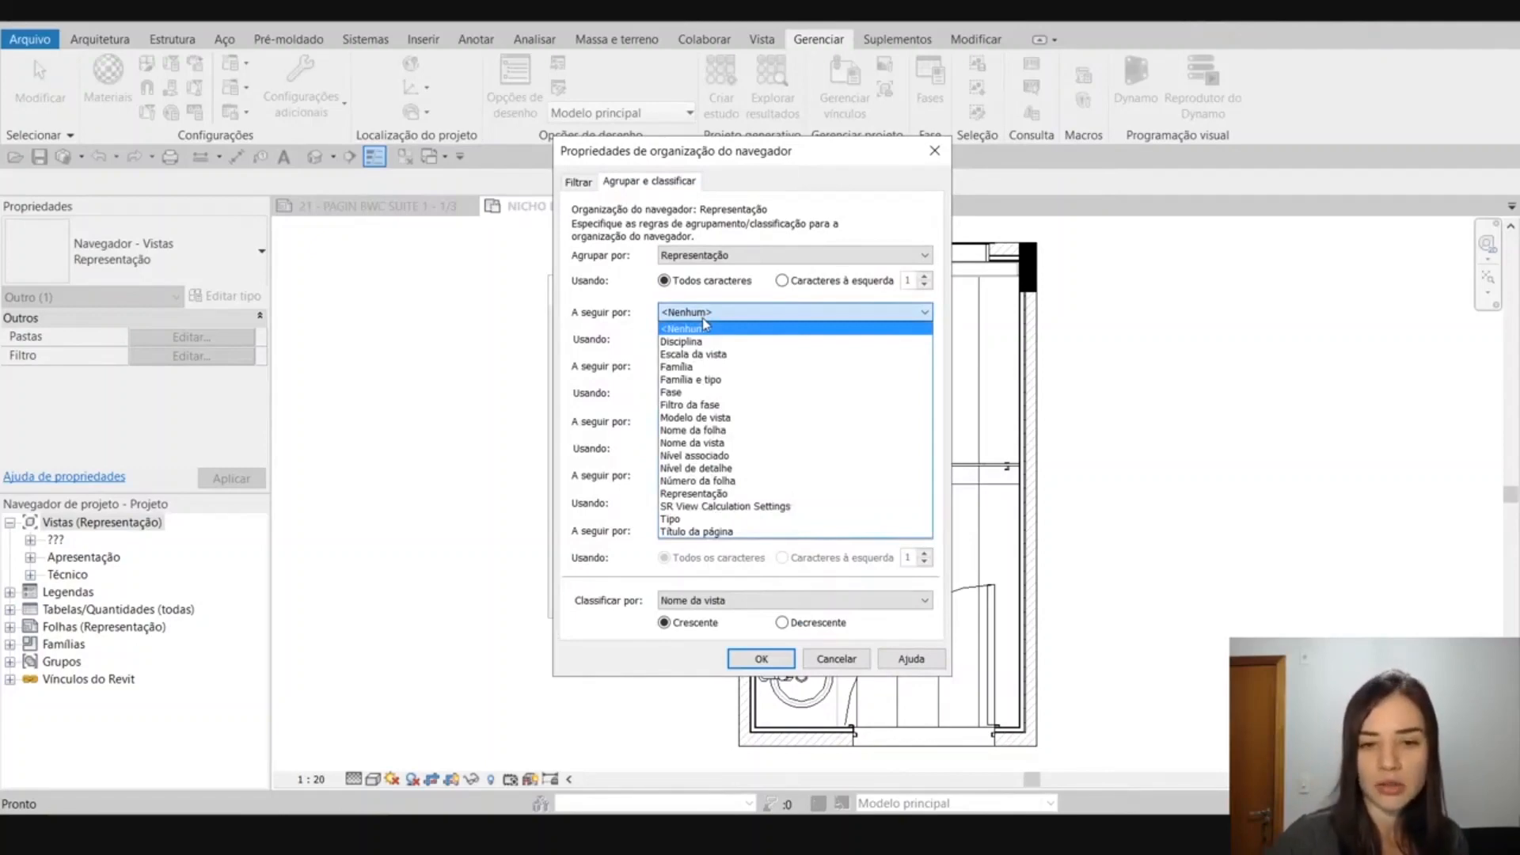
{"action": "left_click", "coordinate": [861, 665]}
{"action": "left_click", "coordinate": [842, 662]}
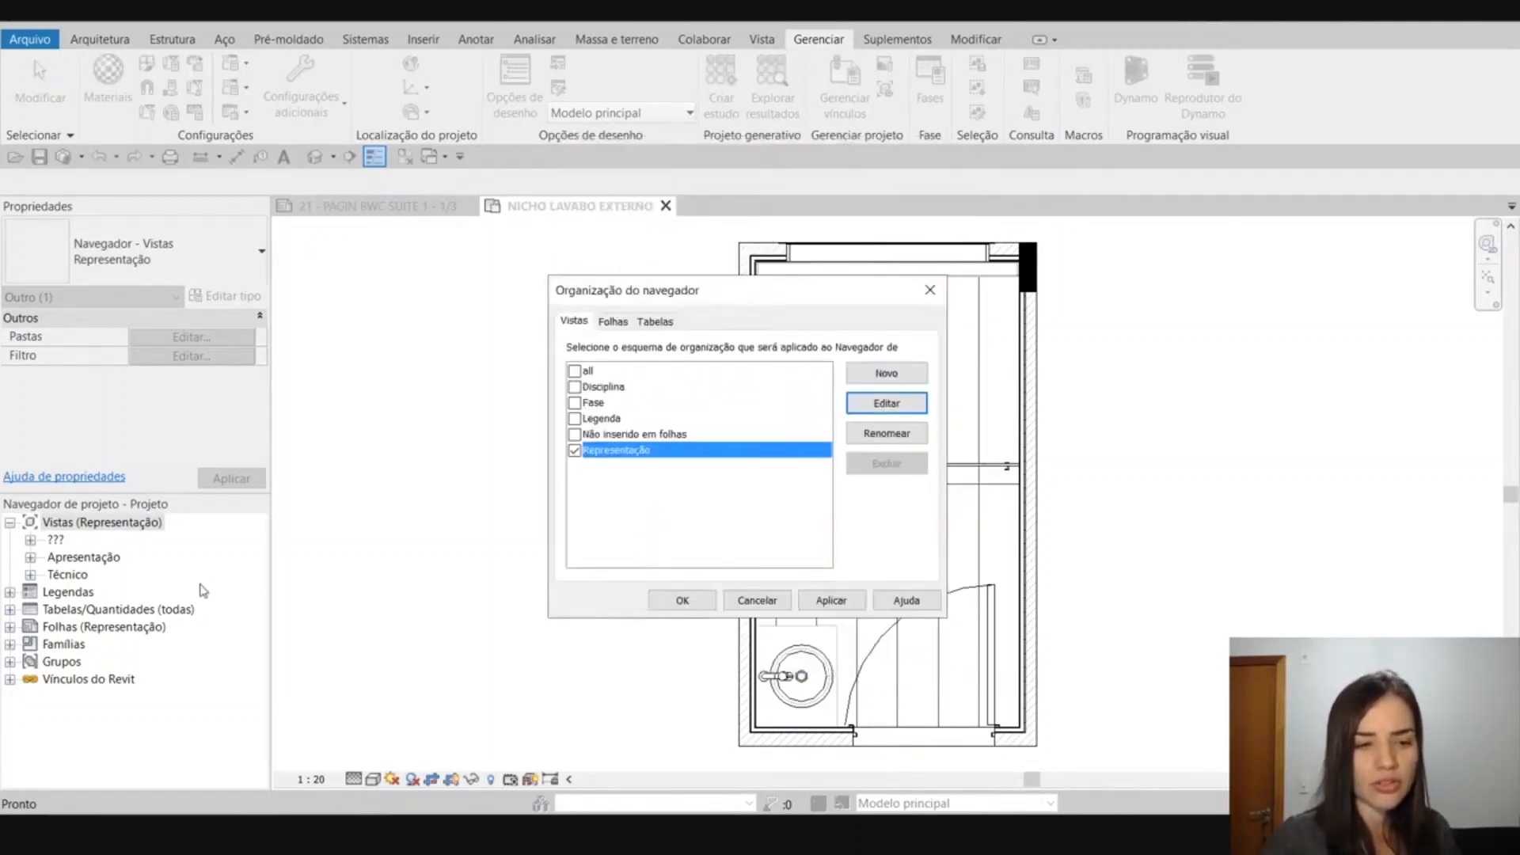
{"action": "left_click", "coordinate": [757, 600]}
Review the views listed under the Técnico and Apresentação groups in the project browser, leaving Apresentação collapsed.
{"action": "left_click", "coordinate": [37, 575]}
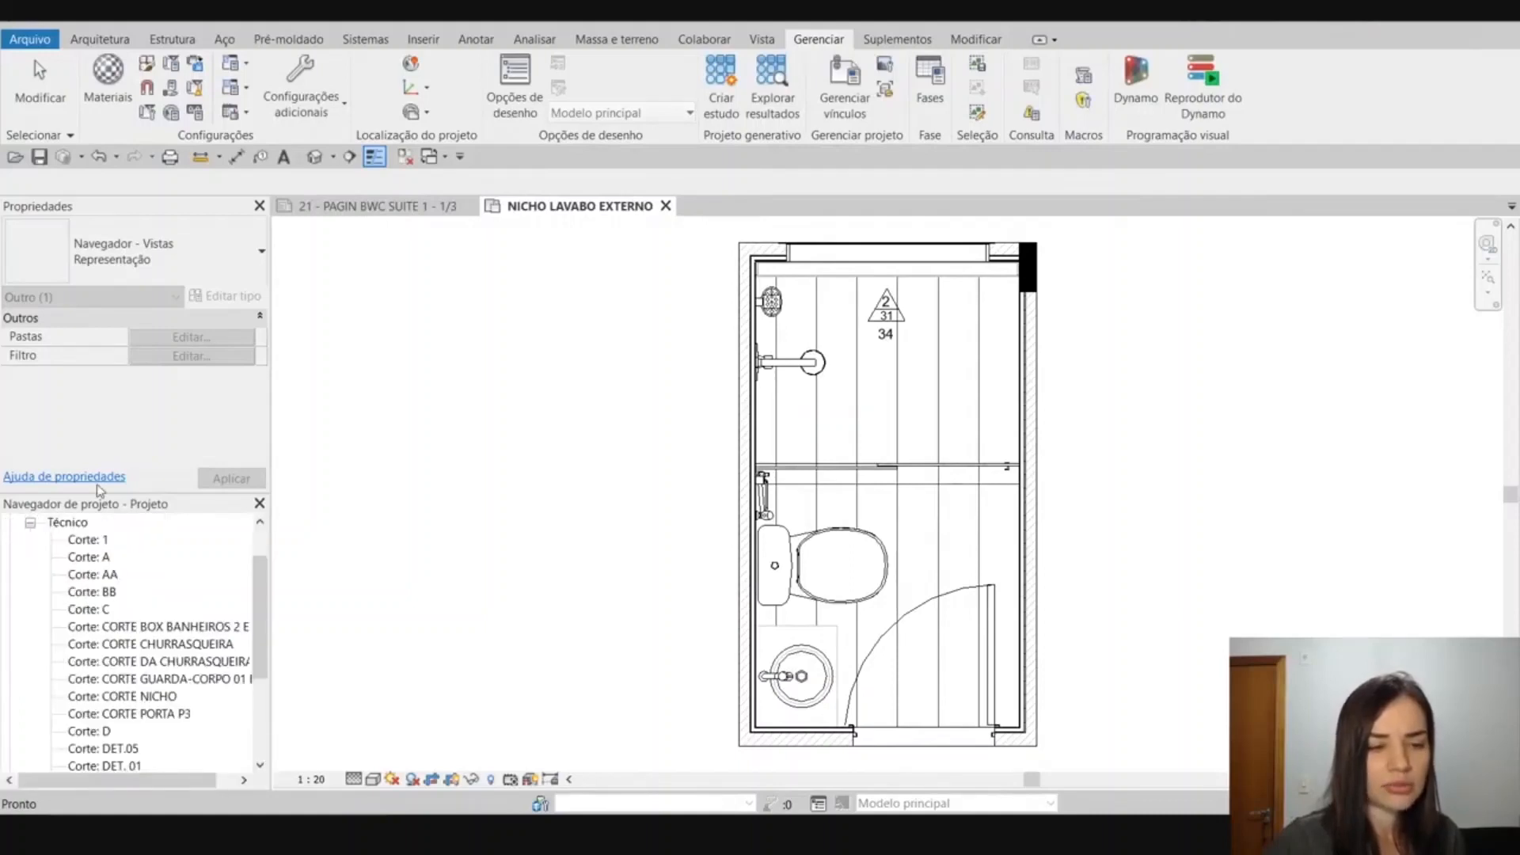
{"action": "scroll", "coordinate": [103, 617], "scroll_direction": "down", "scroll_amount": 3}
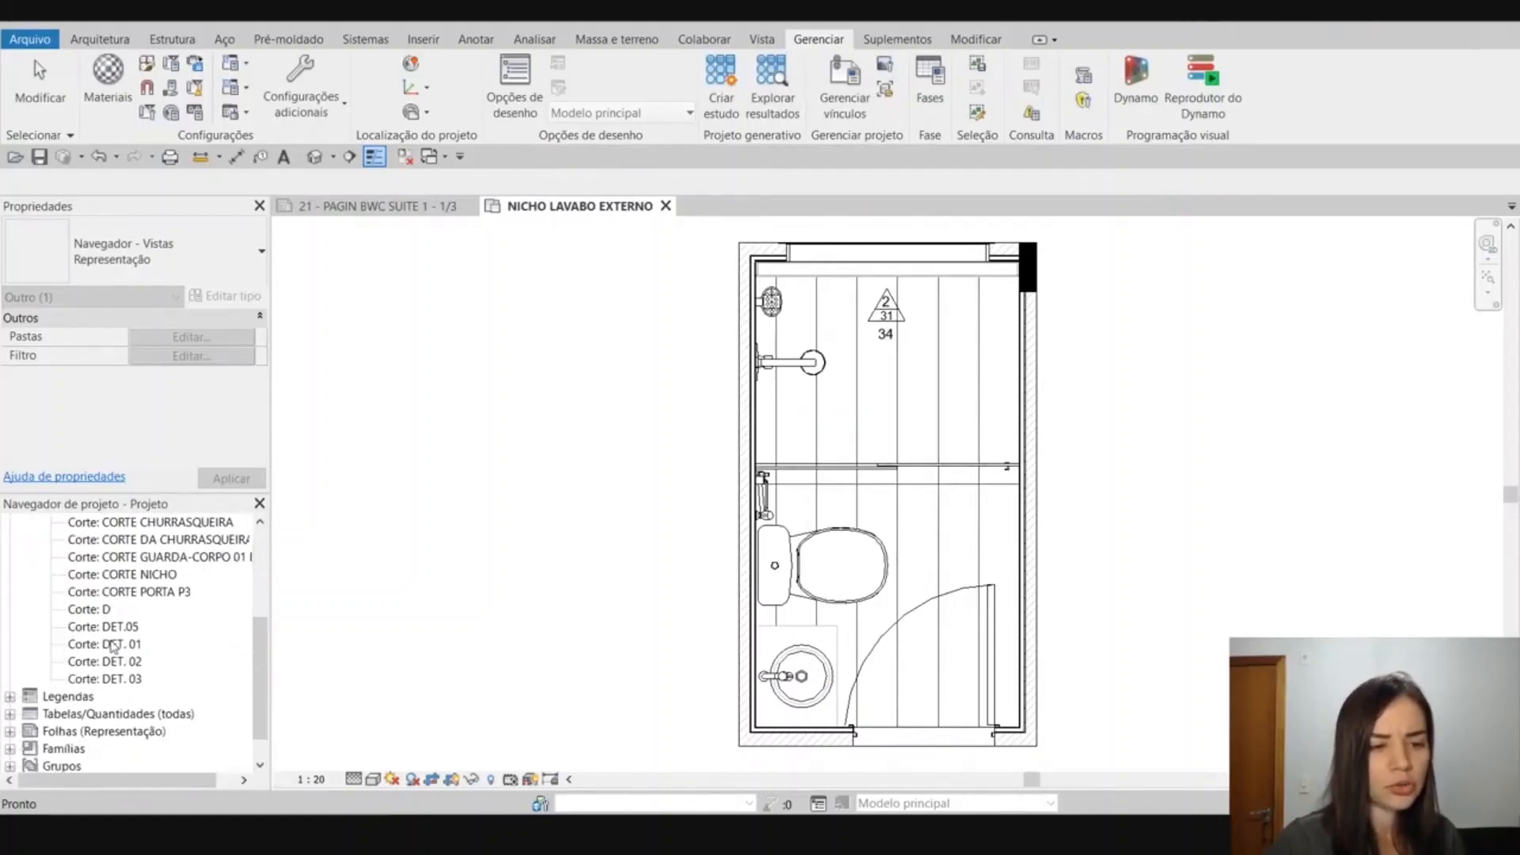
{"action": "scroll", "coordinate": [110, 645], "scroll_direction": "up", "scroll_amount": 5}
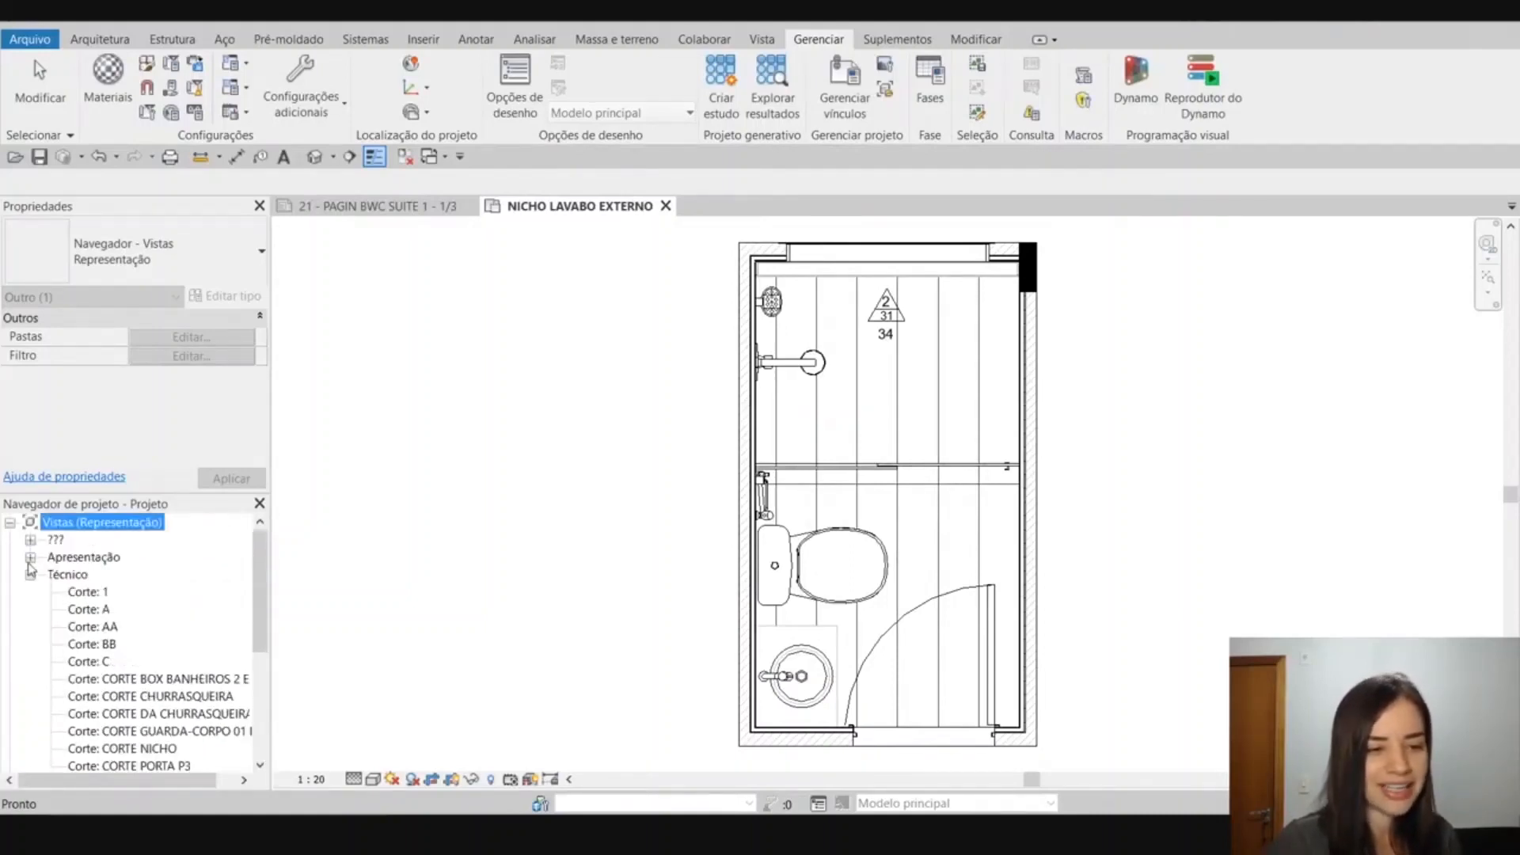
{"action": "scroll", "coordinate": [30, 561], "scroll_direction": "down", "scroll_amount": 5}
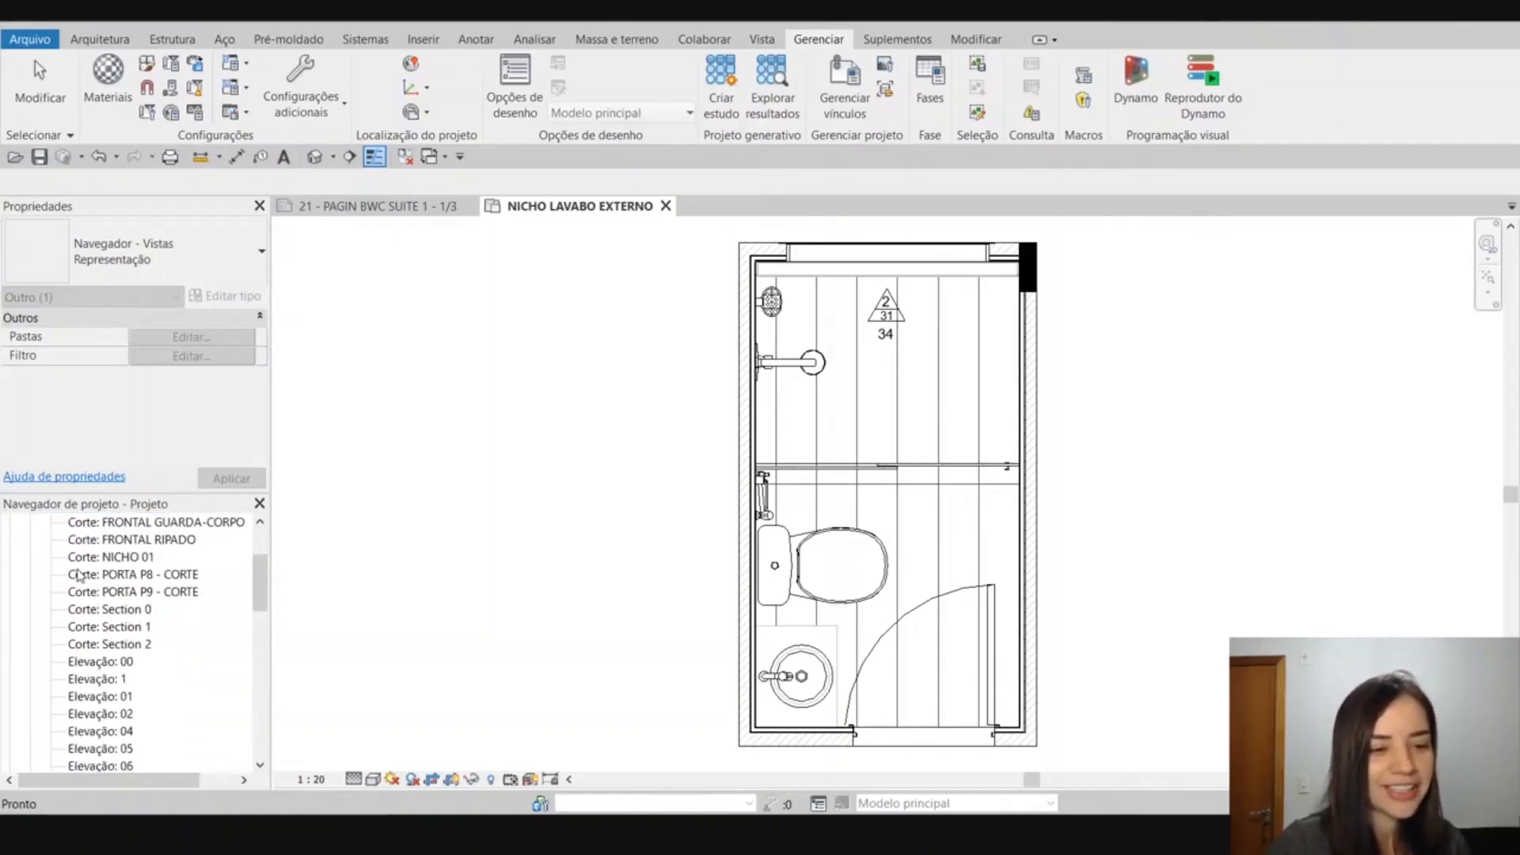
{"action": "scroll", "coordinate": [79, 576], "scroll_direction": "up", "scroll_amount": 2}
{"action": "scroll", "coordinate": [82, 586], "scroll_direction": "down", "scroll_amount": 5}
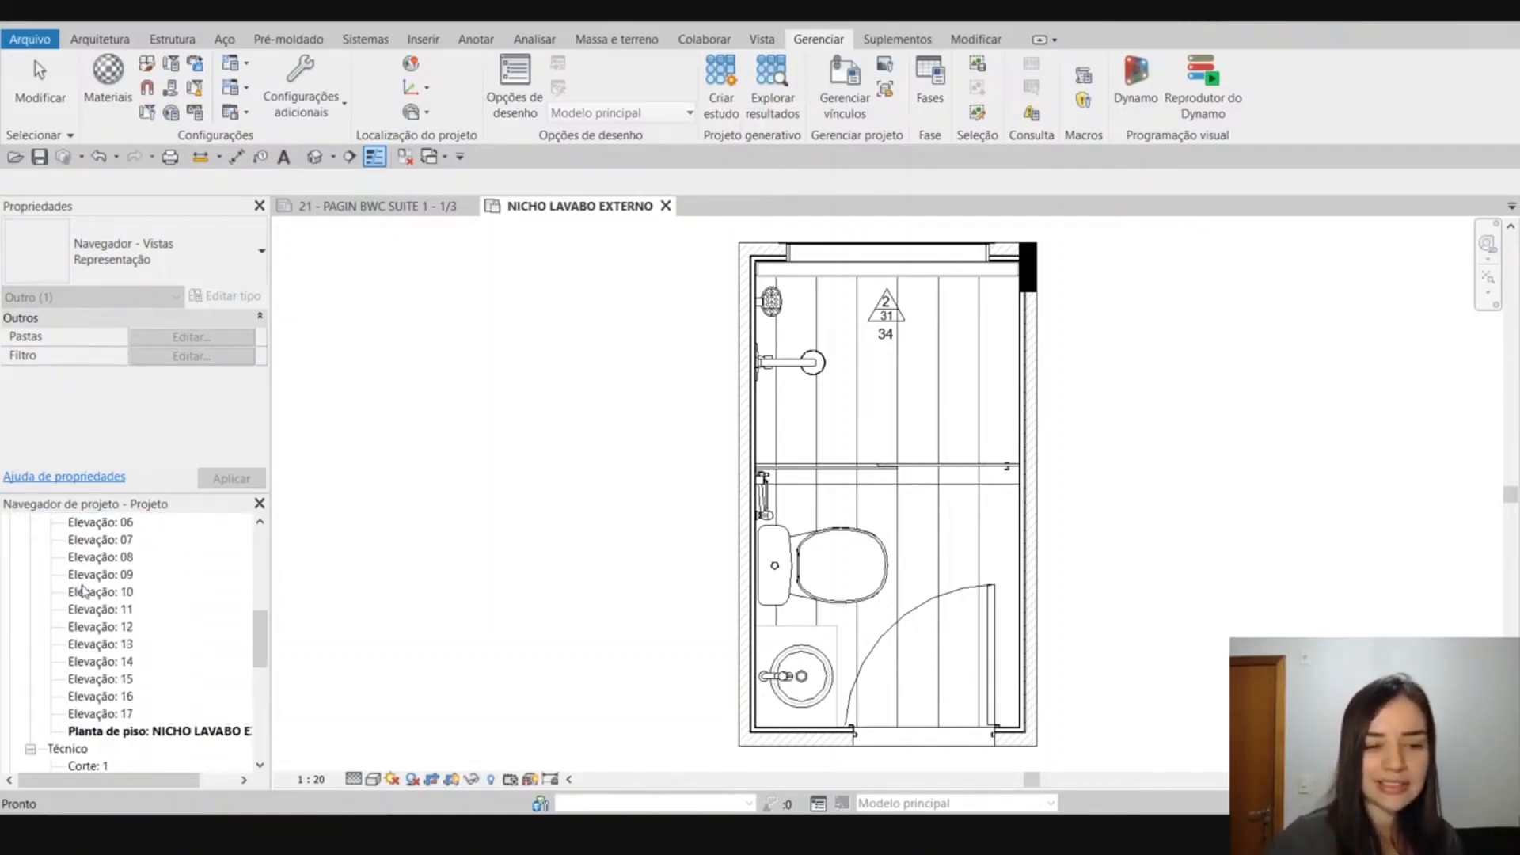
{"action": "scroll", "coordinate": [83, 590], "scroll_direction": "down", "scroll_amount": 2}
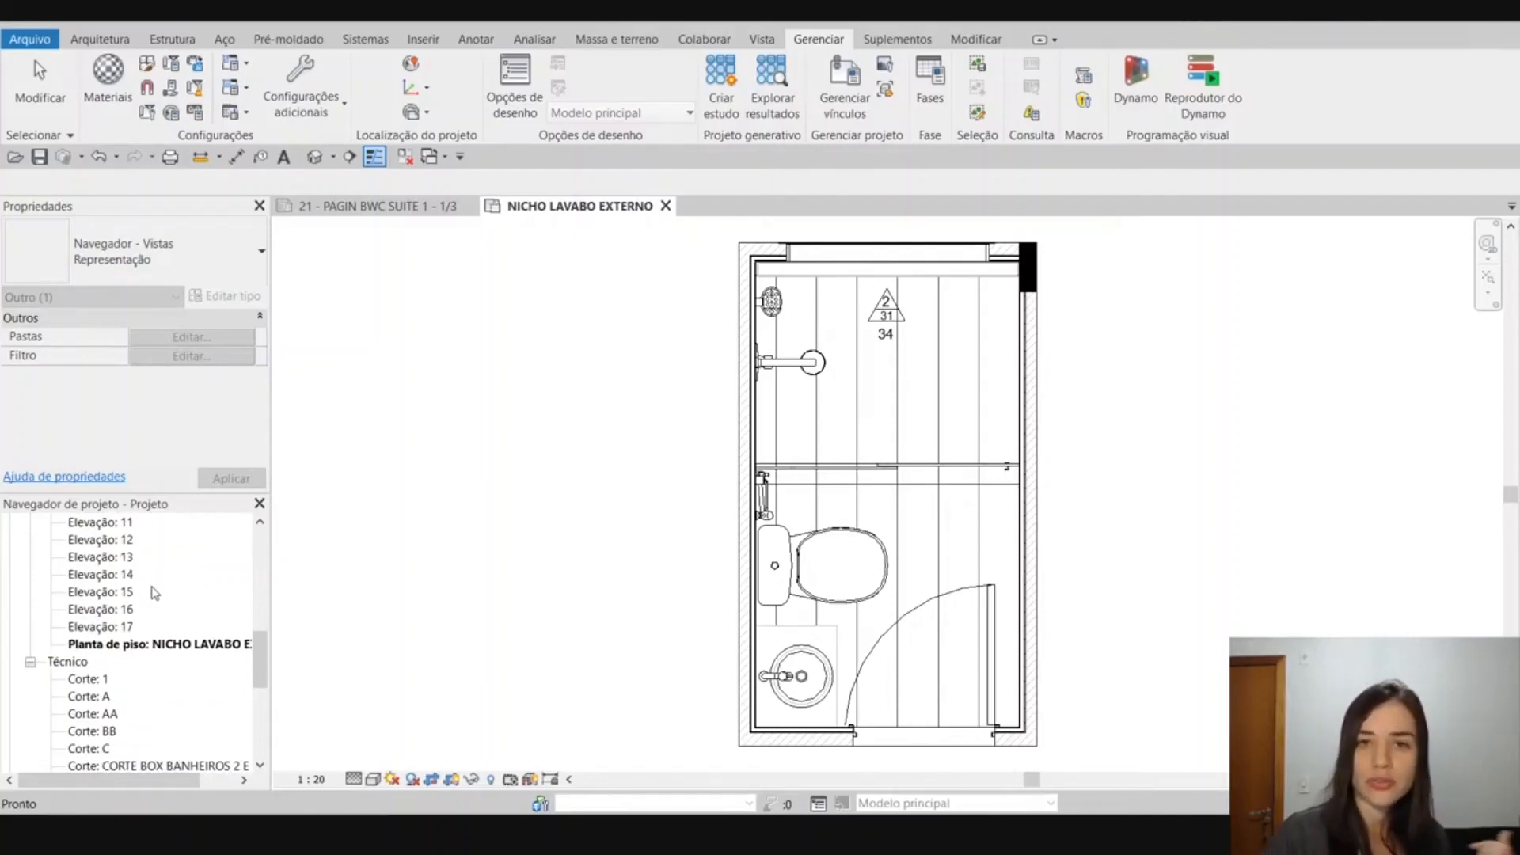
{"action": "scroll", "coordinate": [151, 589], "scroll_direction": "up", "scroll_amount": 10}
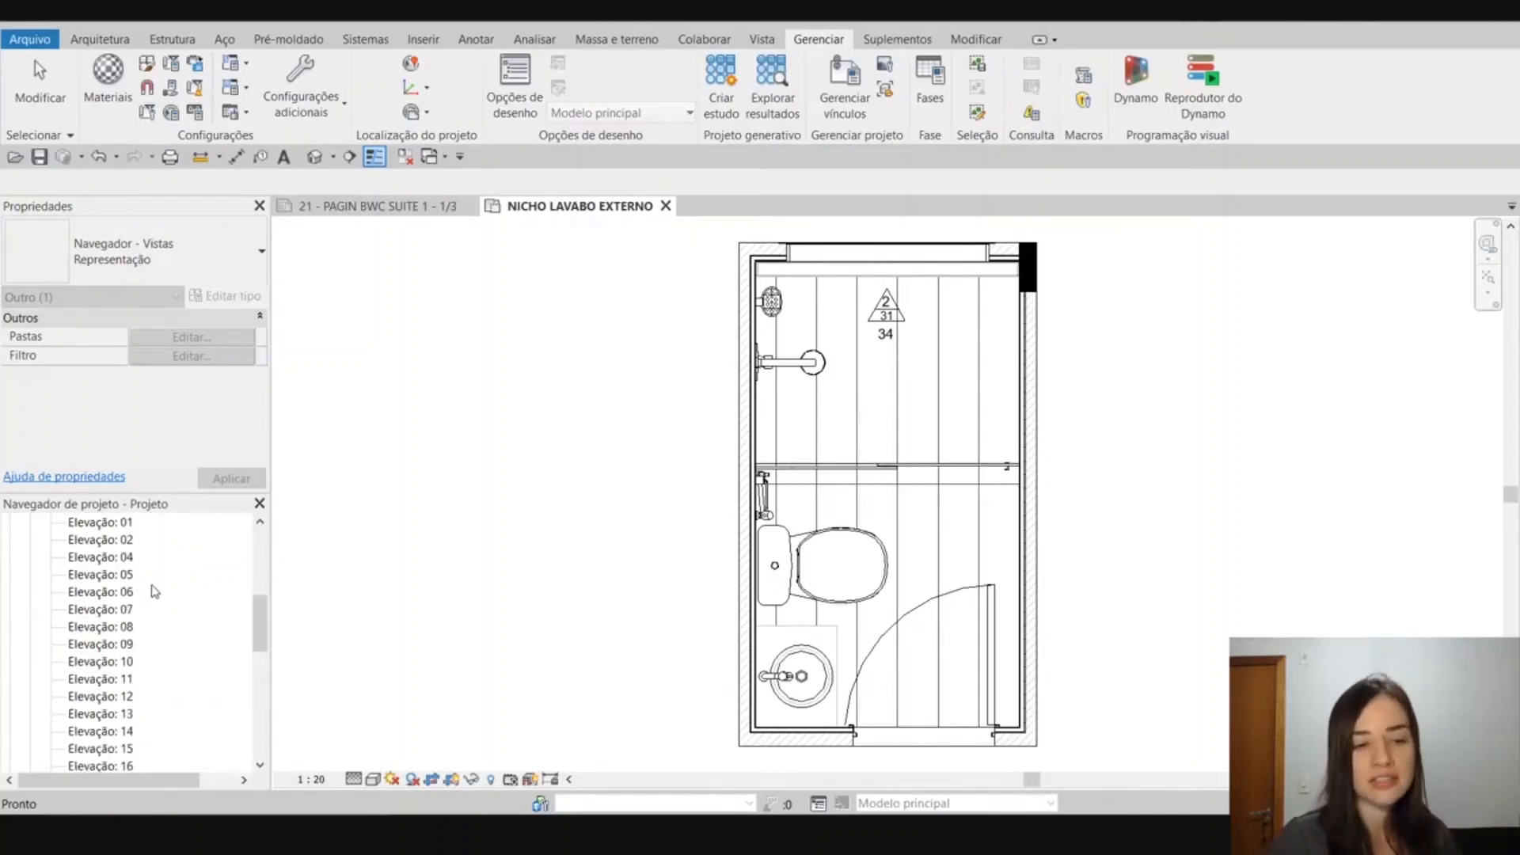
{"action": "left_click", "coordinate": [30, 558]}
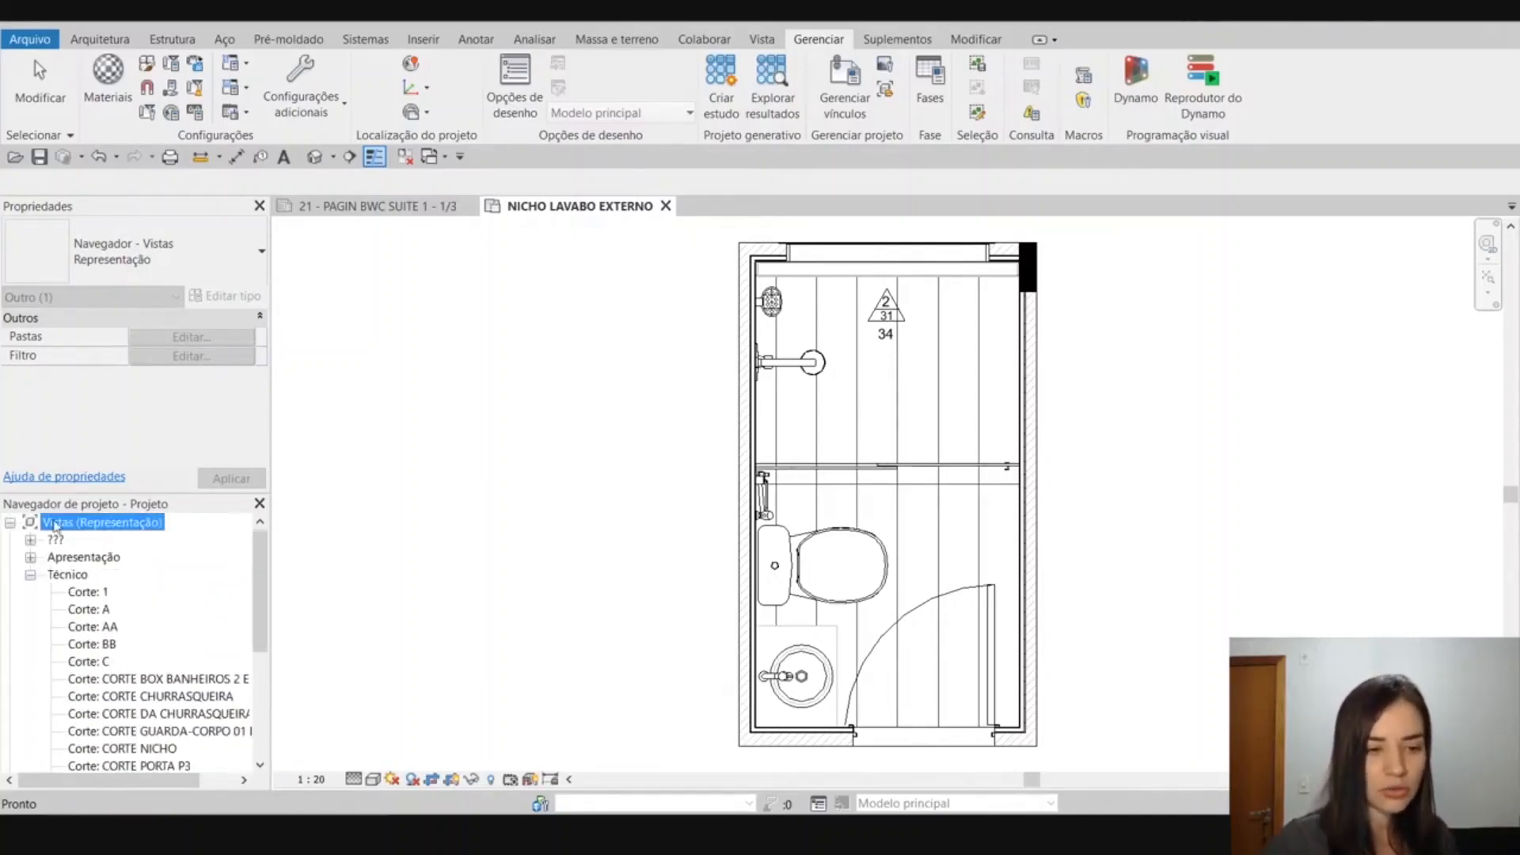
Add Família e tipo as the second grouping level of the Representação scheme for views and apply the scheme.
{"action": "right_click", "coordinate": [57, 524]}
{"action": "left_click", "coordinate": [75, 535]}
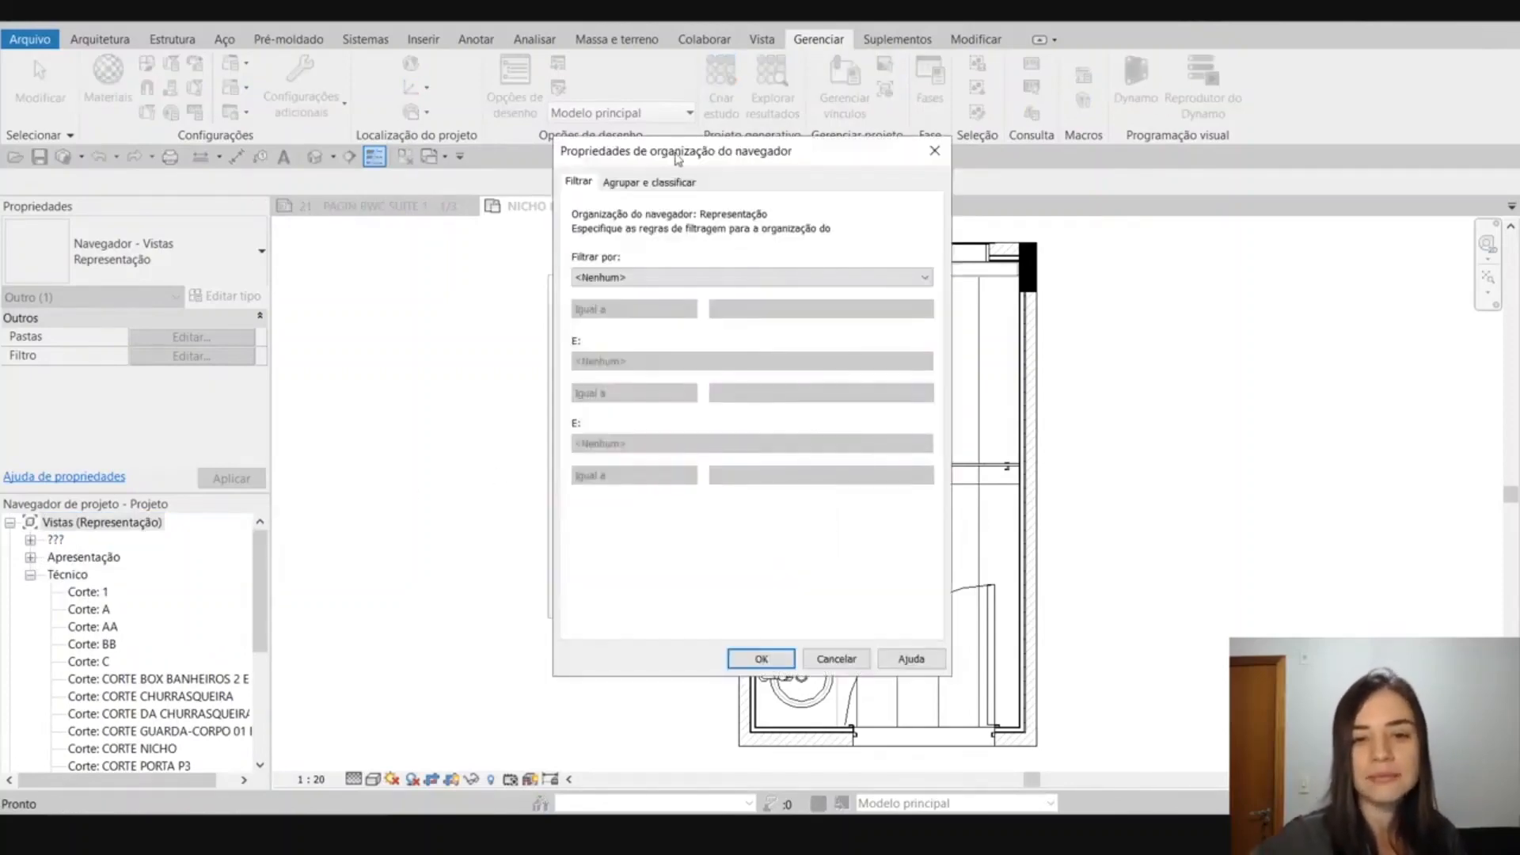
{"action": "left_click", "coordinate": [663, 182]}
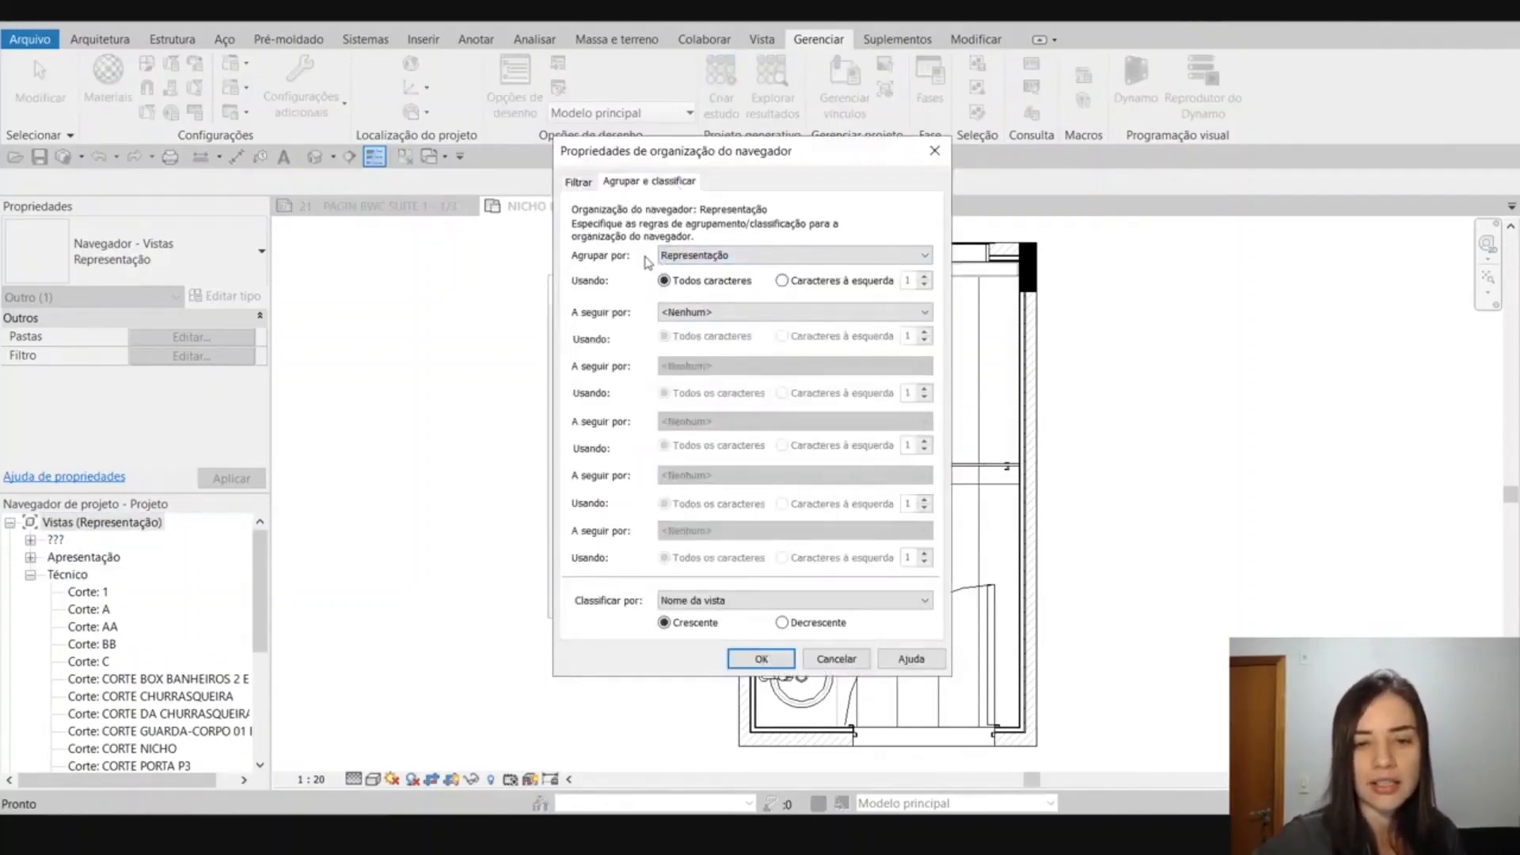
{"action": "left_click", "coordinate": [687, 313]}
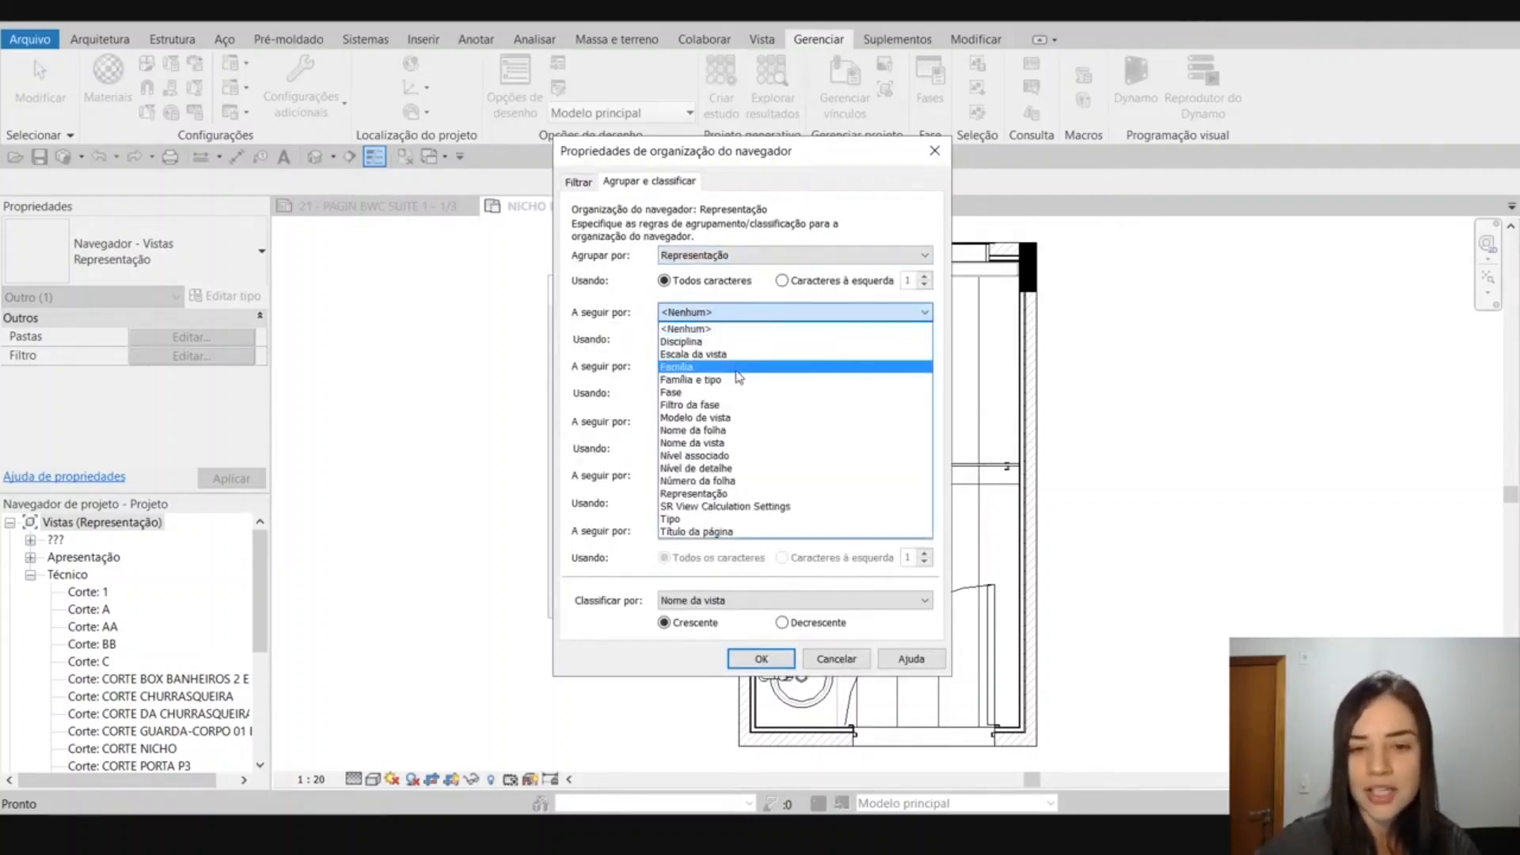
{"action": "left_click", "coordinate": [741, 380]}
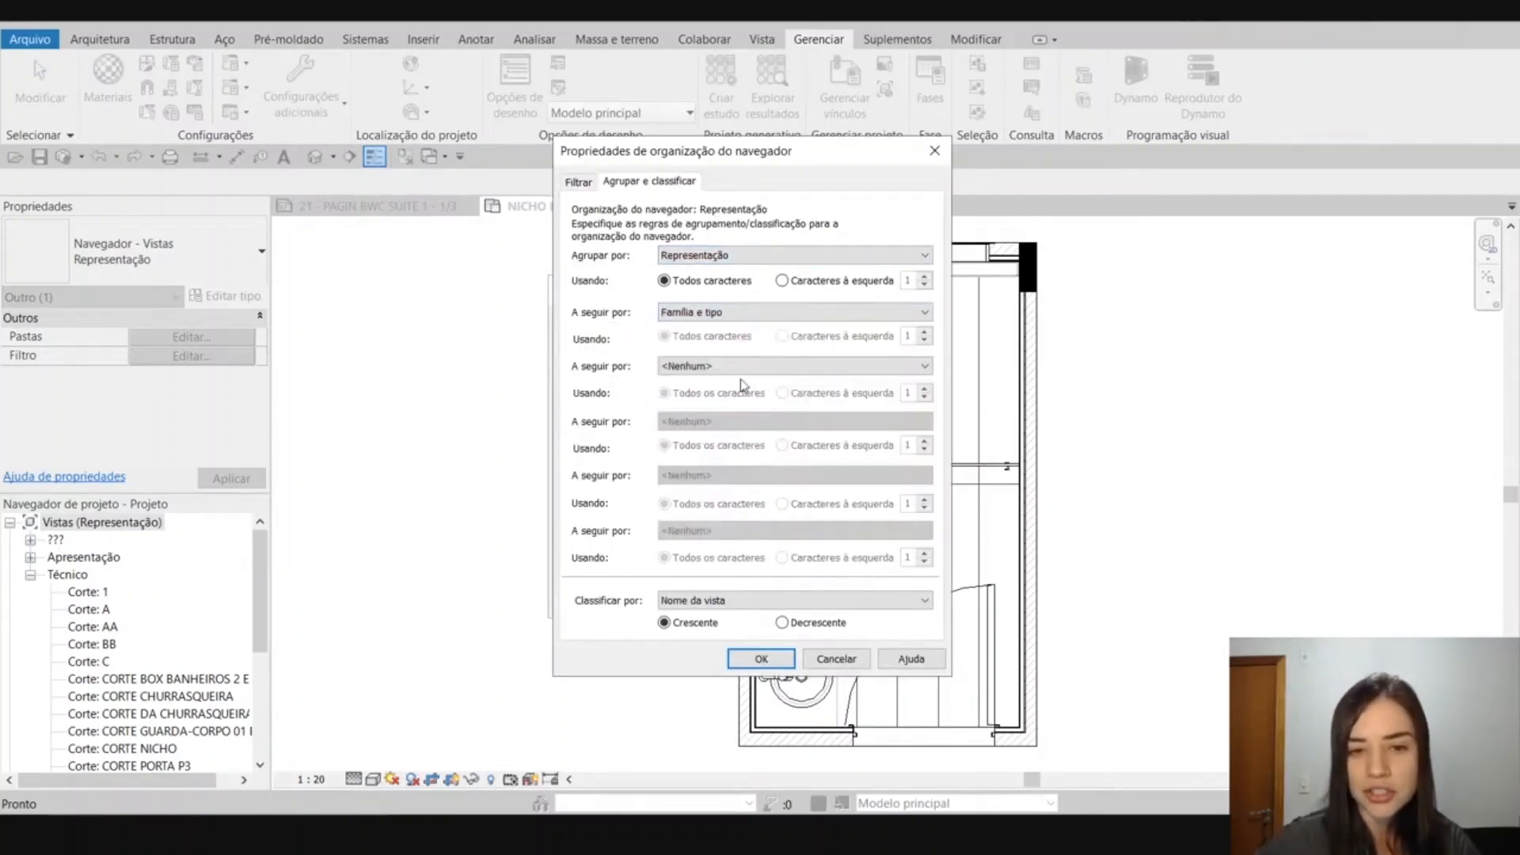
{"action": "left_click", "coordinate": [756, 658]}
{"action": "left_click", "coordinate": [682, 600]}
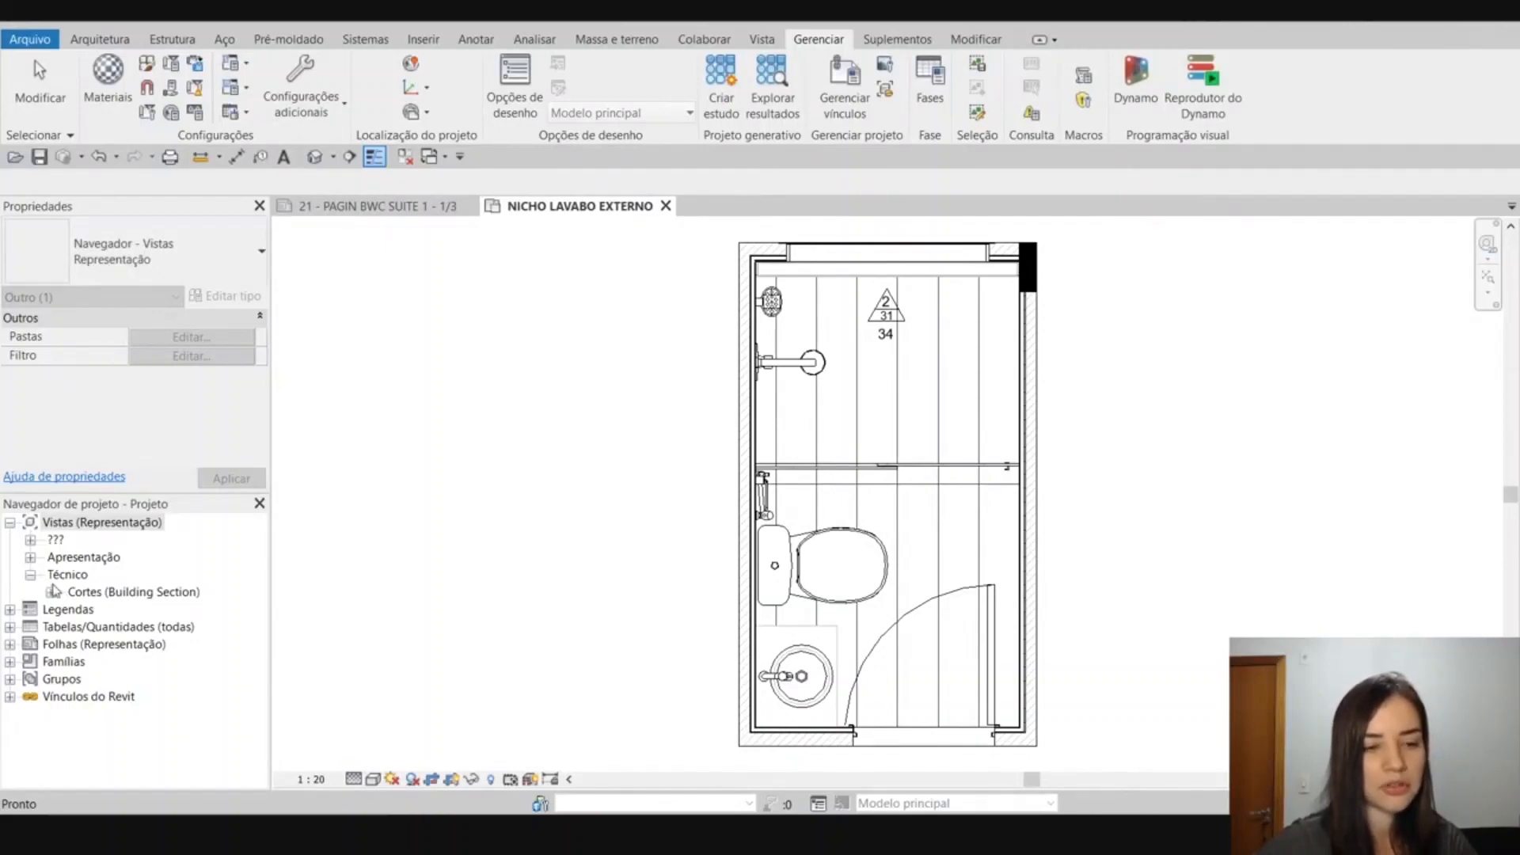
Collapse the Técnico group, expand Apresentação to review its subgroups by view type, and clear the browser selection.
{"action": "left_click", "coordinate": [30, 574]}
{"action": "left_click", "coordinate": [30, 557]}
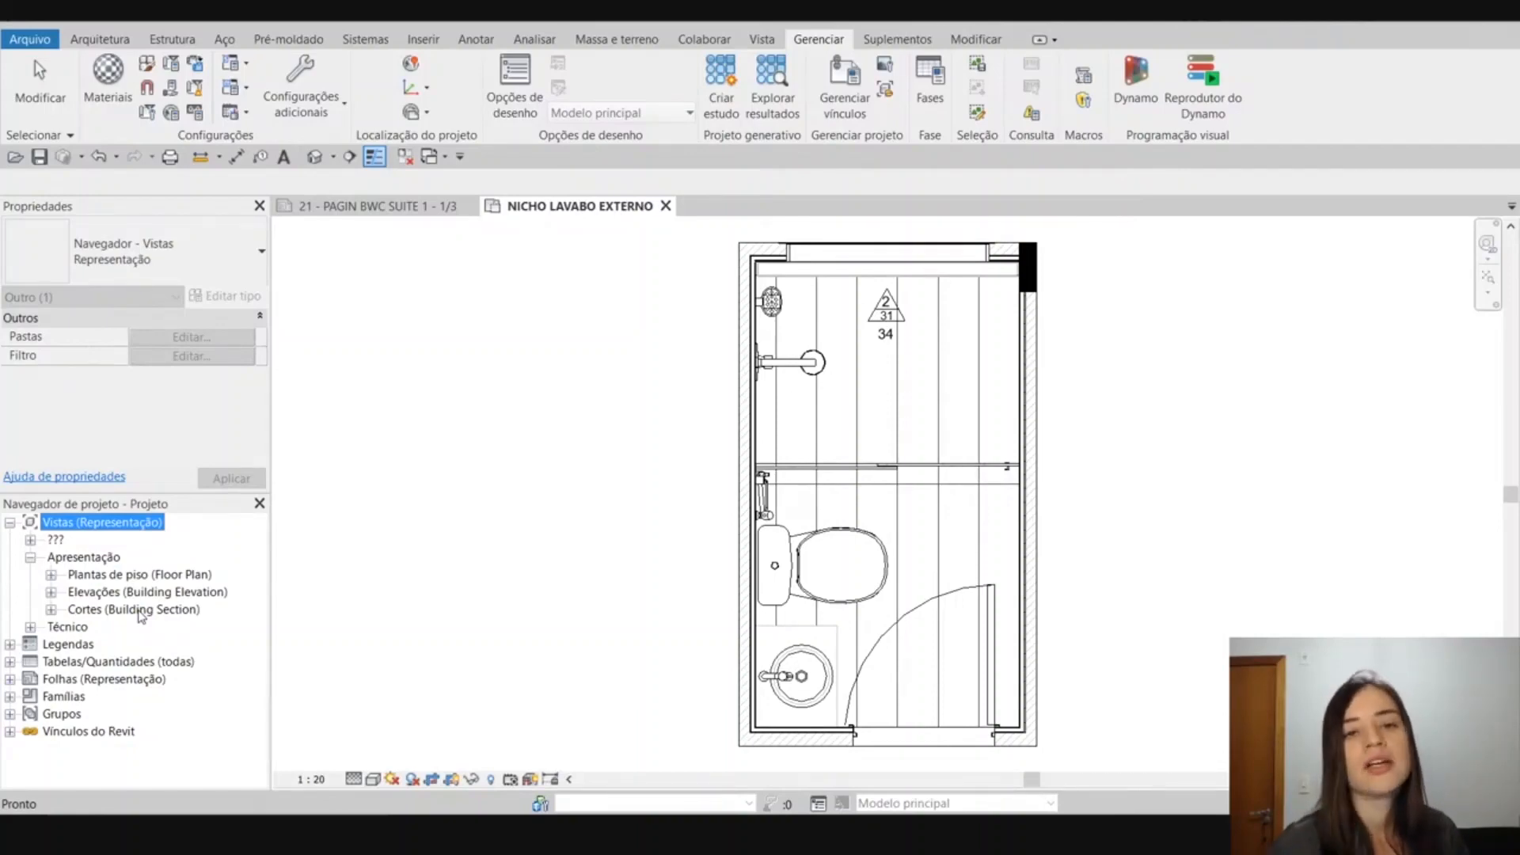
{"action": "left_click", "coordinate": [365, 377]}
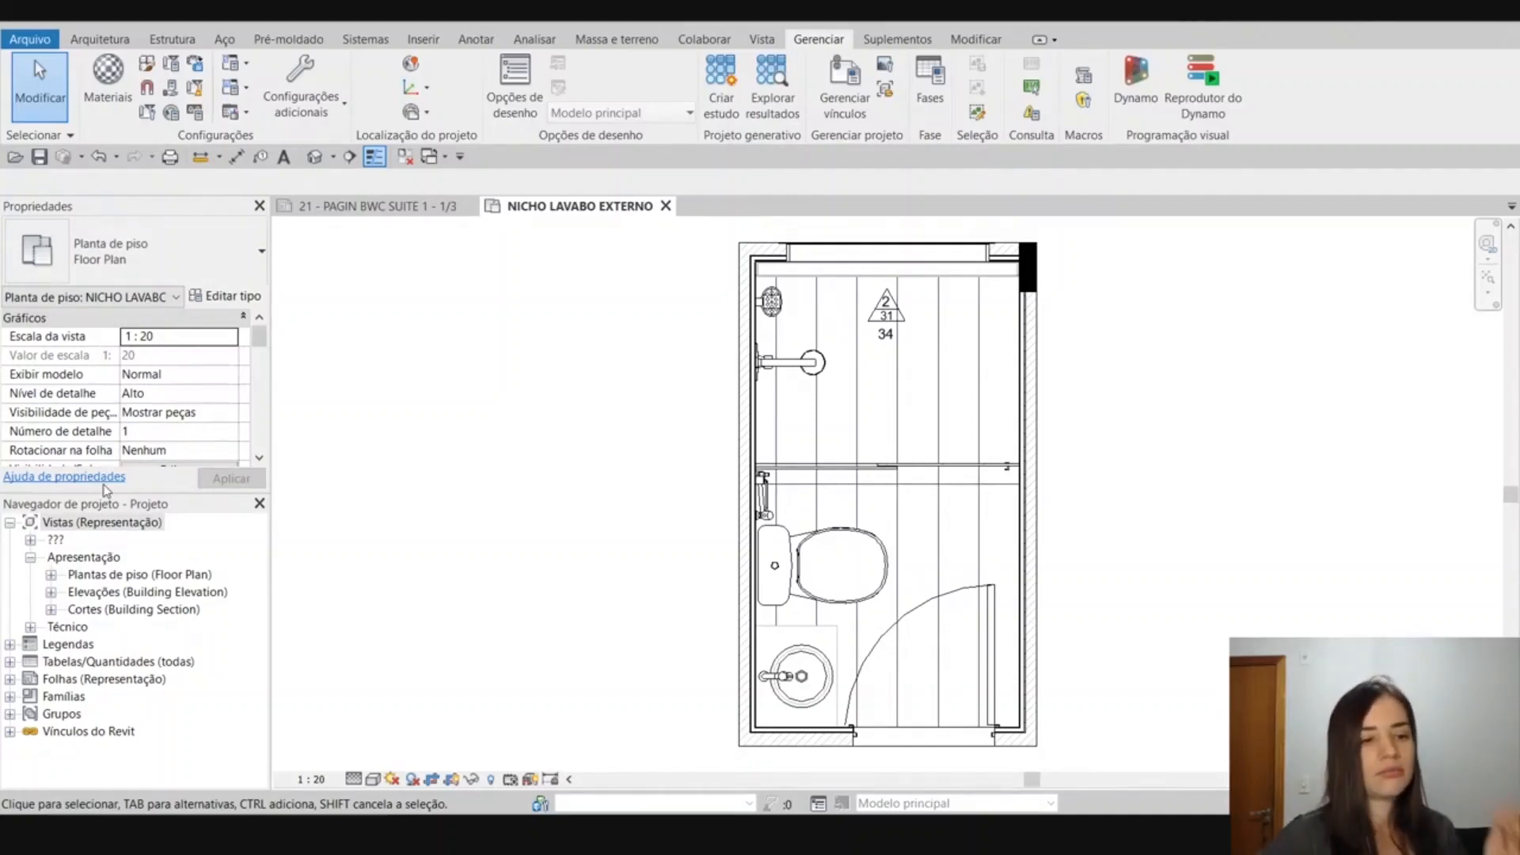
Collapse the Apresentação group under Vistas (Representação) in the project browser.
{"action": "middle_click_drag", "start_coordinate": [584, 606], "coordinate": [556, 614]}
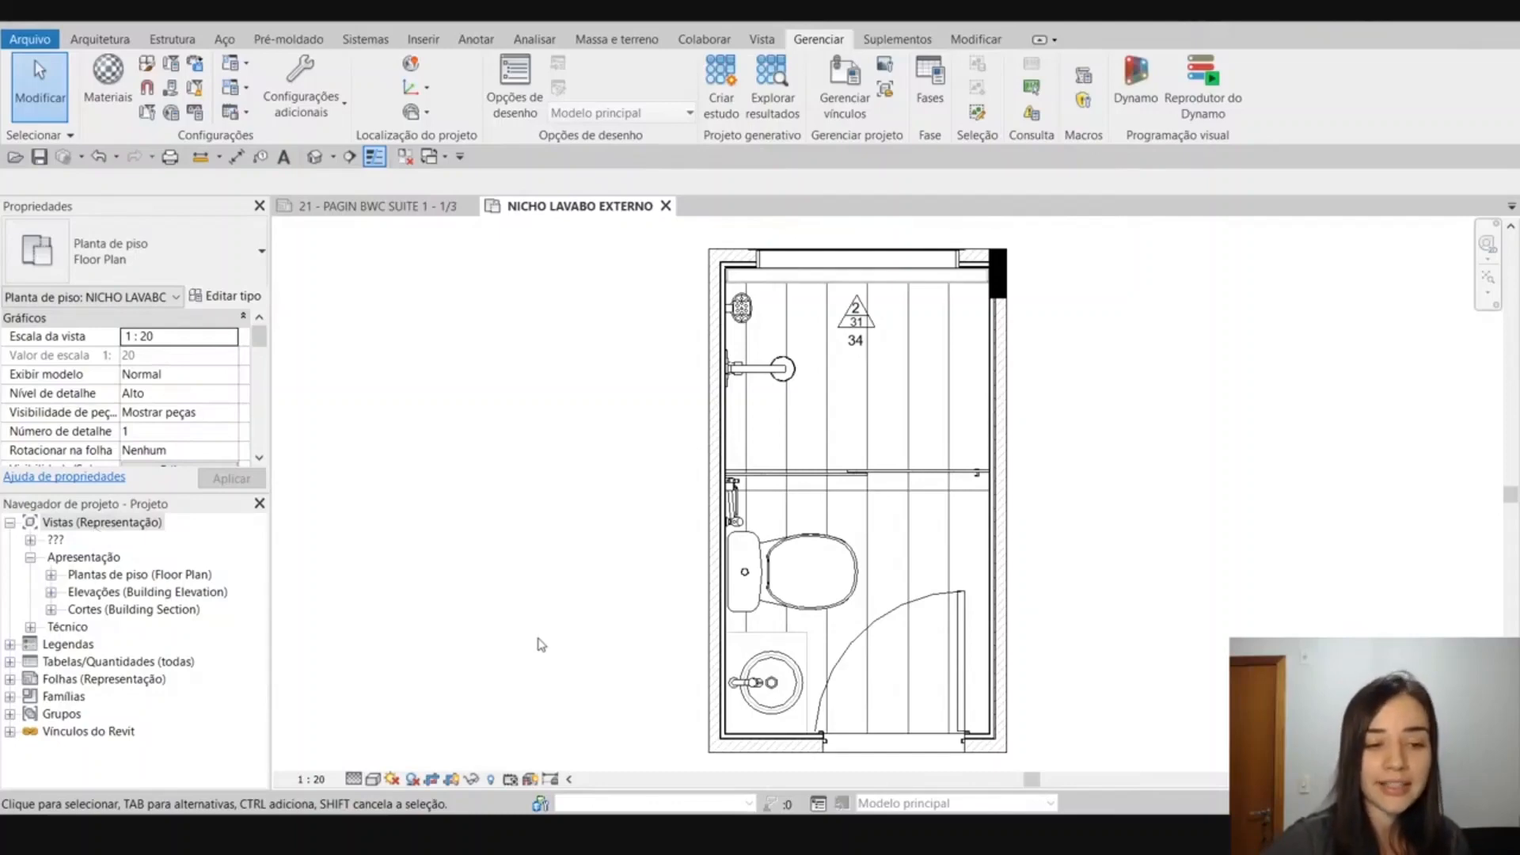
{"action": "left_click", "coordinate": [31, 558]}
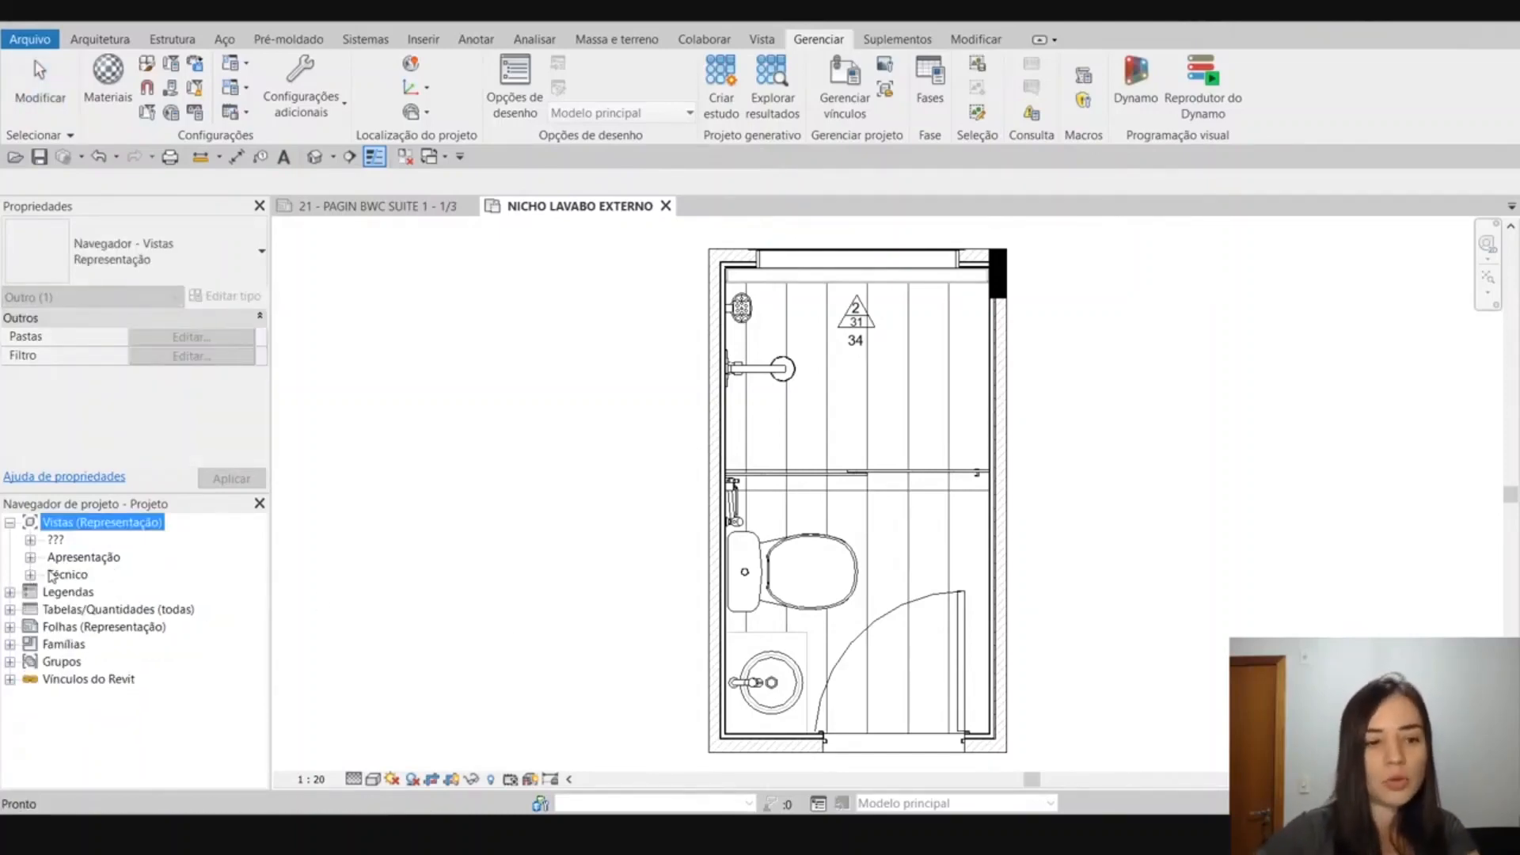
{"action": "left_click", "coordinate": [31, 558]}
{"action": "left_click", "coordinate": [31, 558]}
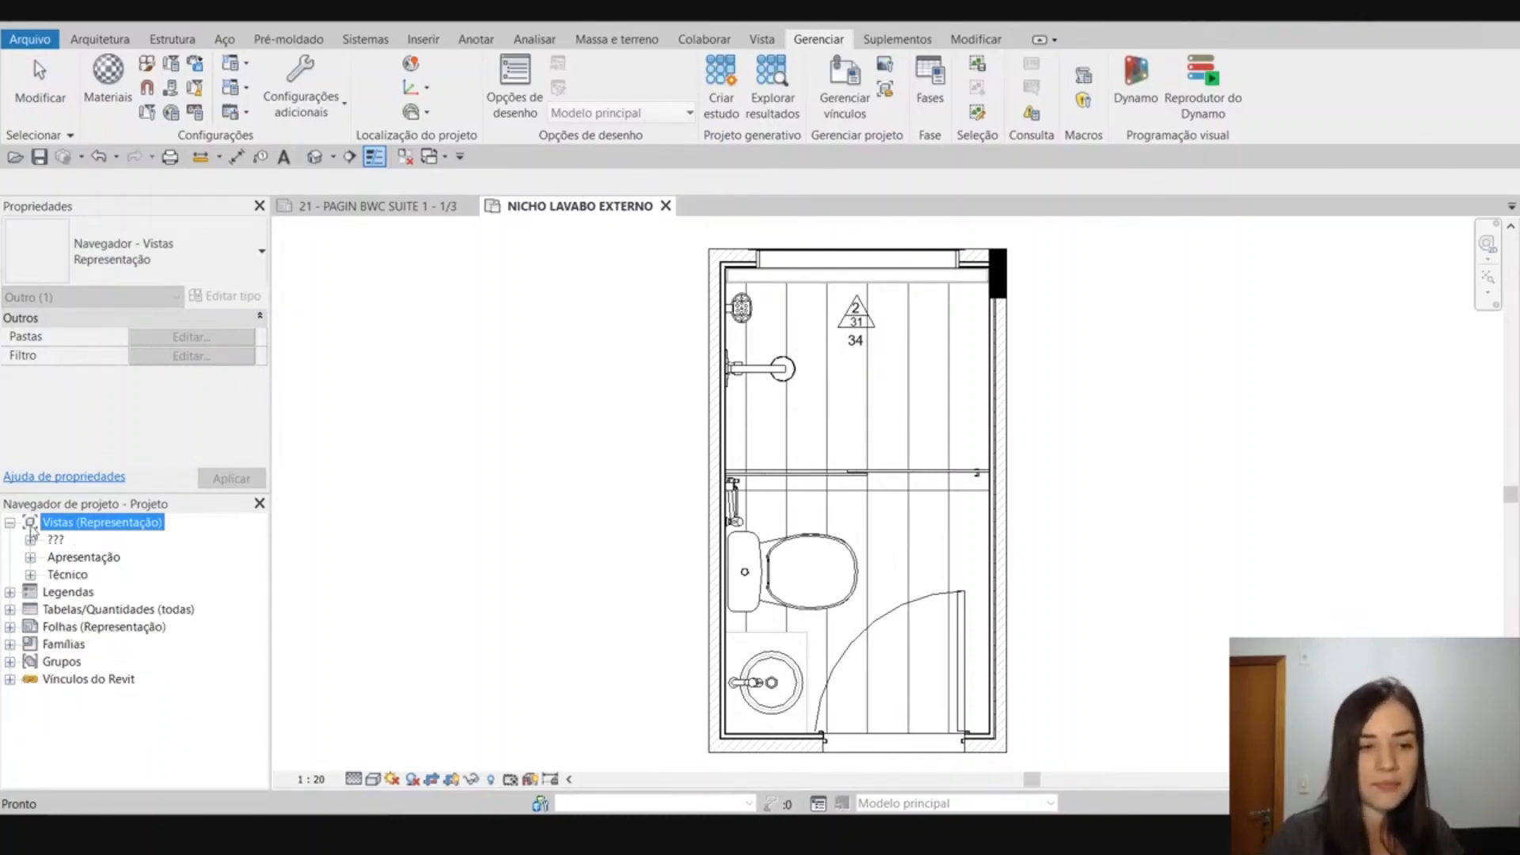
Search the project browser for "banheiro" and go to the first match.
{"action": "right_click", "coordinate": [54, 526]}
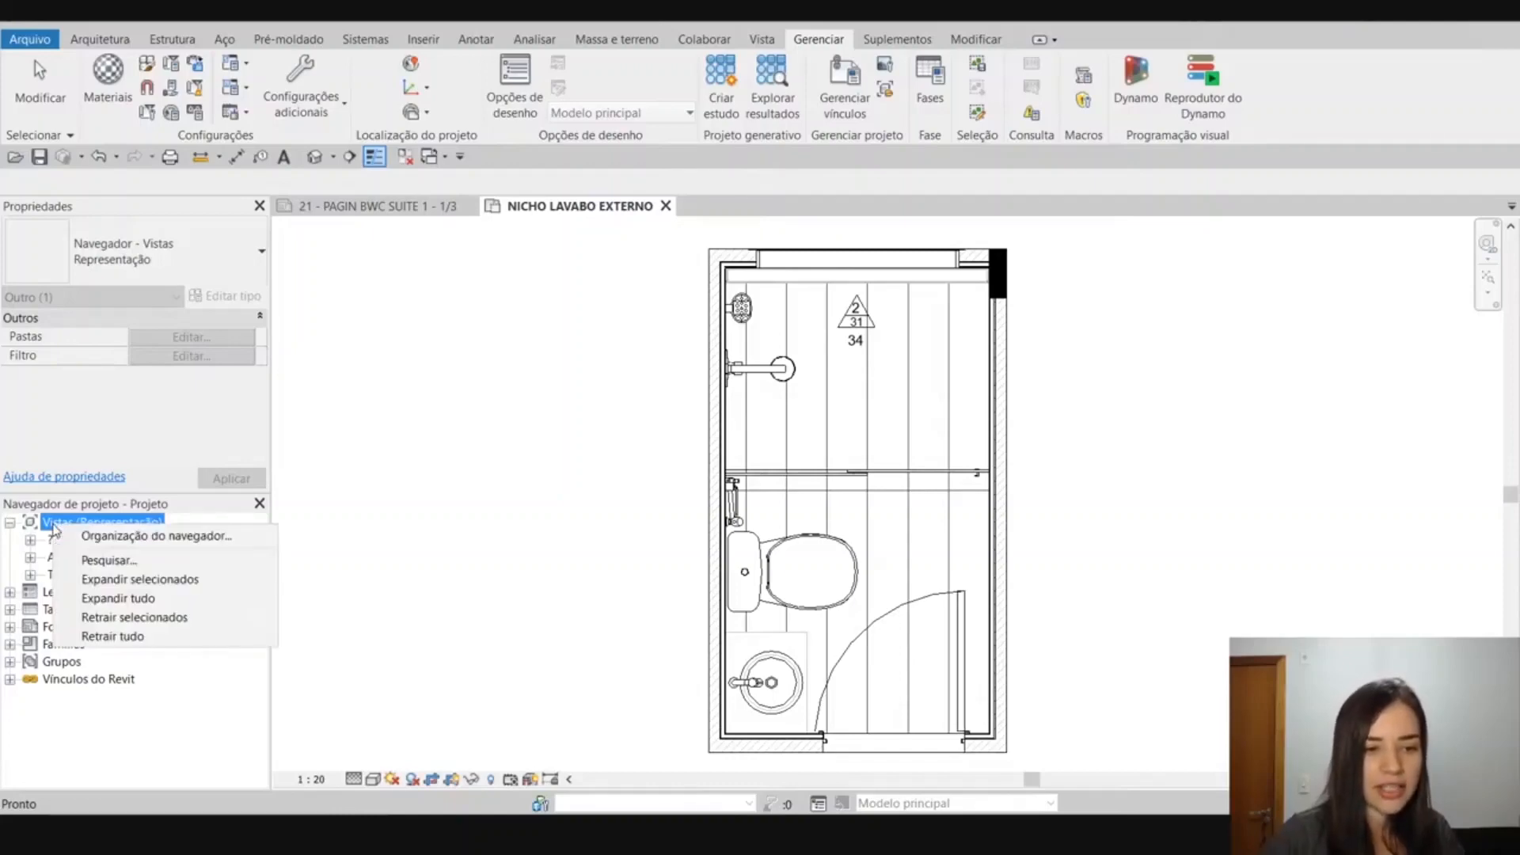
{"action": "left_click", "coordinate": [126, 560]}
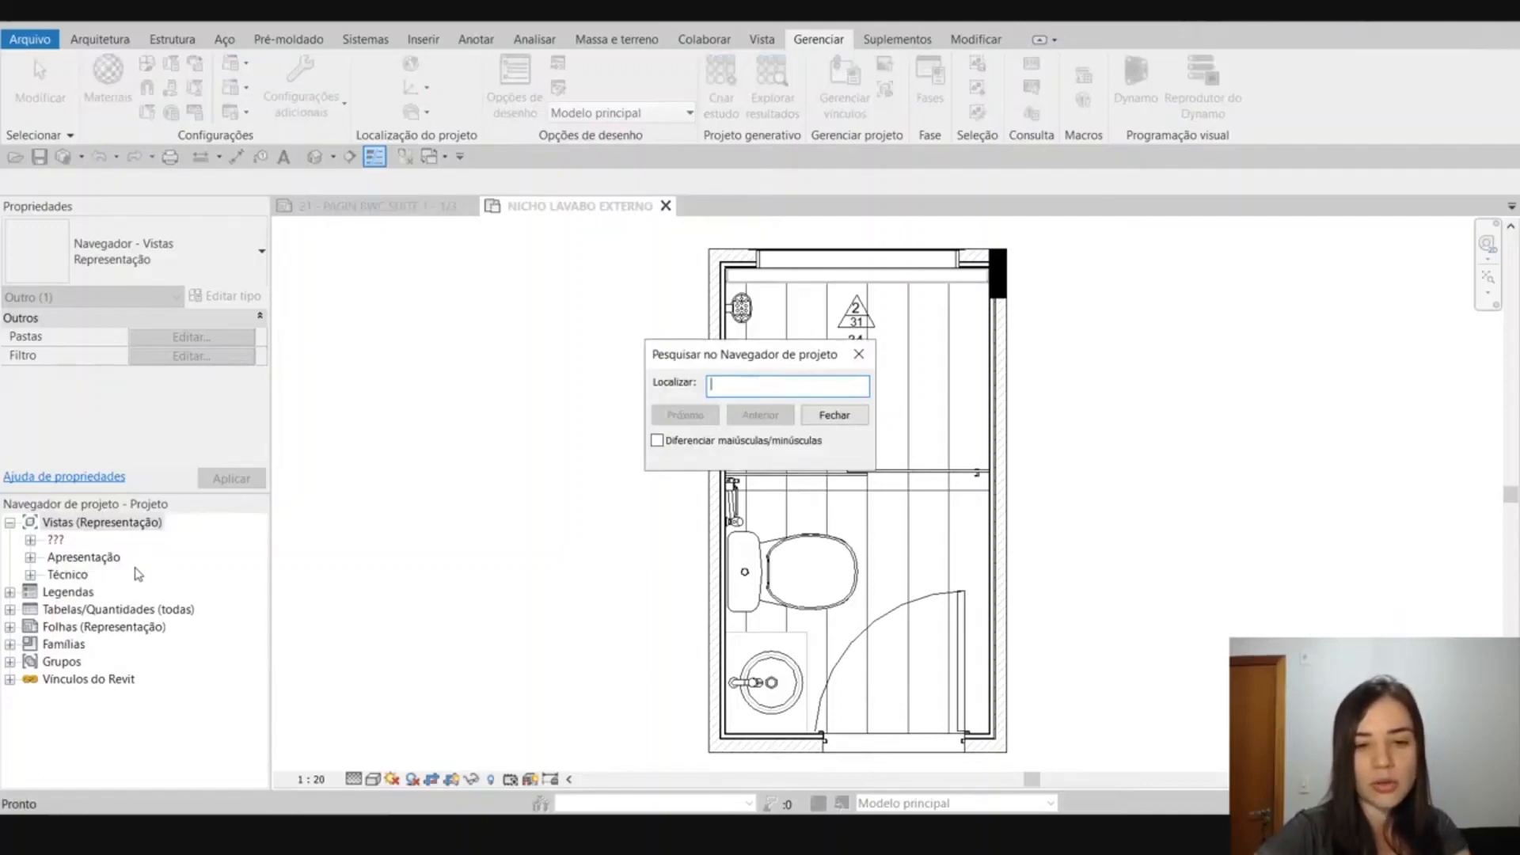
{"action": "type", "text": "banheiro"}
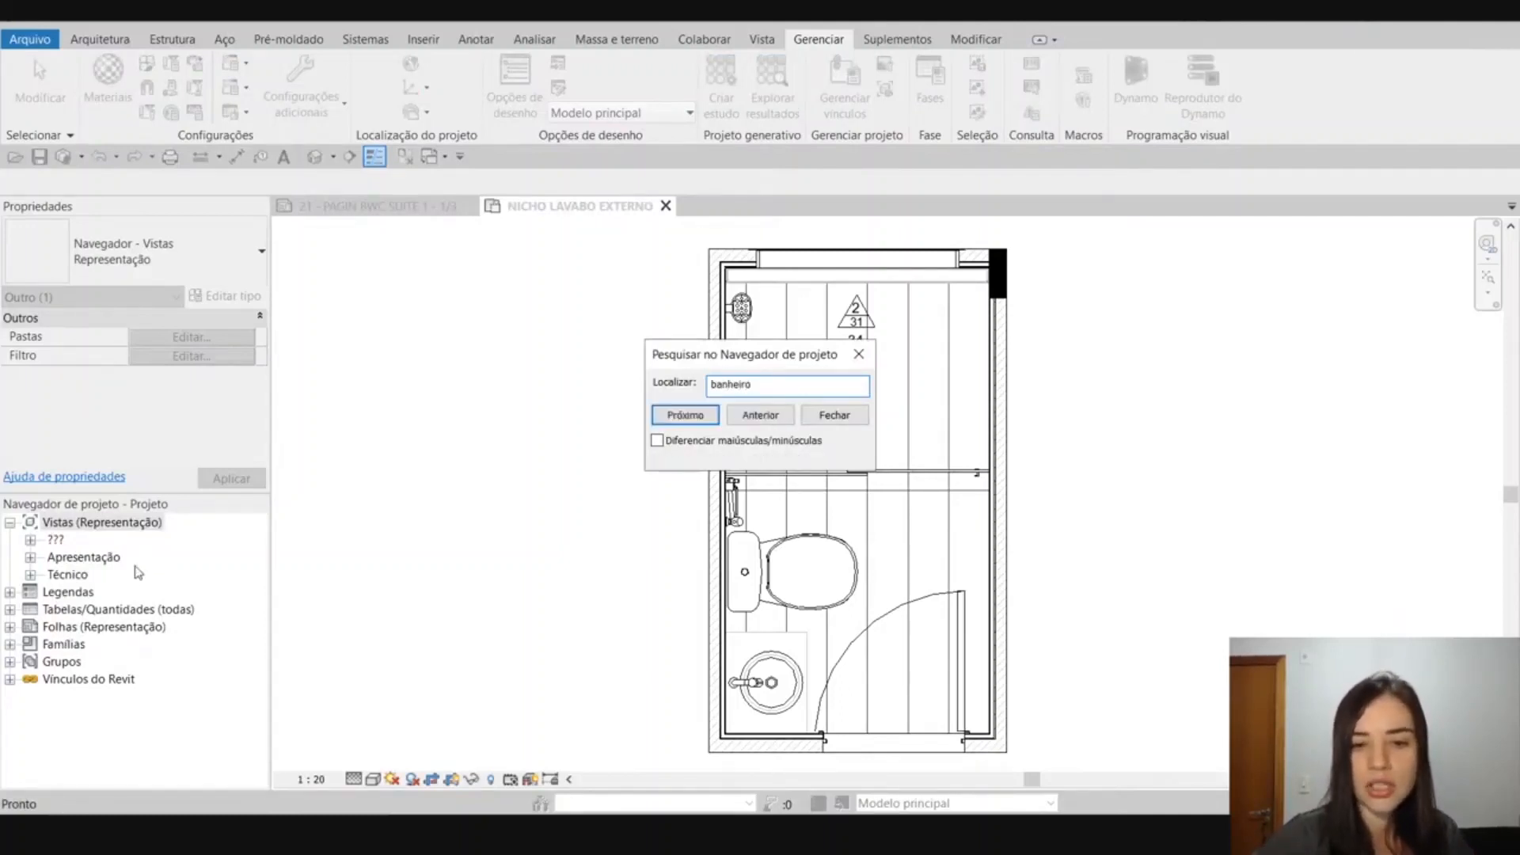
{"action": "left_click", "coordinate": [686, 417]}
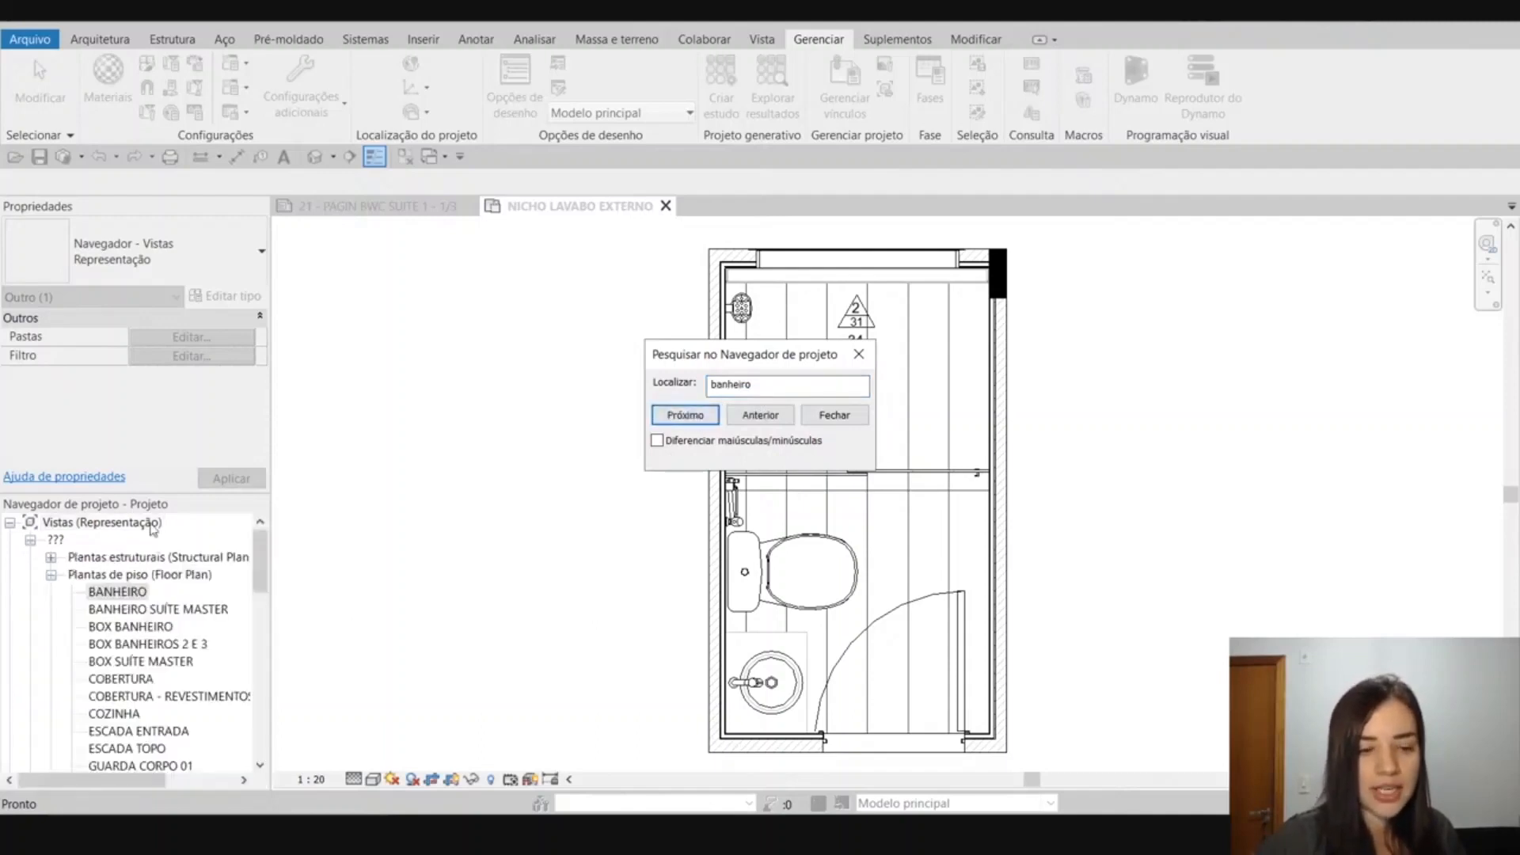
Step through the further "banheiro" matches among the views and sheets, and close the project browser search.
{"action": "left_click", "coordinate": [685, 415]}
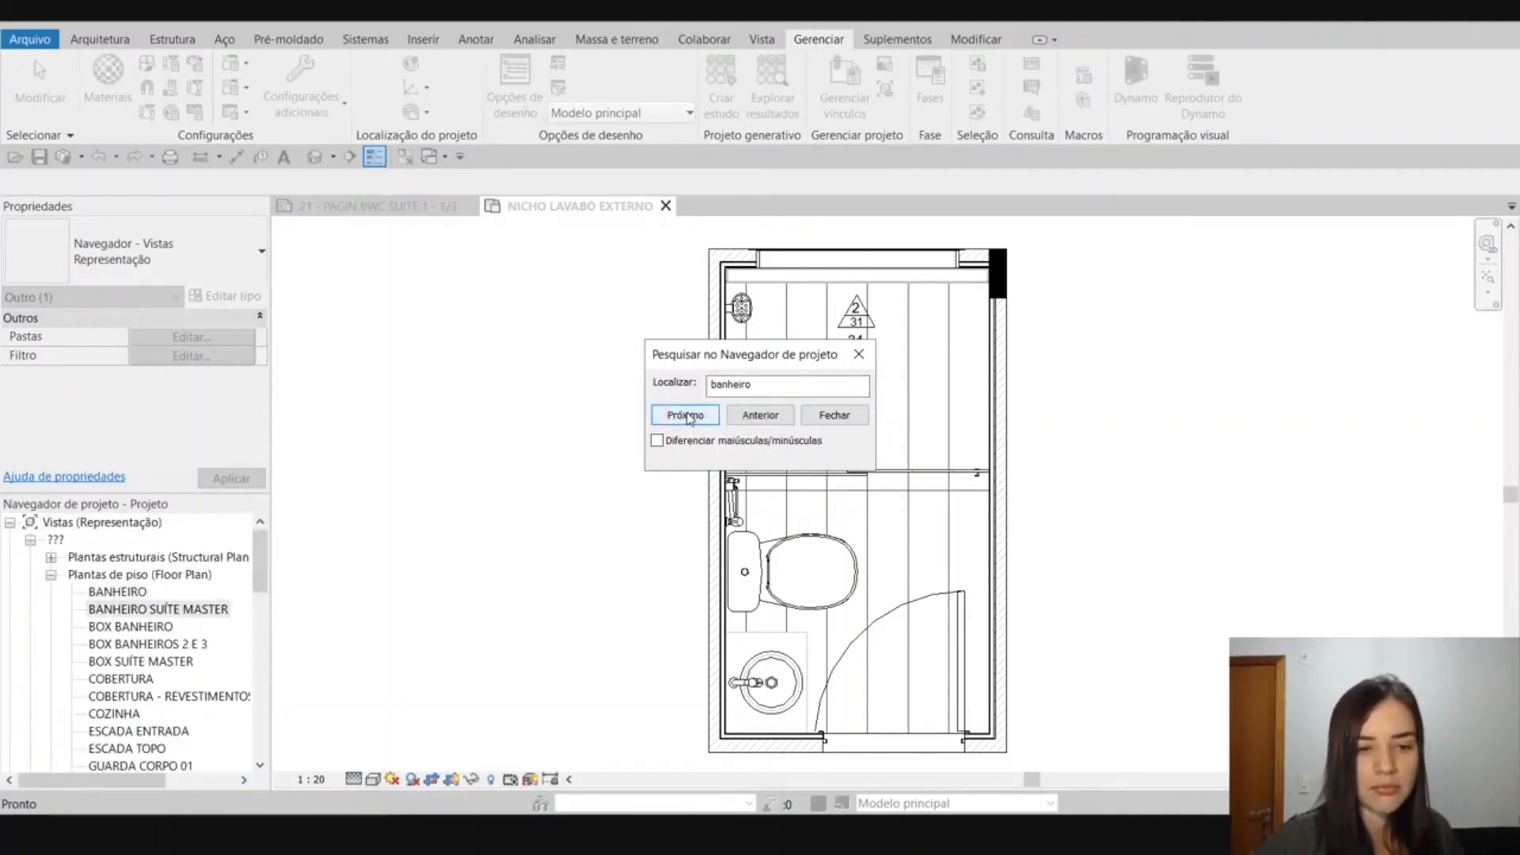
{"action": "left_click", "coordinate": [688, 415]}
{"action": "left_click", "coordinate": [688, 415]}
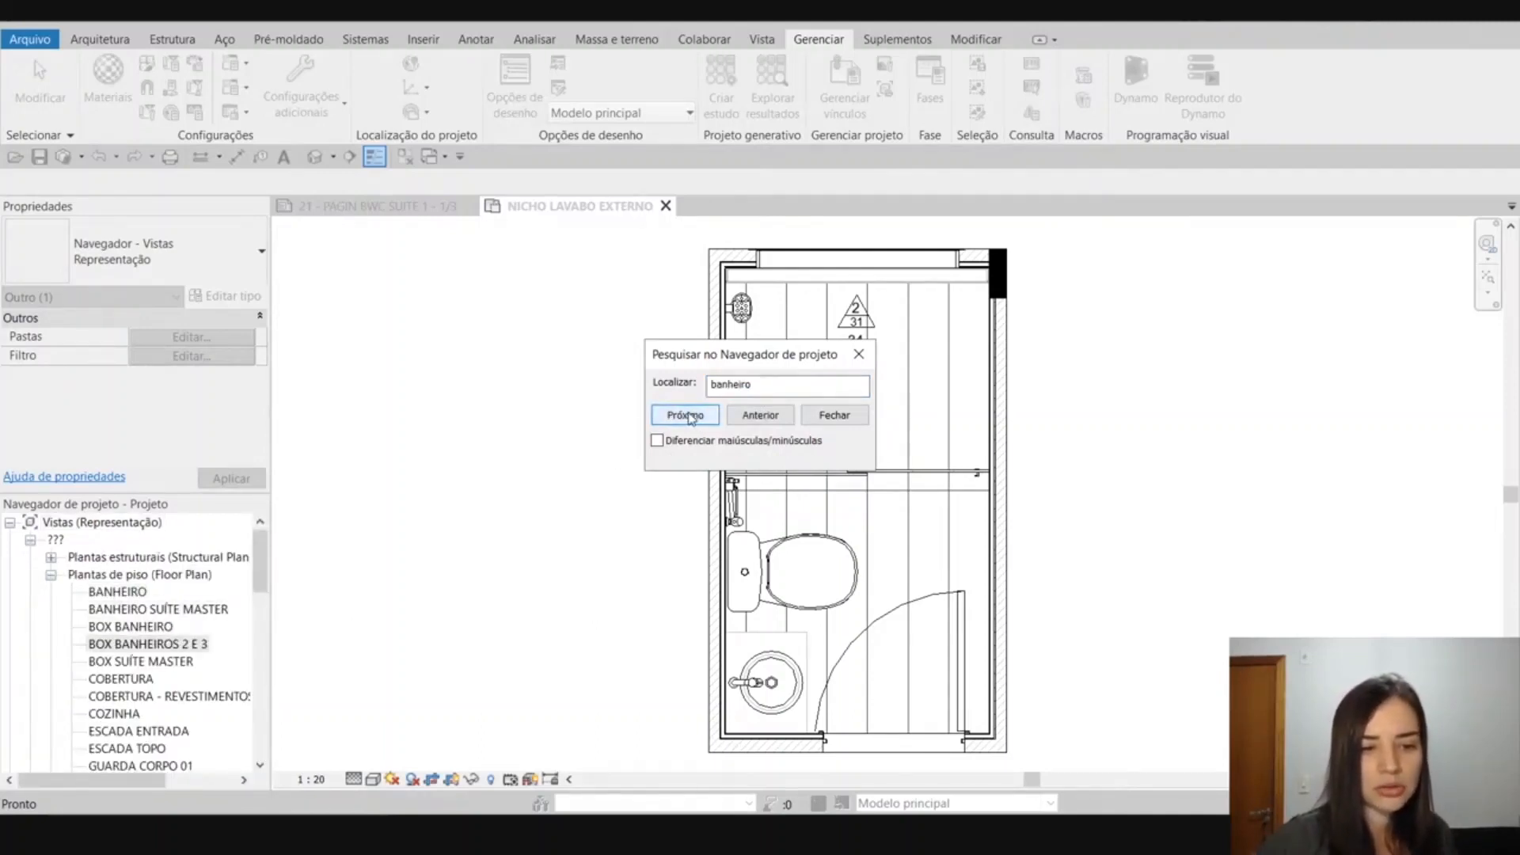
{"action": "left_click", "coordinate": [688, 416]}
{"action": "left_click", "coordinate": [688, 415]}
{"action": "left_click", "coordinate": [688, 415]}
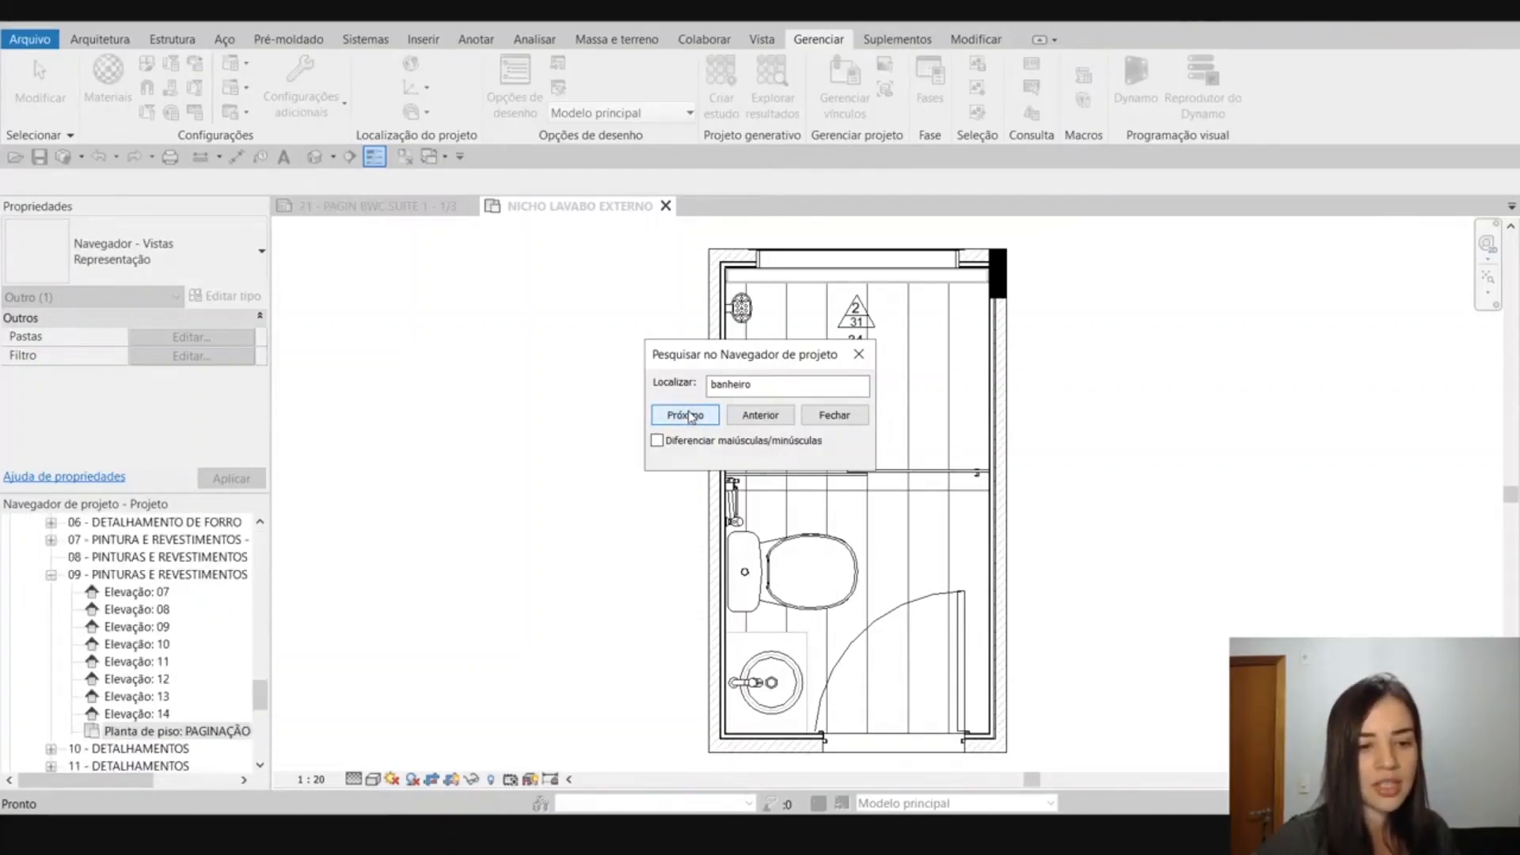
{"action": "left_click", "coordinate": [689, 415]}
{"action": "left_click", "coordinate": [689, 415]}
{"action": "left_click", "coordinate": [834, 415]}
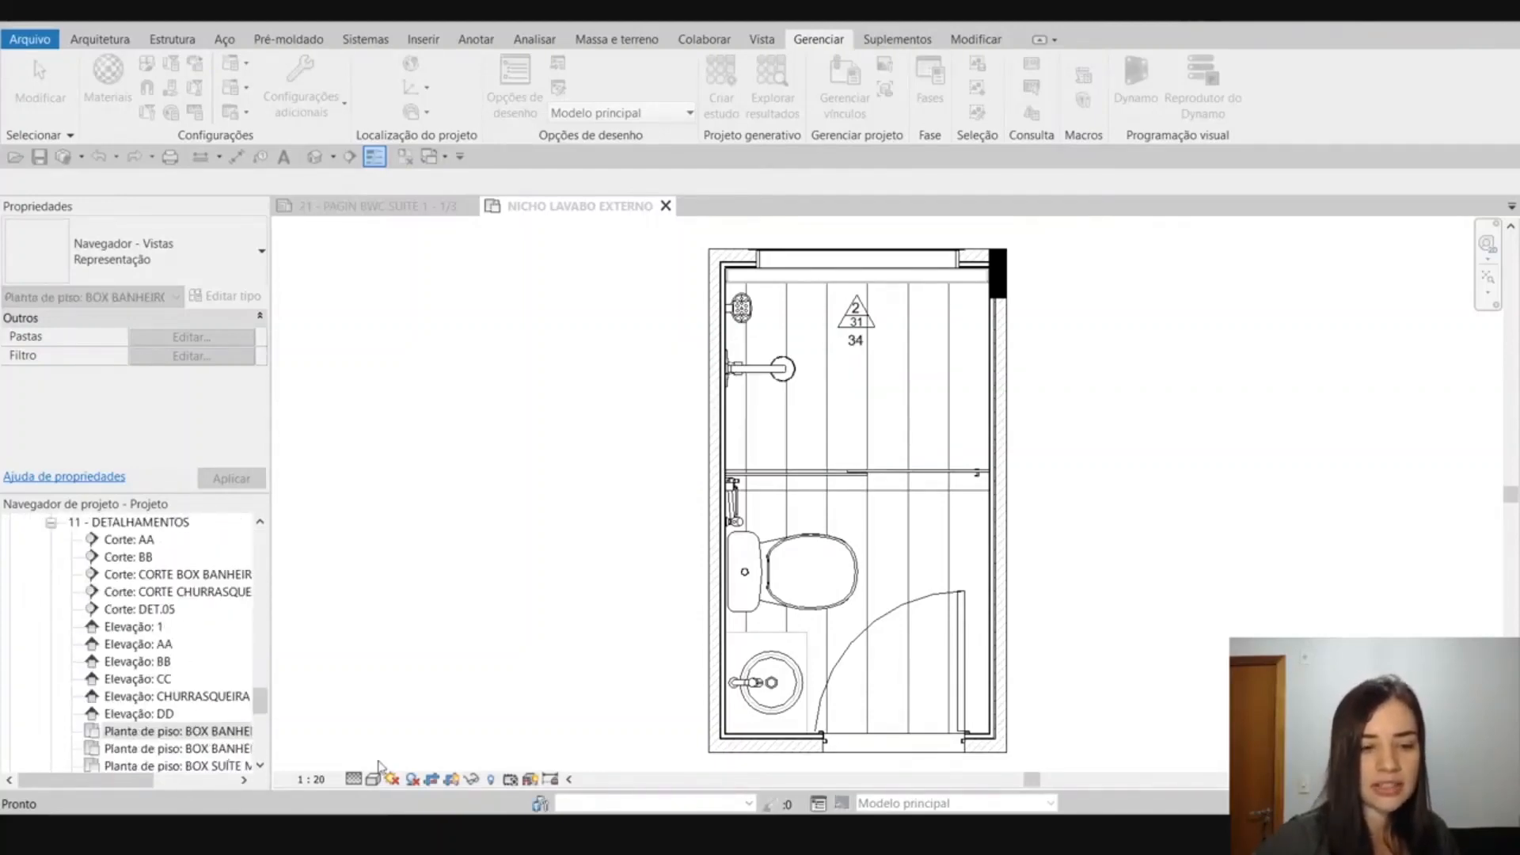
Return to the beginning of the Vistas (Representação) tree and clear the browser selection.
{"action": "left_click_drag", "start_coordinate": [260, 701], "coordinate": [309, 575]}
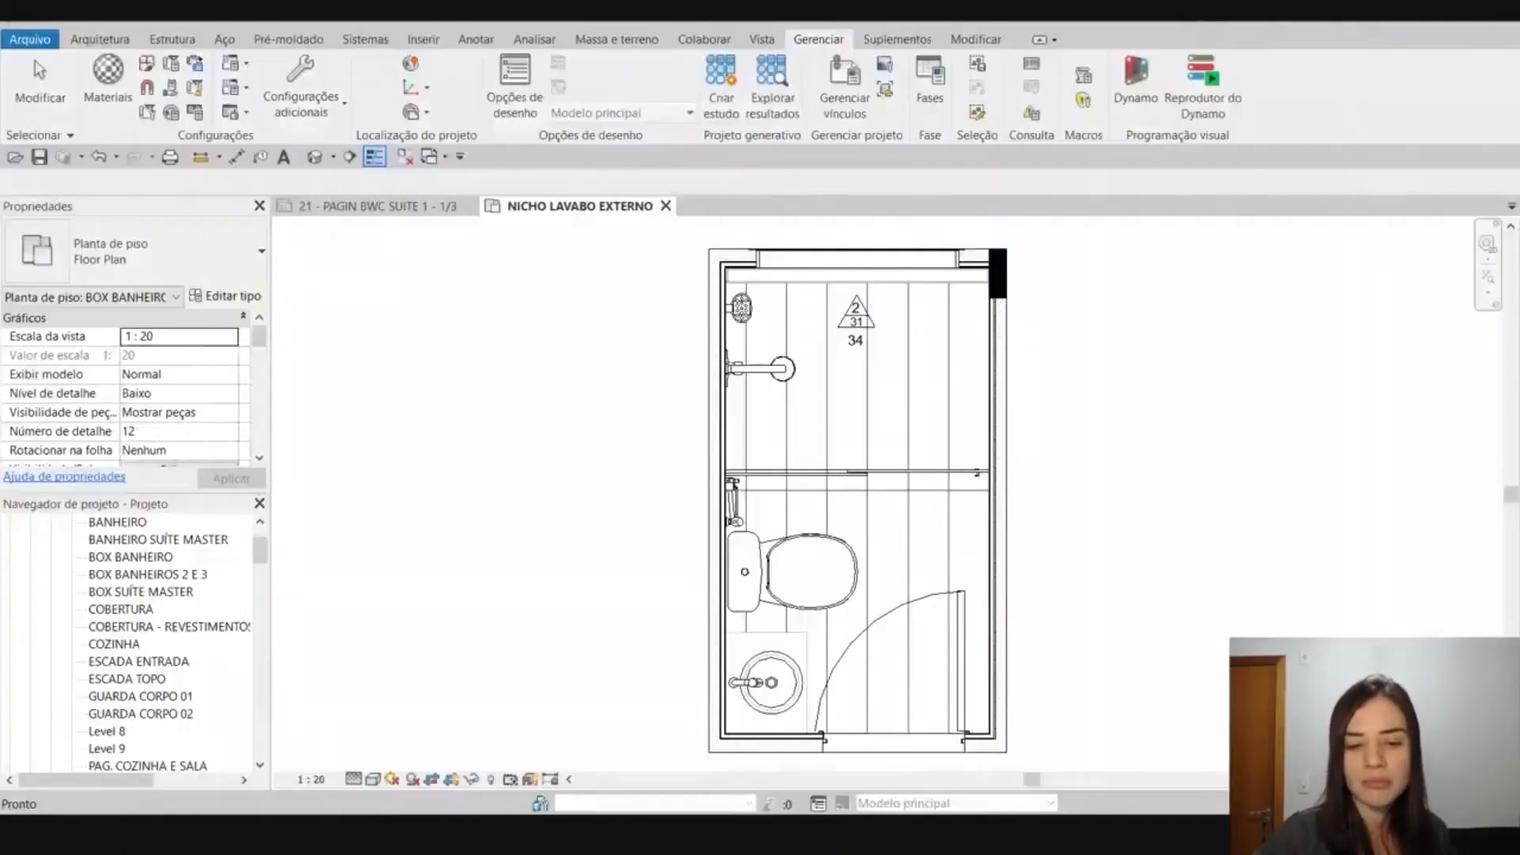
{"action": "left_click", "coordinate": [573, 537]}
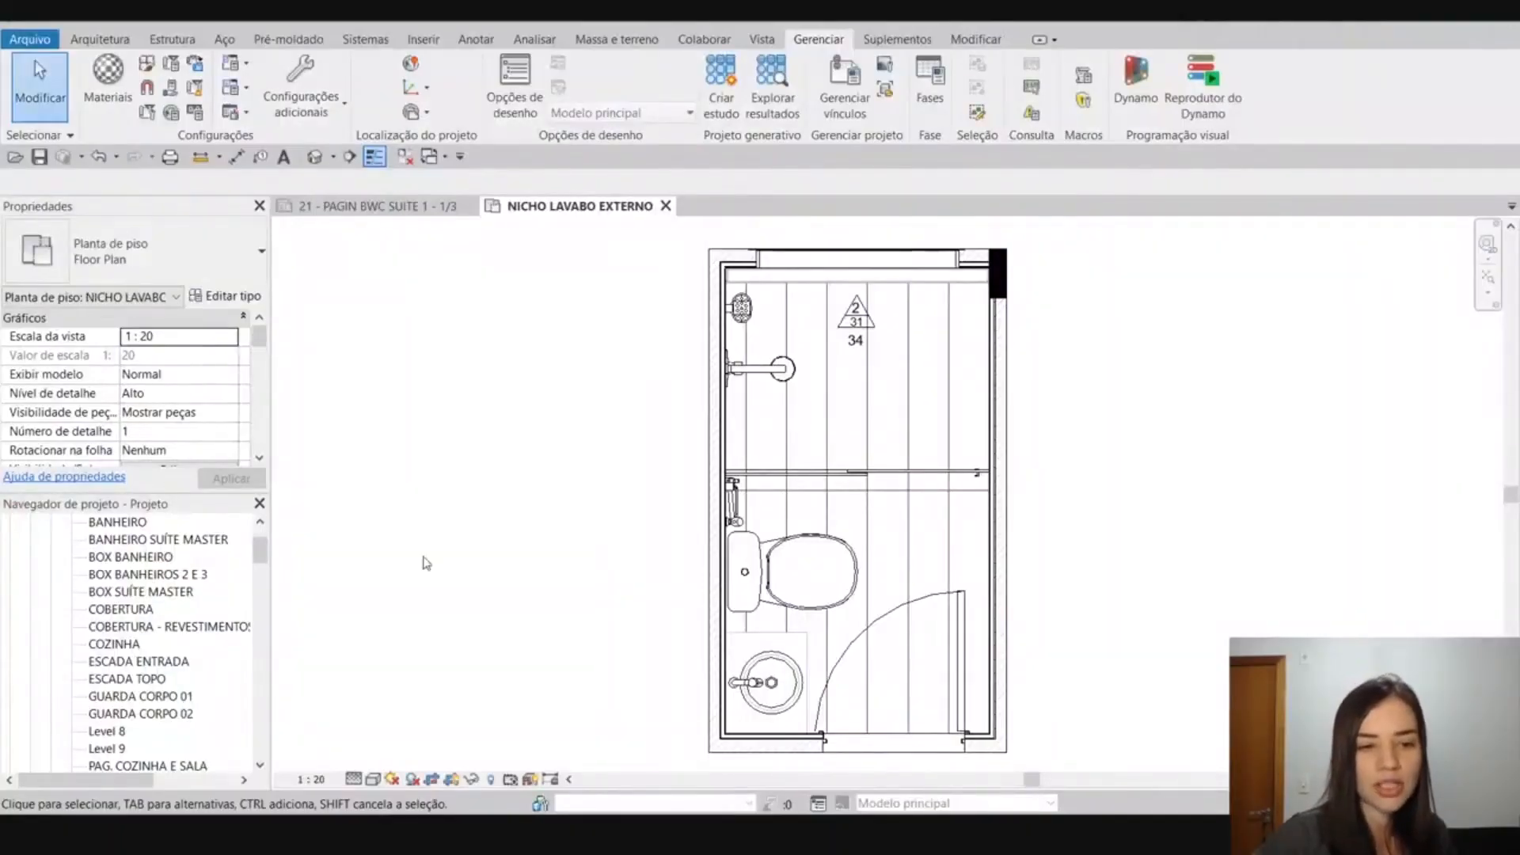
{"action": "left_click_drag", "start_coordinate": [264, 551], "coordinate": [275, 538]}
{"action": "left_click", "coordinate": [444, 526]}
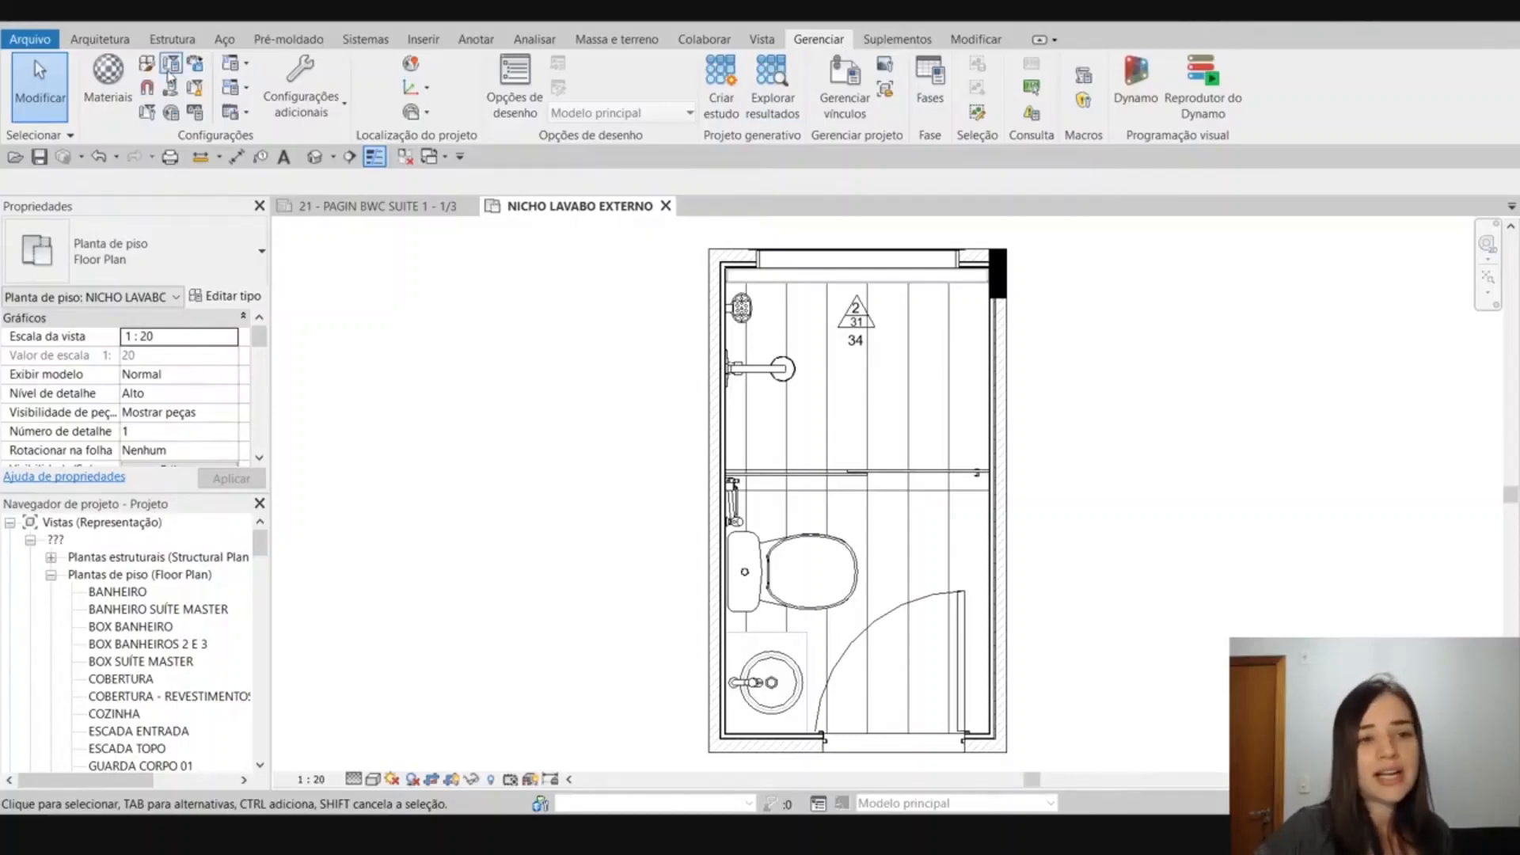
Briefly open and close the browser organization settings for views, and switch to the YouTube live chat window to read the messages.
{"action": "right_click", "coordinate": [130, 523]}
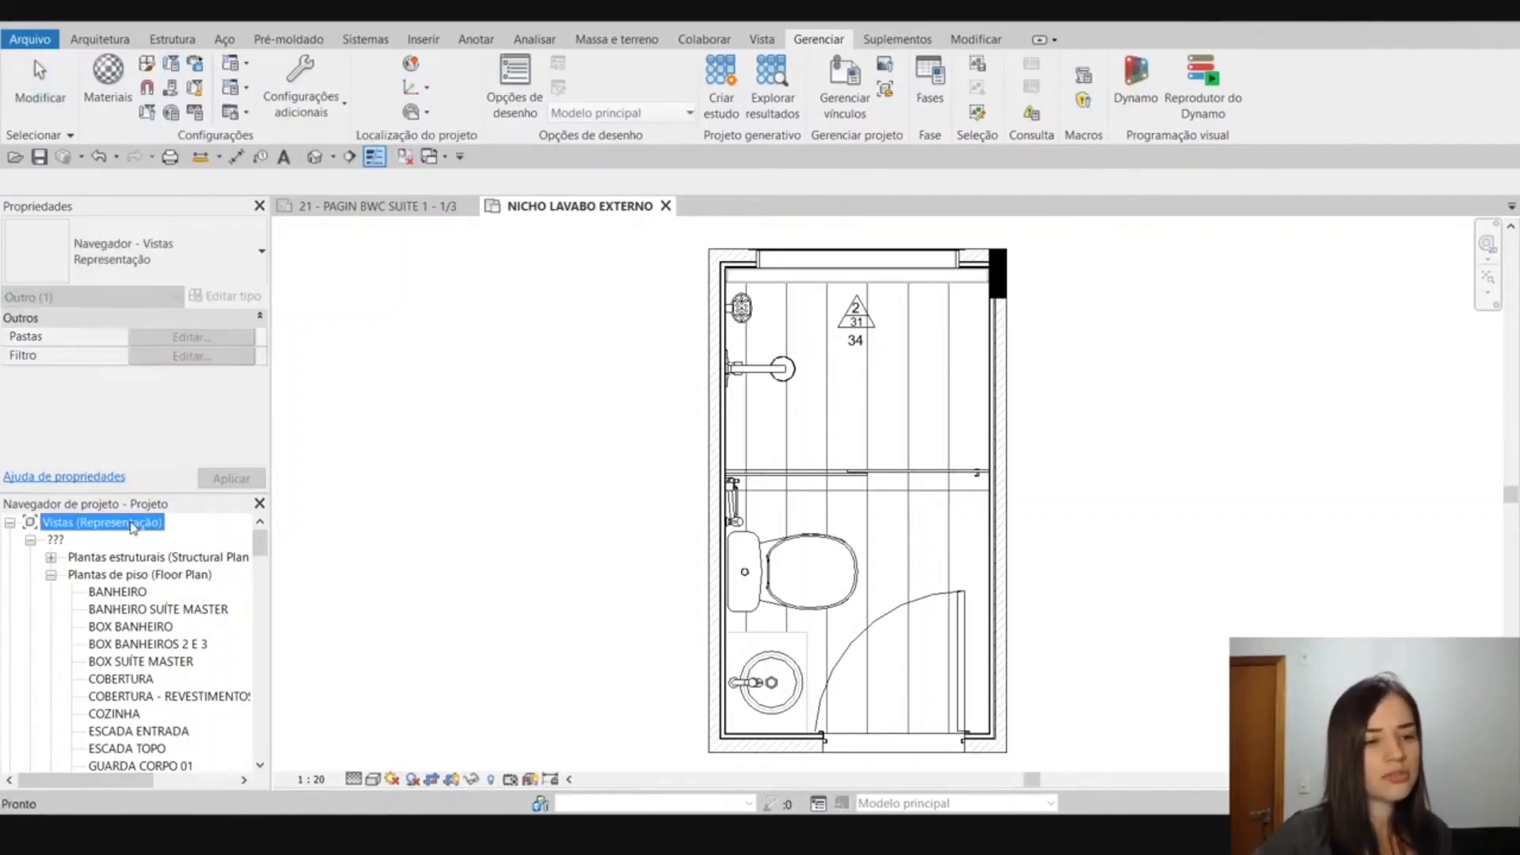
{"action": "left_click", "coordinate": [148, 534]}
{"action": "left_click", "coordinate": [930, 289]}
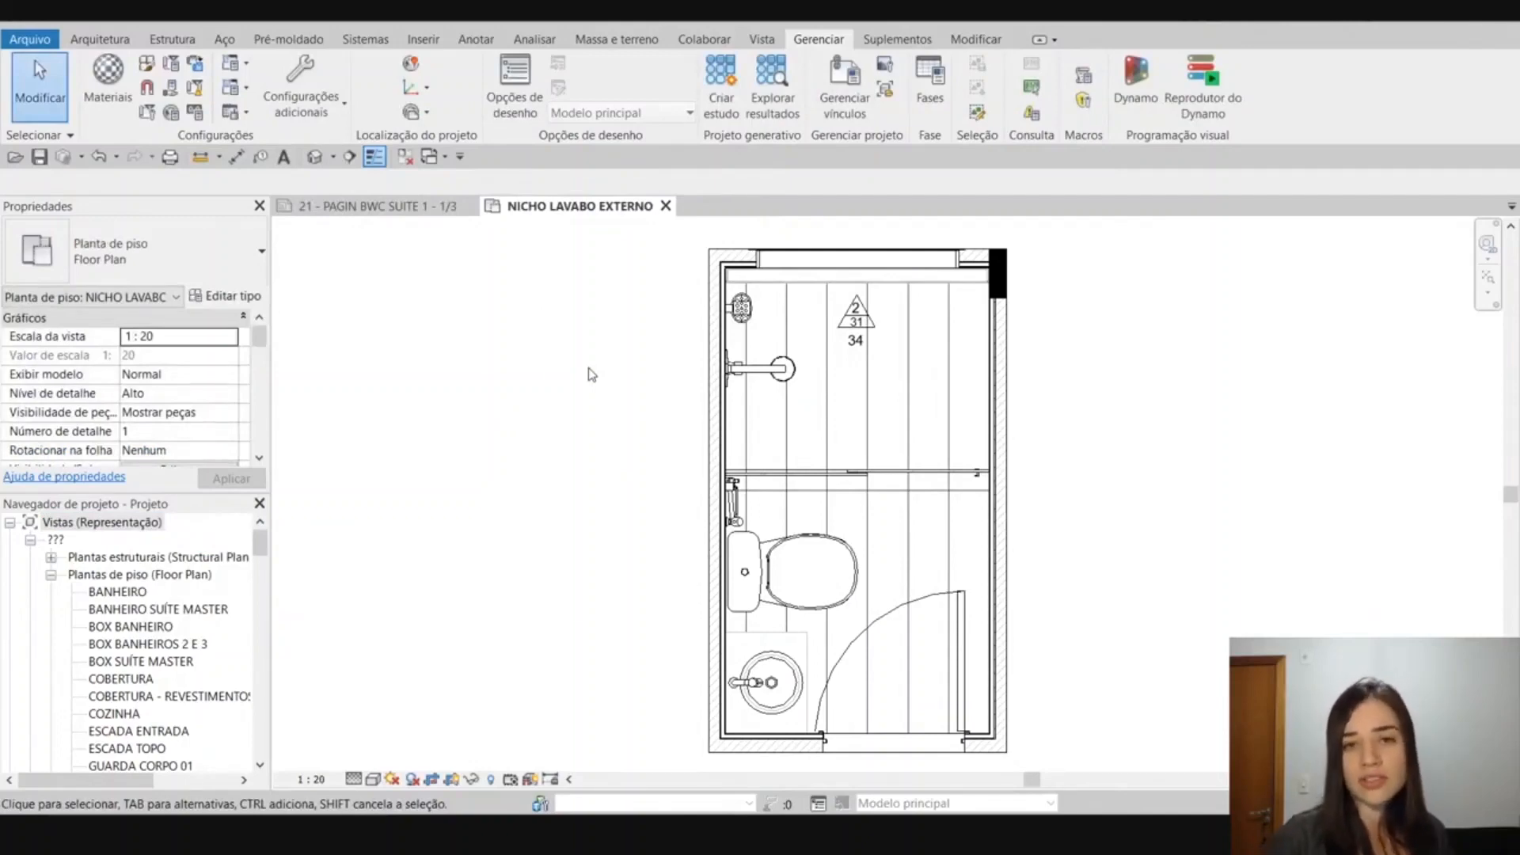
{"action": "key", "text": "alt+Tab"}
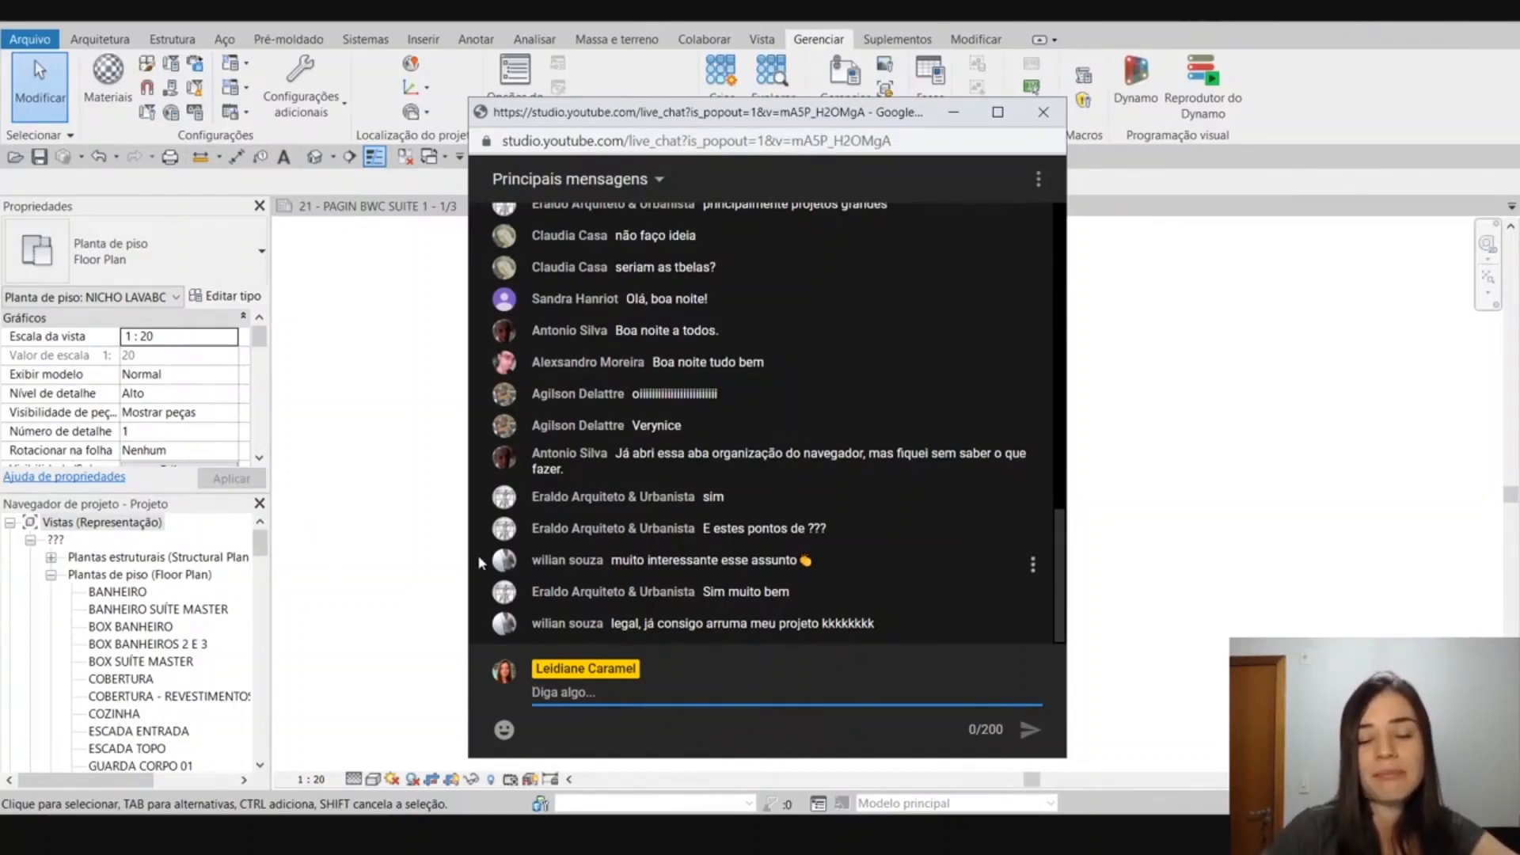
Return to Revit, review the organization schemes available for views, cancel without changes, and clear the browser selection.
{"action": "left_click", "coordinate": [98, 523]}
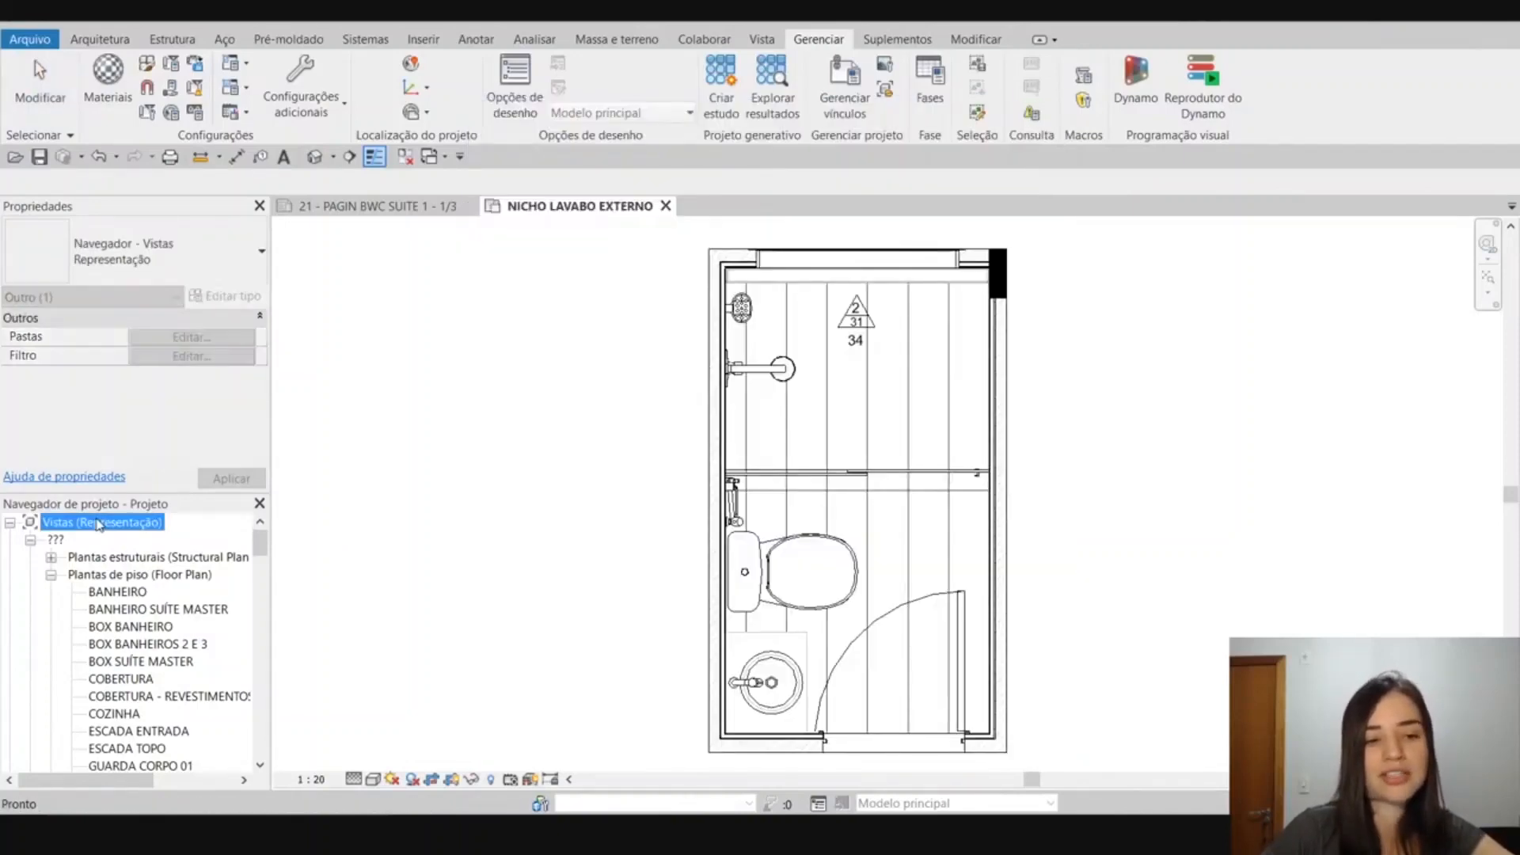
{"action": "right_click", "coordinate": [99, 523]}
{"action": "left_click", "coordinate": [198, 531]}
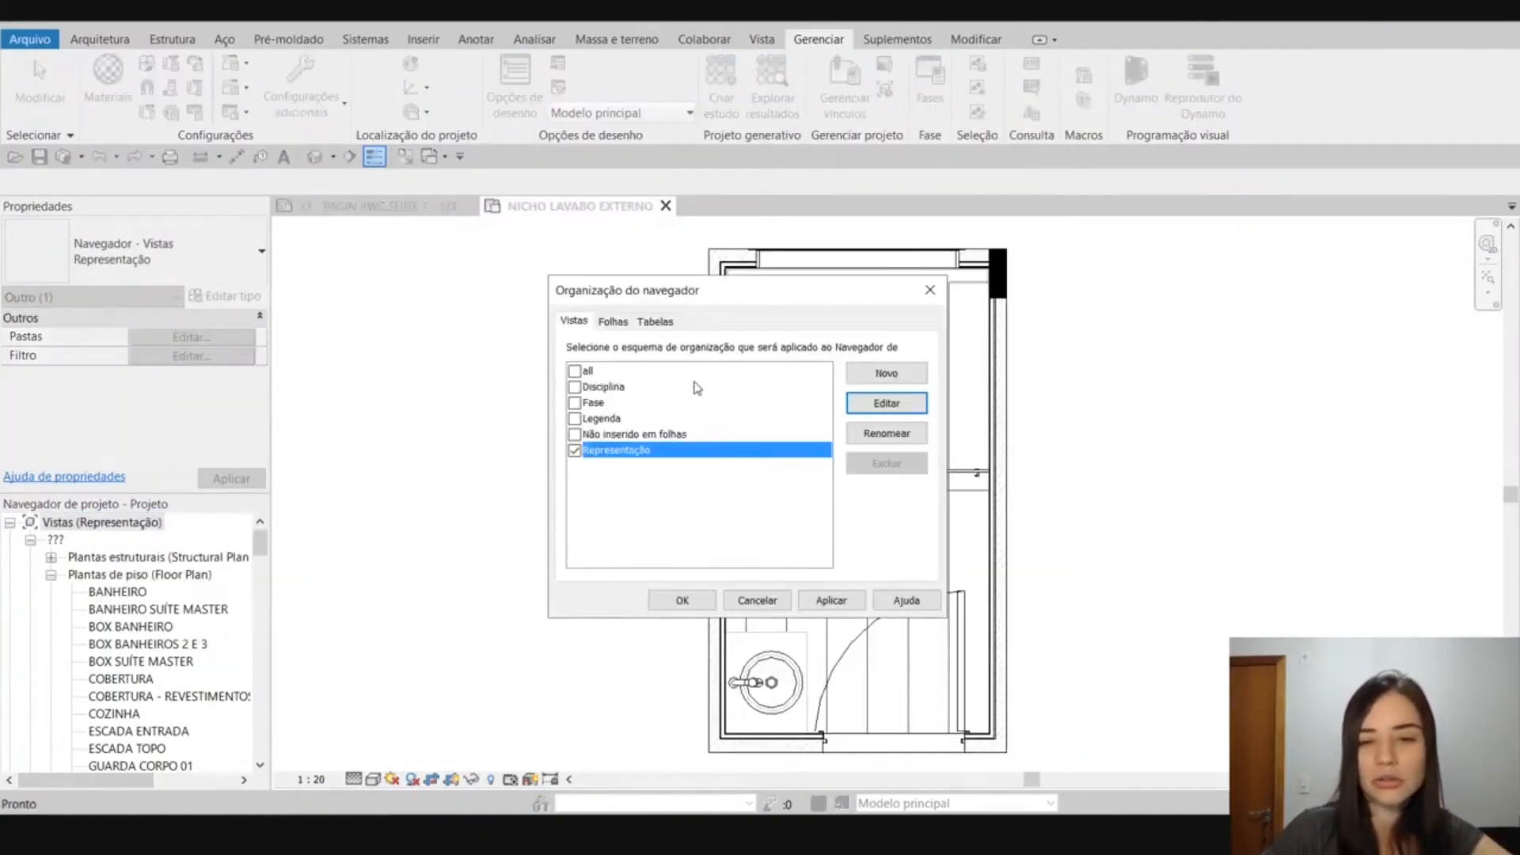
{"action": "left_click", "coordinate": [760, 602]}
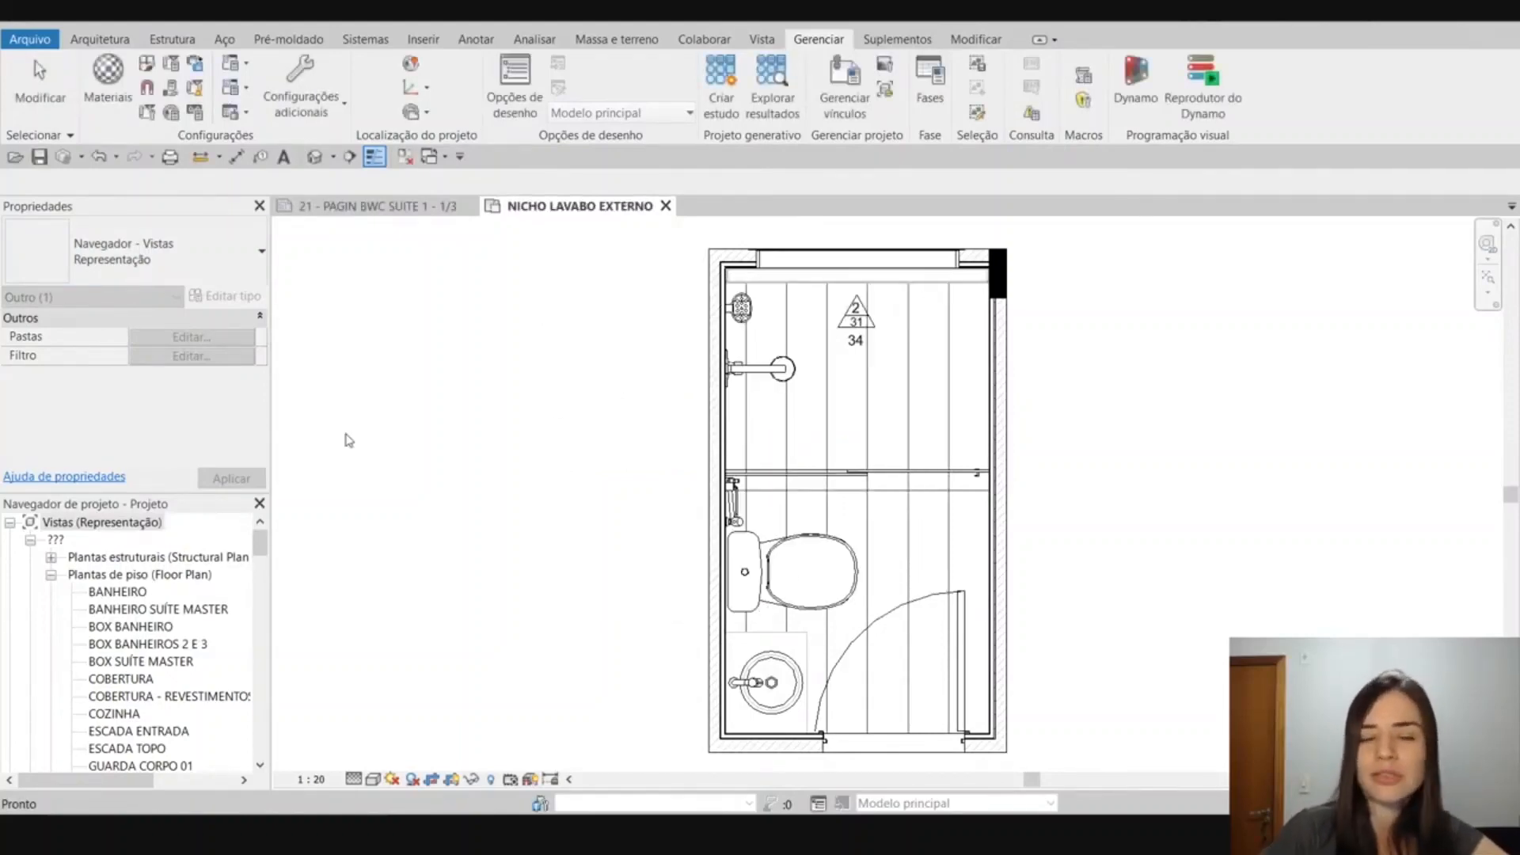
{"action": "left_click", "coordinate": [544, 428]}
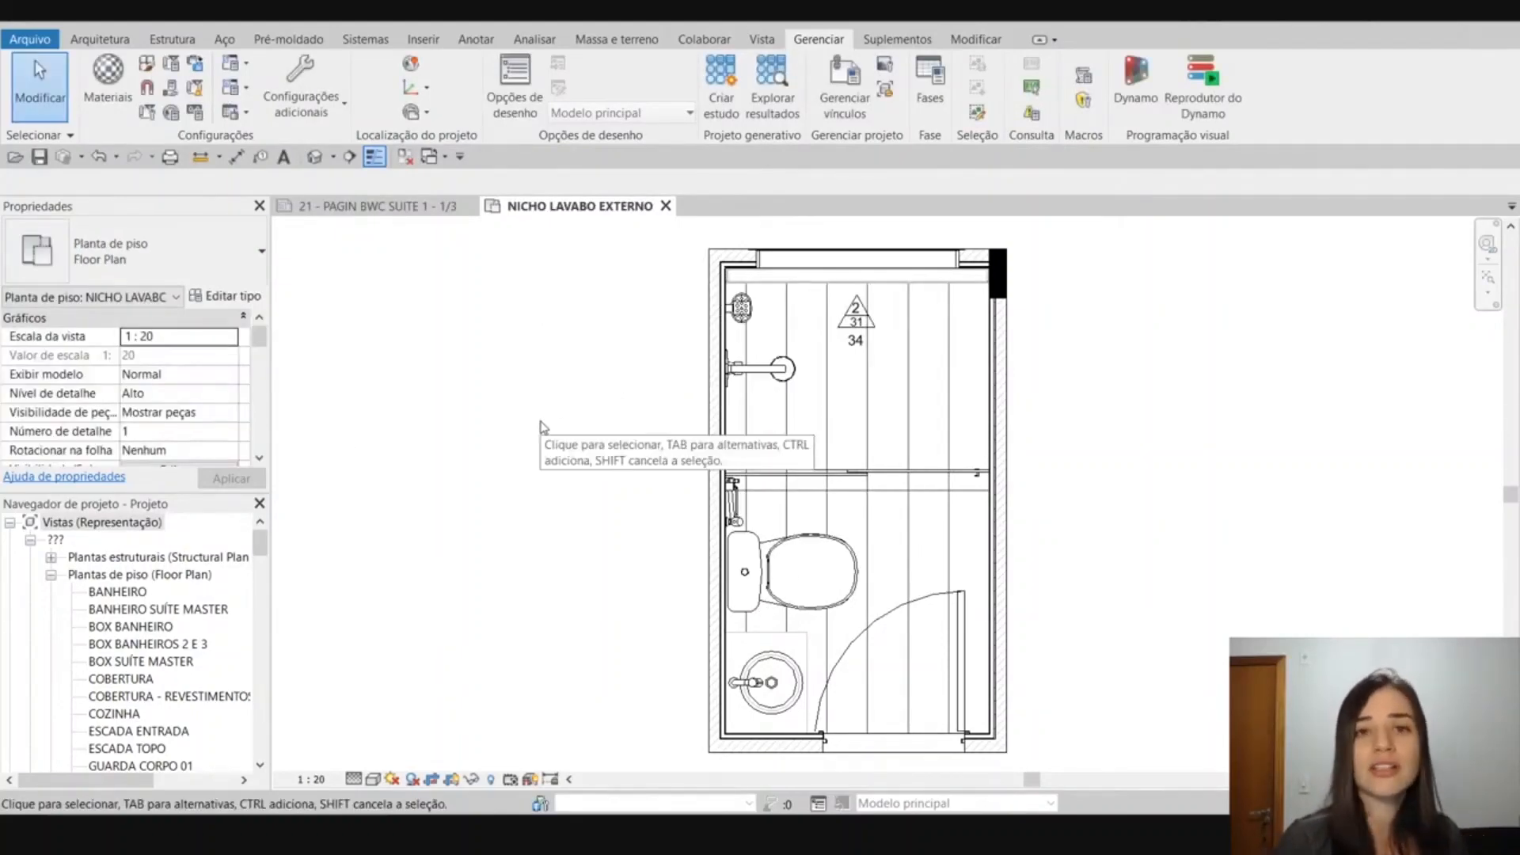